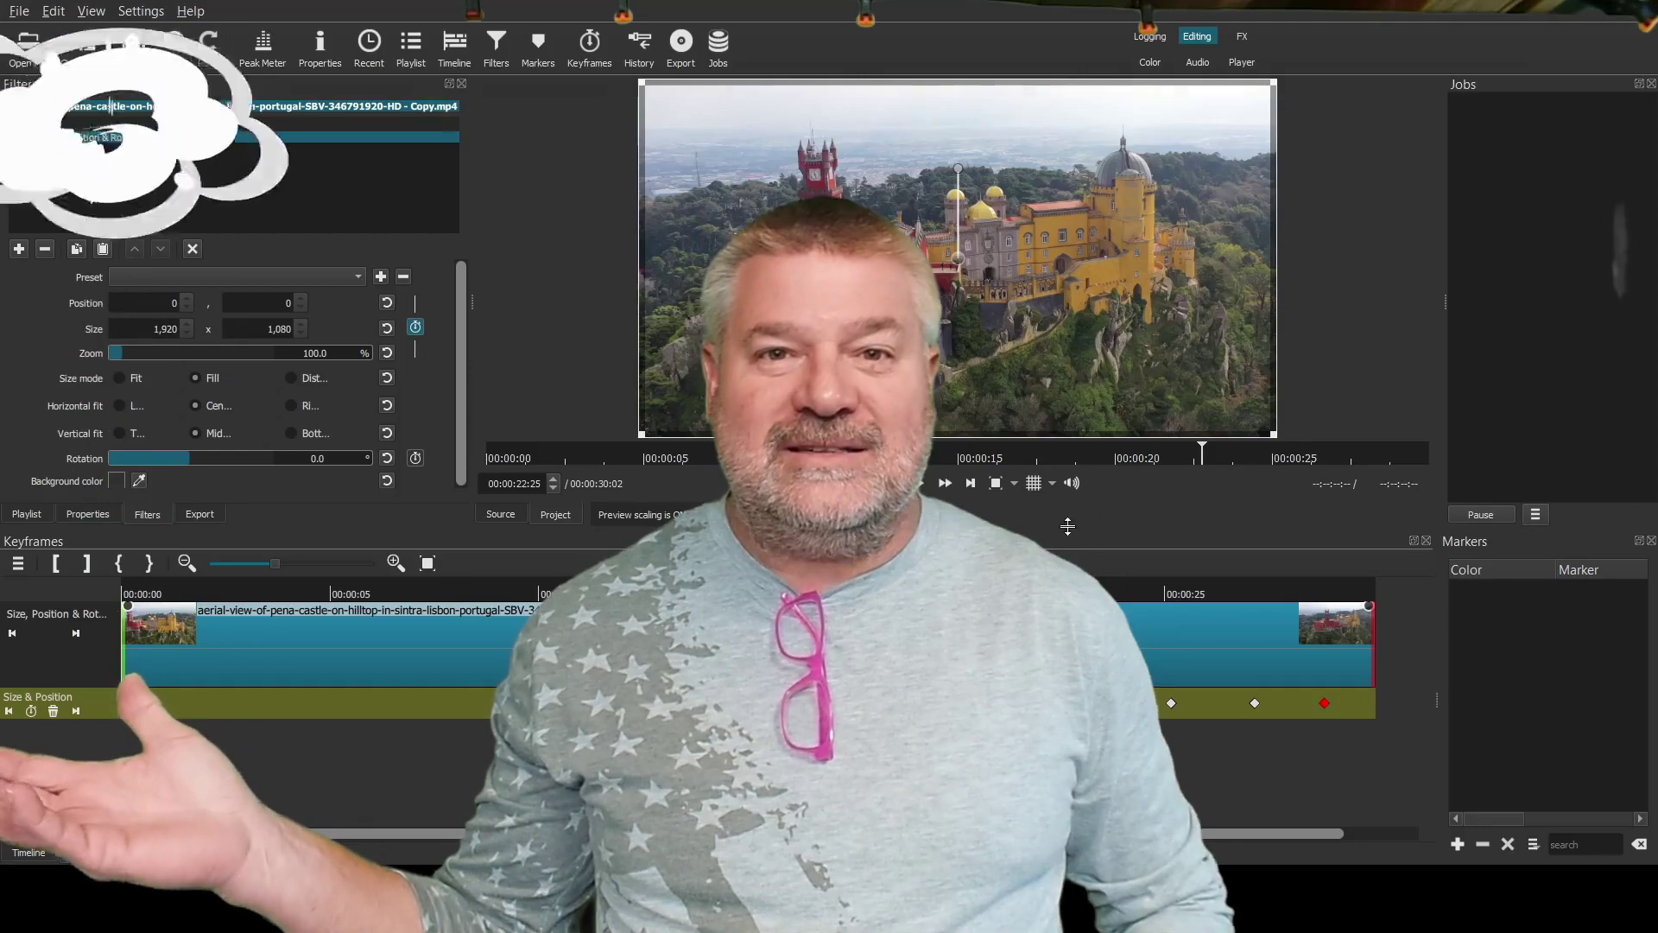
# Add a new video track above the castle clip's track in the timeline
pyautogui.click(26, 853)
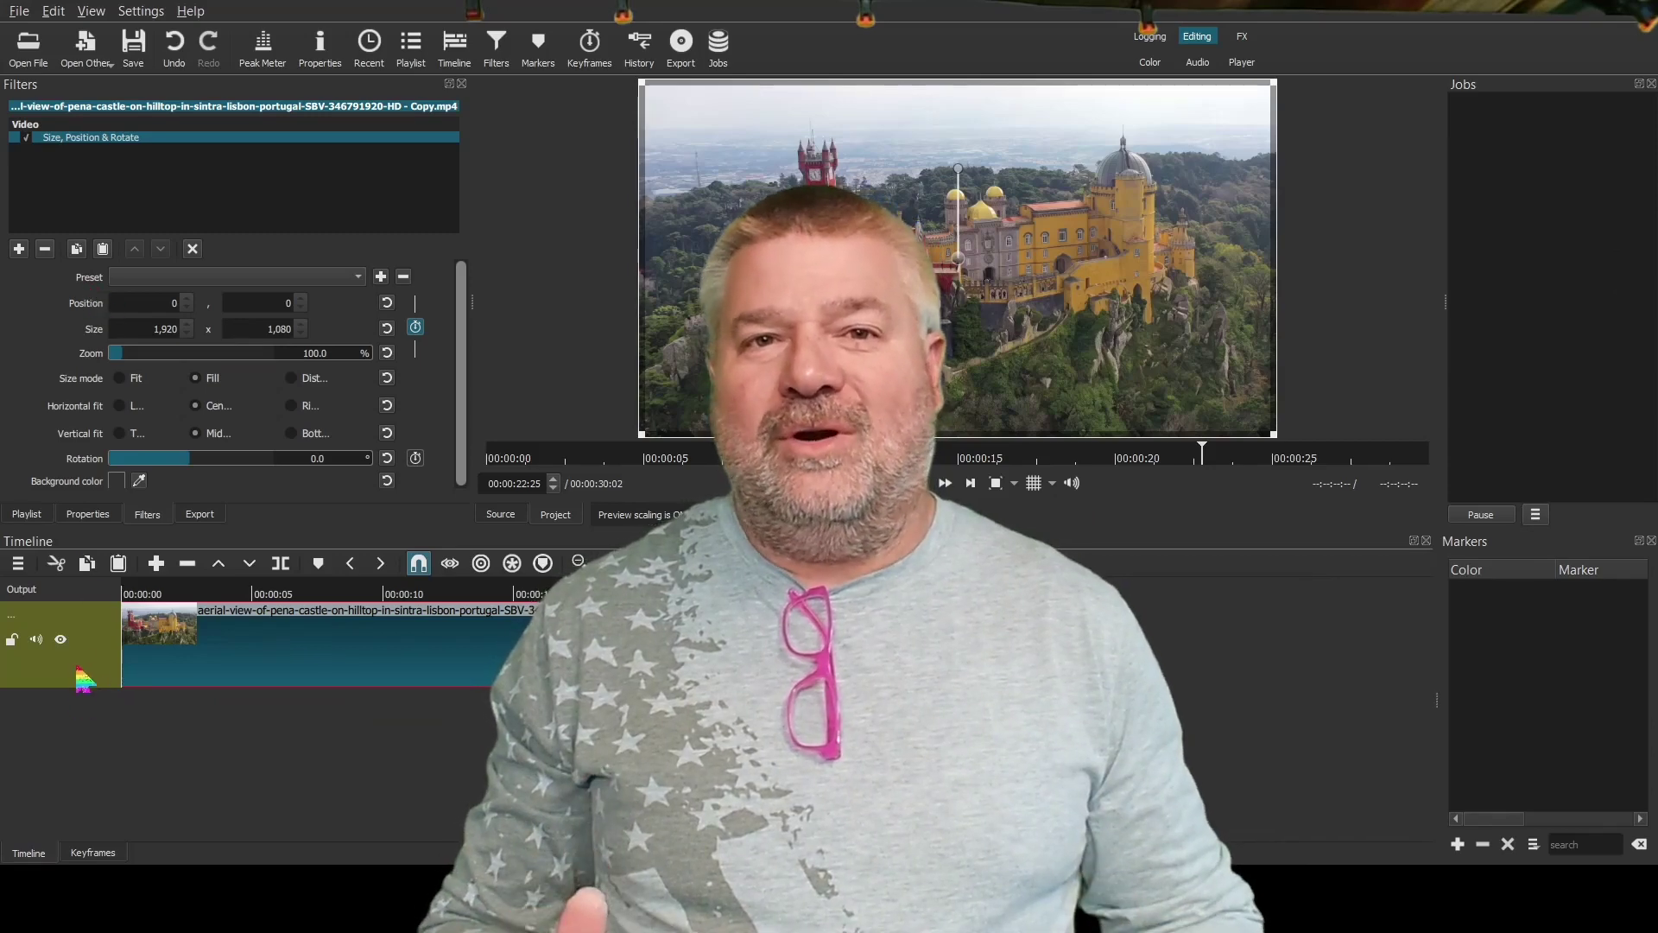
pyautogui.rightClick(86, 677)
pyautogui.moveTo(131, 684)
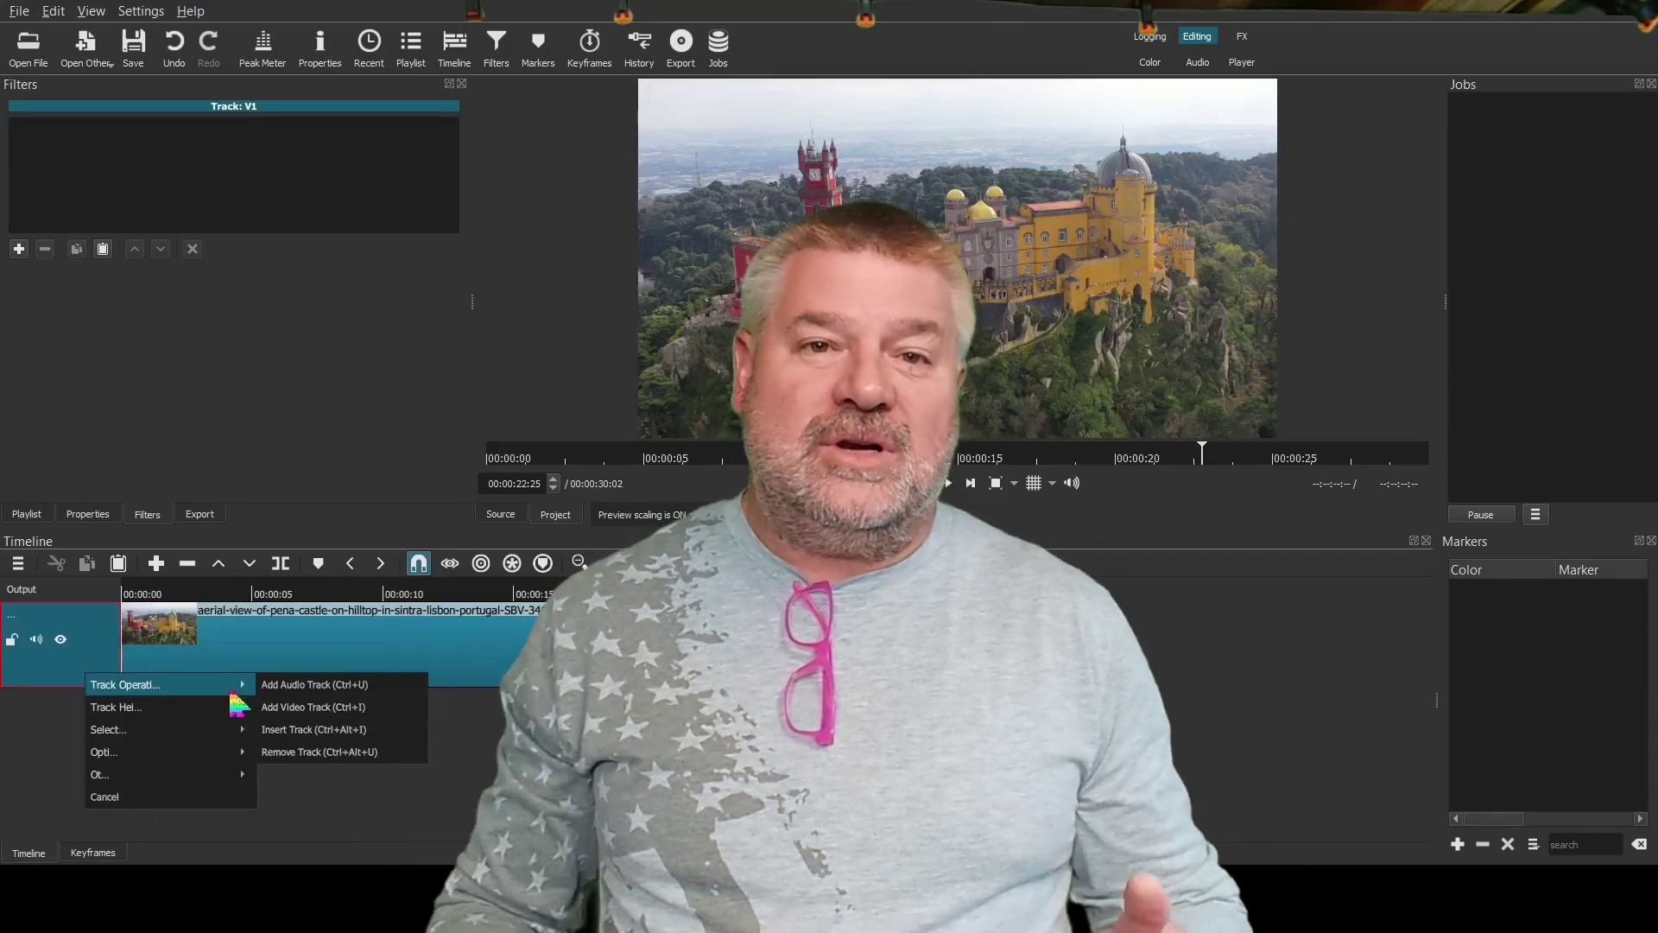
pyautogui.click(313, 707)
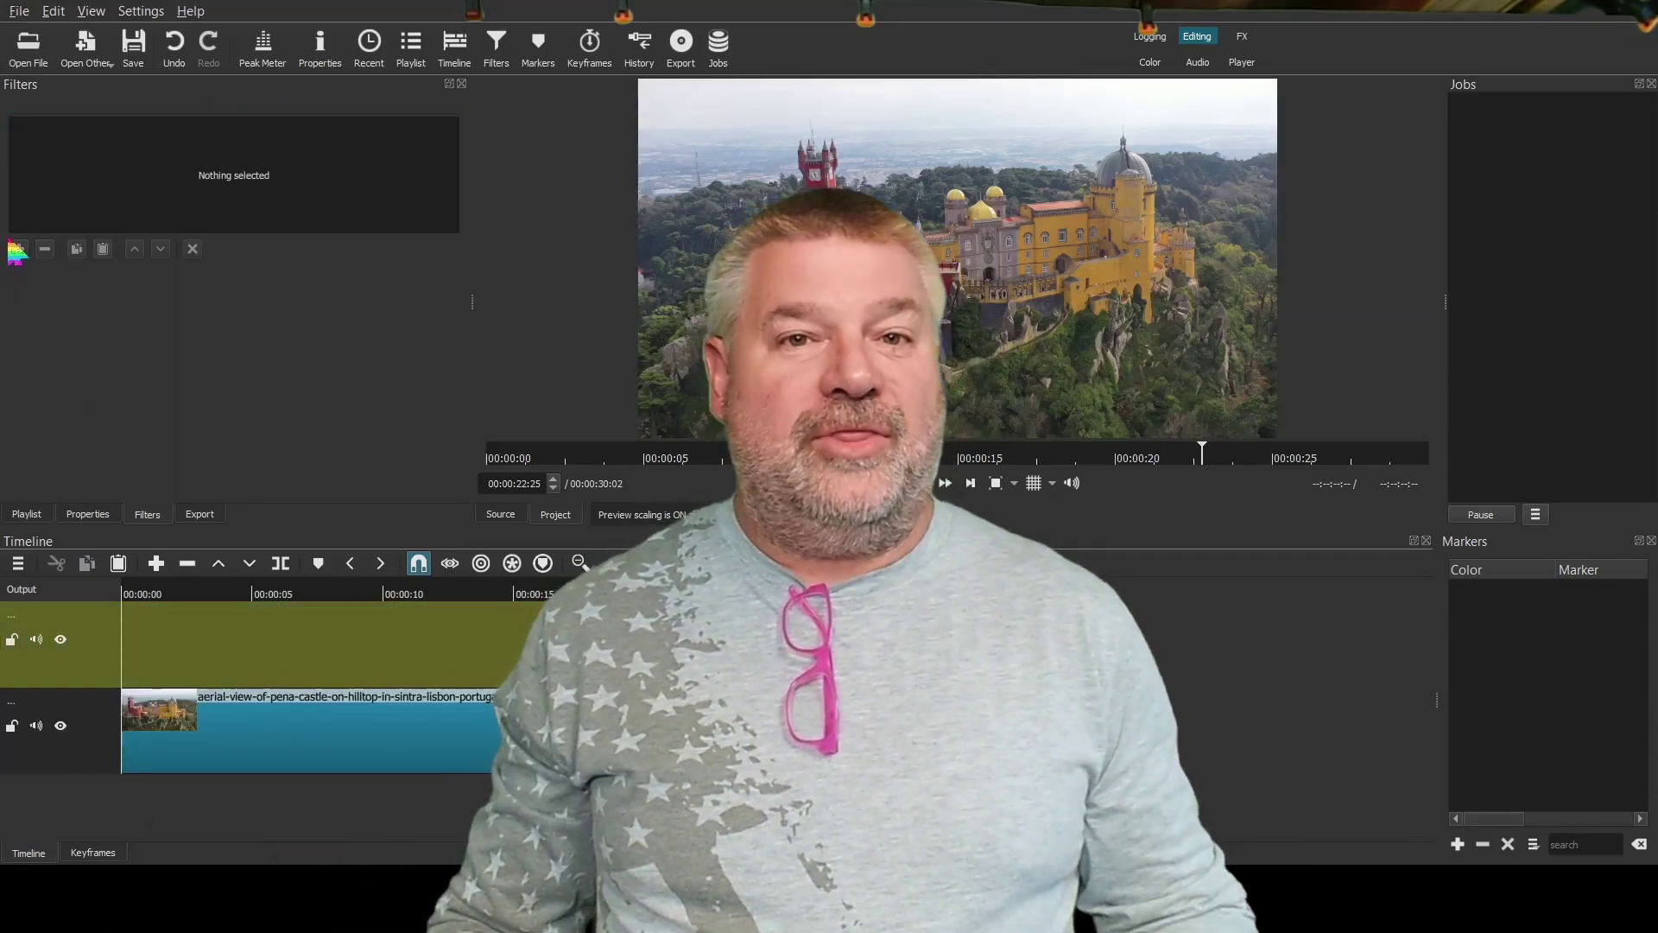
# Open the green-background title clip from the playlist and place it on the new upper video track
pyautogui.click(26, 514)
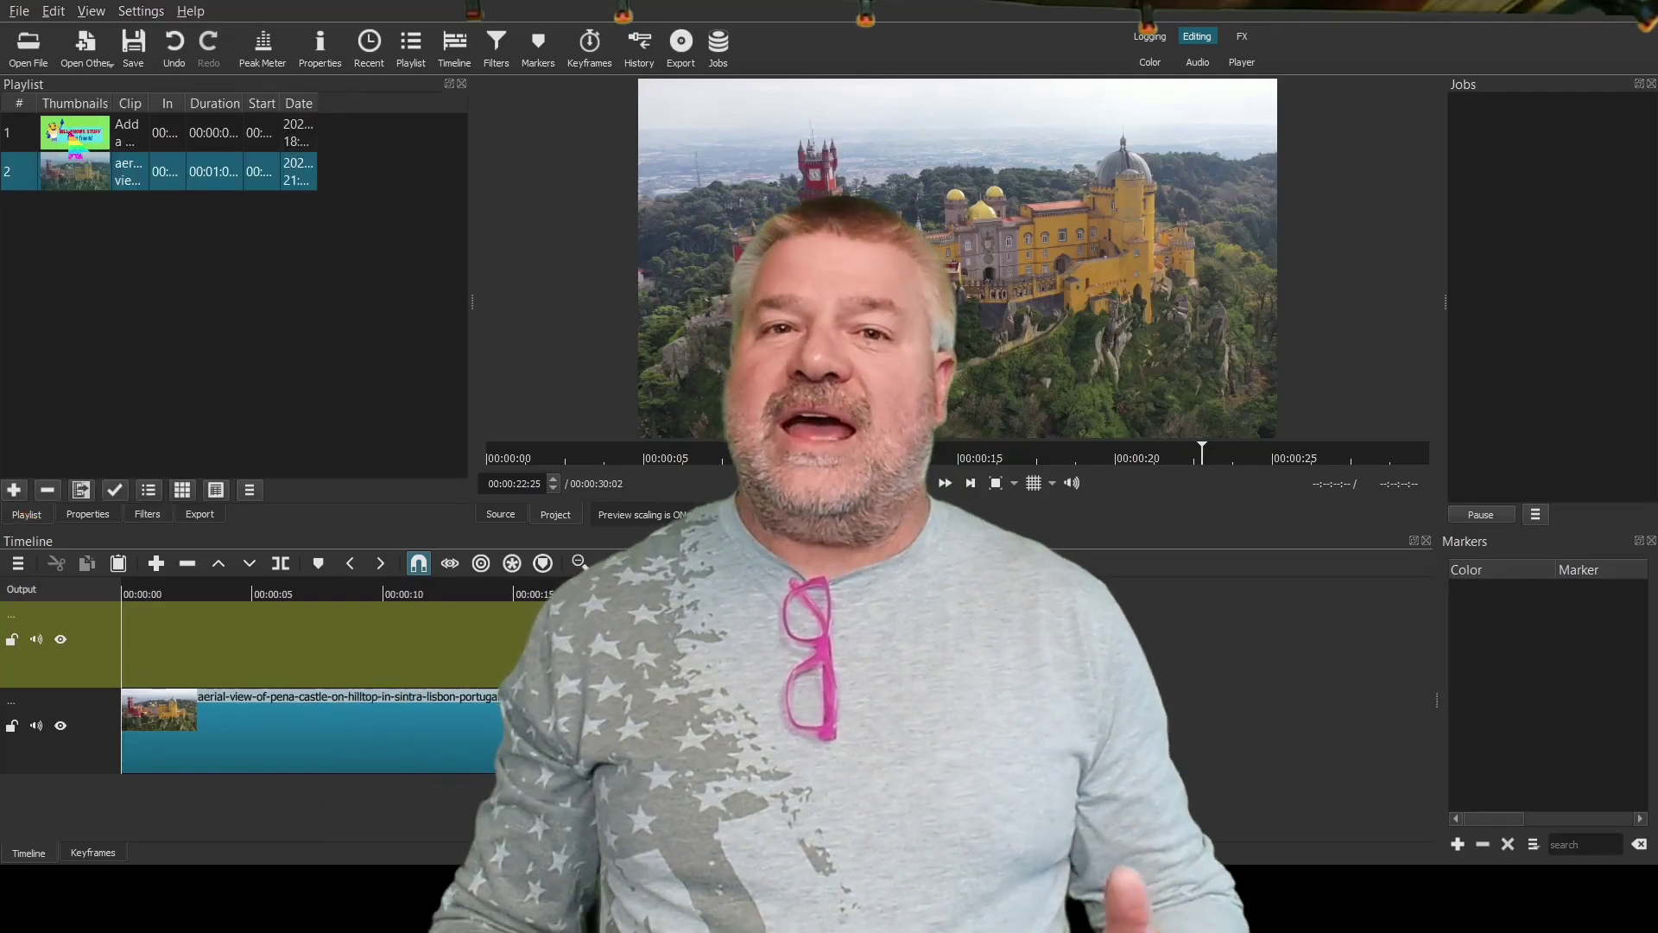
pyautogui.click(76, 151)
pyautogui.doubleClick(75, 151)
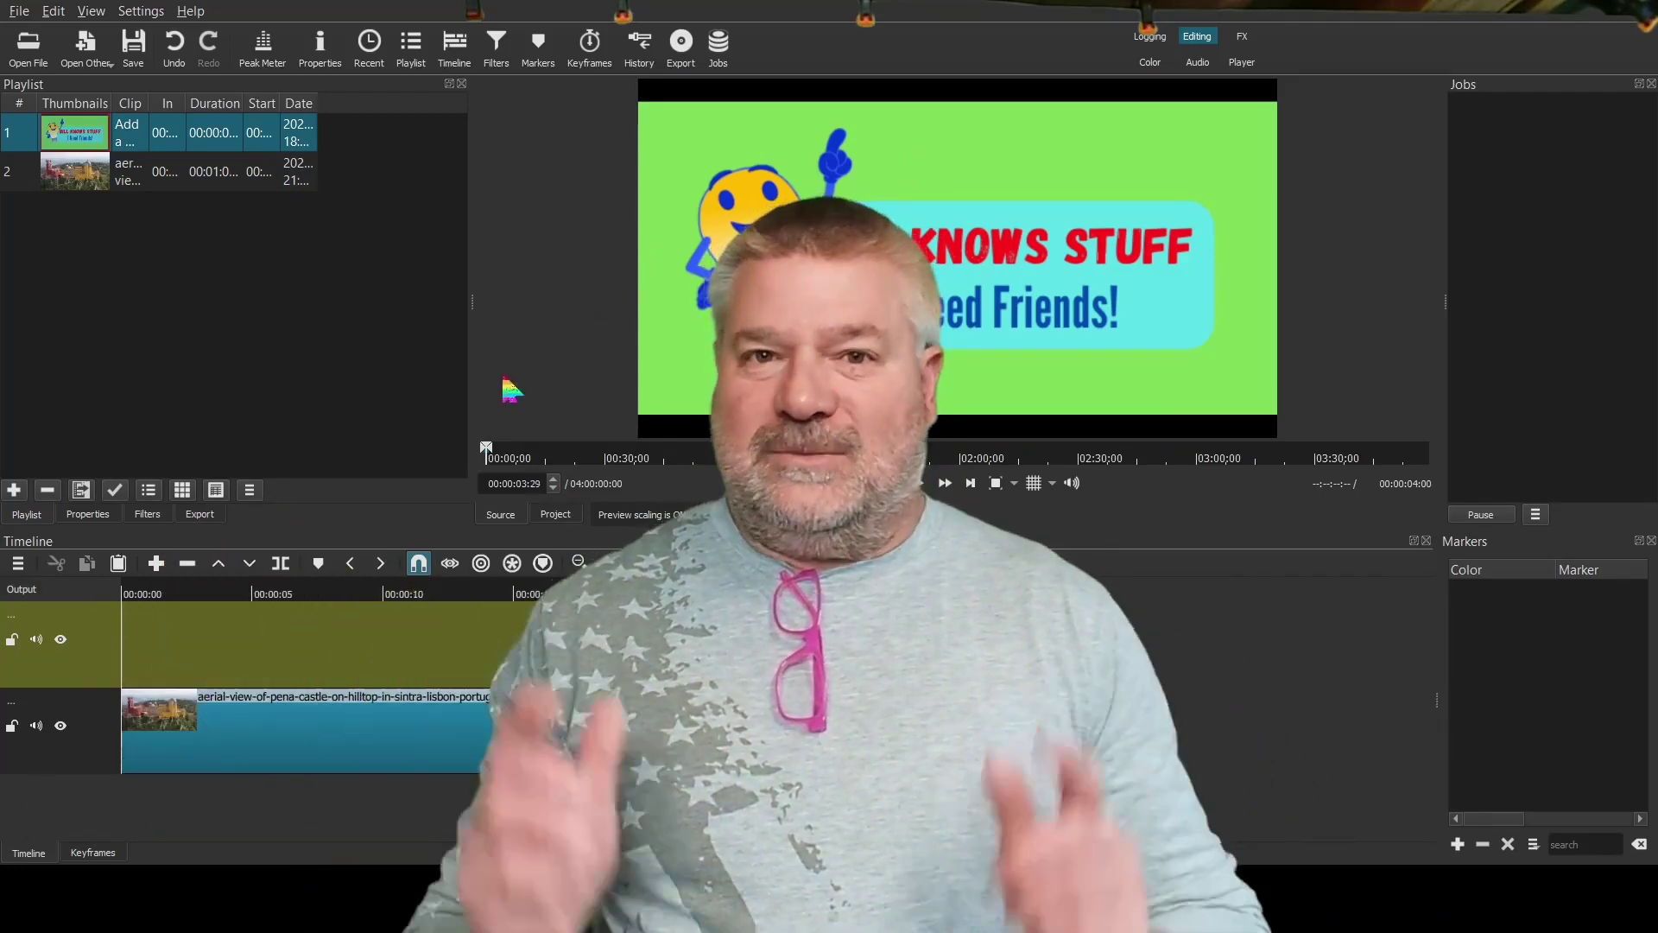
pyautogui.moveTo(148, 521); pyautogui.dragTo(299, 648)
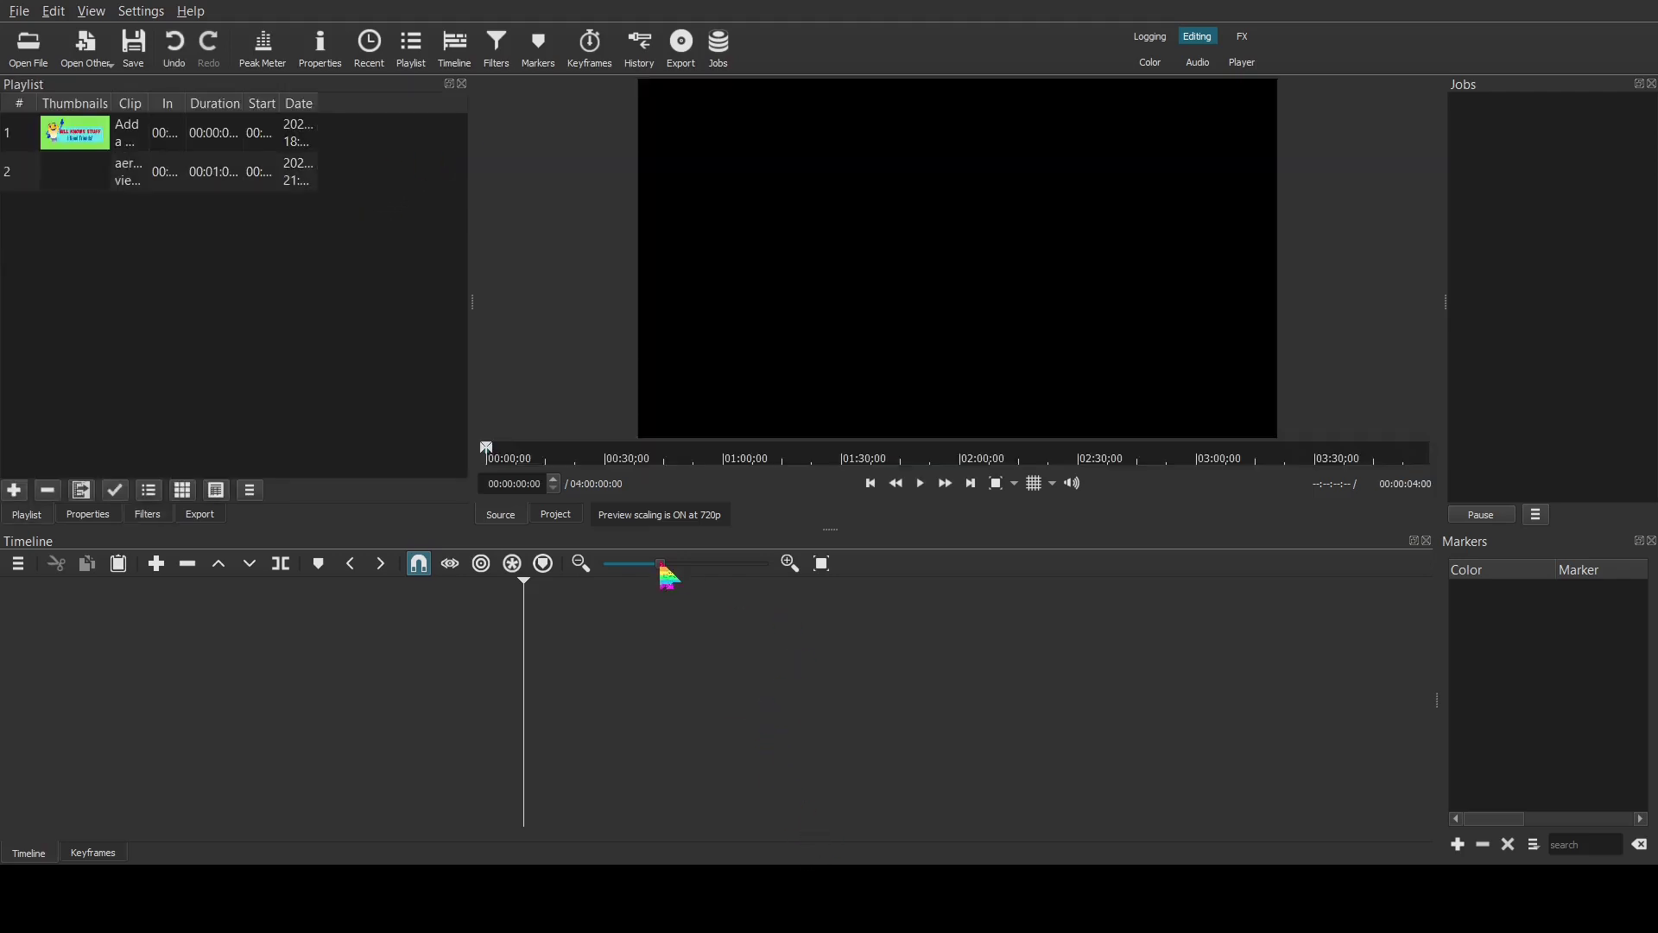
# Preview the aerial Pena castle clip from the playlist and add it to the empty timeline
pyautogui.doubleClick(75, 184)
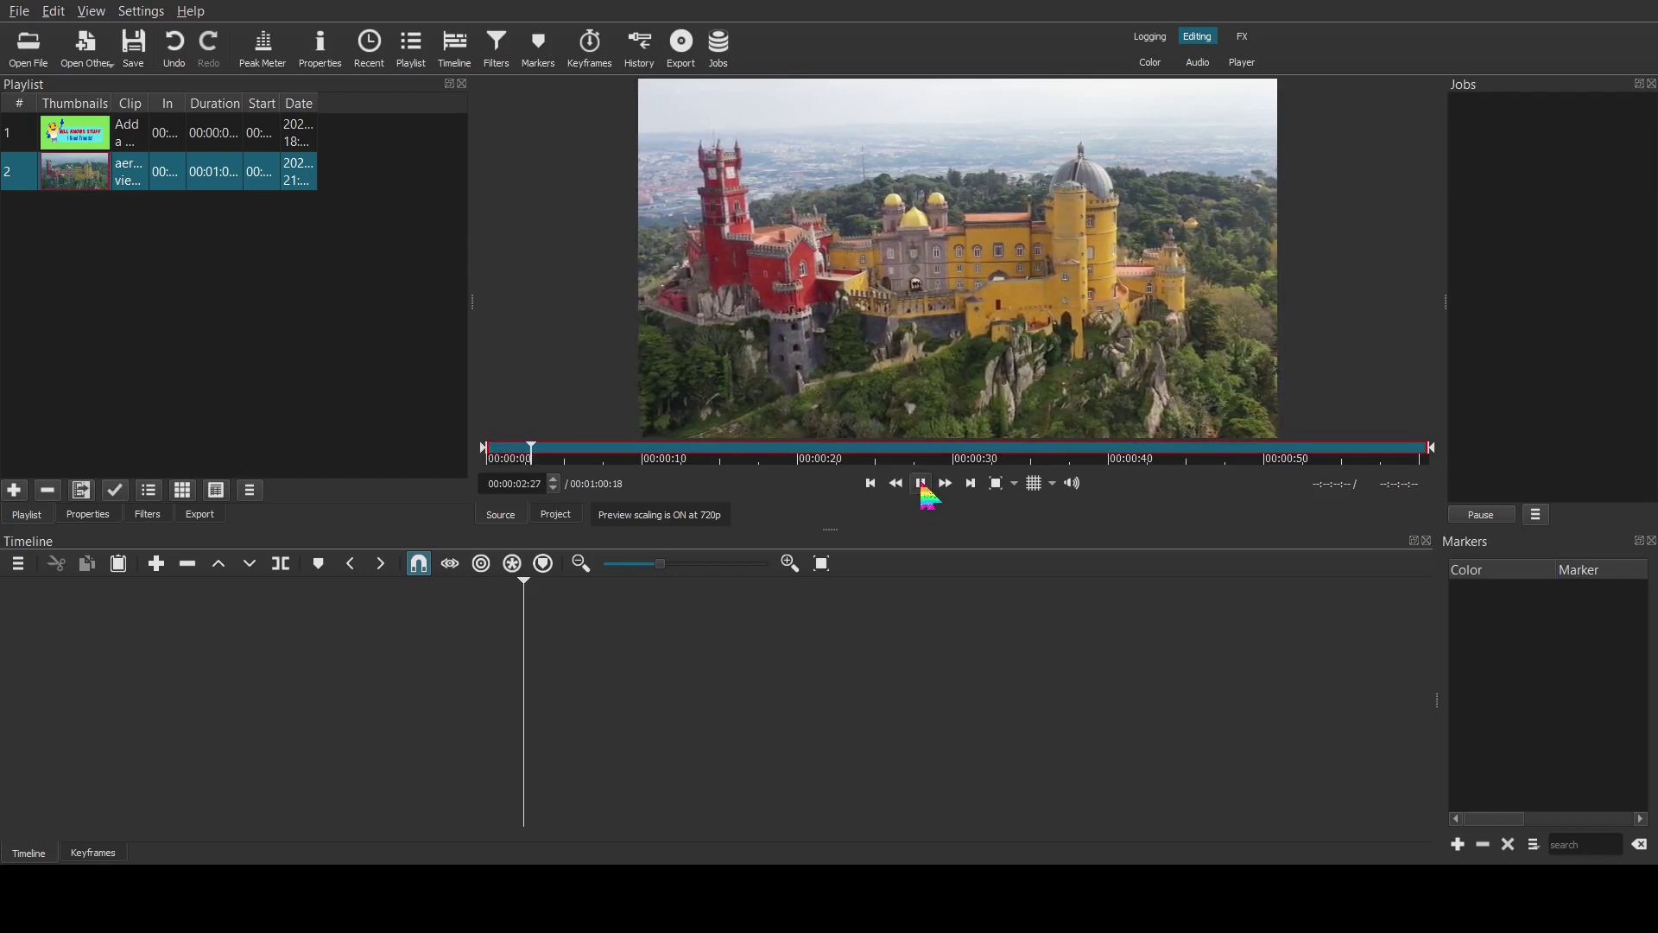
pyautogui.click(921, 483)
pyautogui.moveTo(894, 402); pyautogui.dragTo(231, 602)
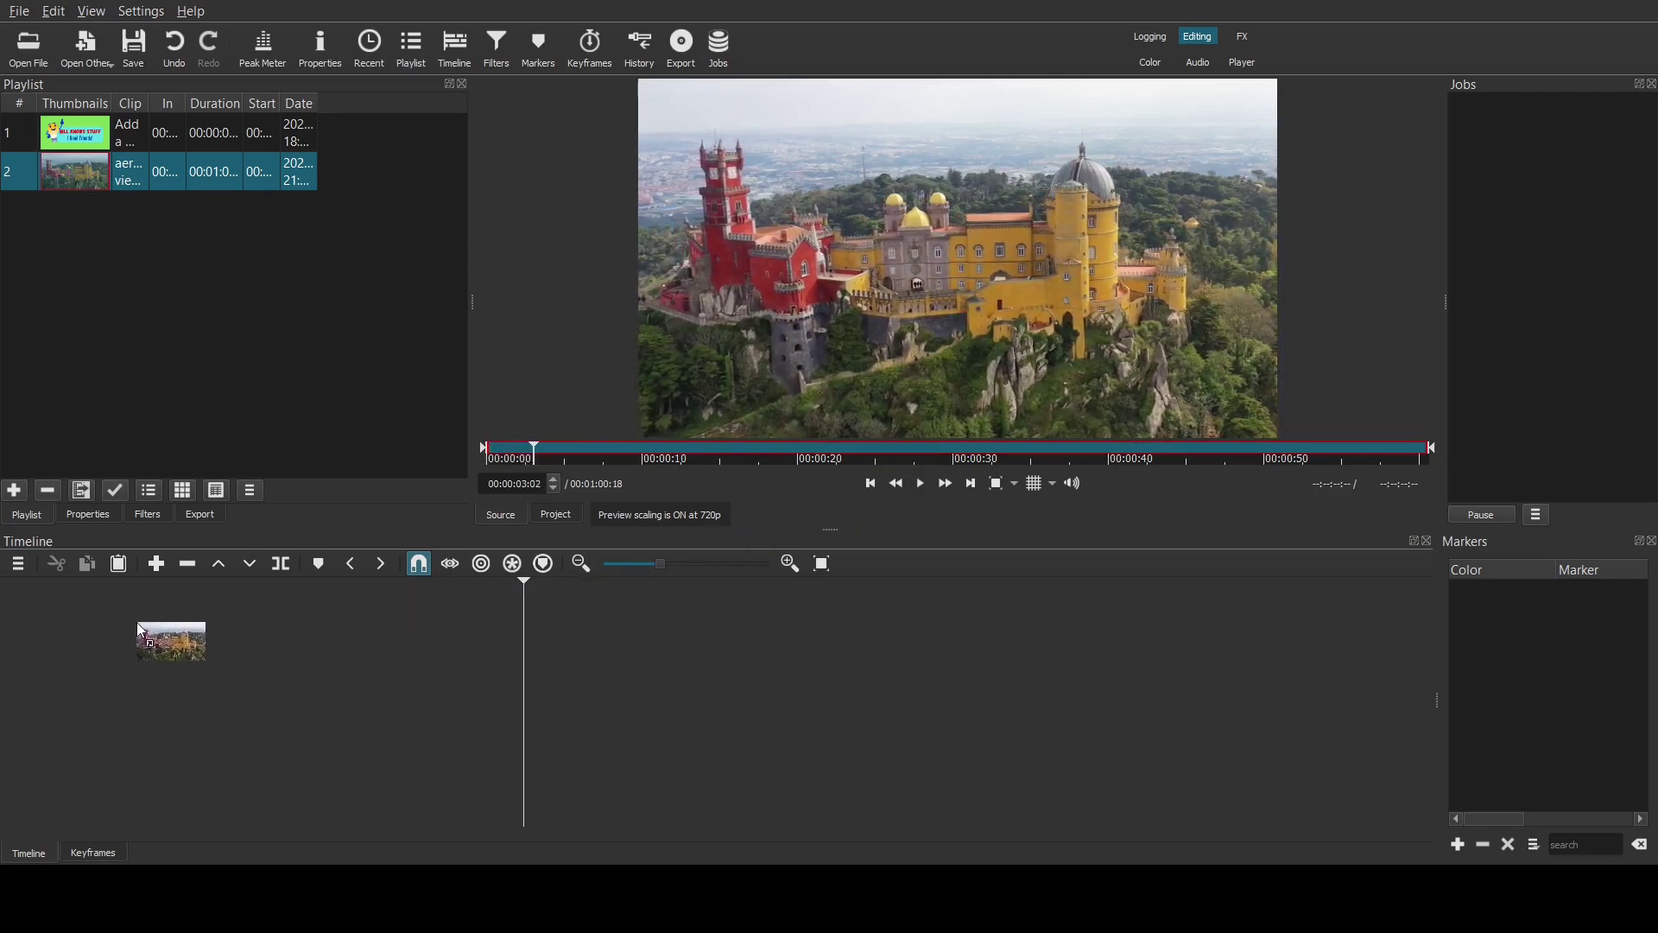
pyautogui.moveTo(138, 629); pyautogui.dragTo(233, 644)
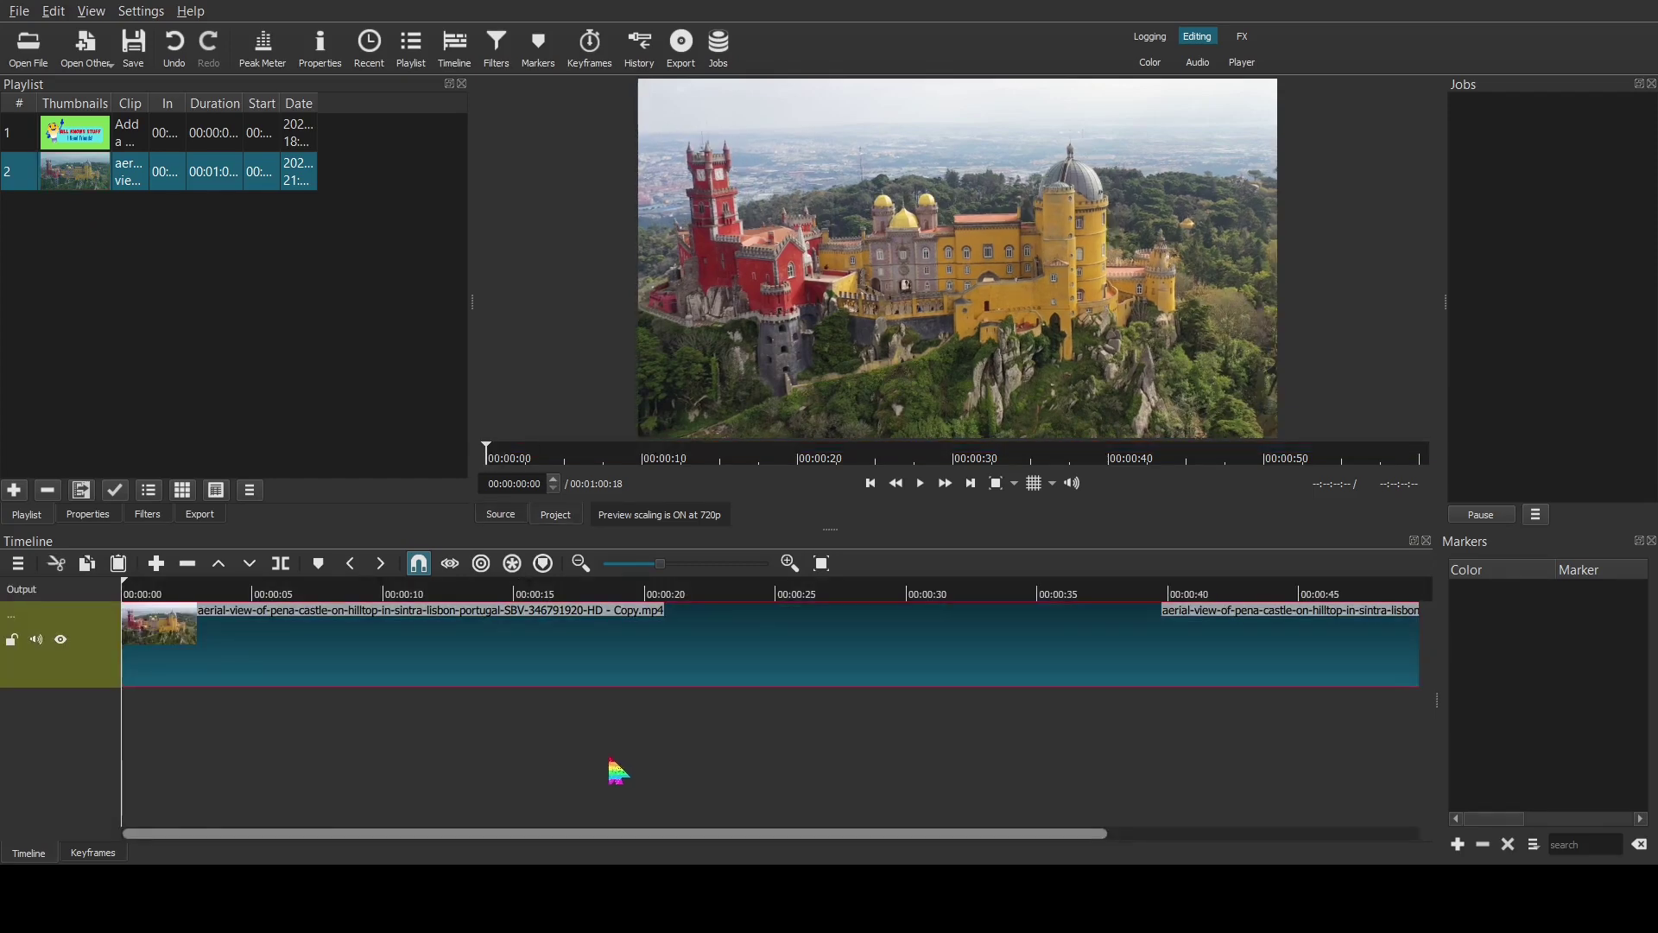
# Split the castle clip at 00:00:30:02 and delete the part after the cut
pyautogui.click(905, 708)
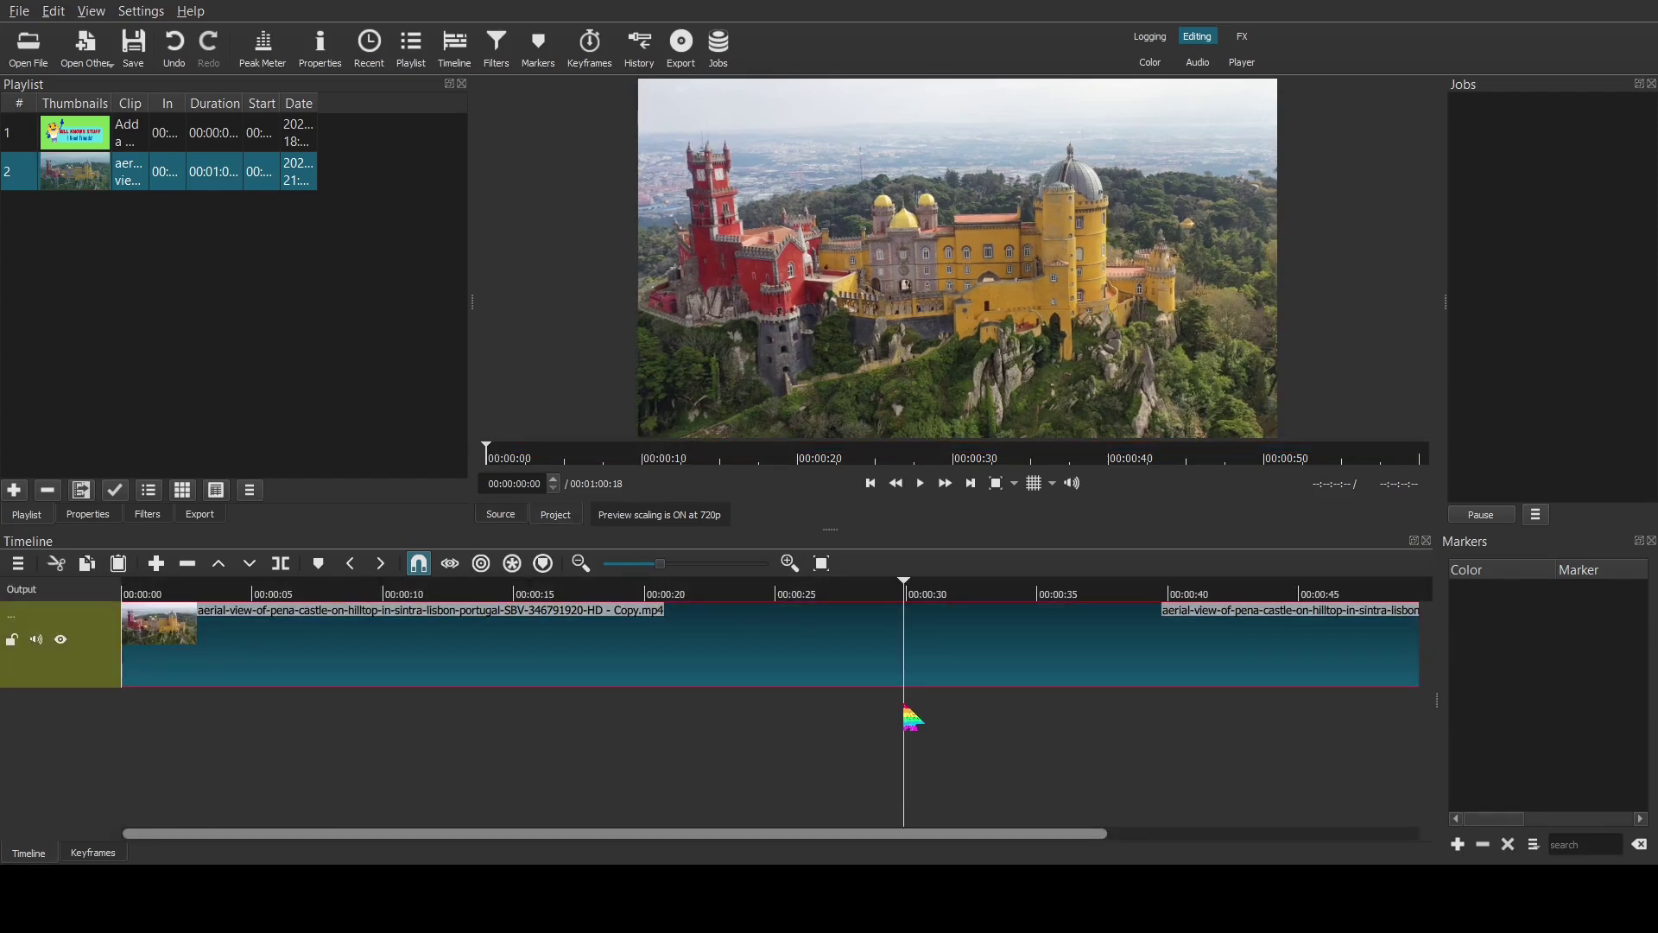
pyautogui.moveTo(906, 708); pyautogui.dragTo(909, 708)
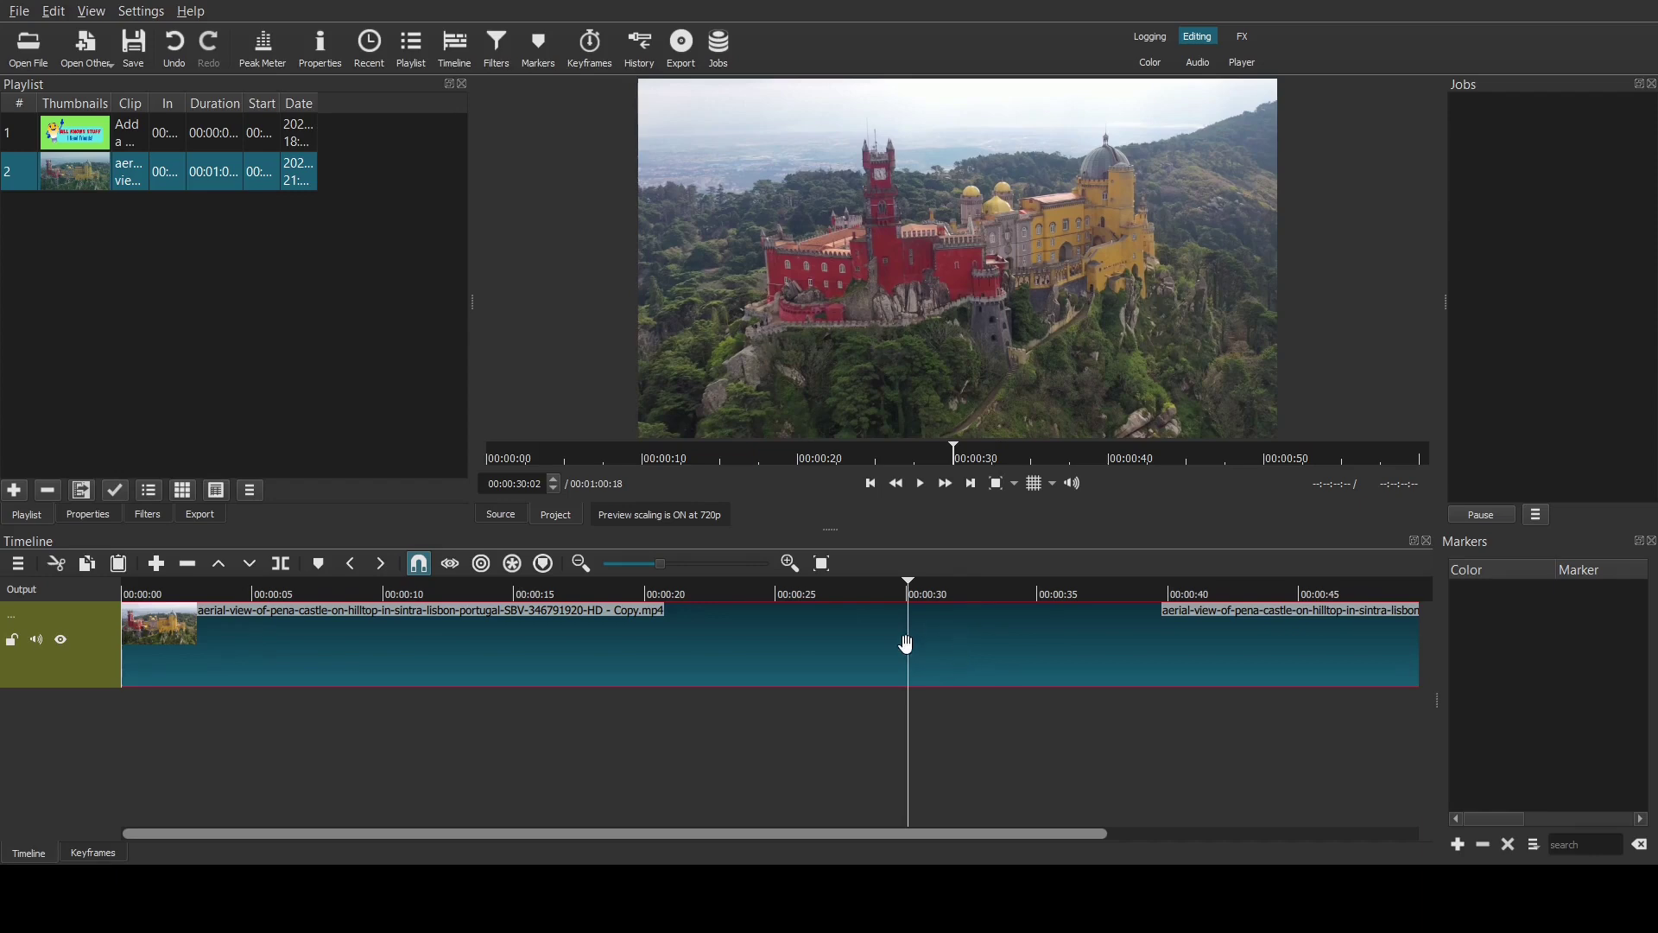
pyautogui.click(281, 563)
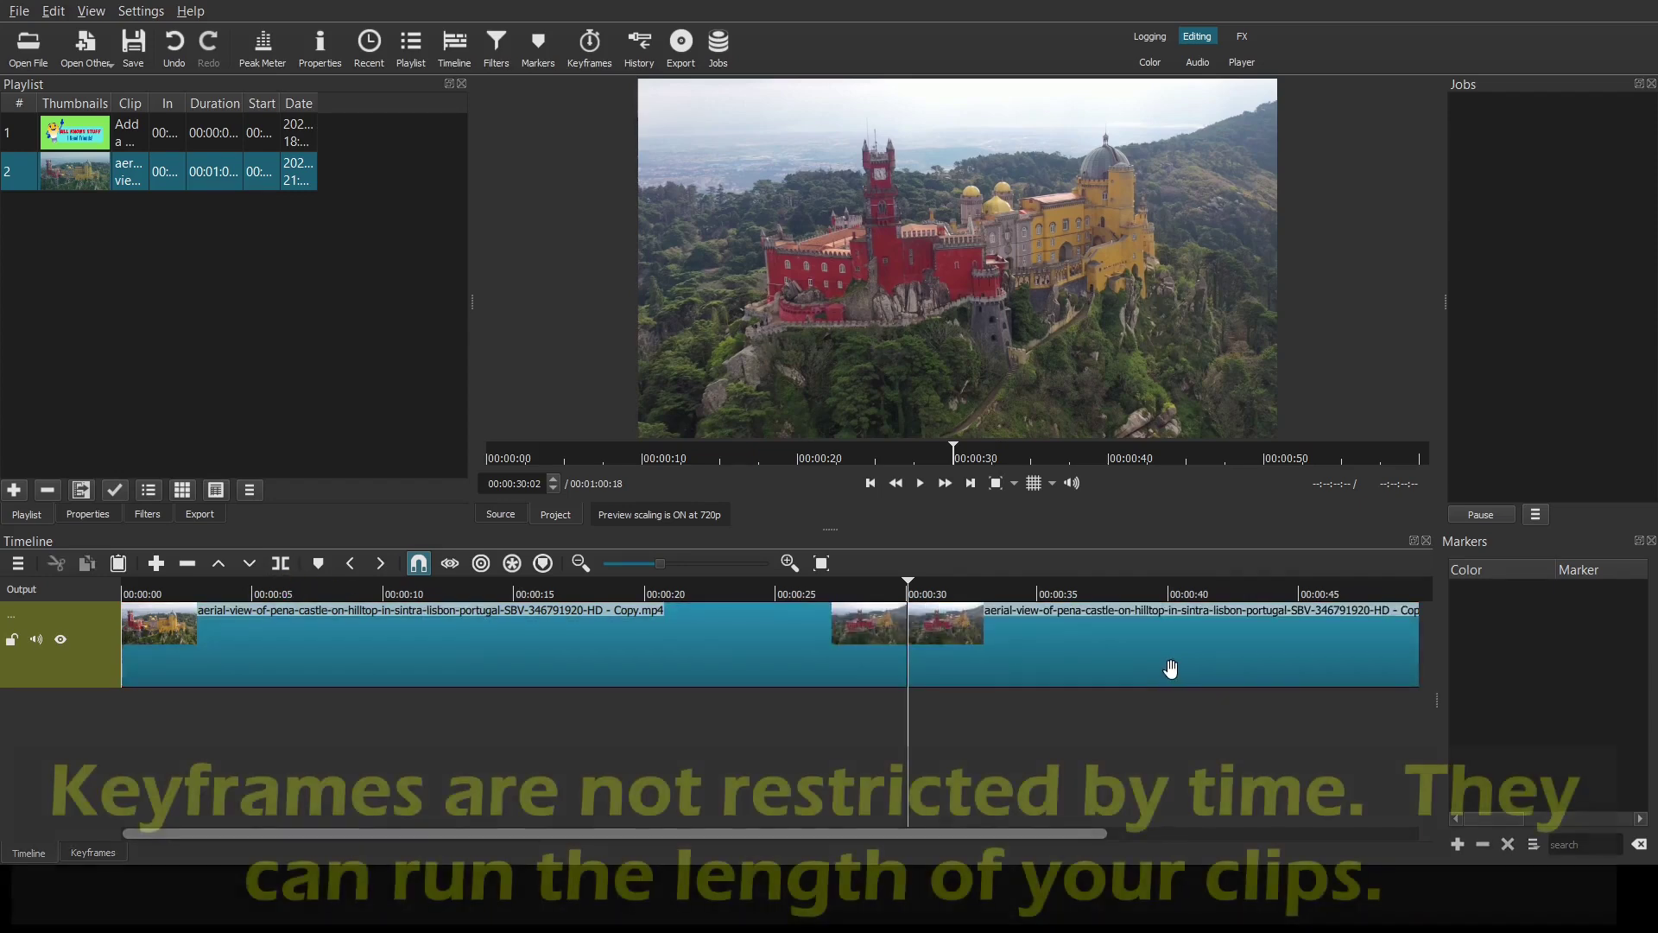
pyautogui.click(1176, 683)
pyautogui.press('Delete')
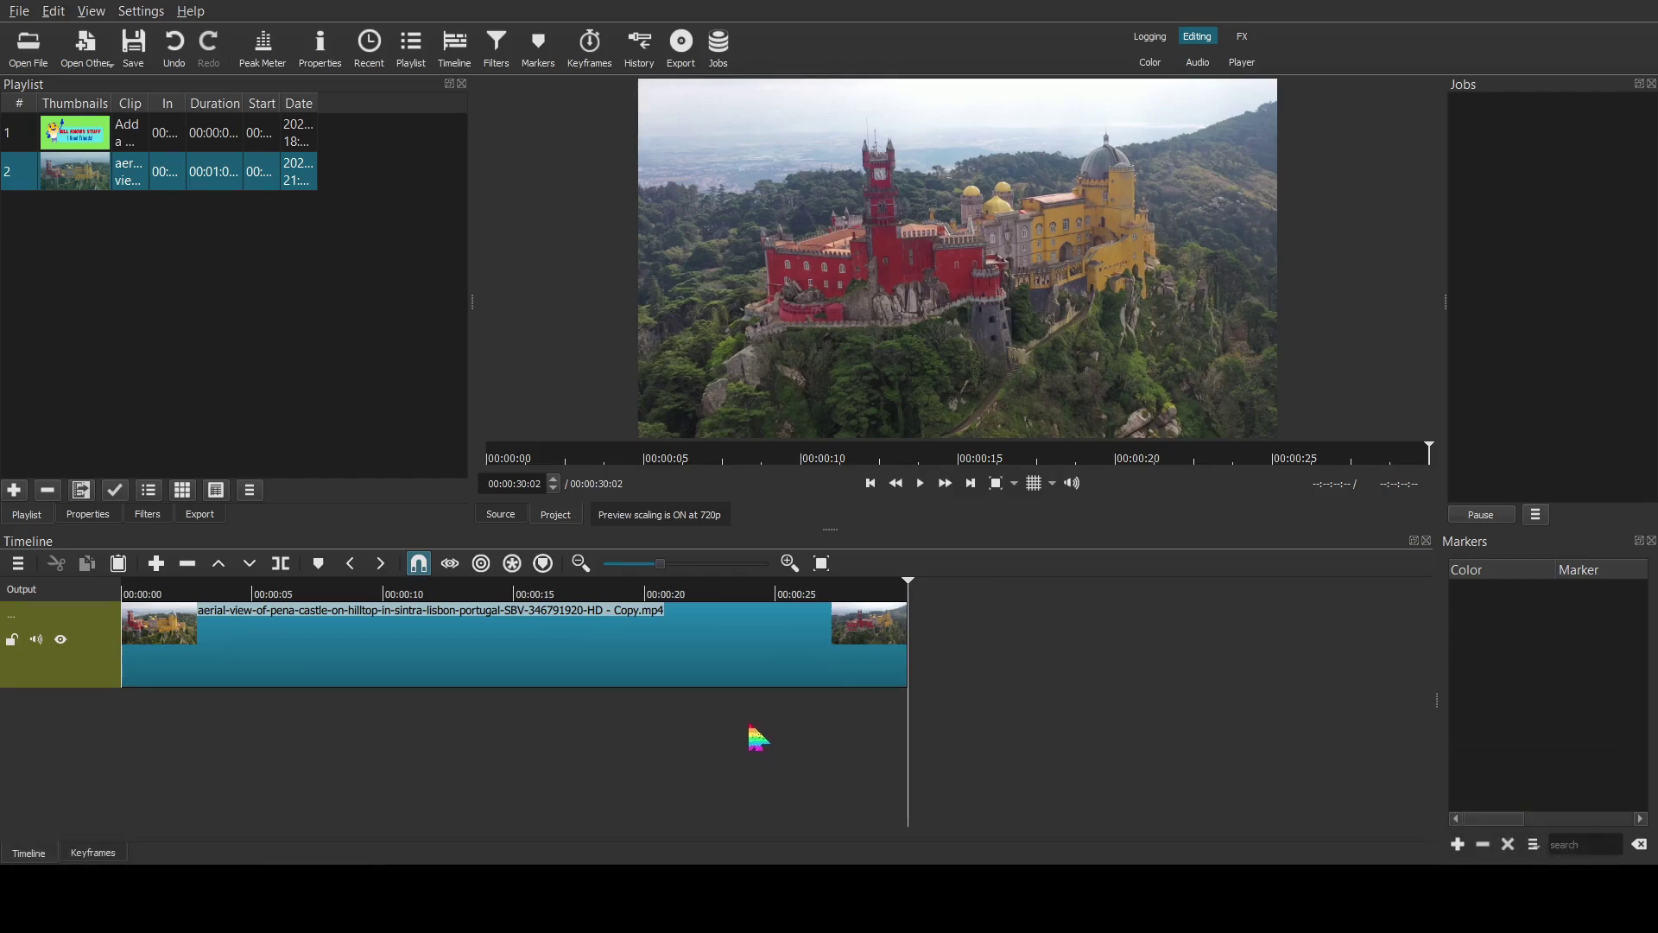
# Play the trimmed clip from about the 10-second mark, and park the playhead at 00:00:24:28
pyautogui.click(390, 739)
pyautogui.press('space')
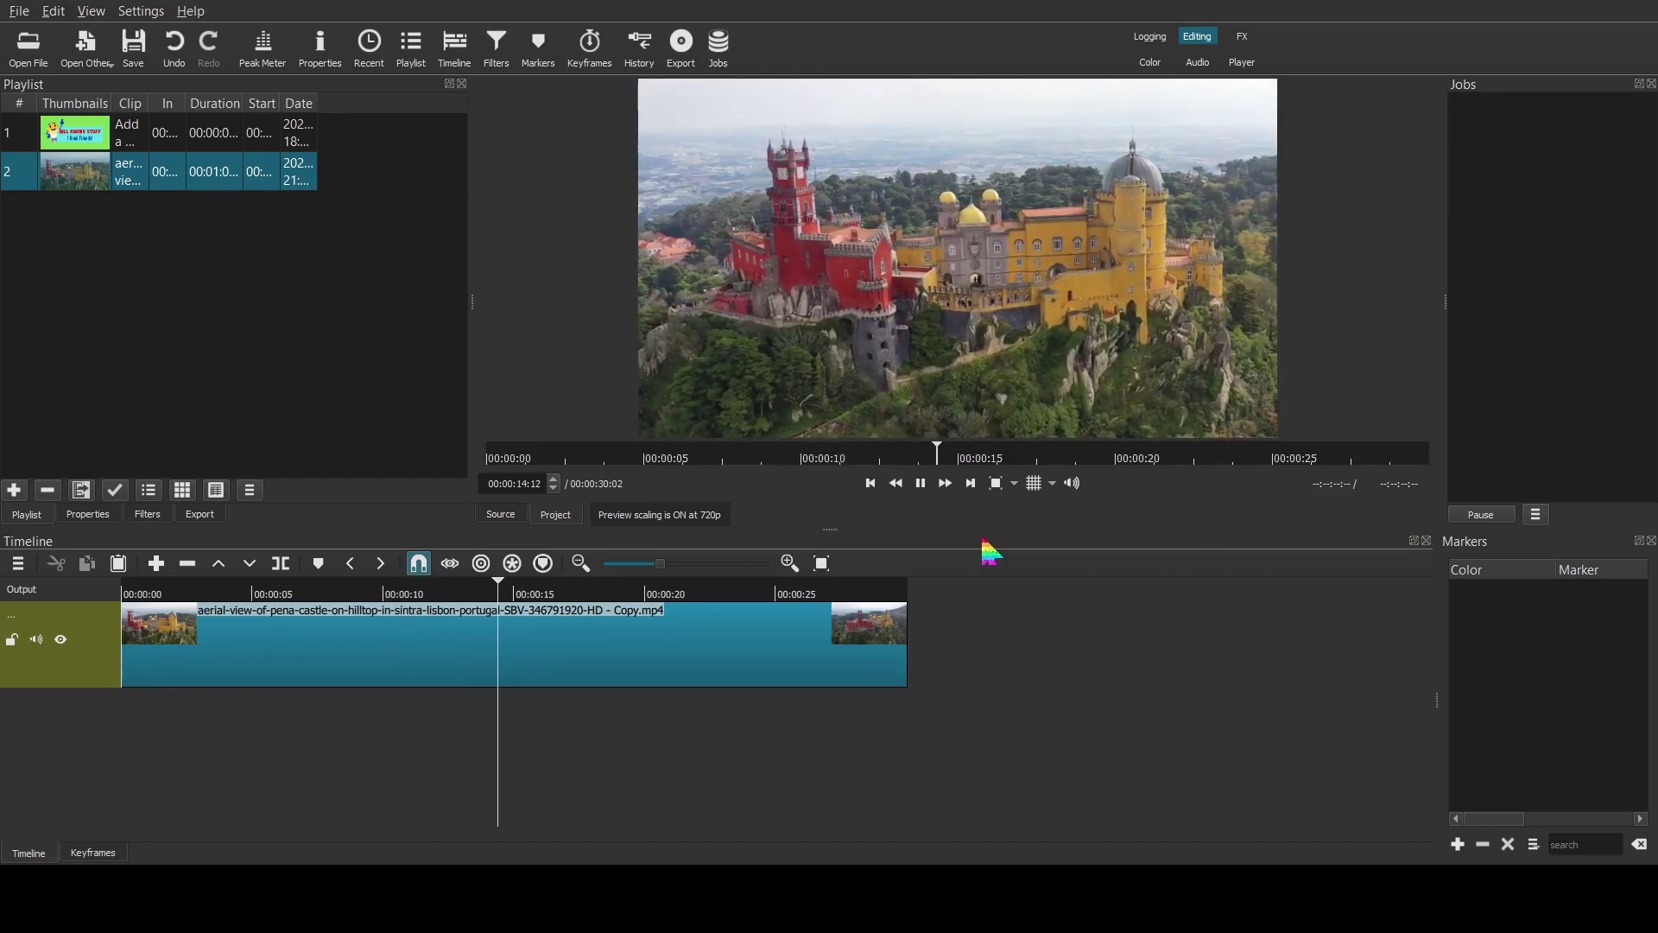
pyautogui.click(774, 725)
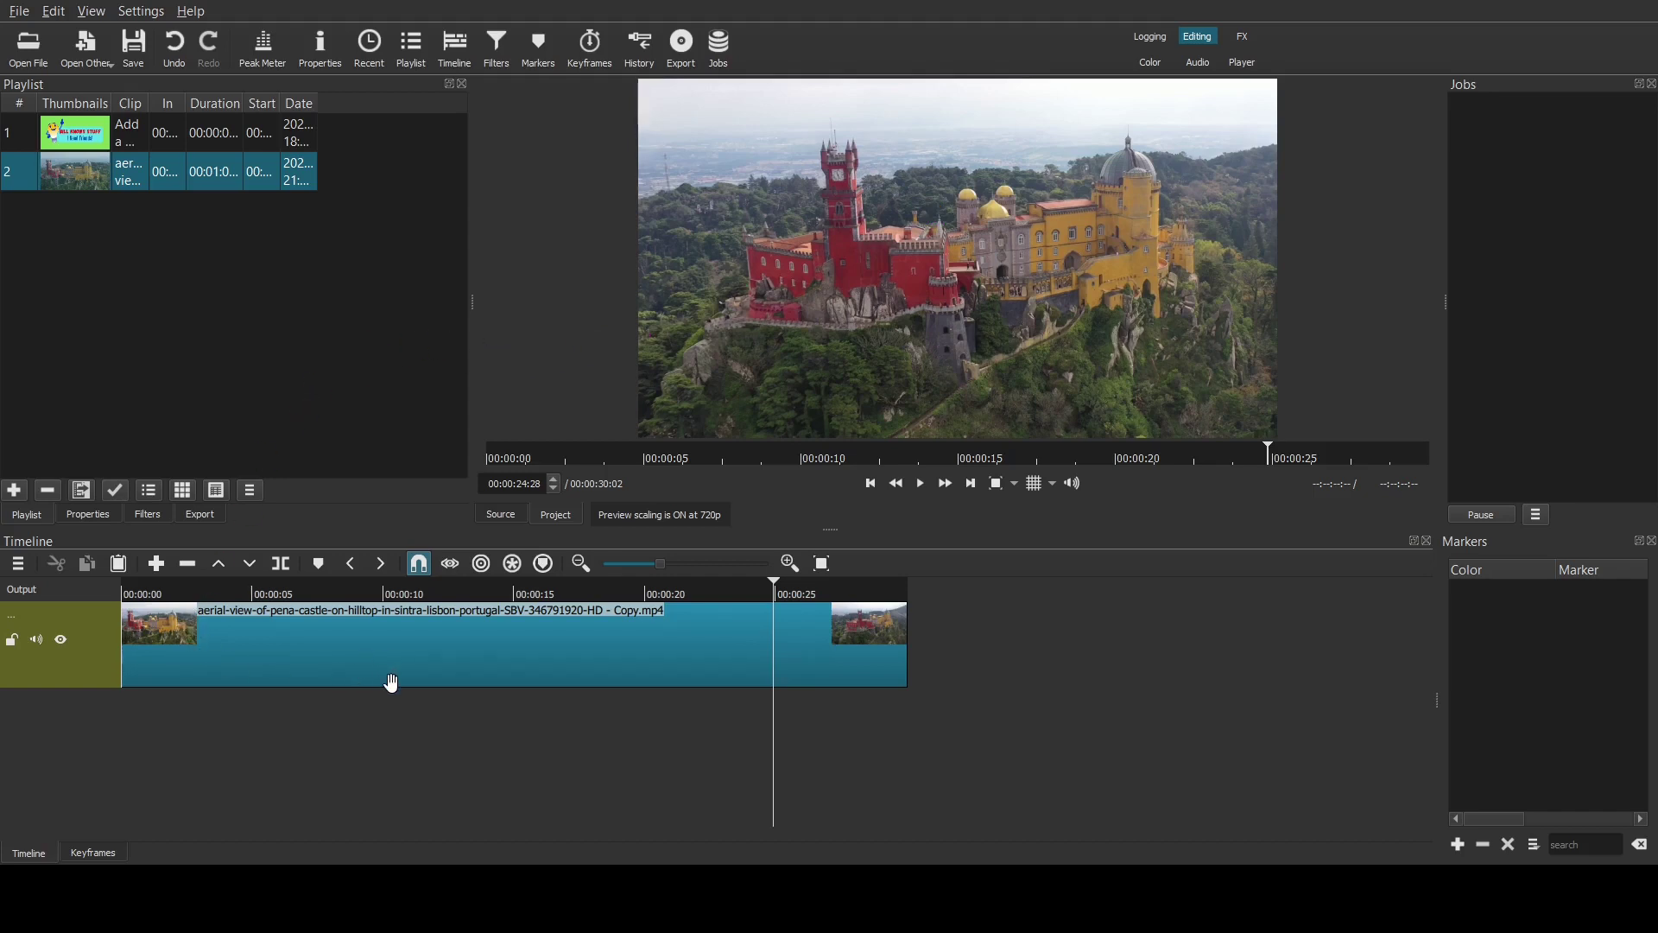
# Apply the Size, Position & Rotate filter to the castle clip and set its zoom to 200%
pyautogui.click(147, 515)
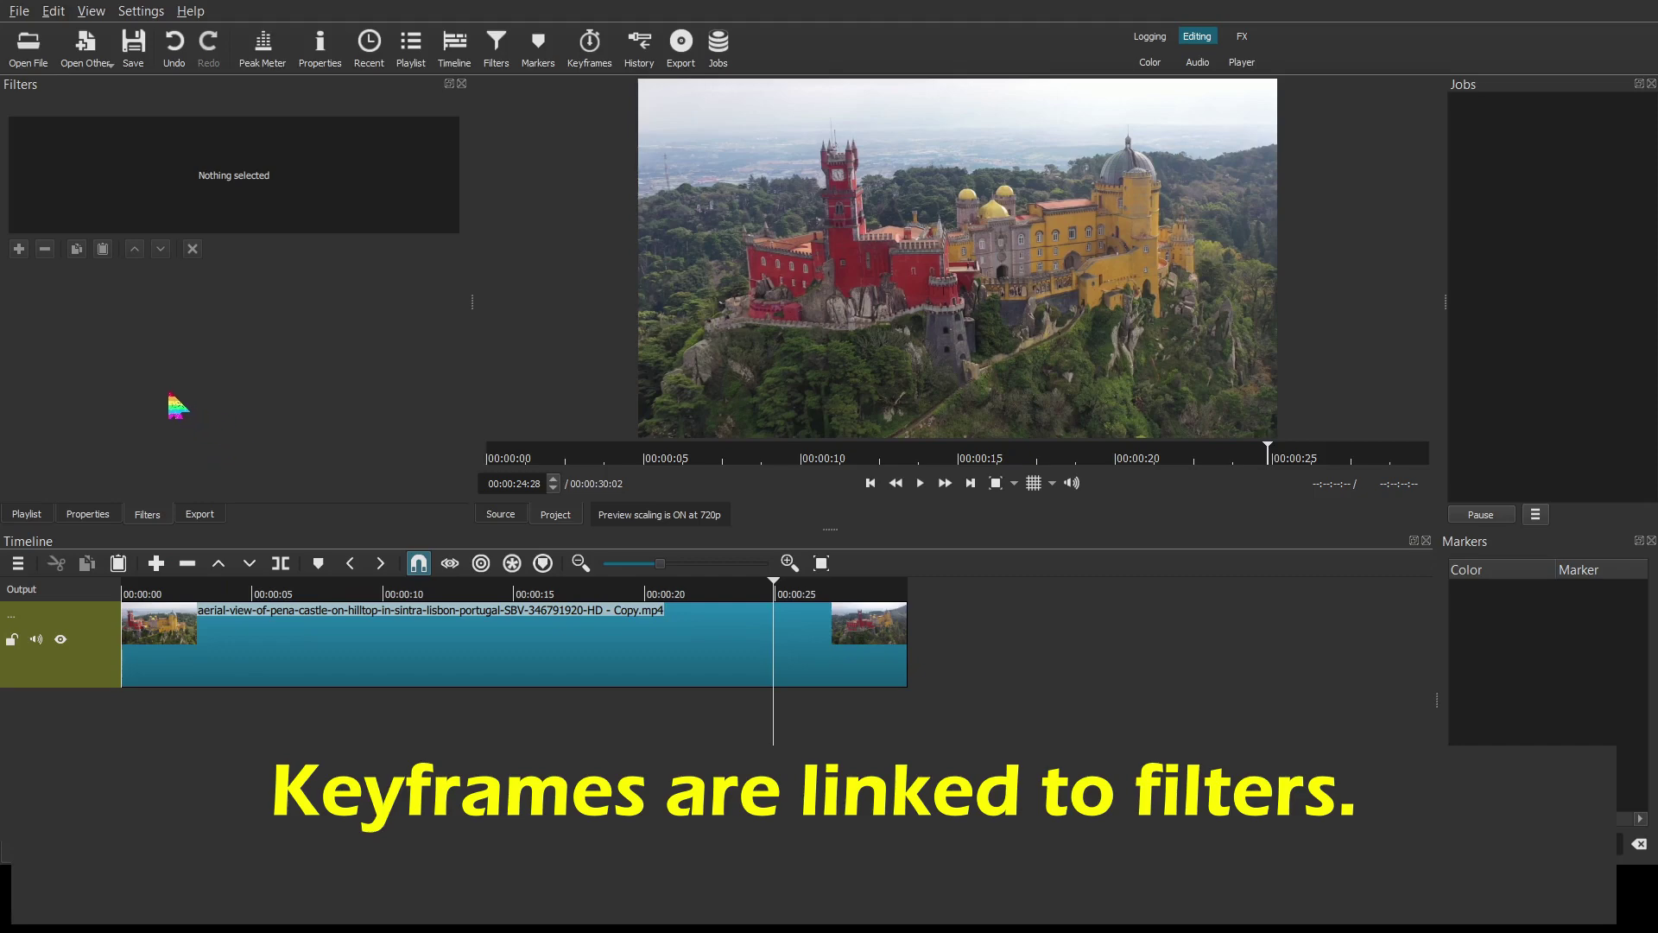
pyautogui.click(331, 646)
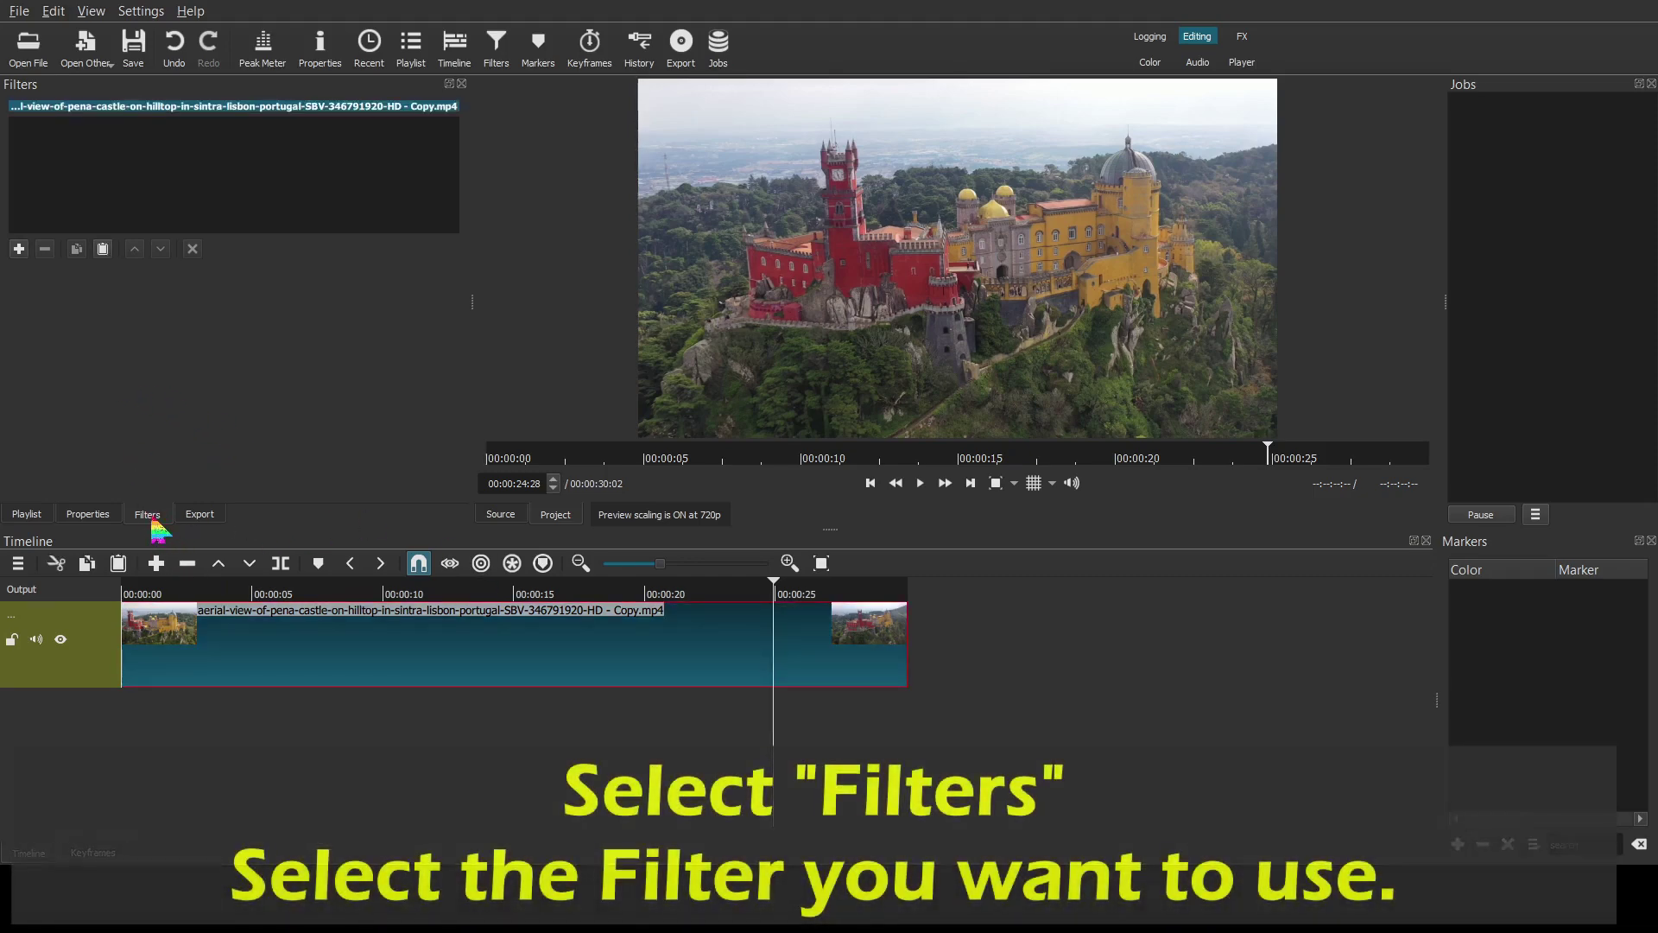
pyautogui.click(19, 250)
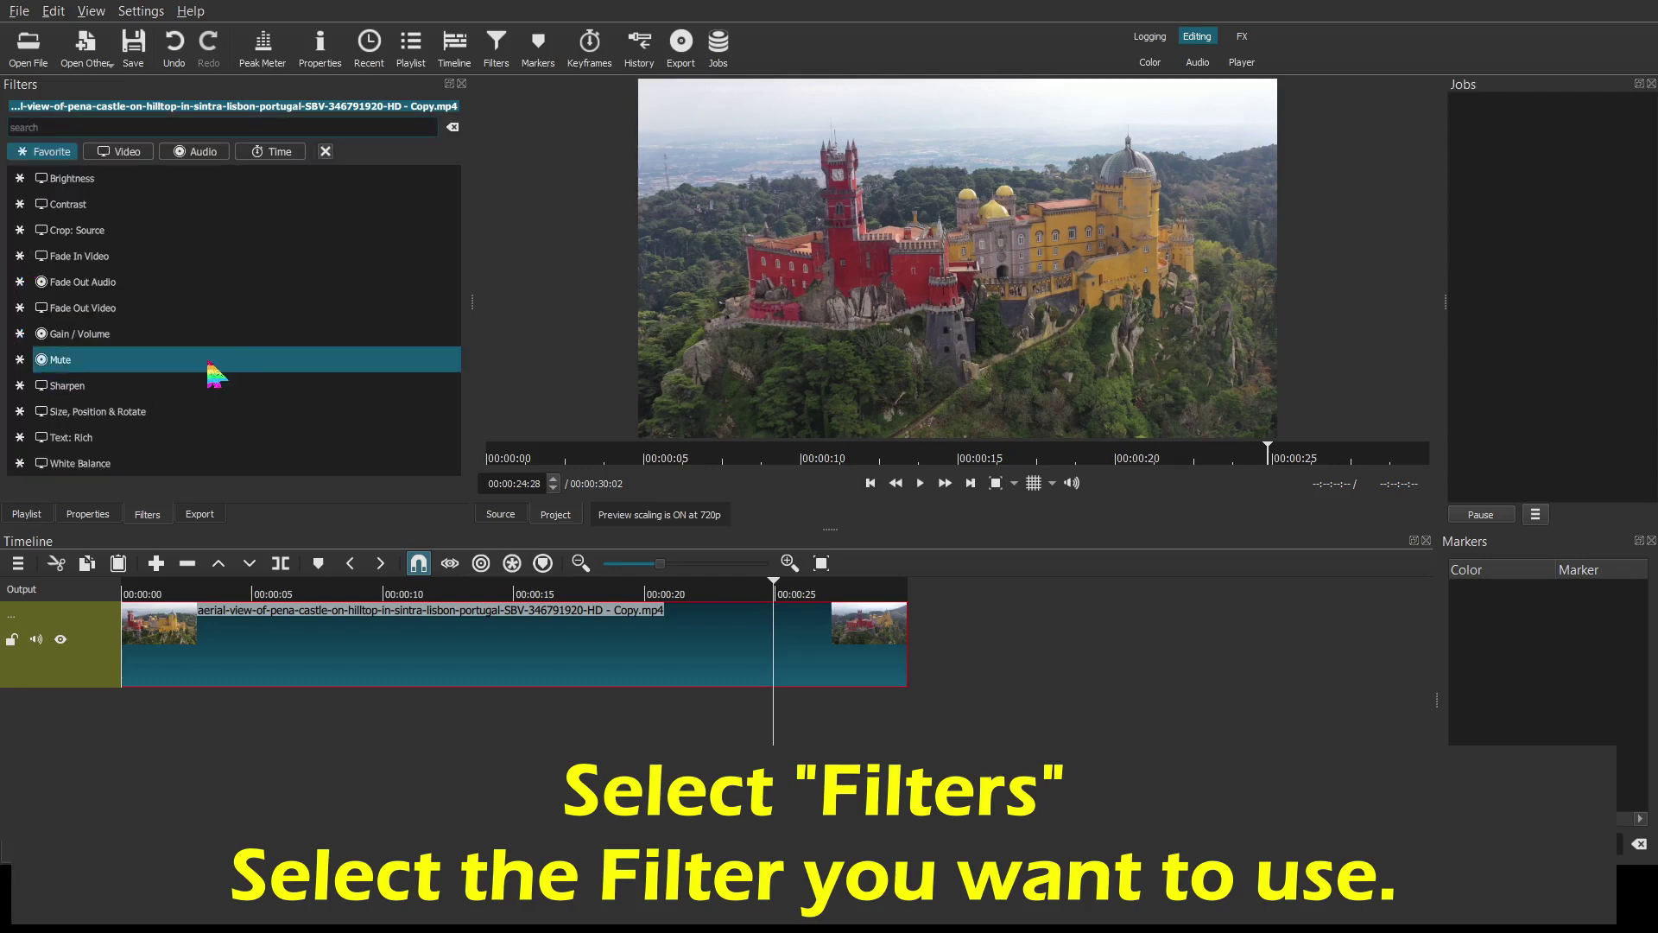
pyautogui.click(129, 413)
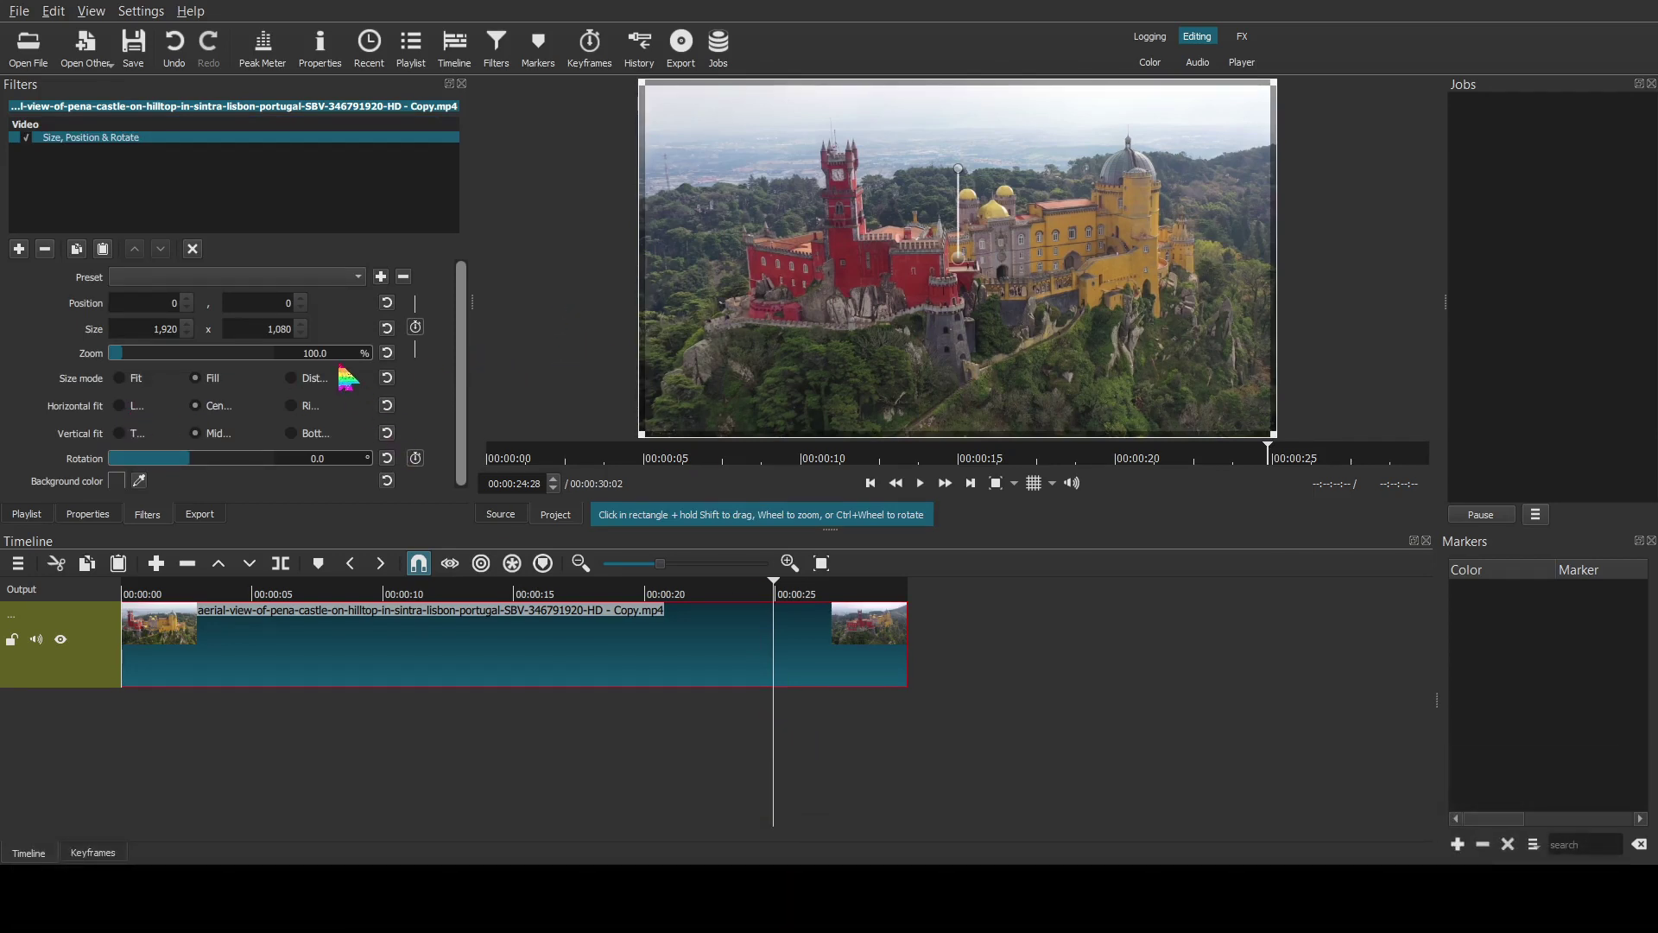
pyautogui.moveTo(333, 354); pyautogui.dragTo(302, 354)
pyautogui.write('200')
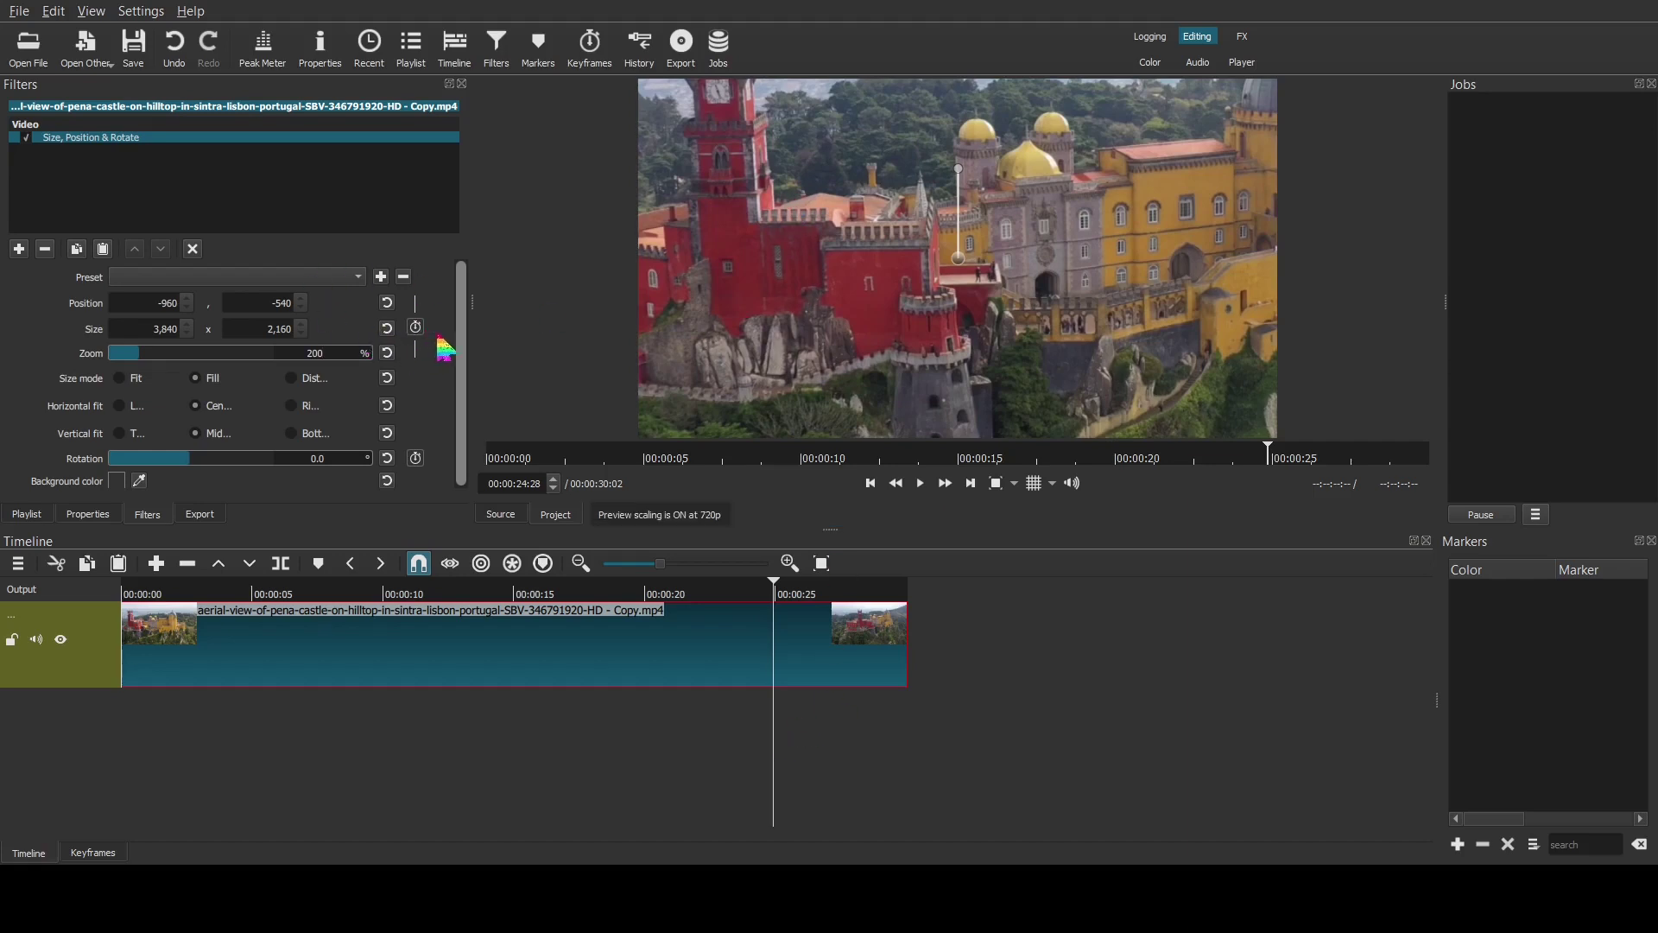
# Enable keyframes for the filter's size and position at 00:00:24:28 and fit the whole clip in the keyframe view
pyautogui.click(104, 853)
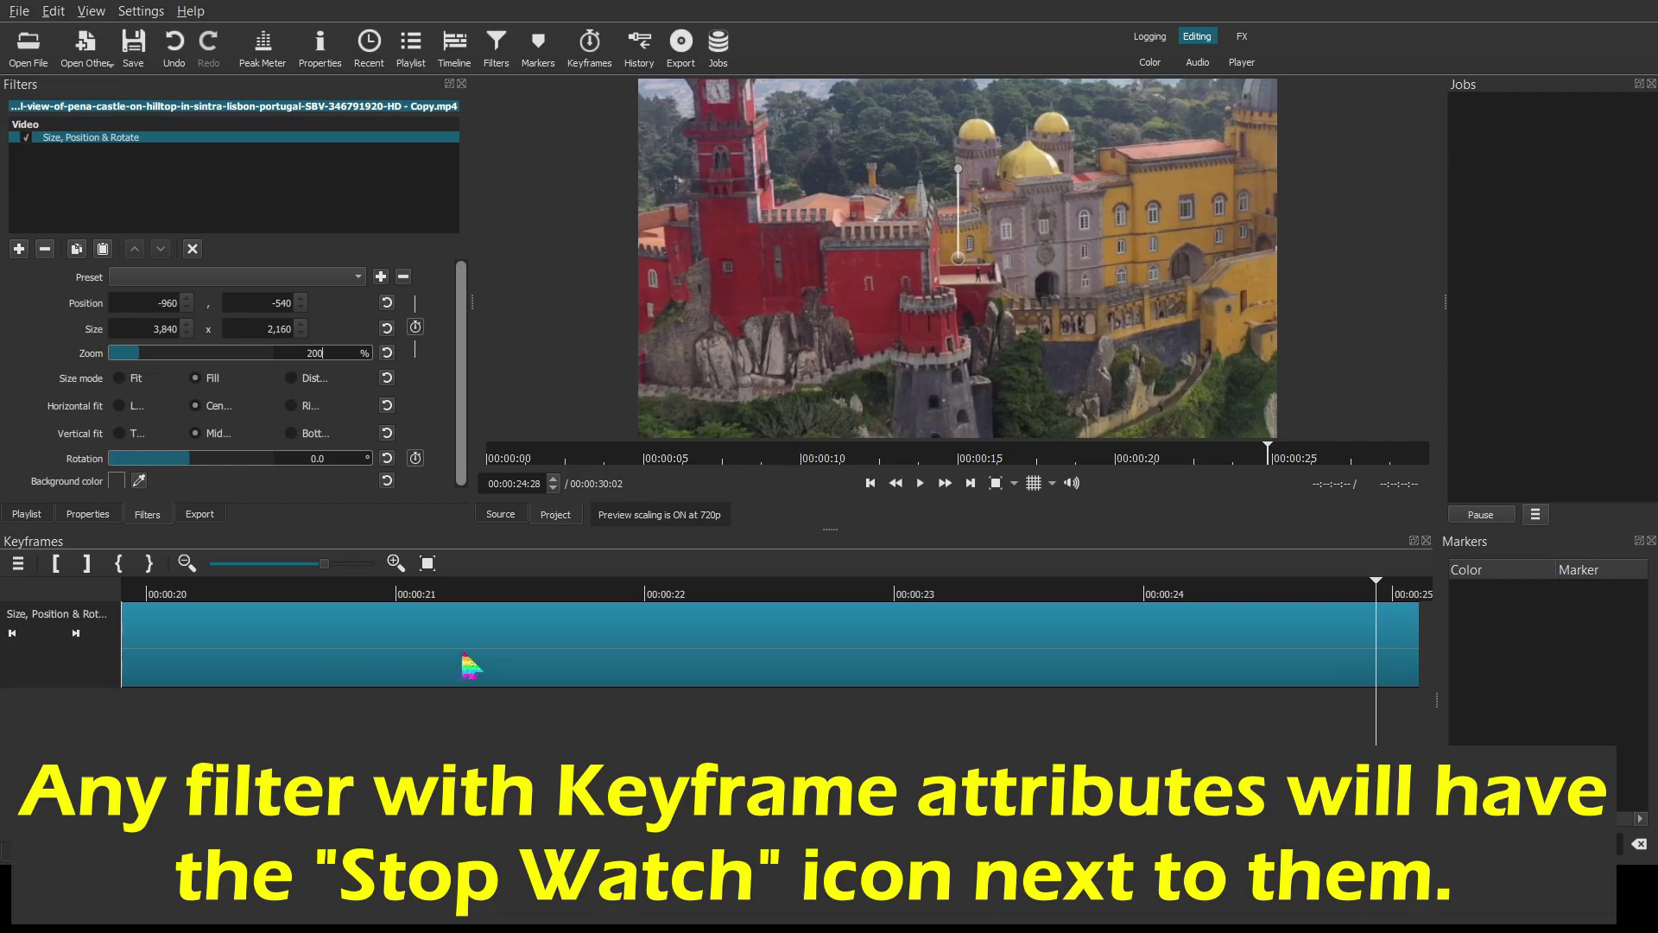
pyautogui.click(39, 853)
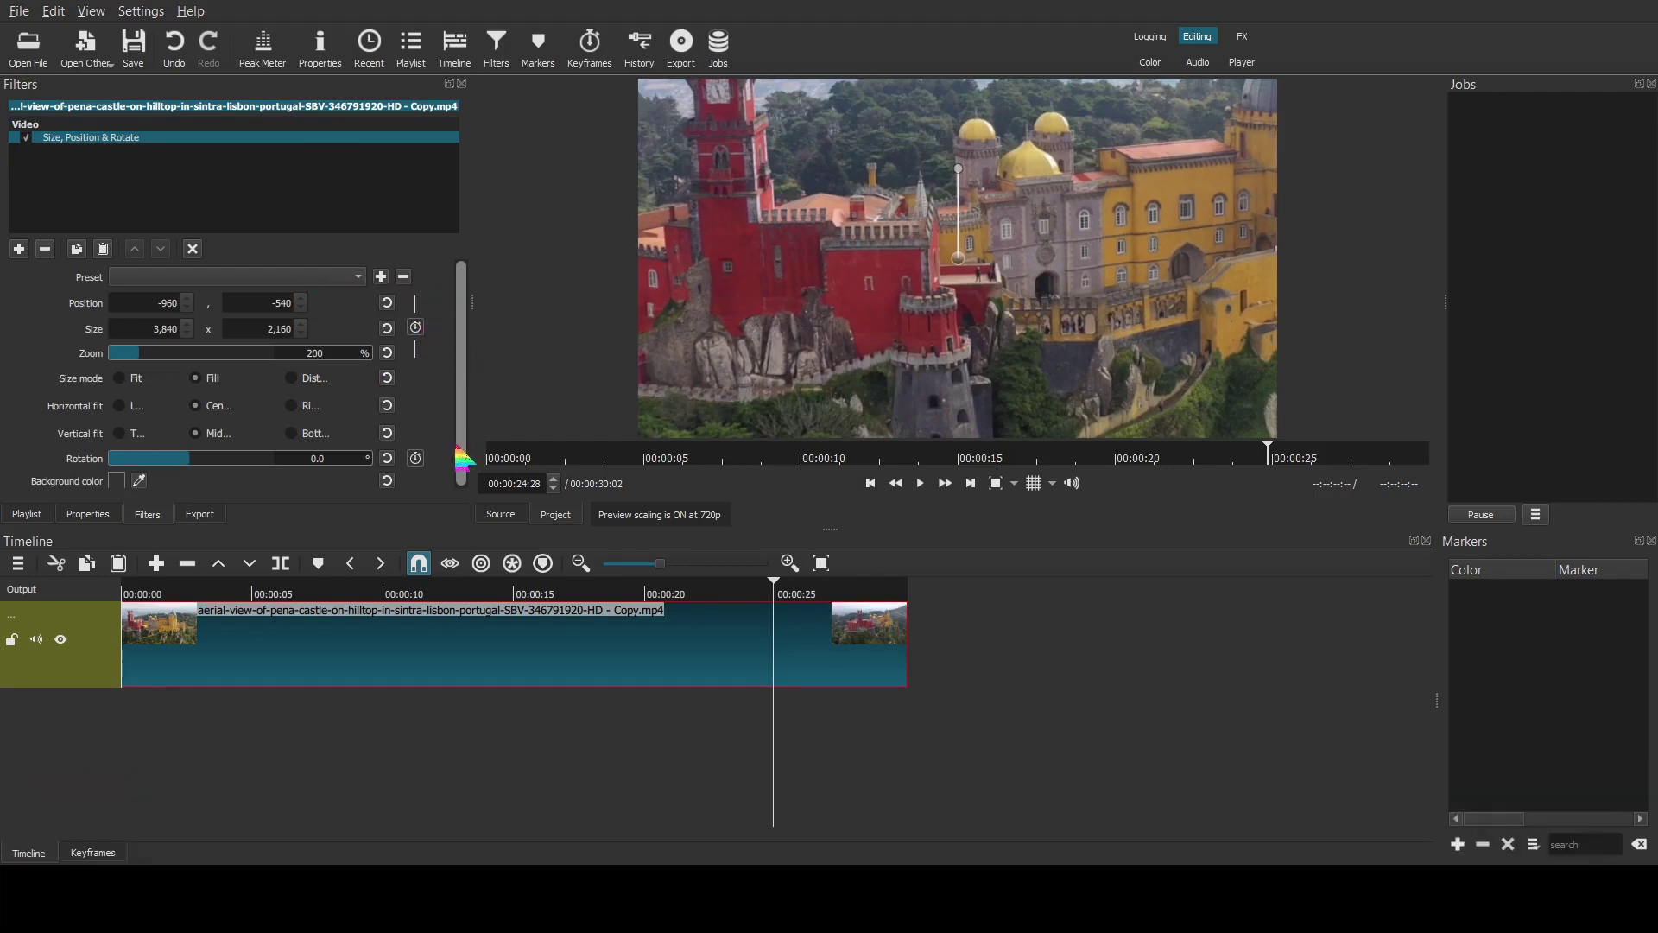
pyautogui.click(415, 328)
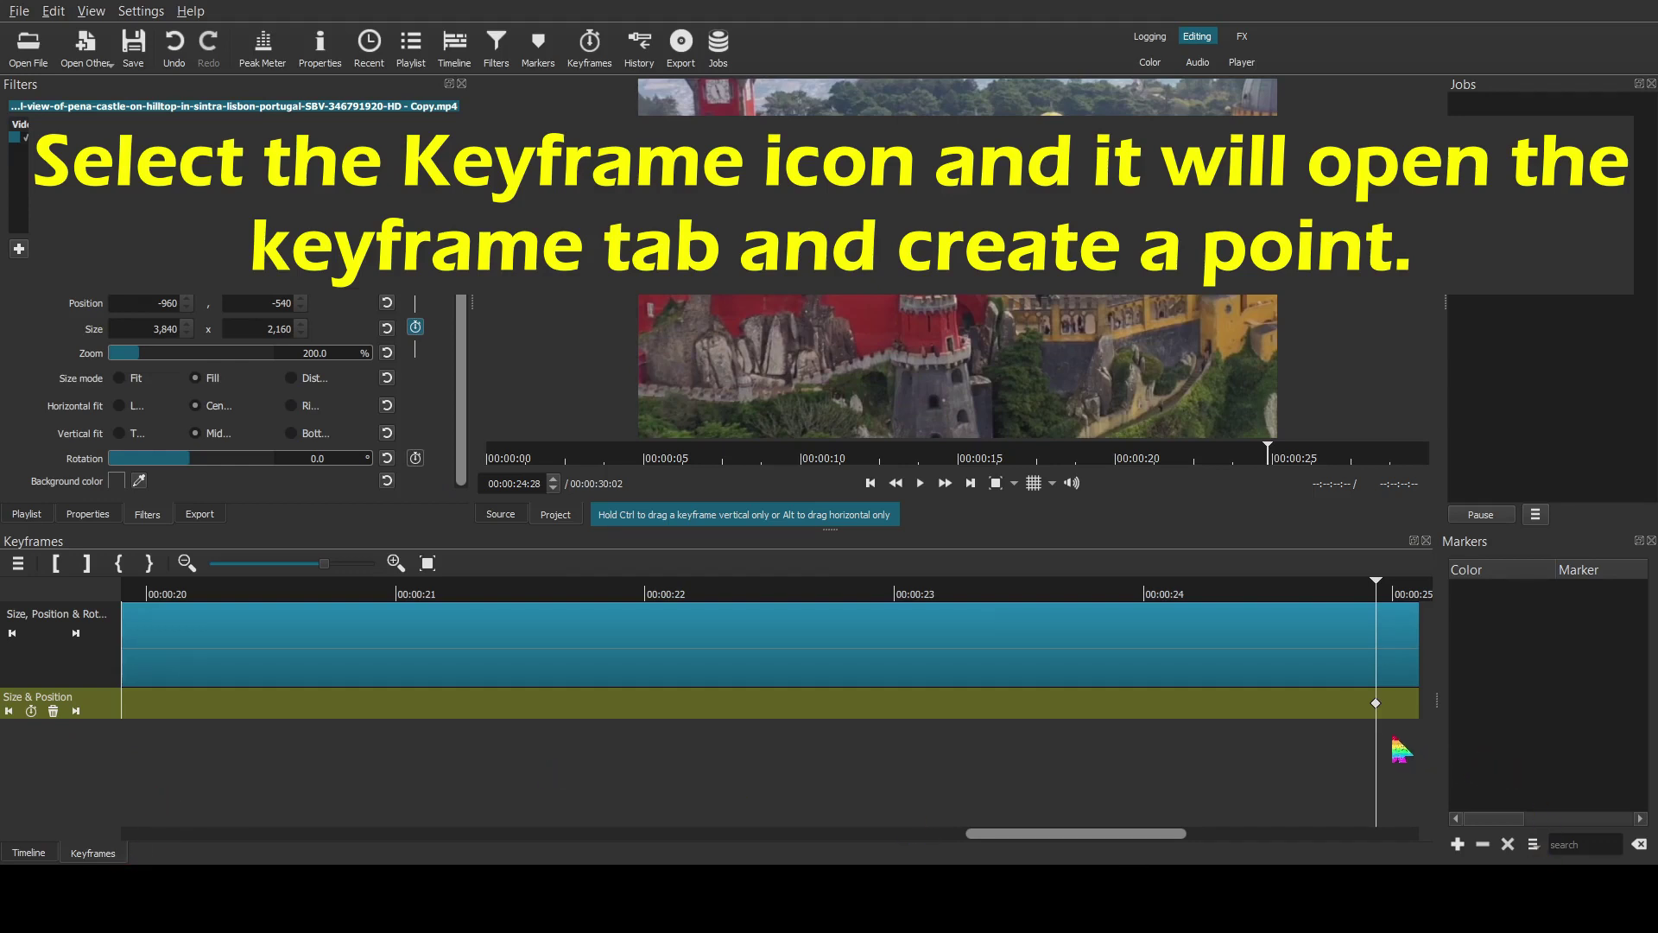
pyautogui.moveTo(1378, 711)
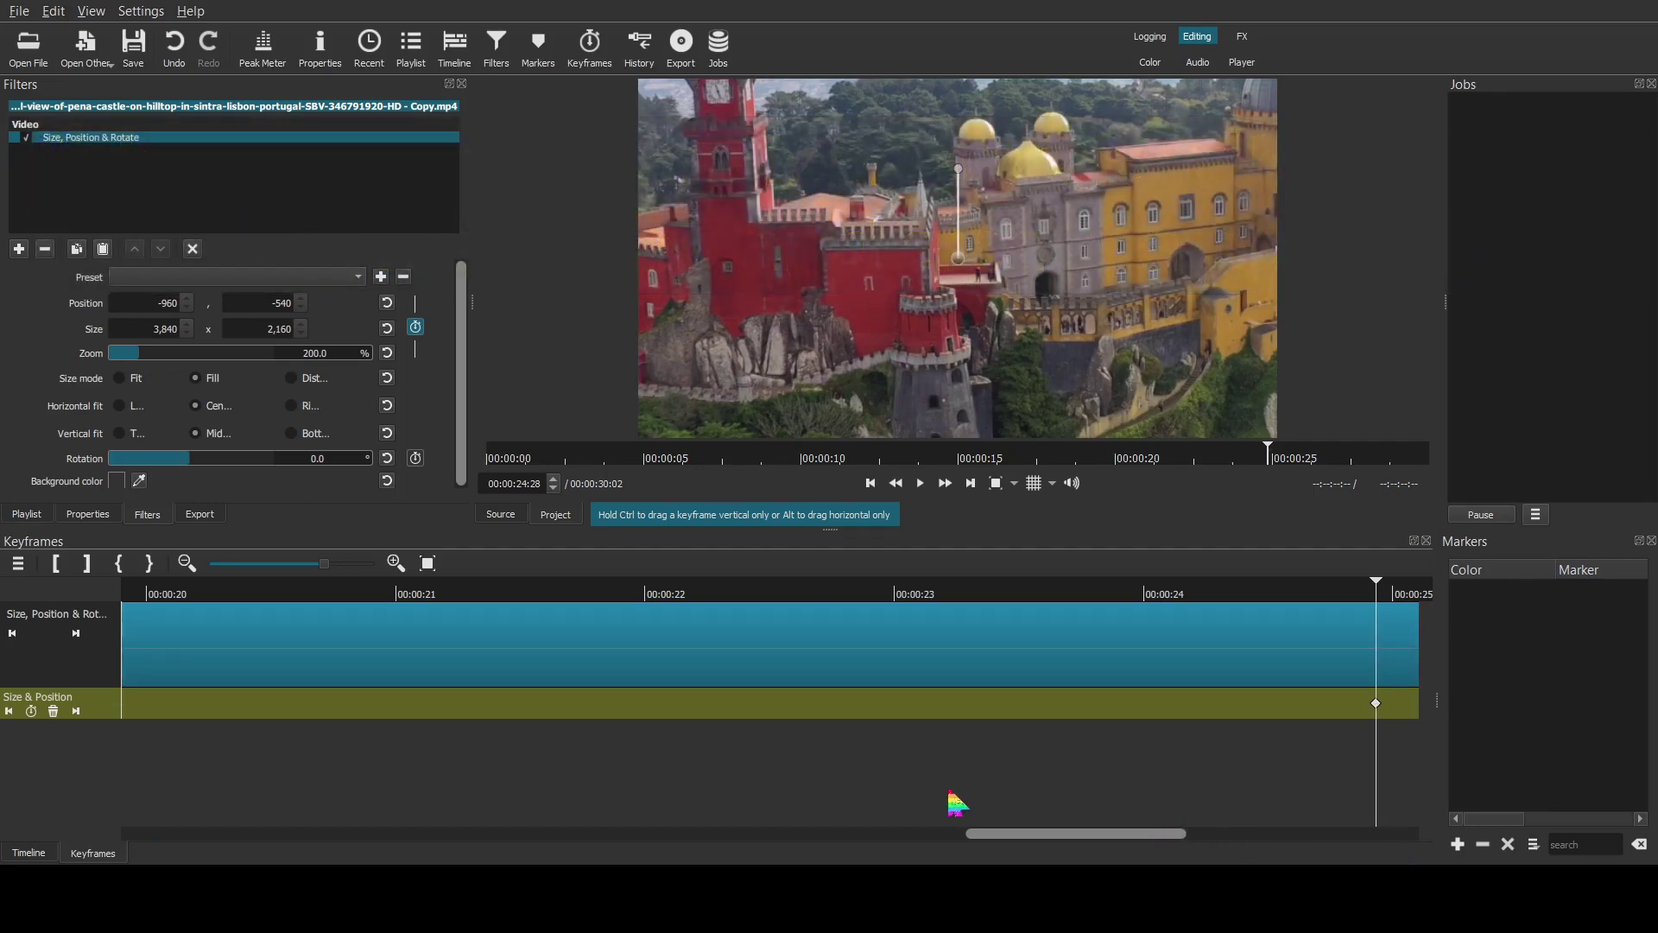
pyautogui.click(428, 564)
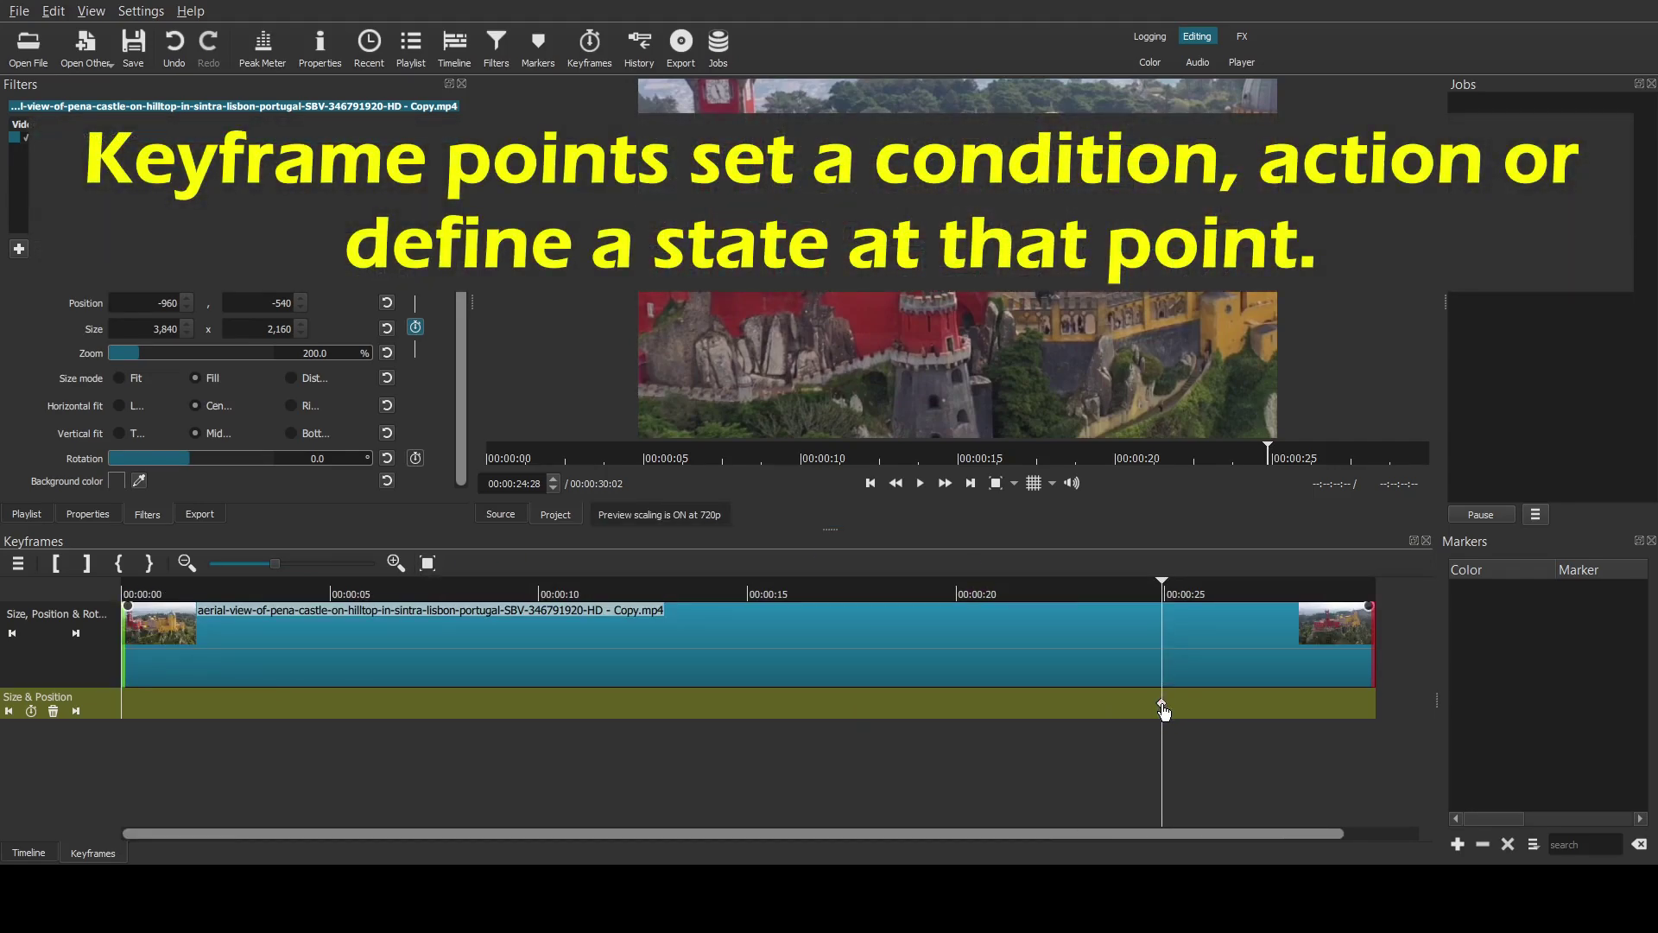
pyautogui.moveTo(1163, 710)
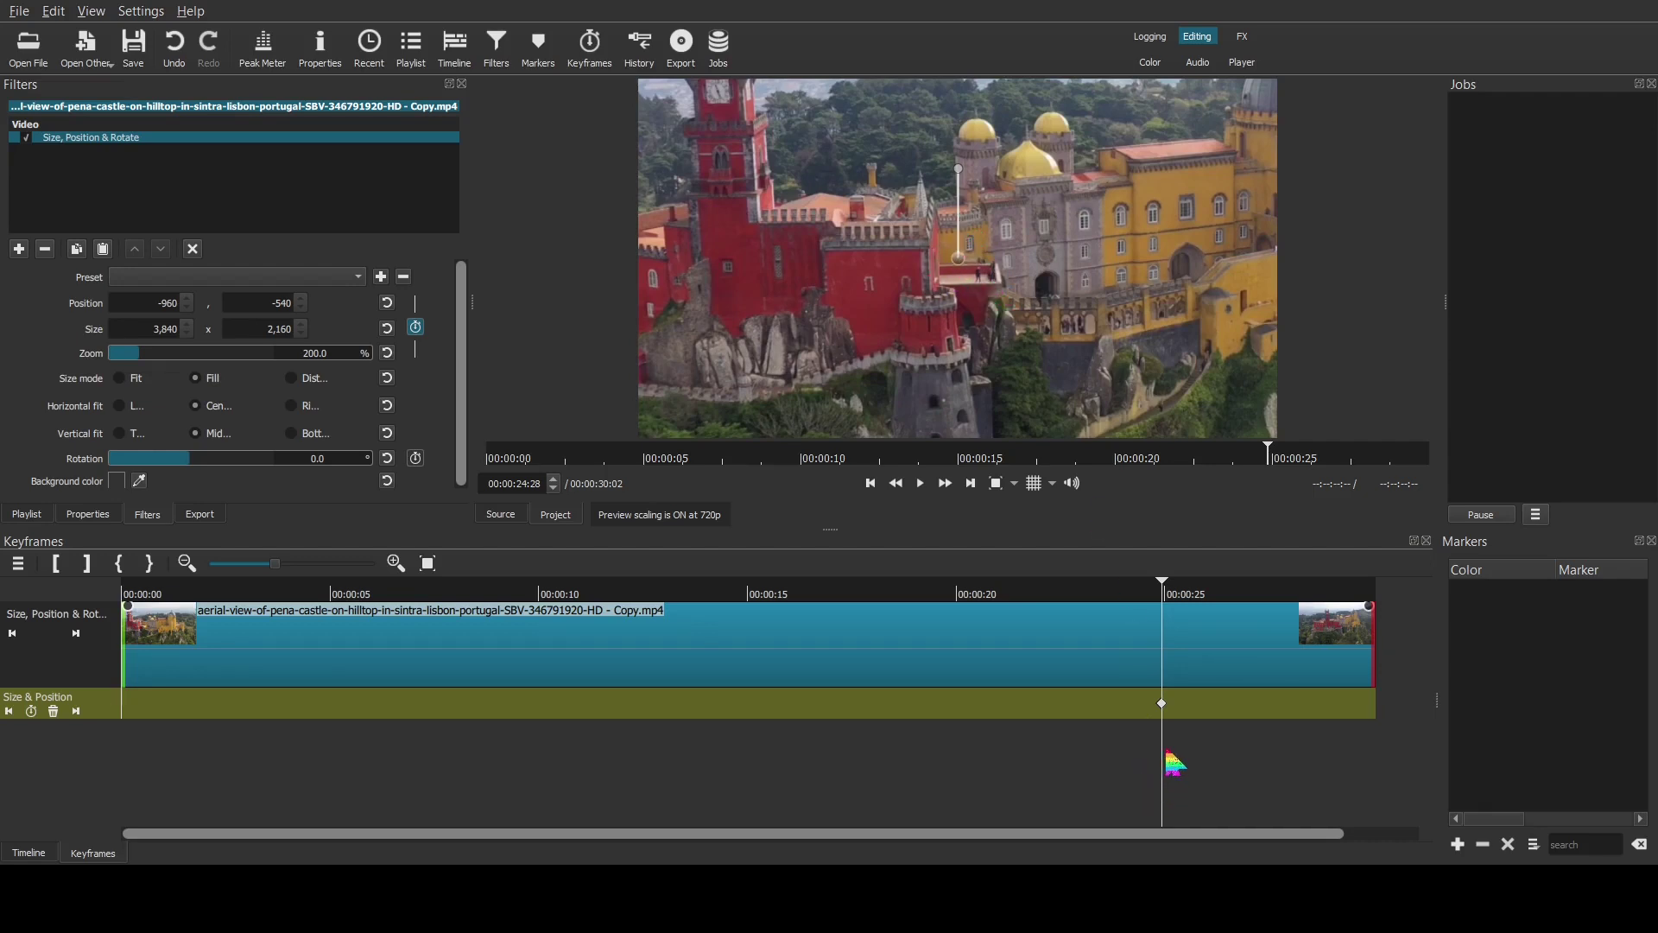
# Scrub through the clip before the existing keyframe and add a second Size & Position keyframe at 00:00:23:01
pyautogui.click(1094, 741)
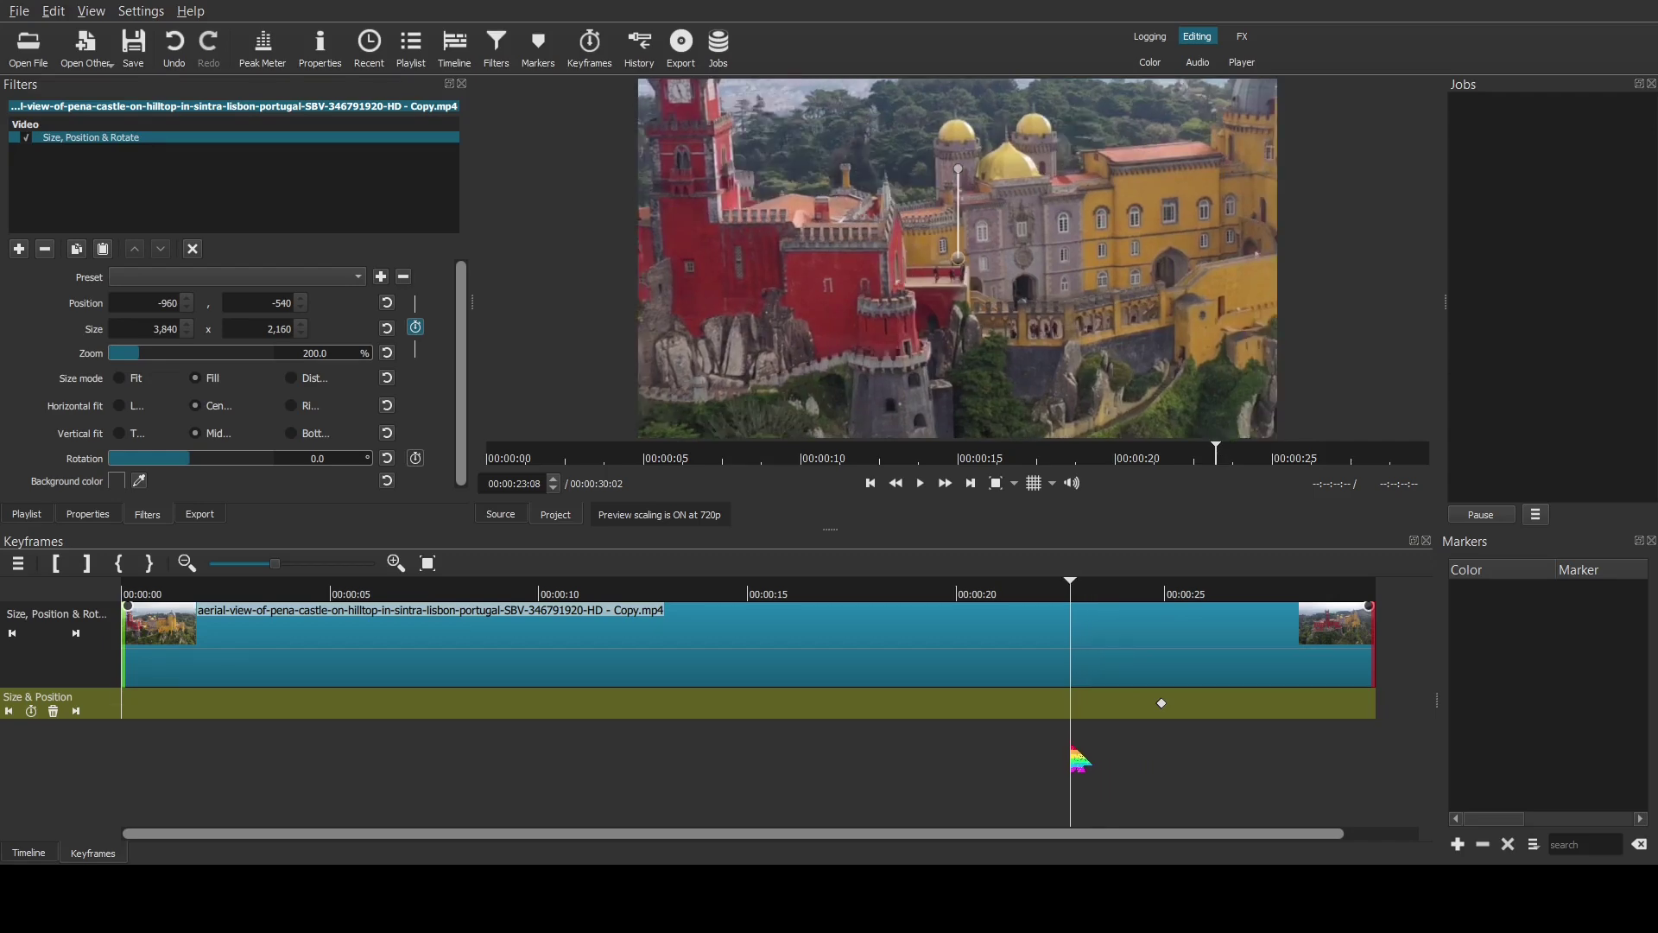
pyautogui.click(1073, 748)
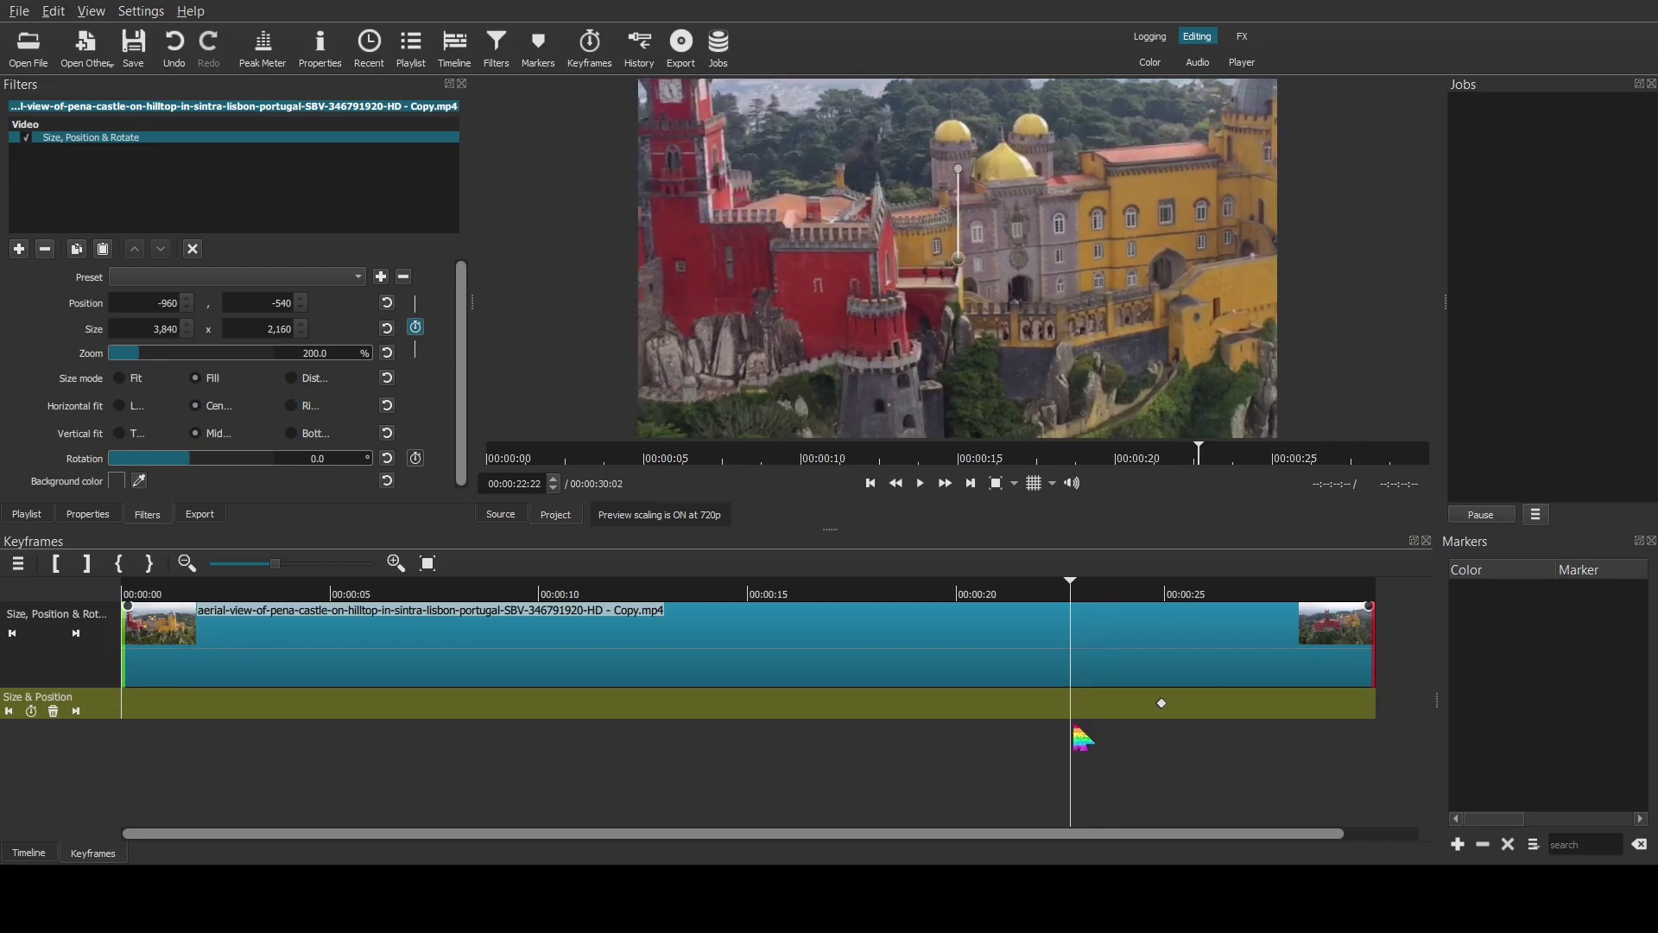
pyautogui.click(933, 760)
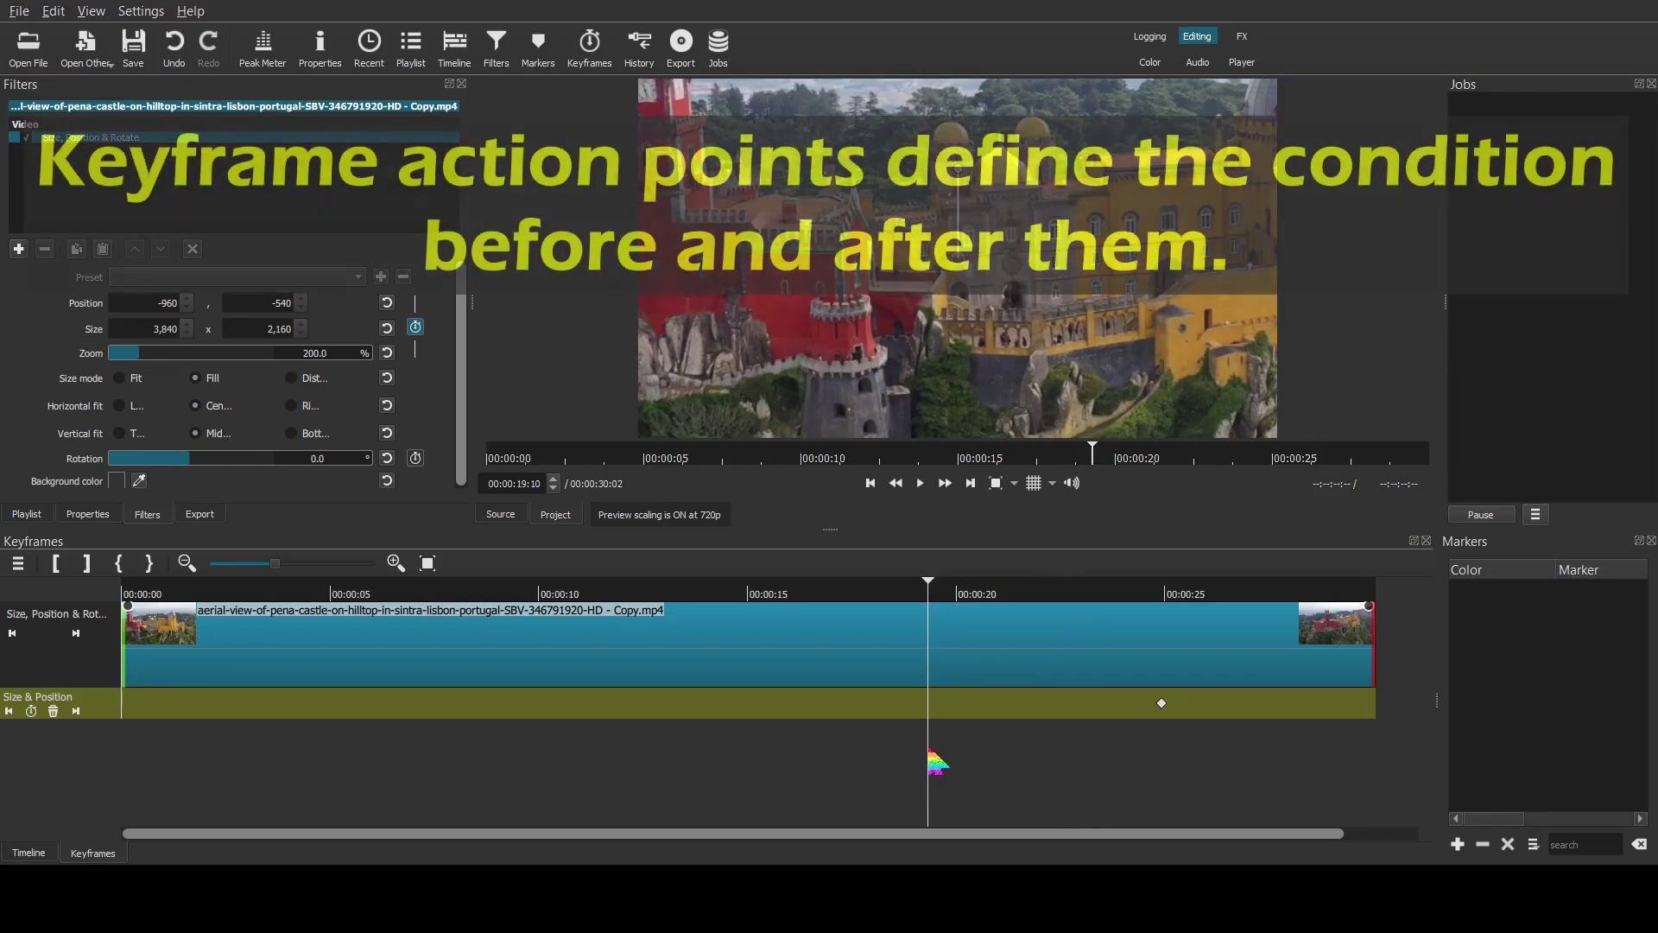
pyautogui.moveTo(700, 763); pyautogui.dragTo(369, 792)
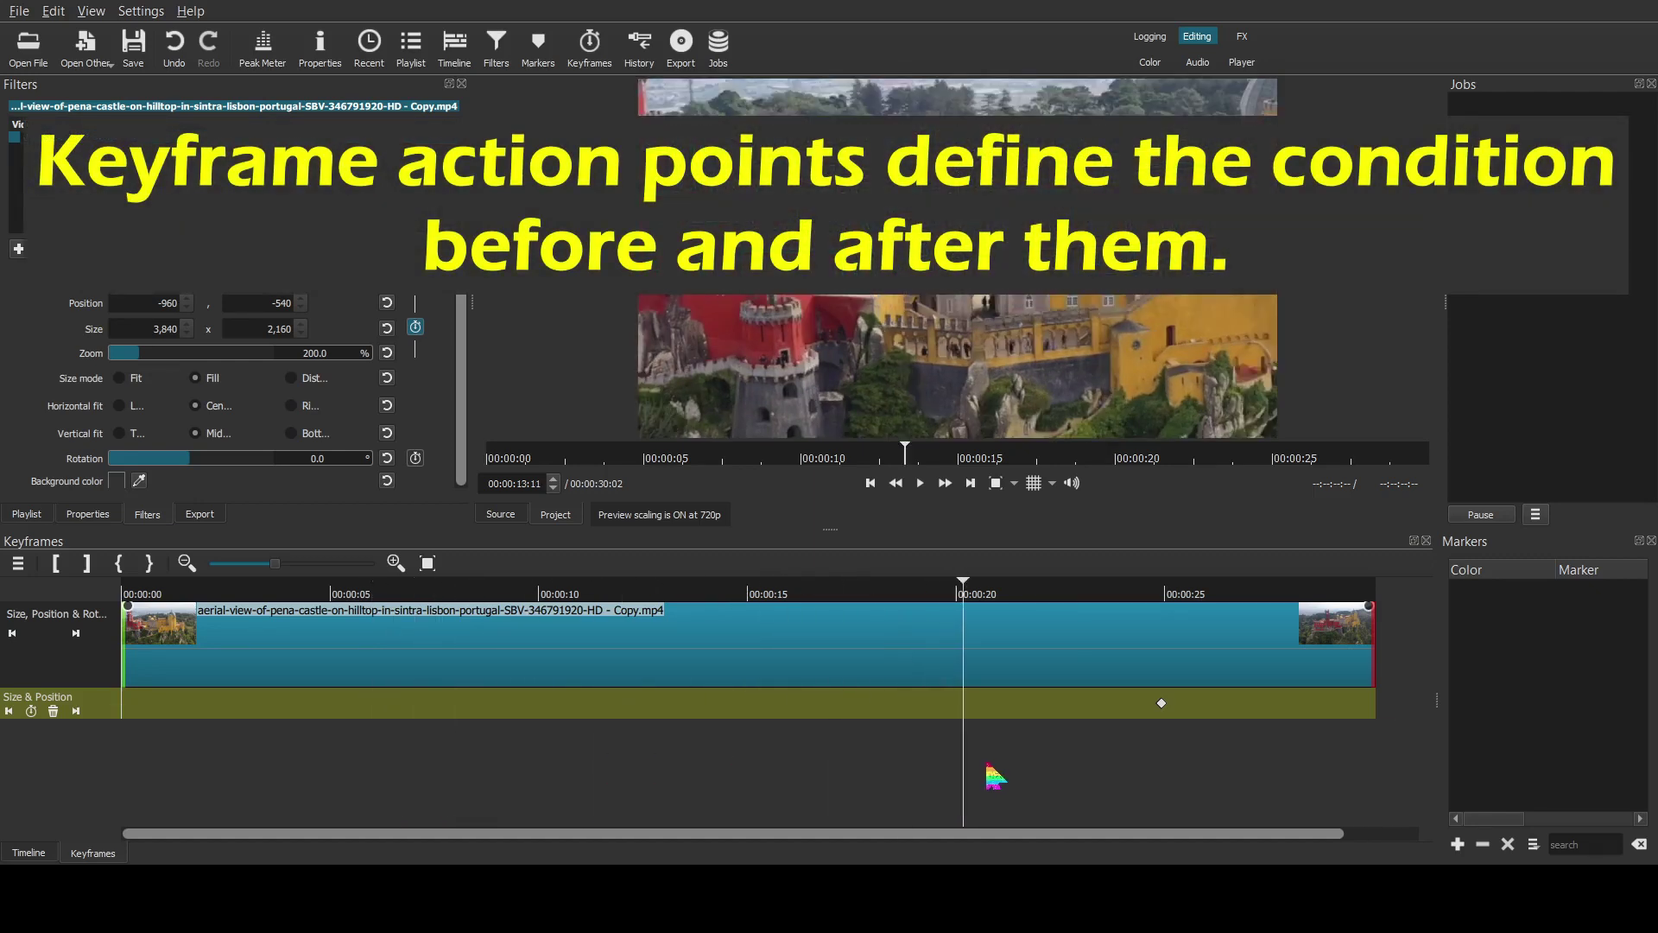
pyautogui.click(1112, 775)
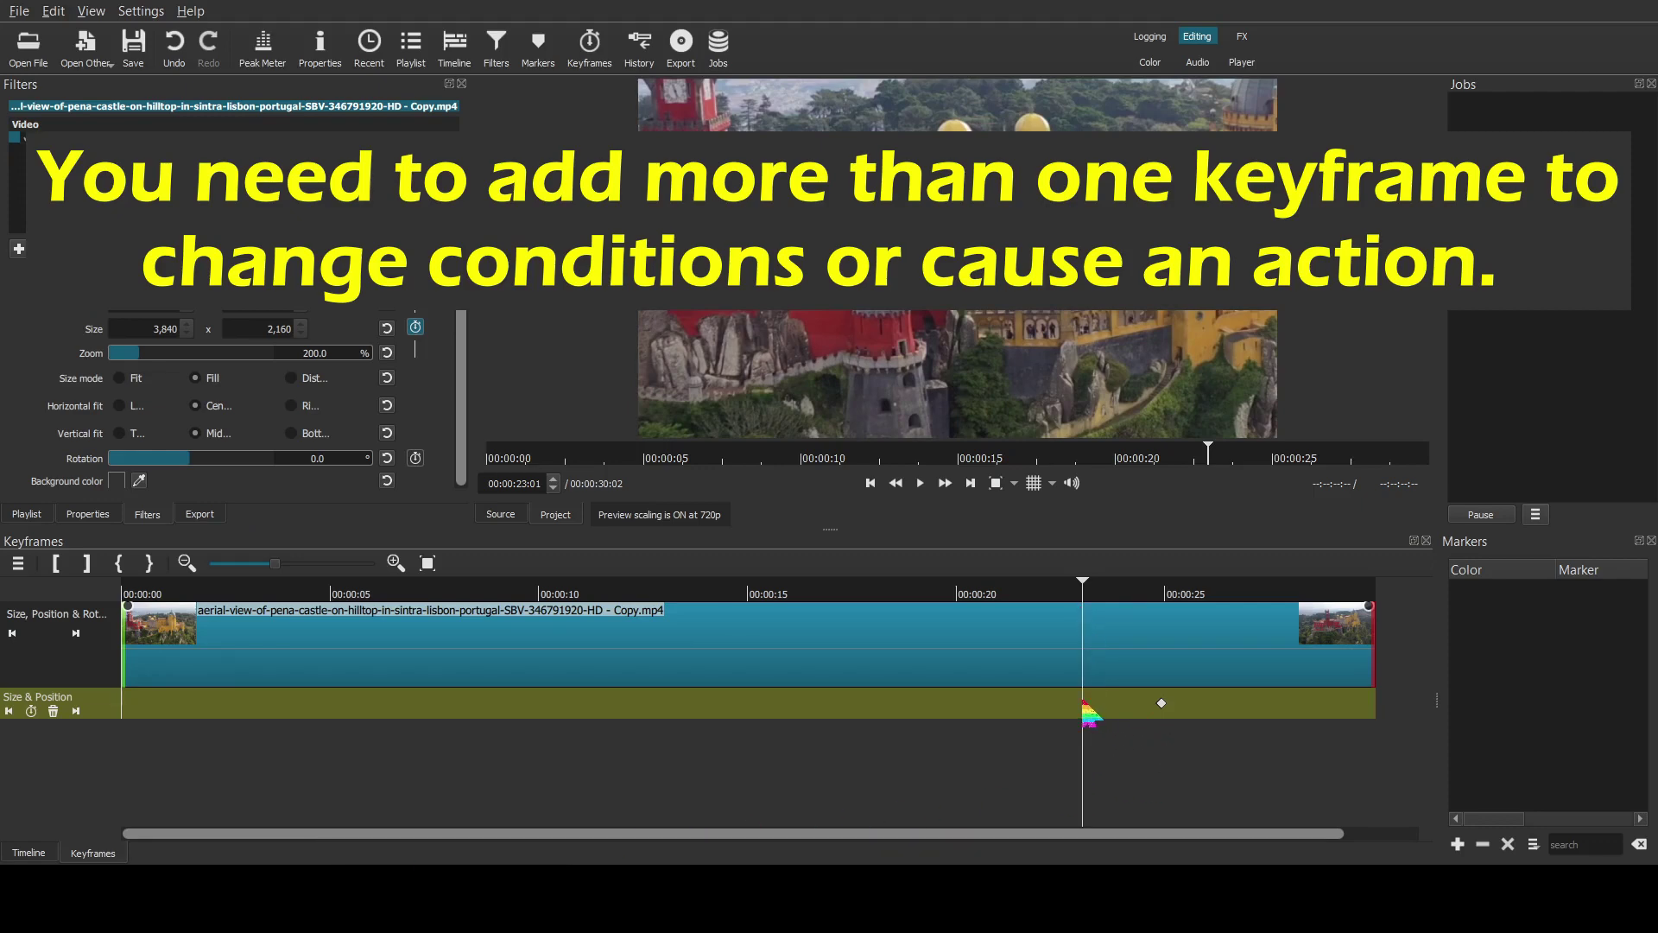
pyautogui.click(32, 712)
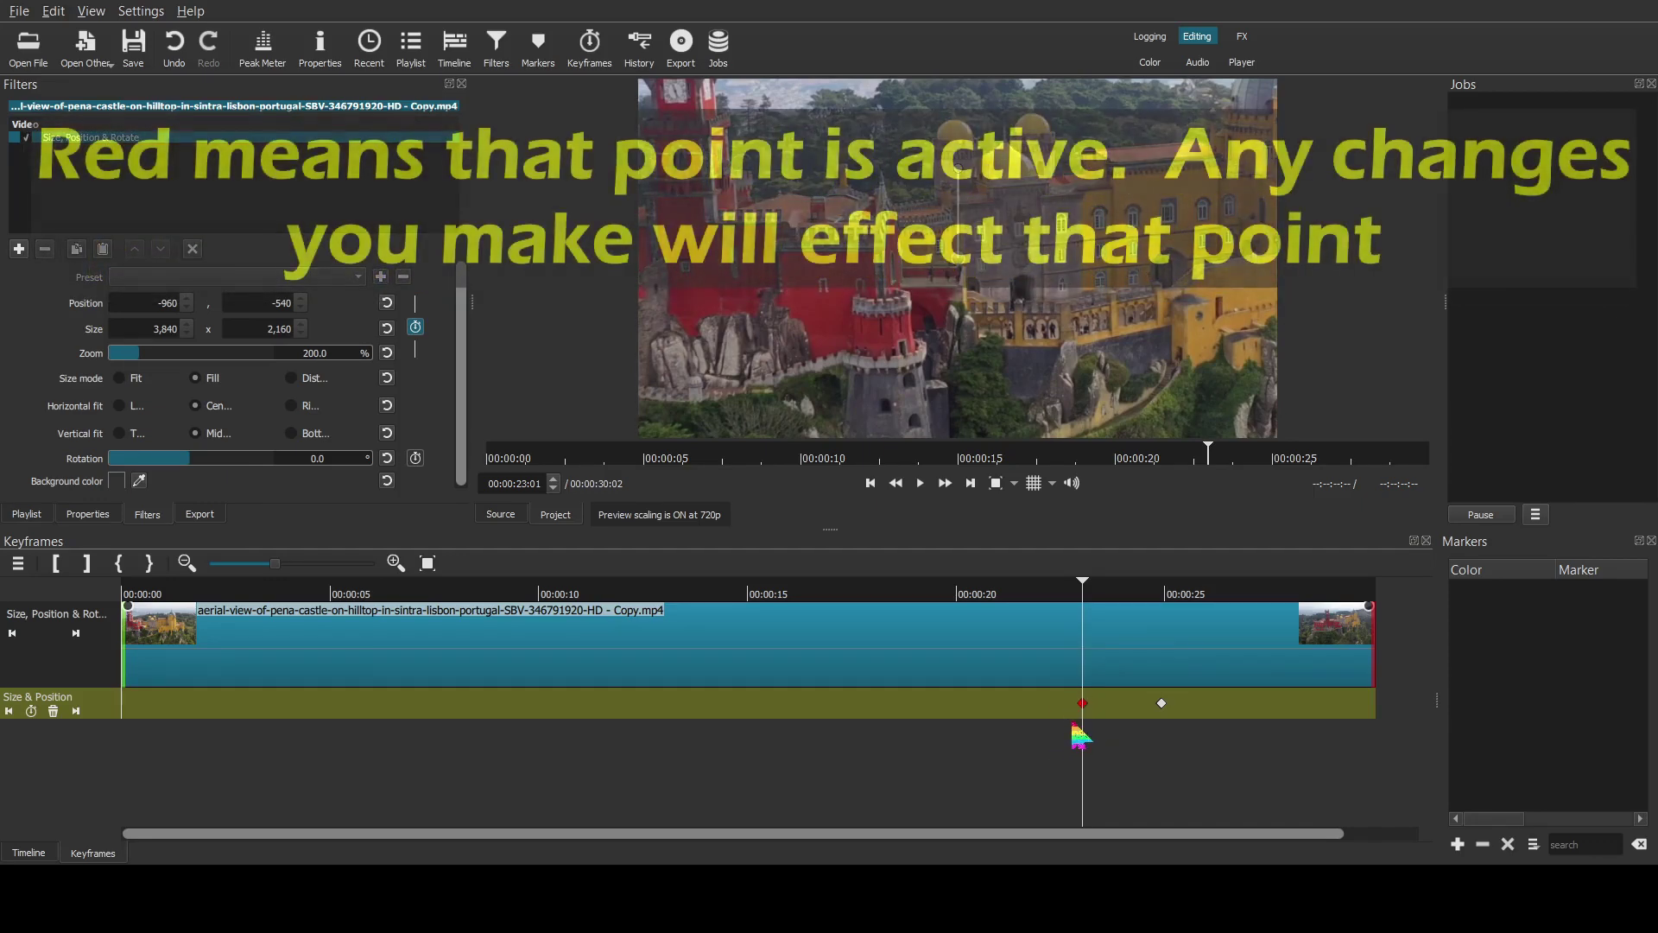
# Set the zoom of the keyframe at 00:00:23:01 to 100% and scrub back through the earlier footage to check it
pyautogui.doubleClick(324, 352)
pyautogui.write('1000')
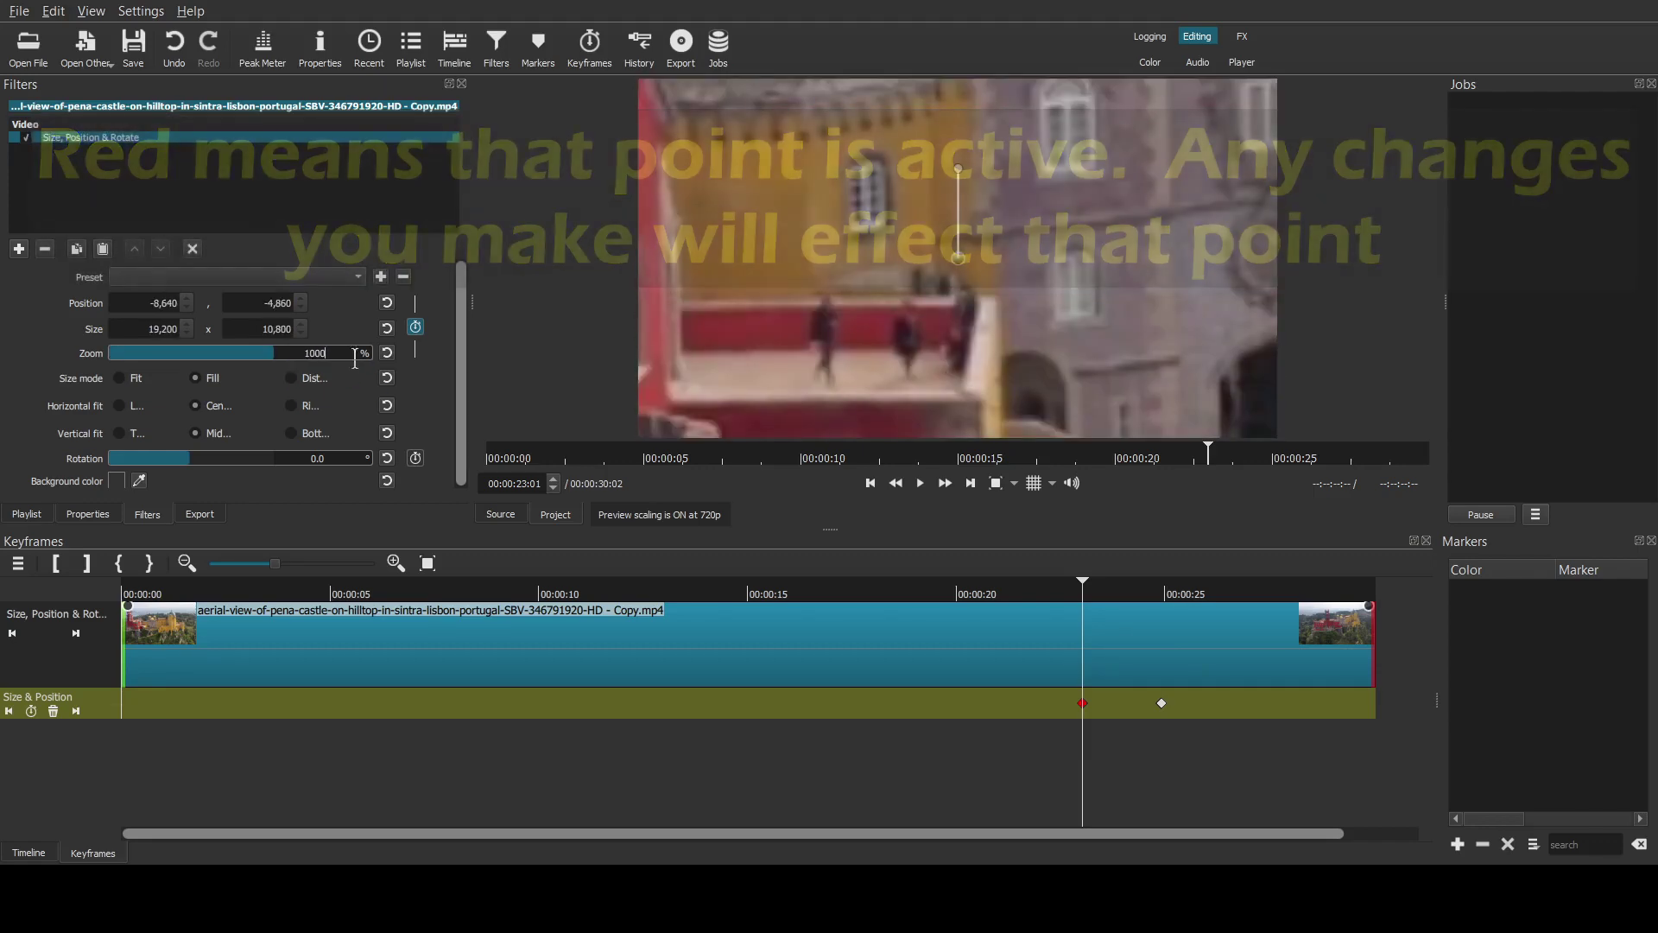
pyautogui.write('100')
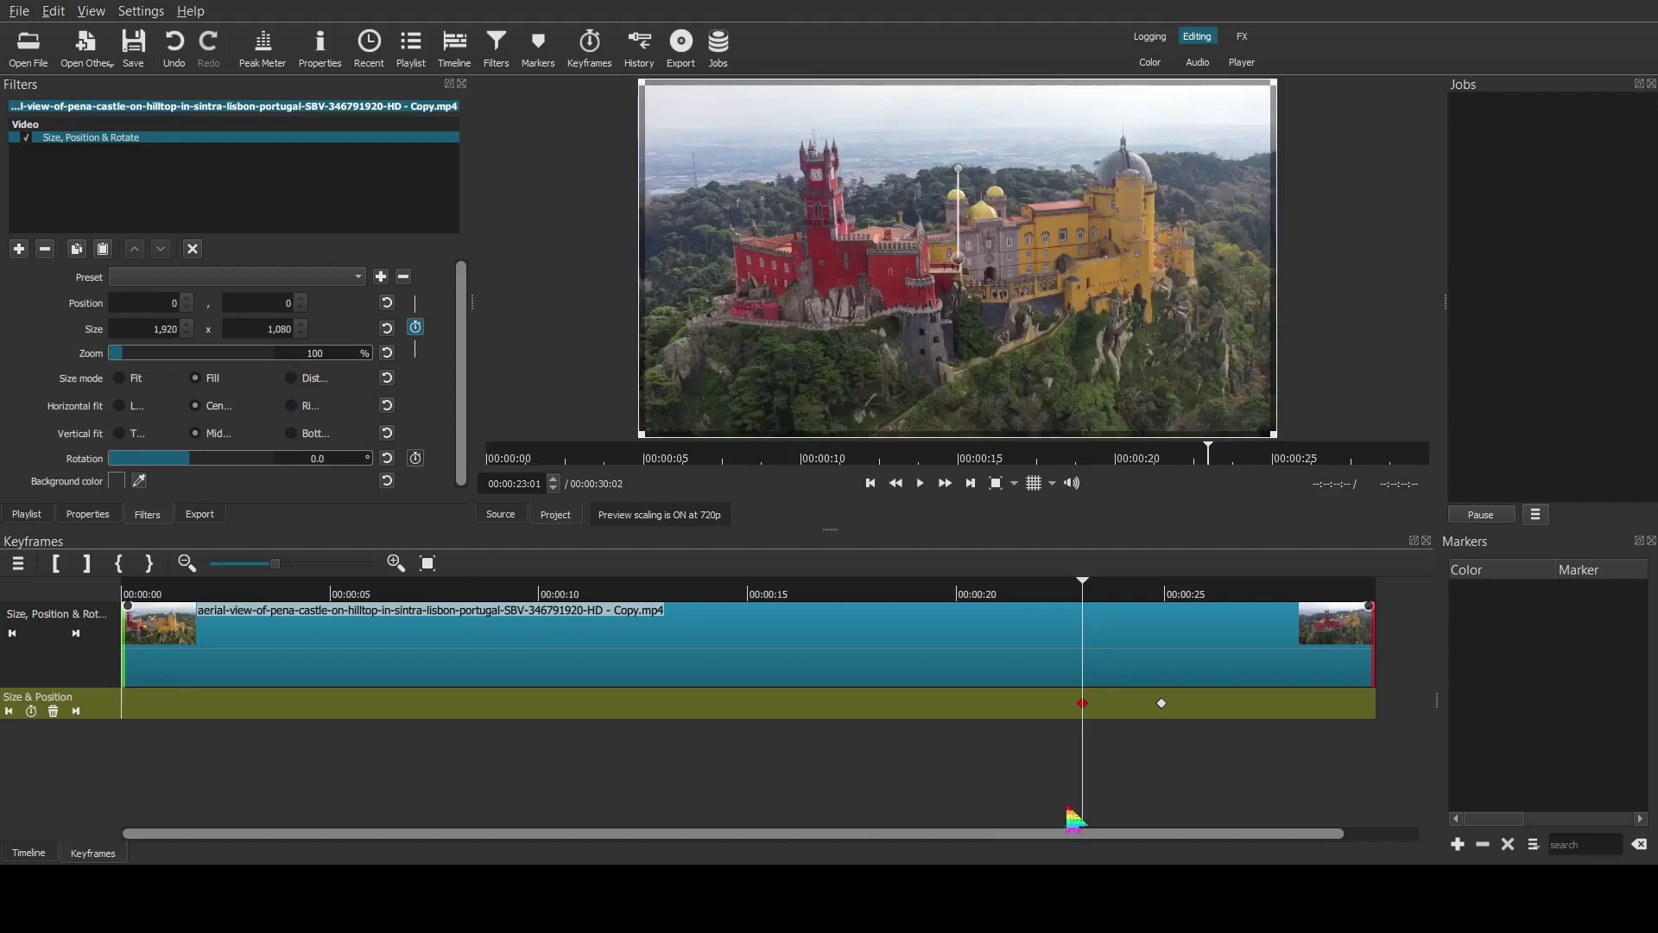
pyautogui.click(972, 765)
pyautogui.click(812, 754)
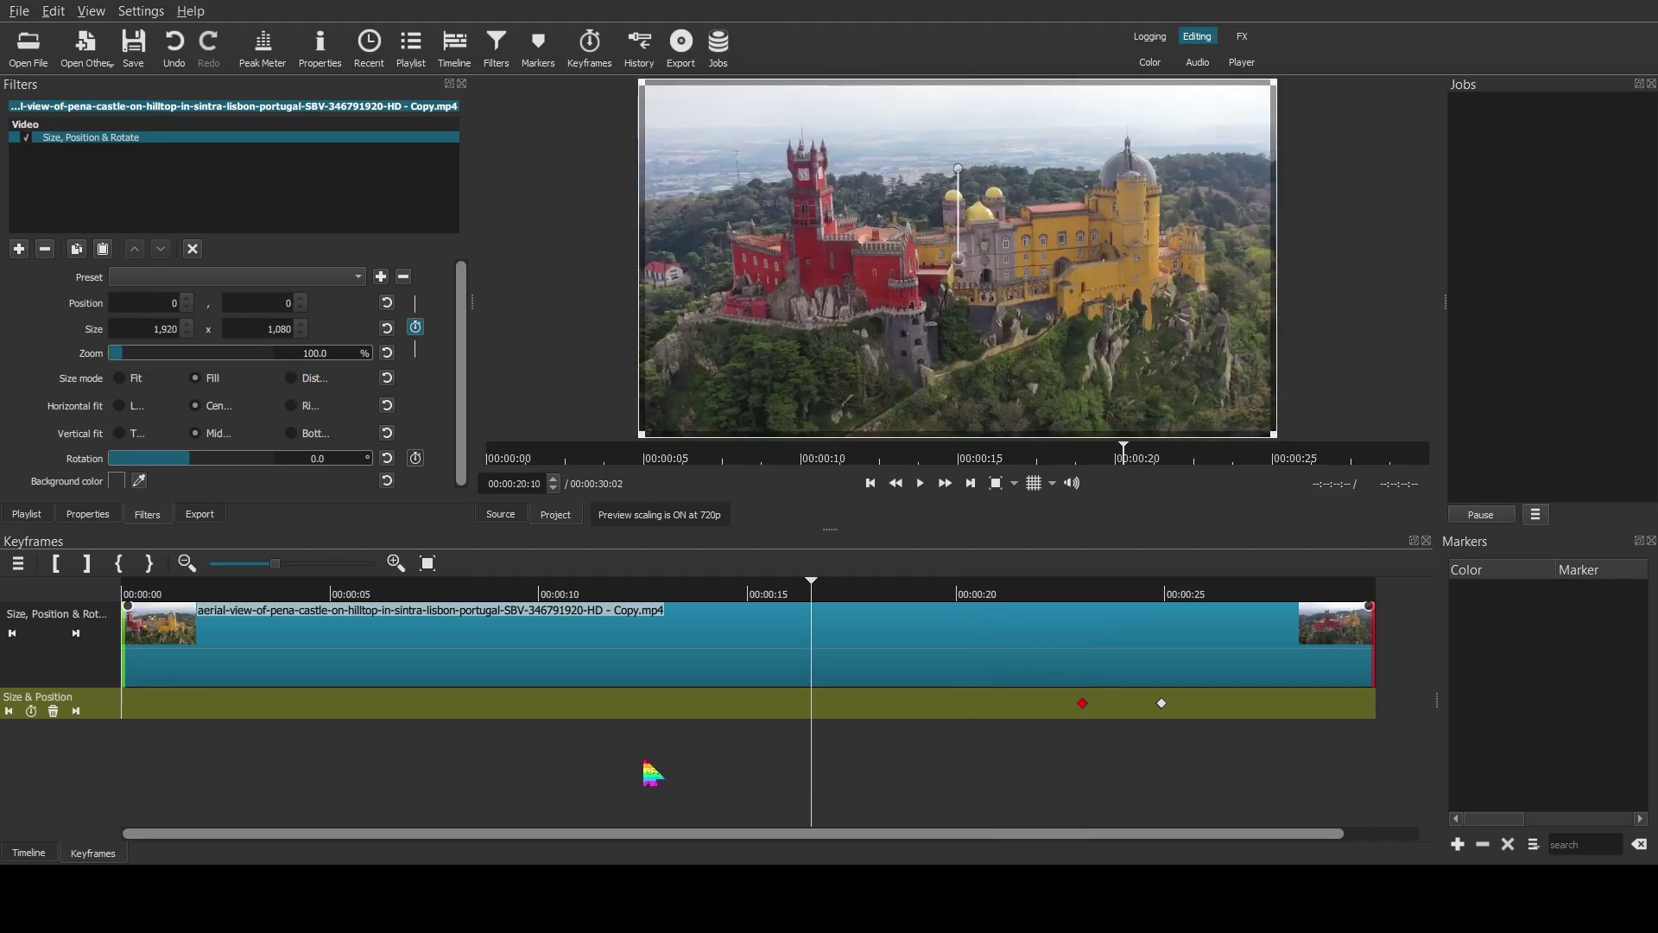
# Scrub the playhead to just before the first keyframe and play the zoom transition between the two keyframes
pyautogui.click(592, 767)
pyautogui.click(1082, 762)
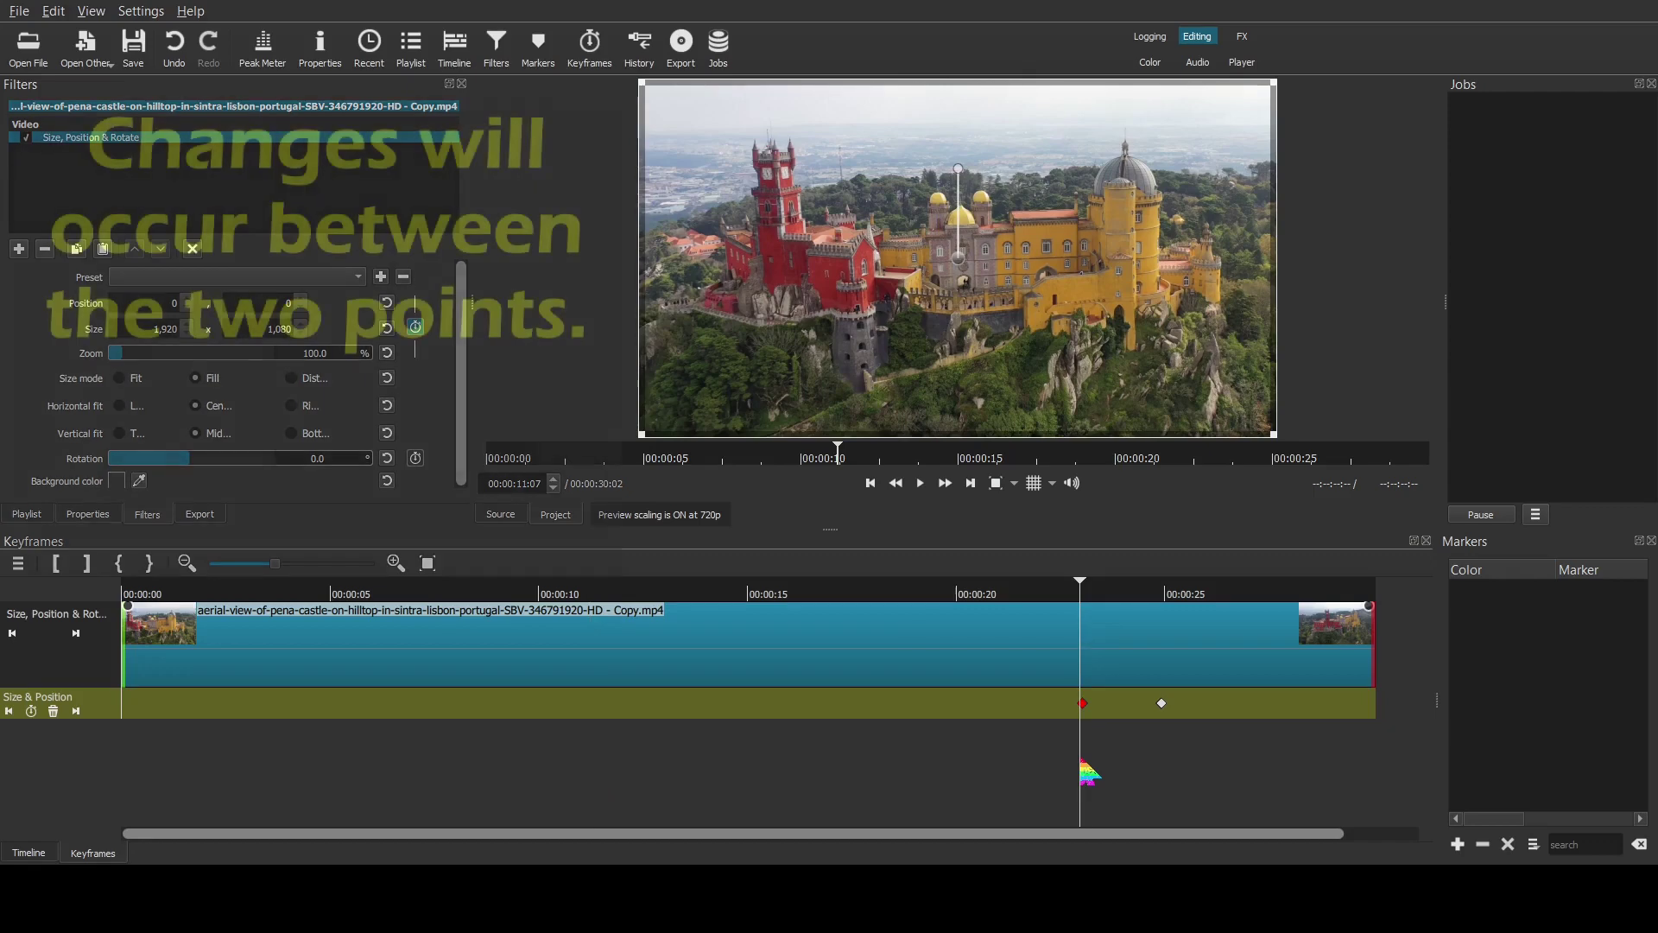
pyautogui.click(1025, 743)
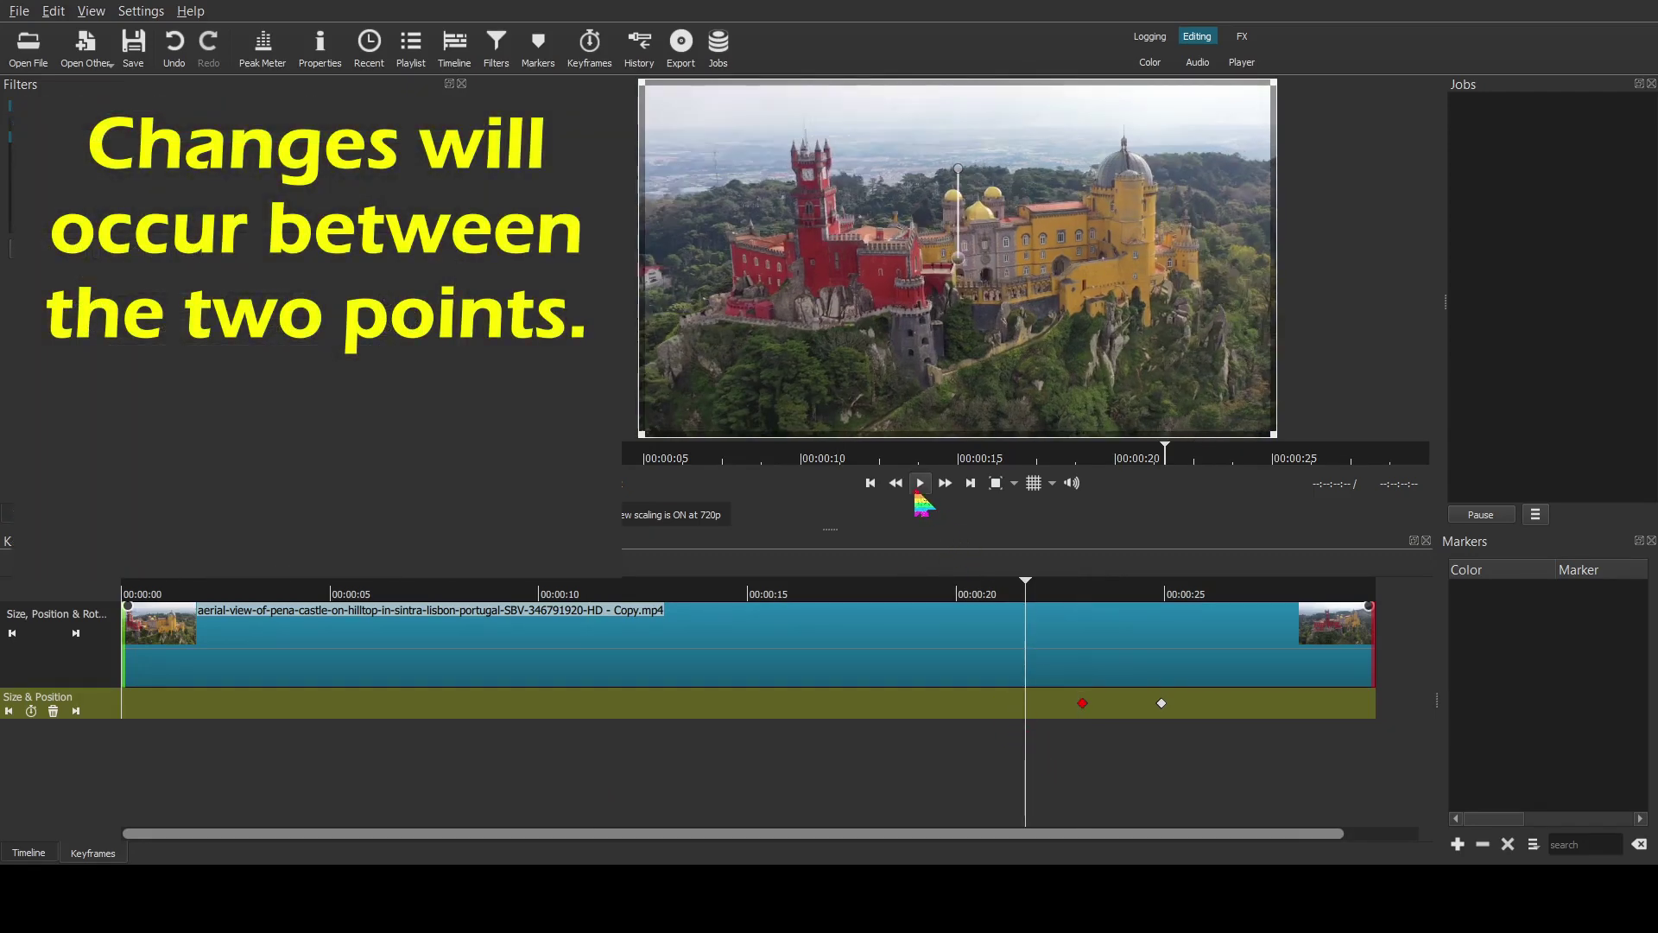
pyautogui.click(919, 483)
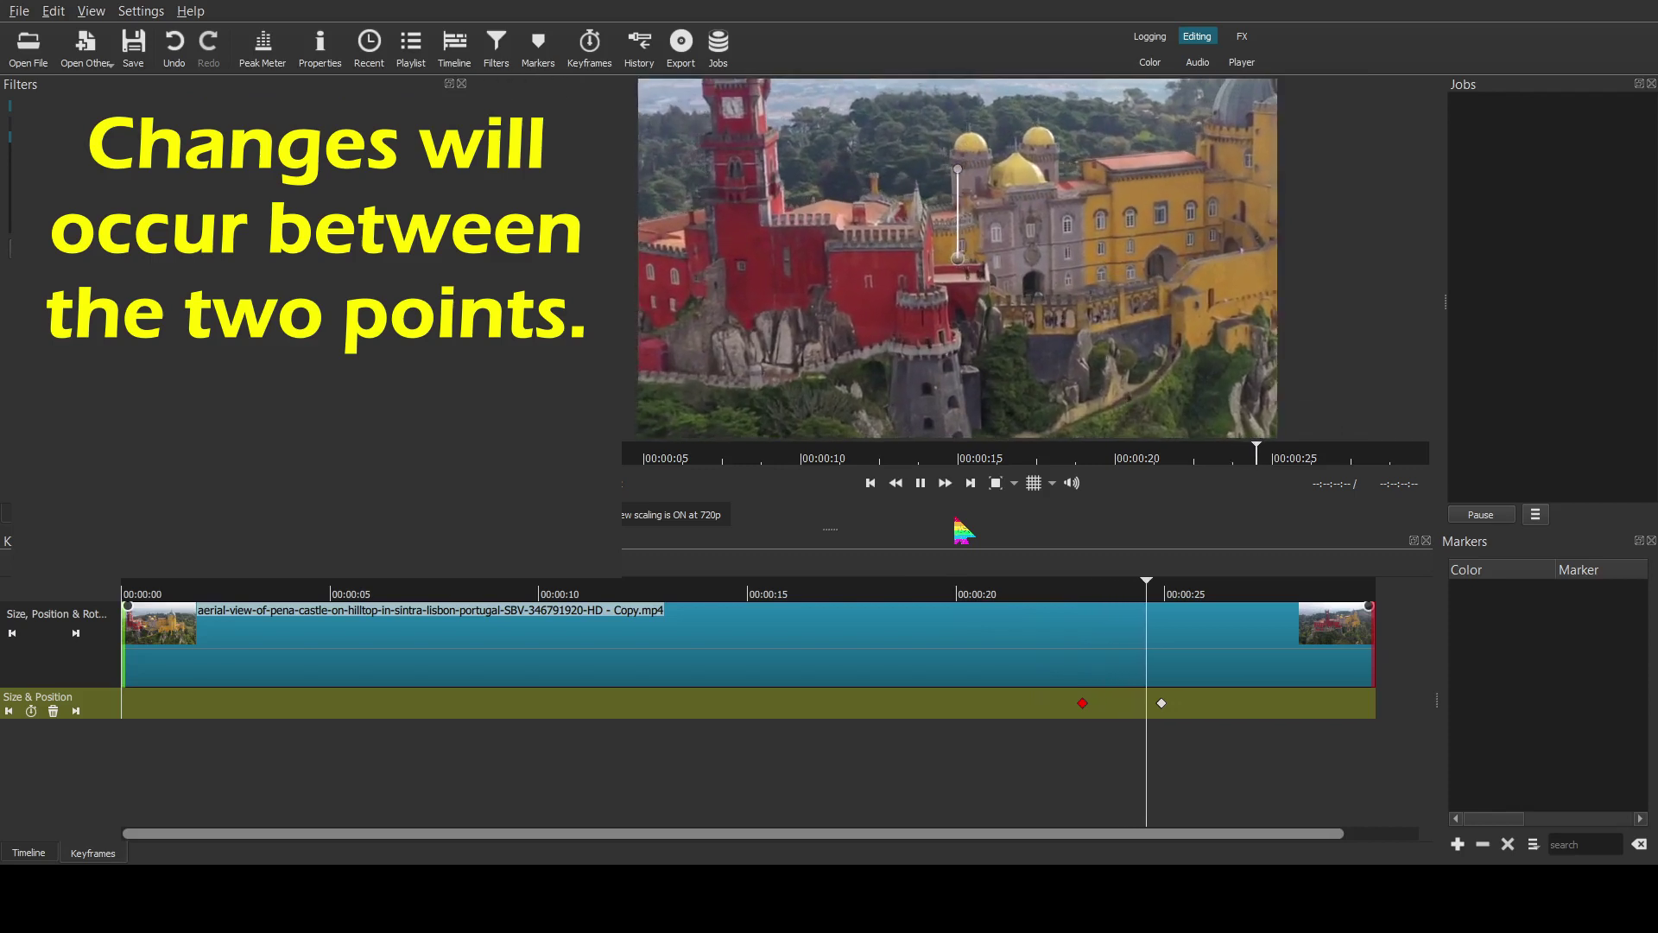
pyautogui.click(921, 483)
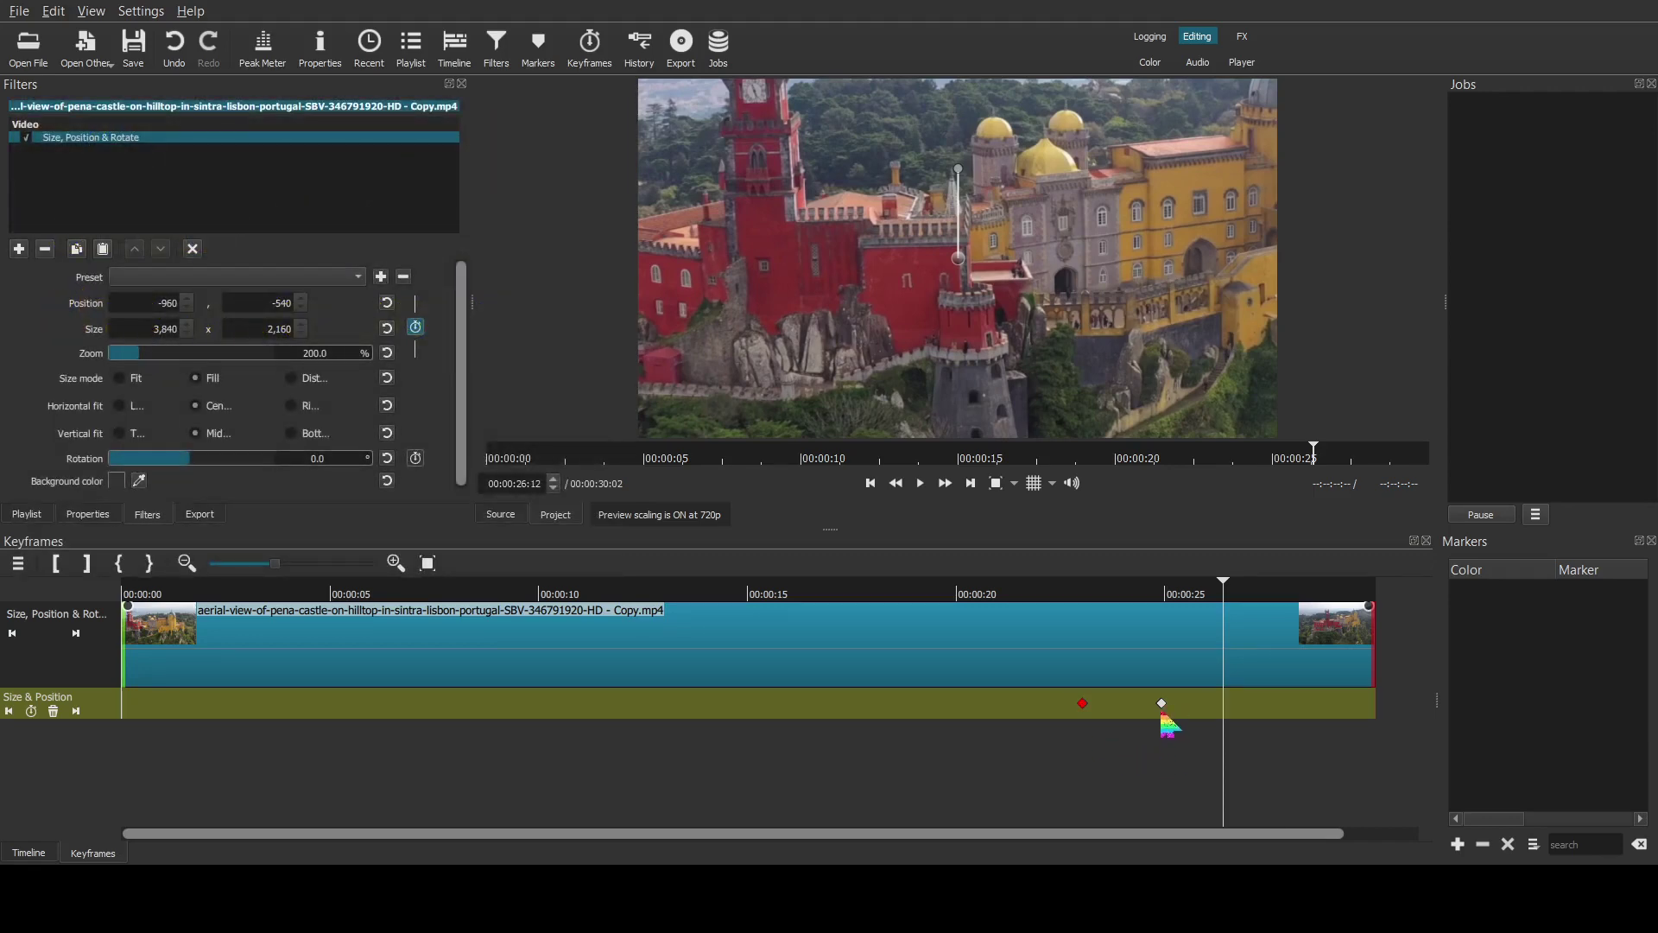
# Move the 200% zoom keyframe to about 28.5 seconds and play the transition from just before the first keyframe
pyautogui.moveTo(1165, 713); pyautogui.dragTo(1322, 710)
pyautogui.click(1075, 766)
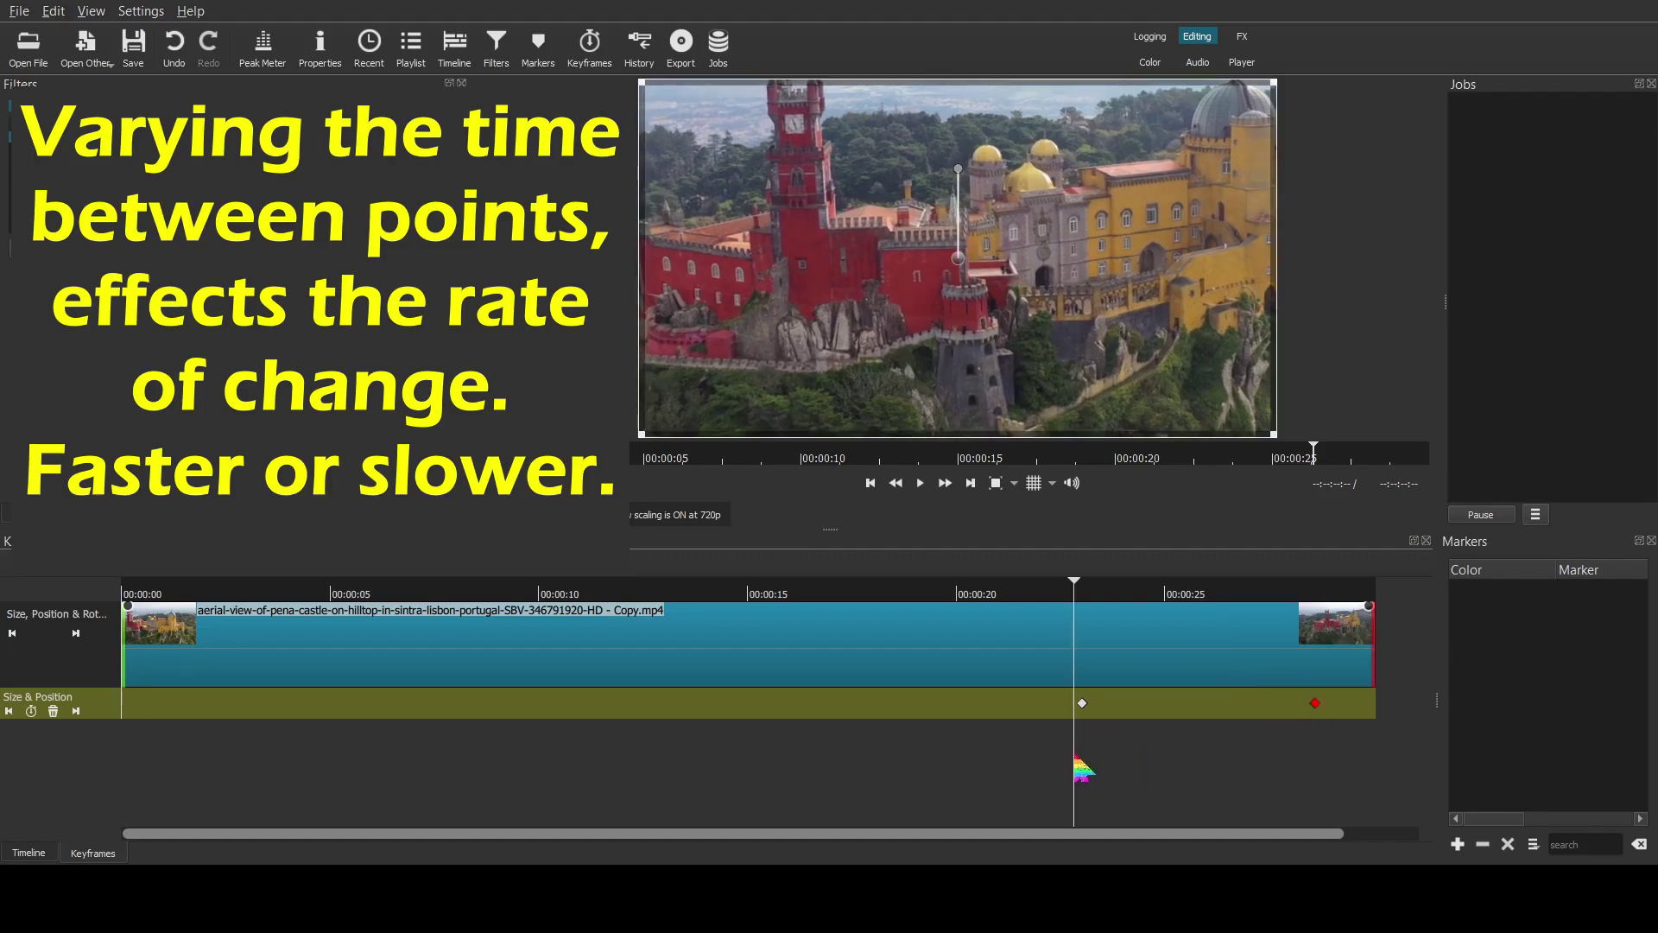
pyautogui.click(923, 484)
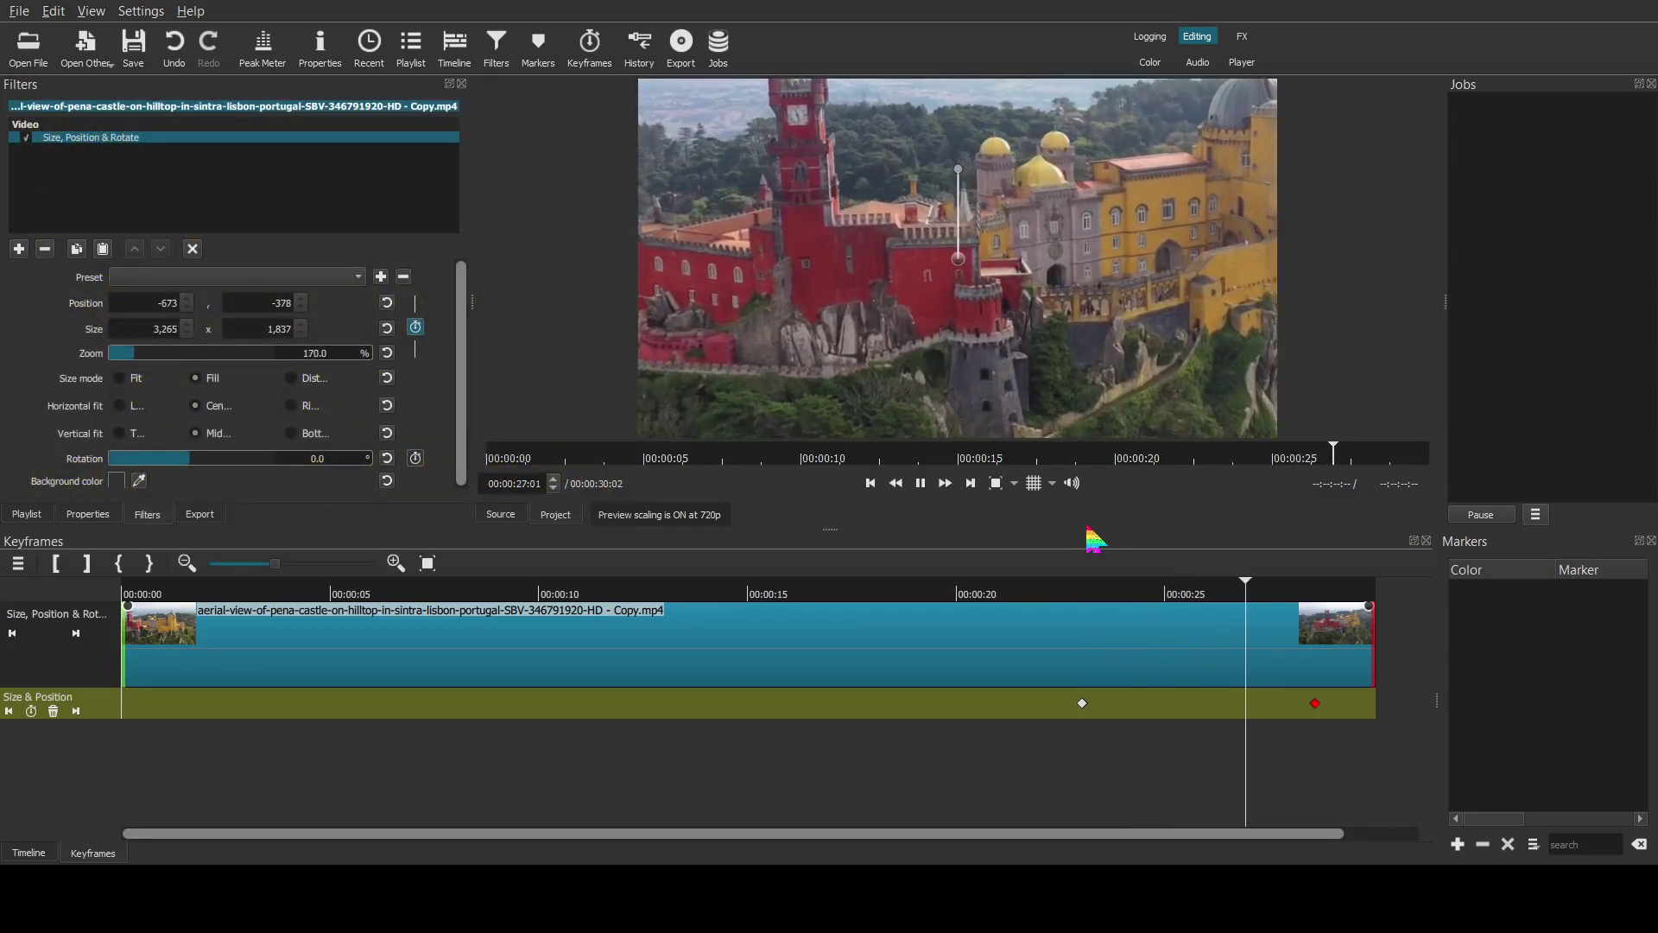
pyautogui.click(921, 482)
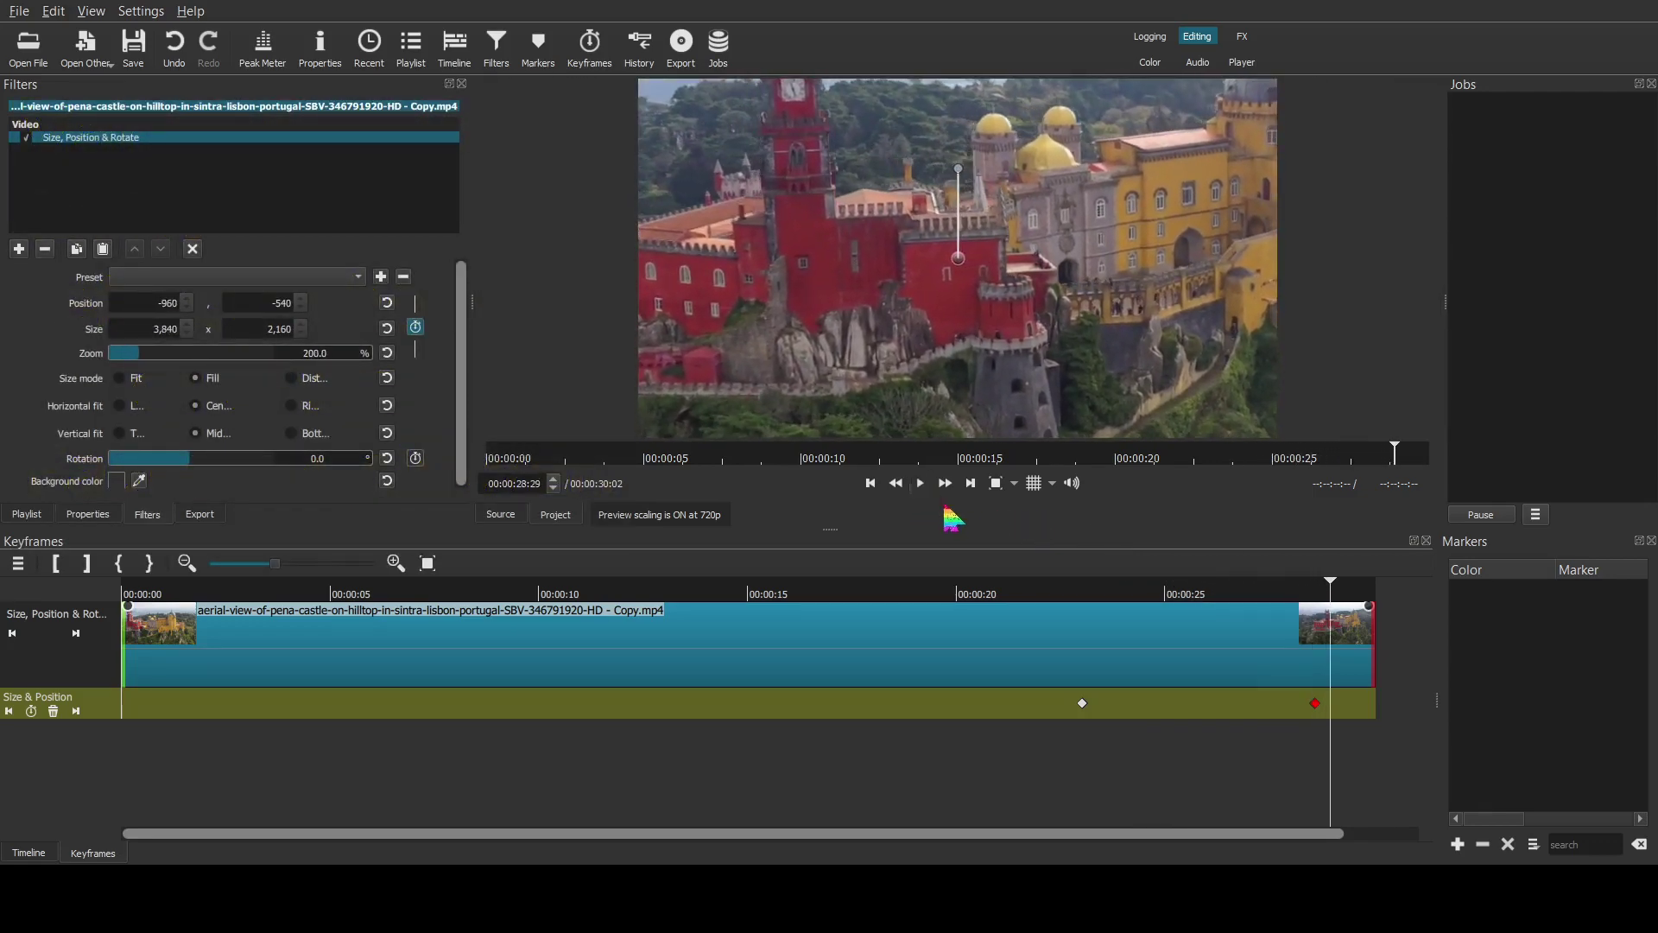
# Move the 200% zoom keyframe to about 25 seconds and play the transition from just before the first keyframe
pyautogui.moveTo(1316, 710); pyautogui.dragTo(1176, 714)
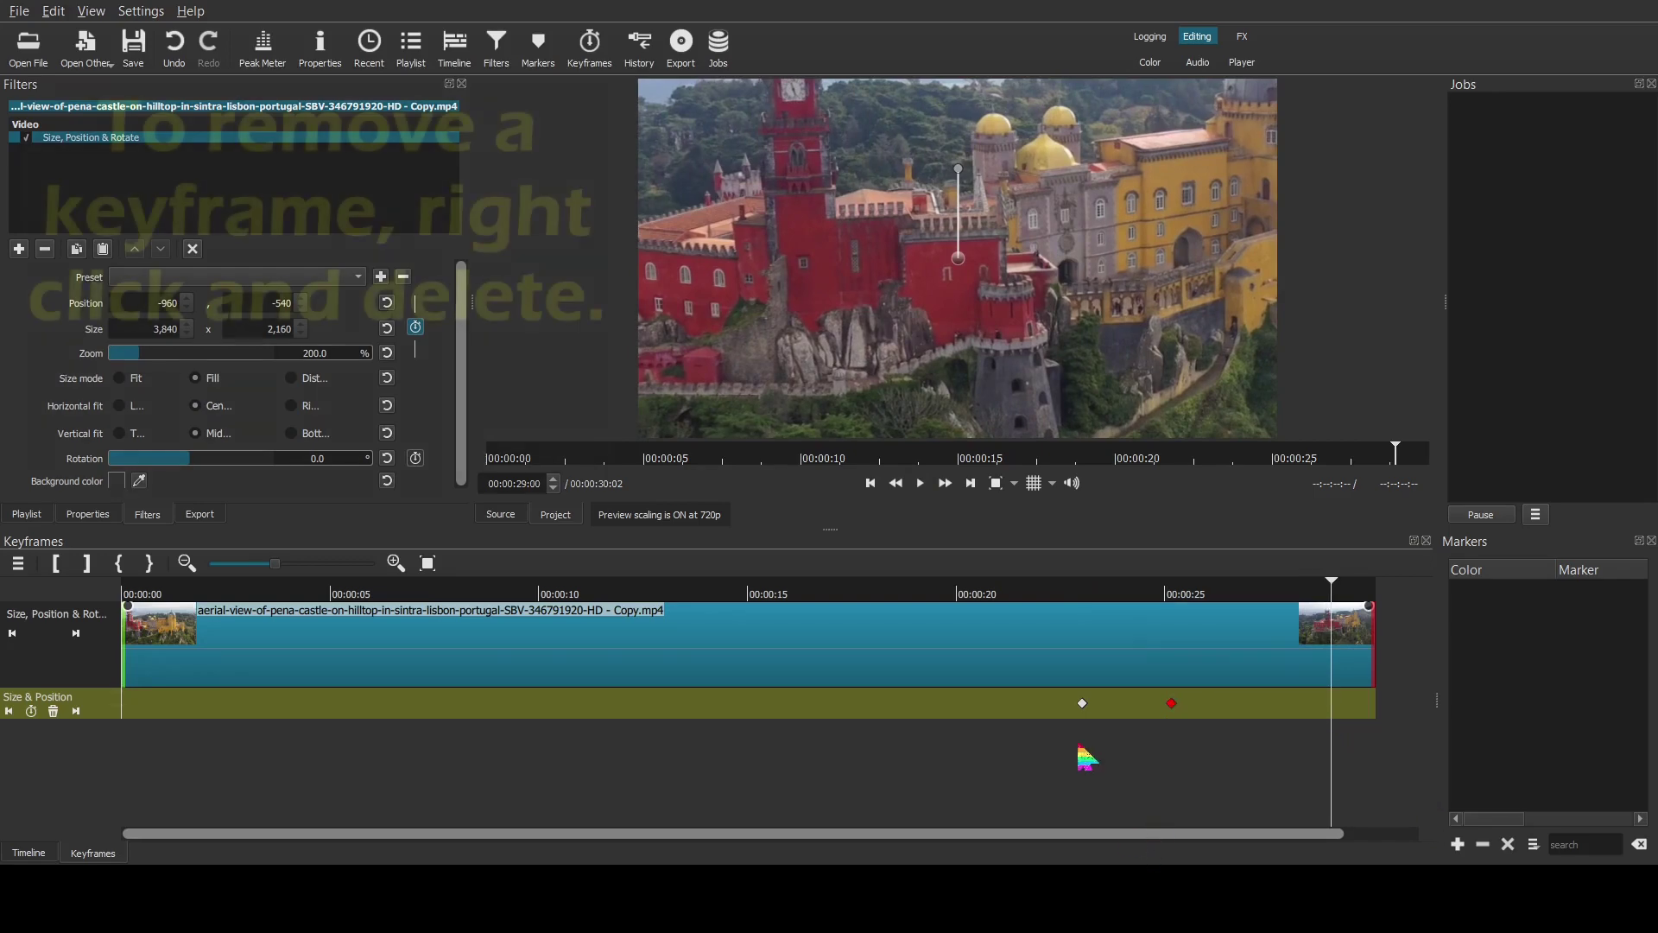
pyautogui.click(1084, 778)
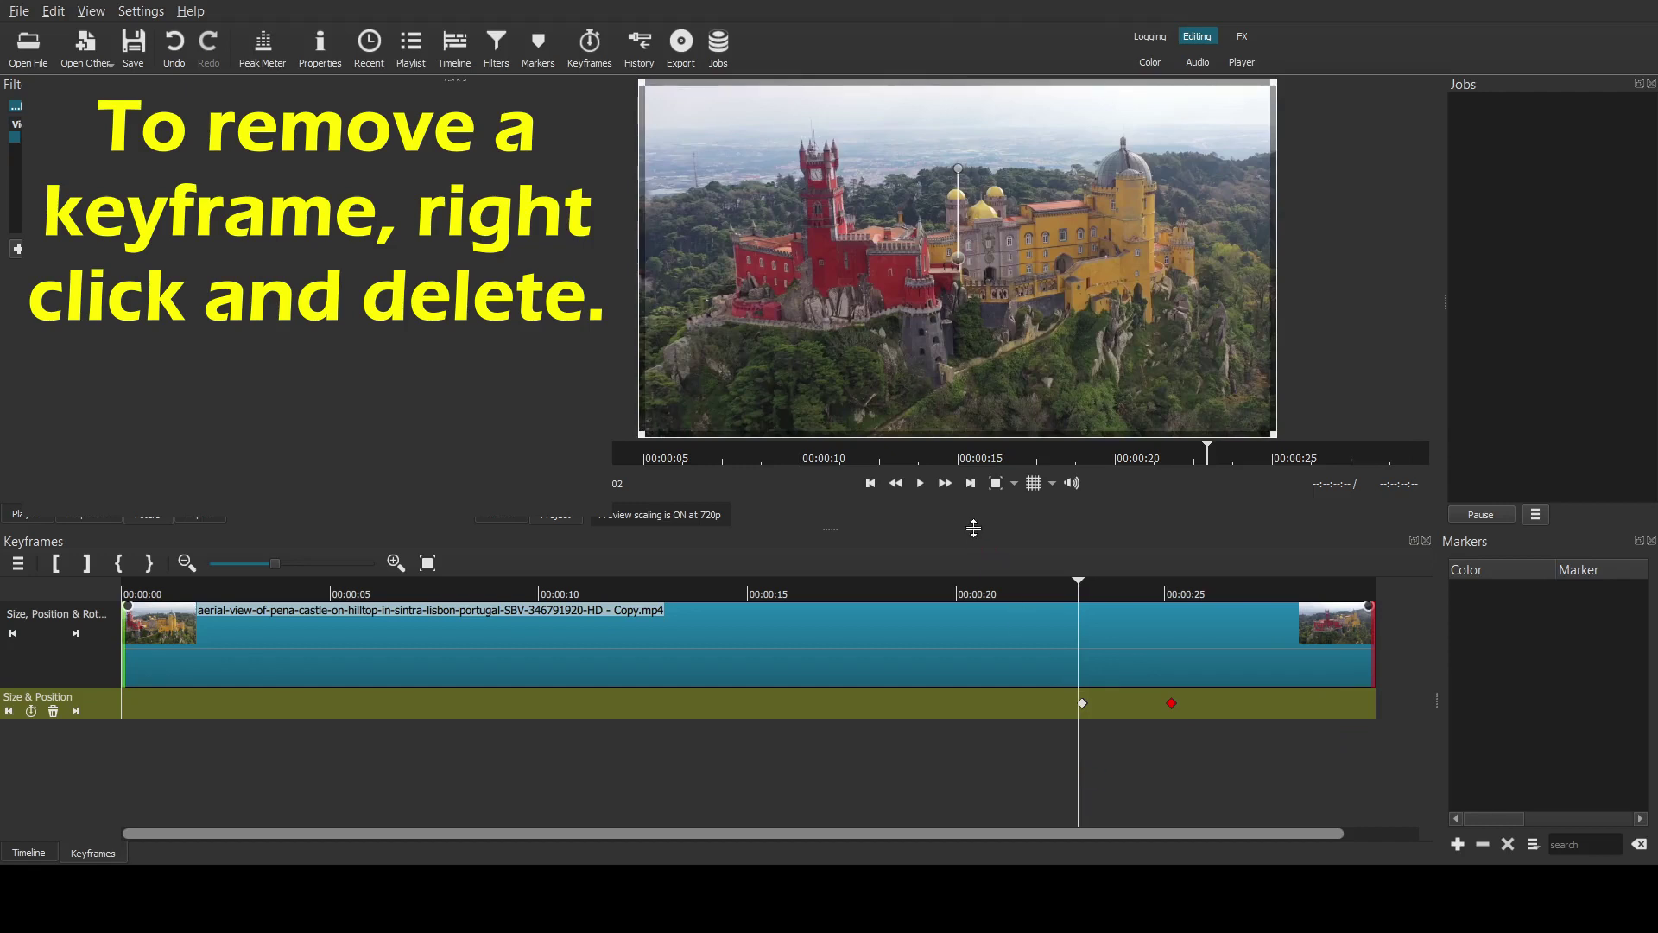
pyautogui.click(921, 483)
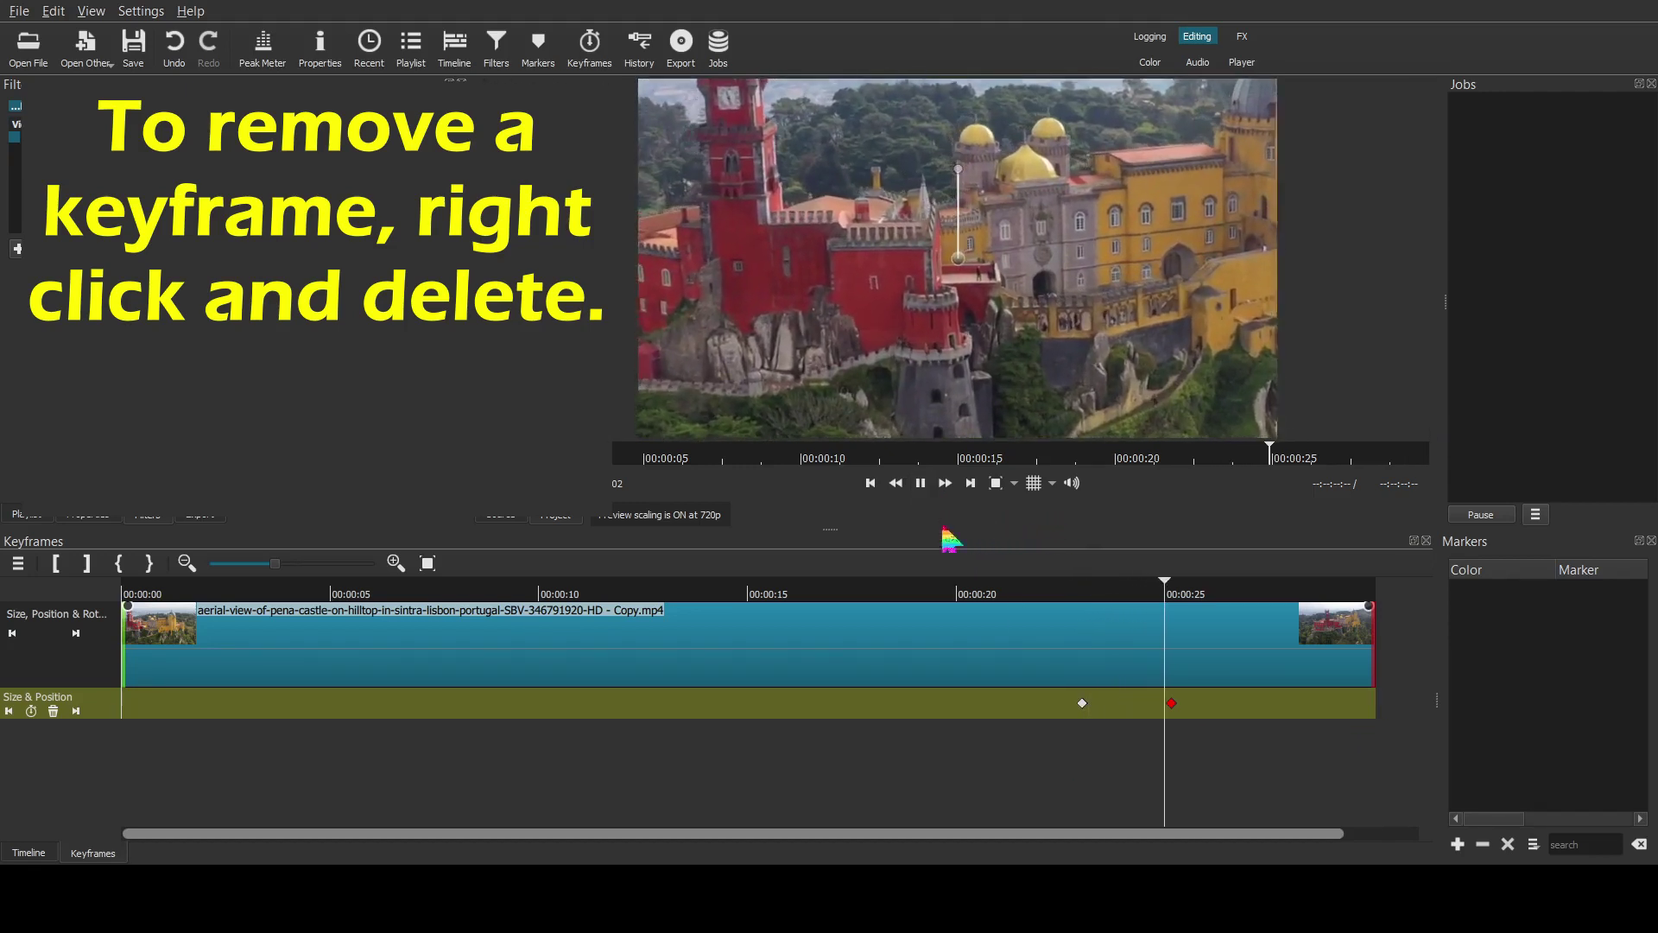
pyautogui.click(921, 483)
# Add two more Size & Position keyframes, at 00:00:27:05 and 00:00:28:25
pyautogui.moveTo(1194, 763); pyautogui.dragTo(1154, 738)
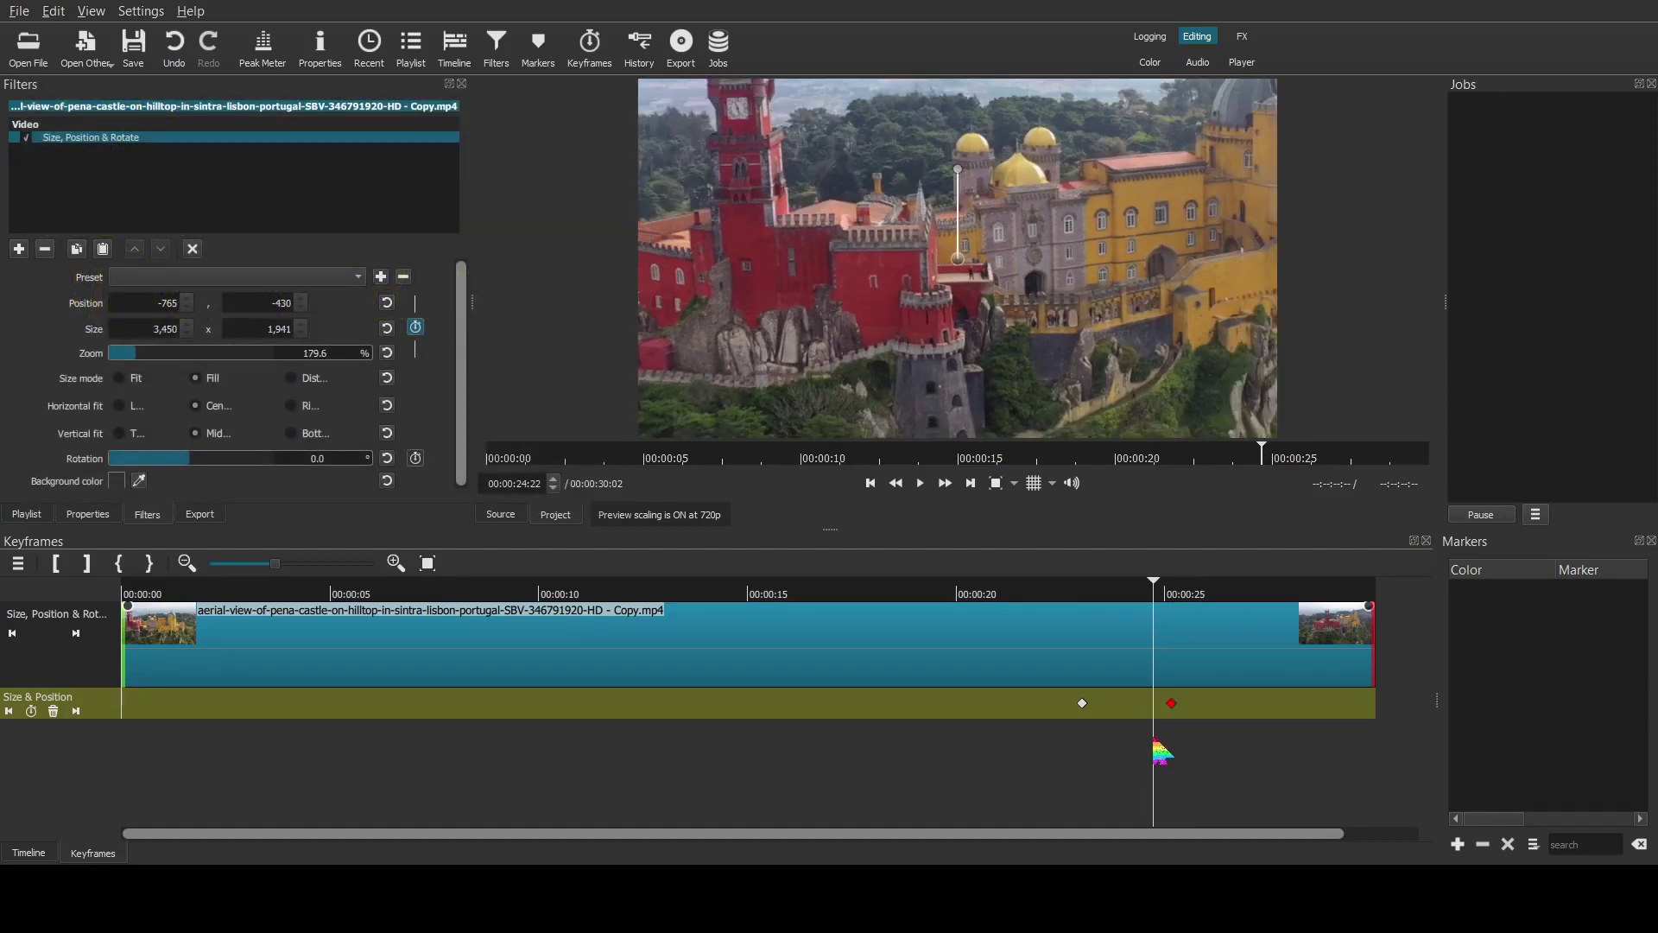
pyautogui.moveTo(1154, 738); pyautogui.dragTo(1250, 755)
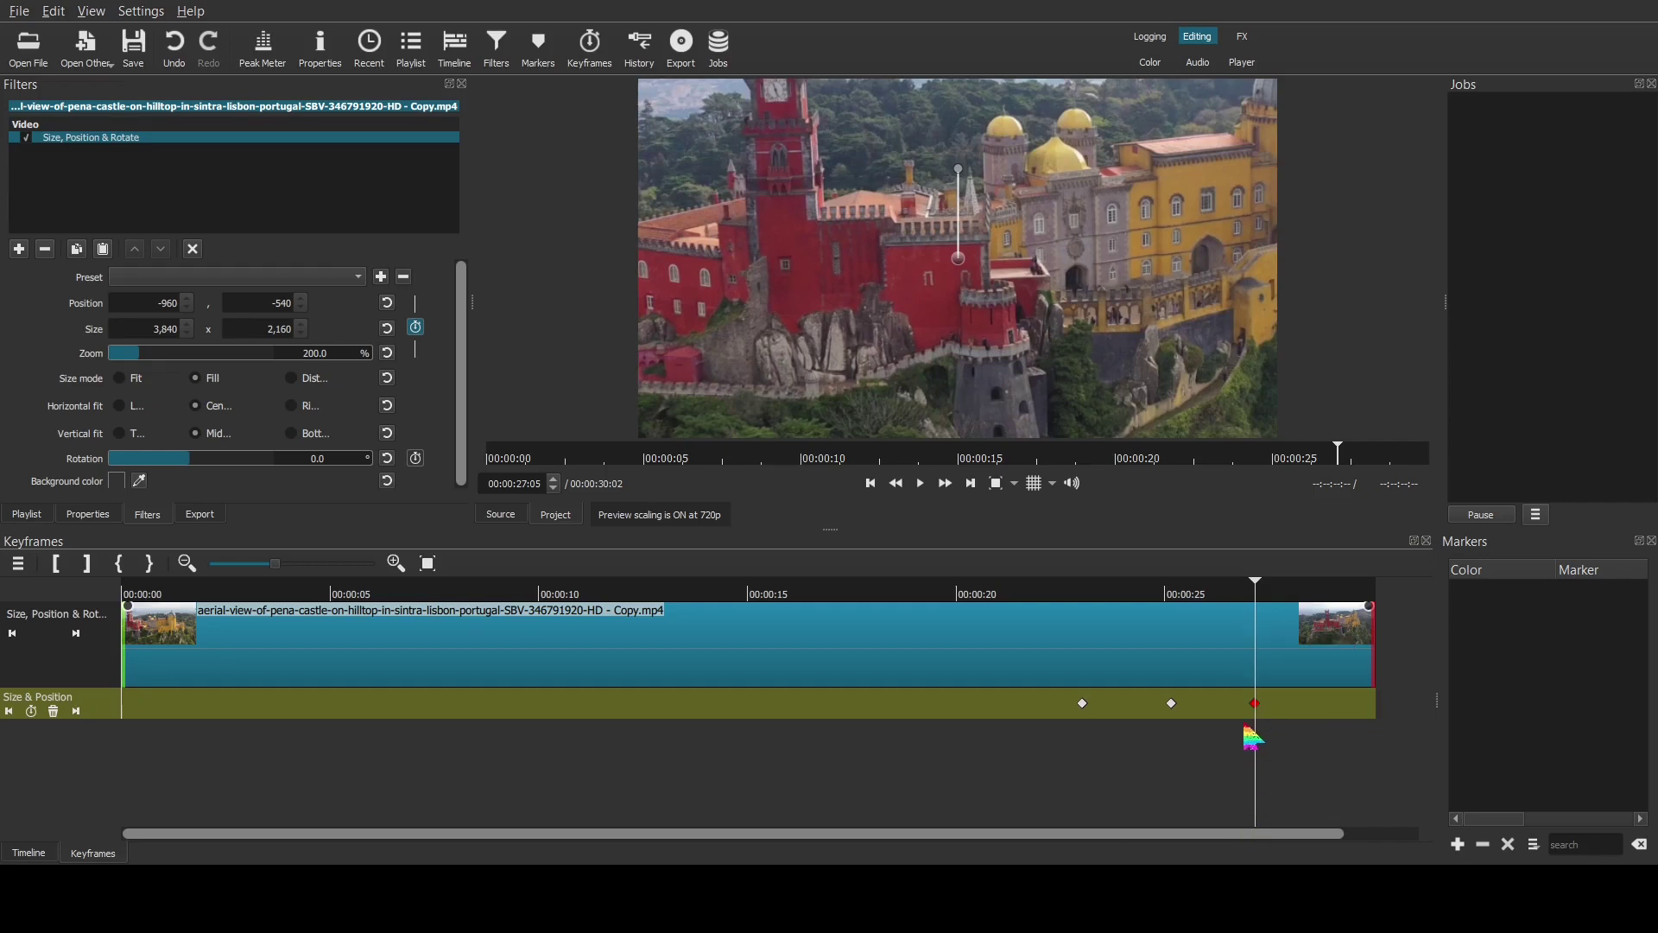
pyautogui.moveTo(1176, 709)
pyautogui.click(1325, 767)
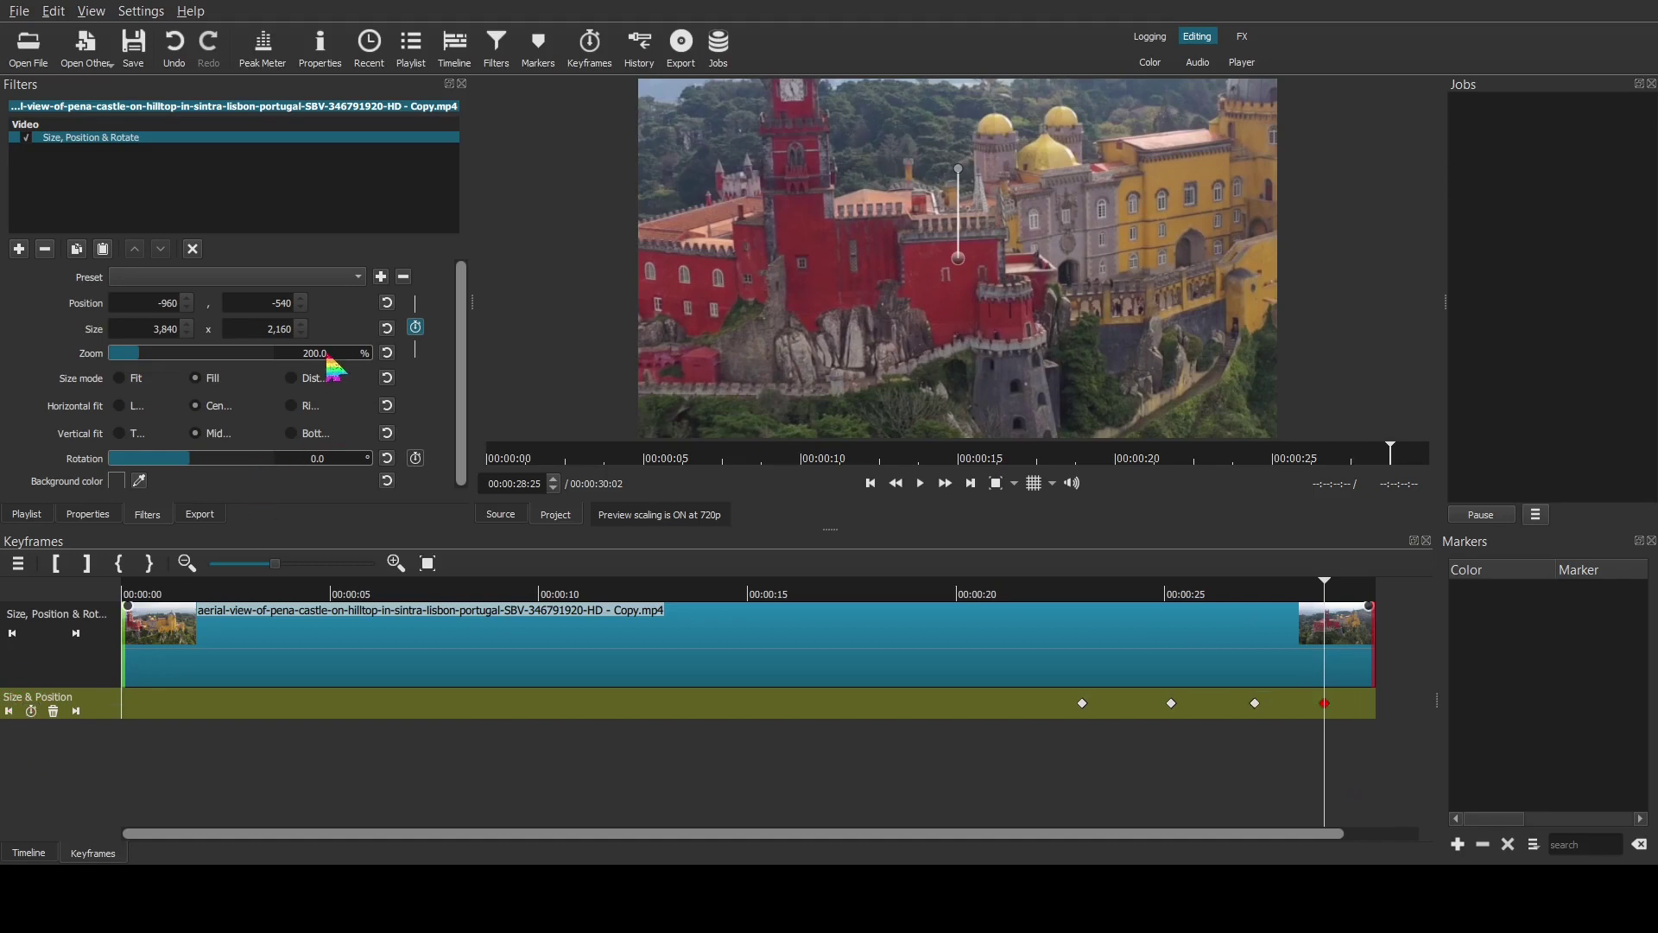
# Set the zoom of the keyframe at 00:00:28:25 to 100% and play the clip from before the first keyframe
pyautogui.moveTo(332, 355); pyautogui.dragTo(298, 354)
pyautogui.write('100')
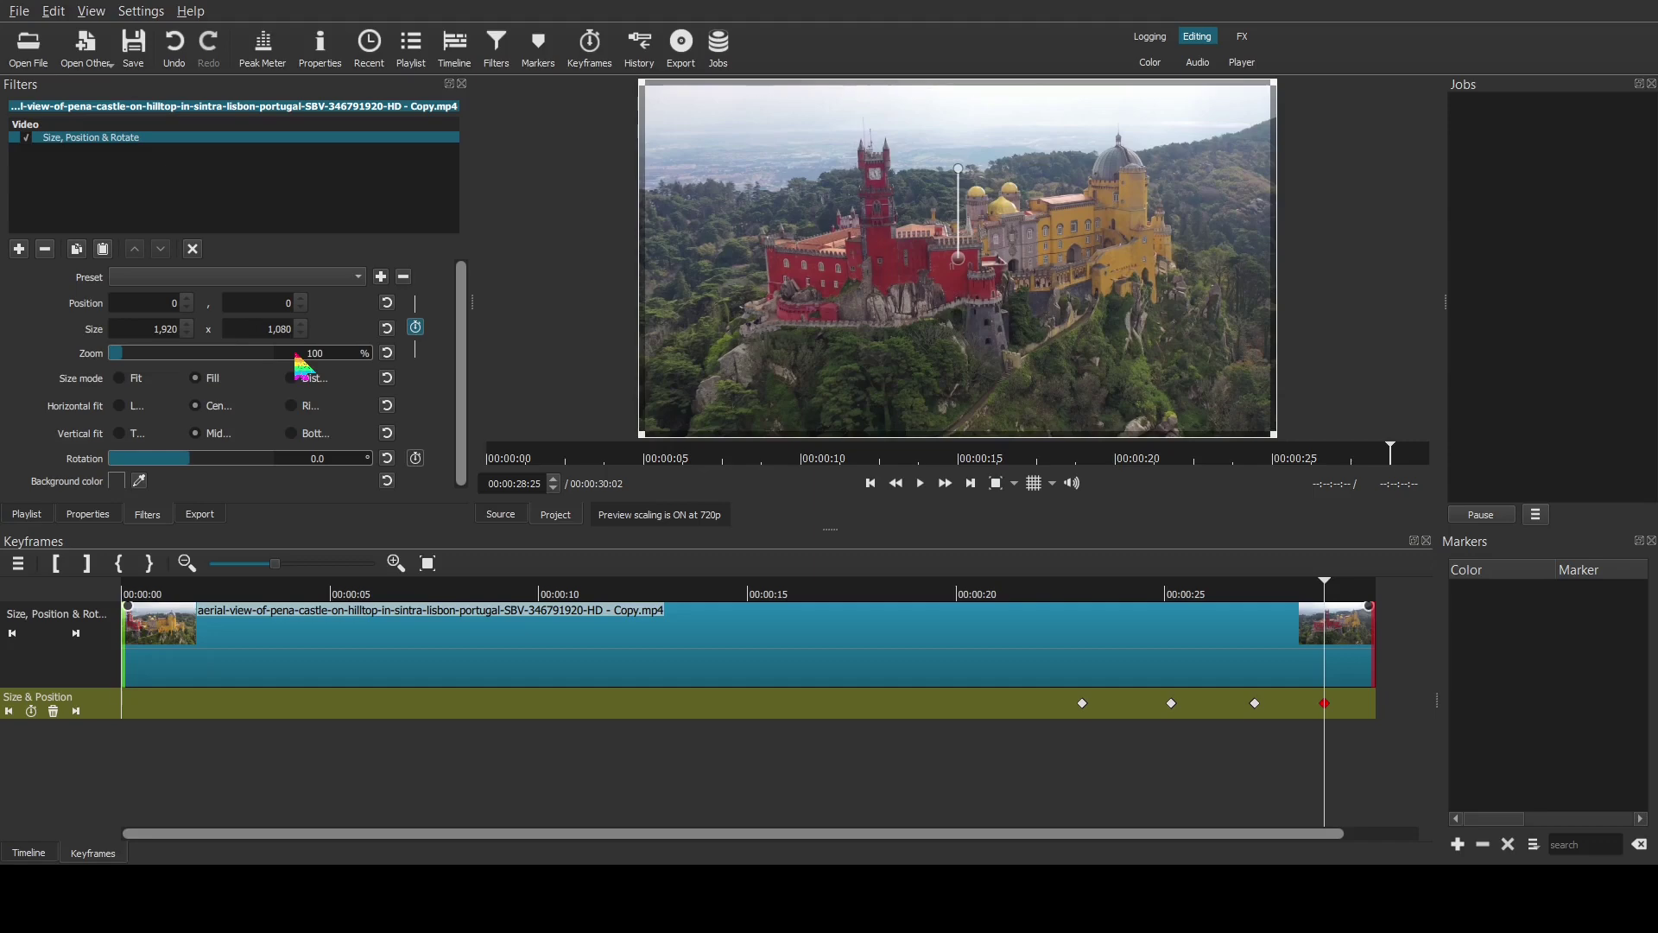
pyautogui.click(1071, 758)
pyautogui.click(921, 484)
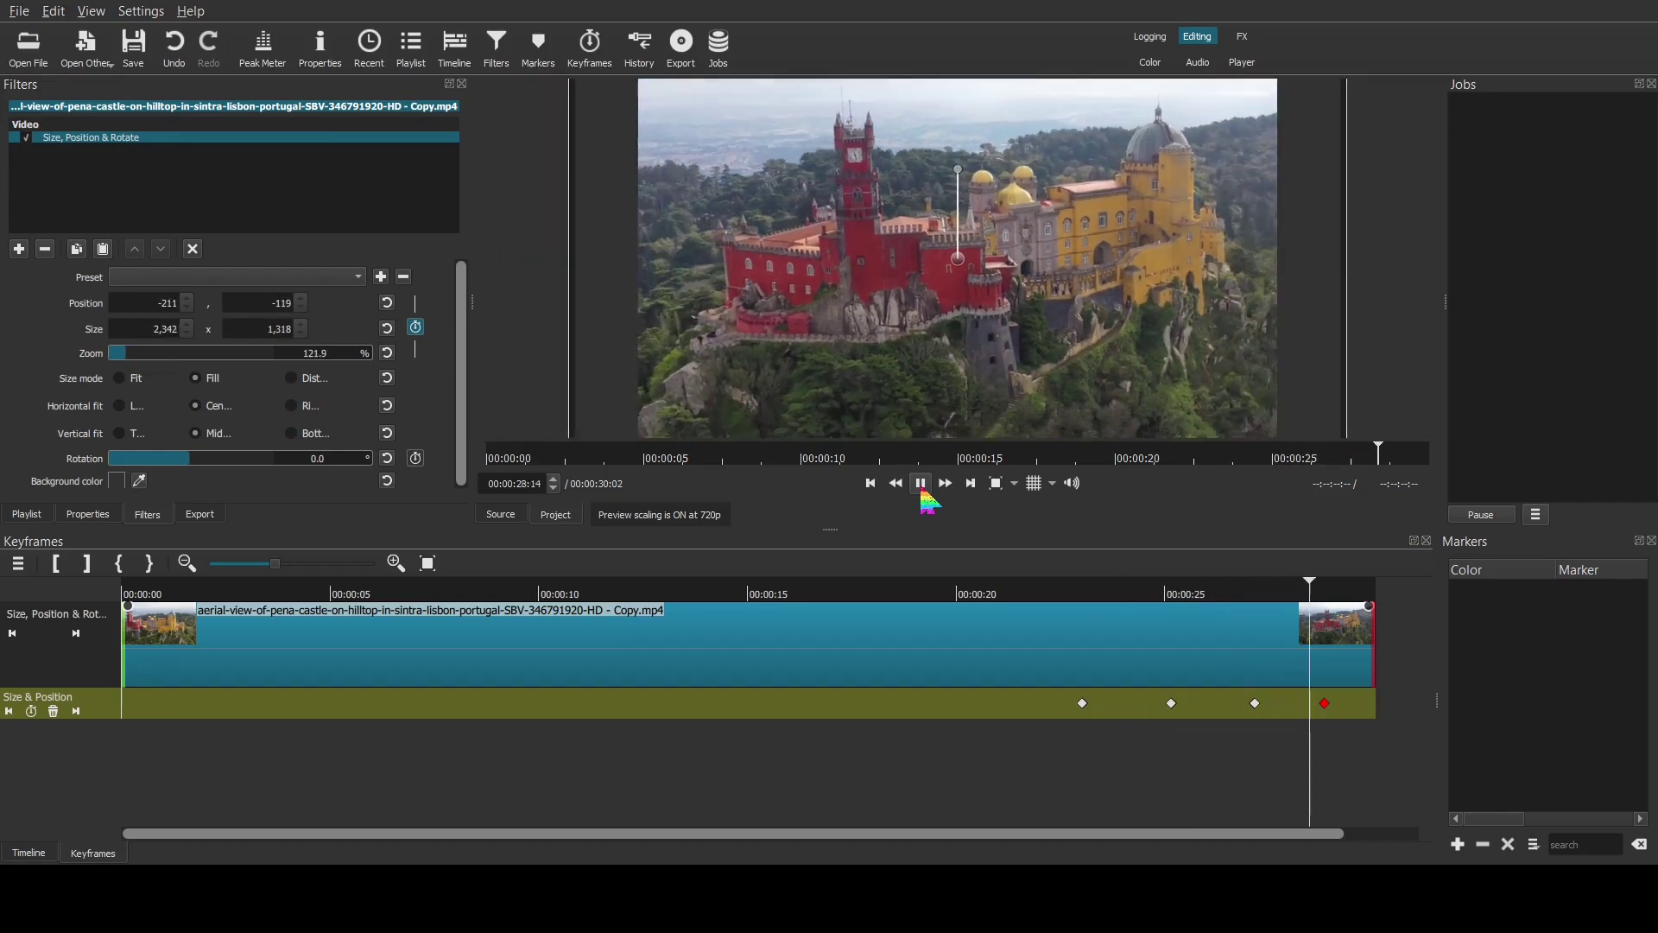
pyautogui.click(921, 486)
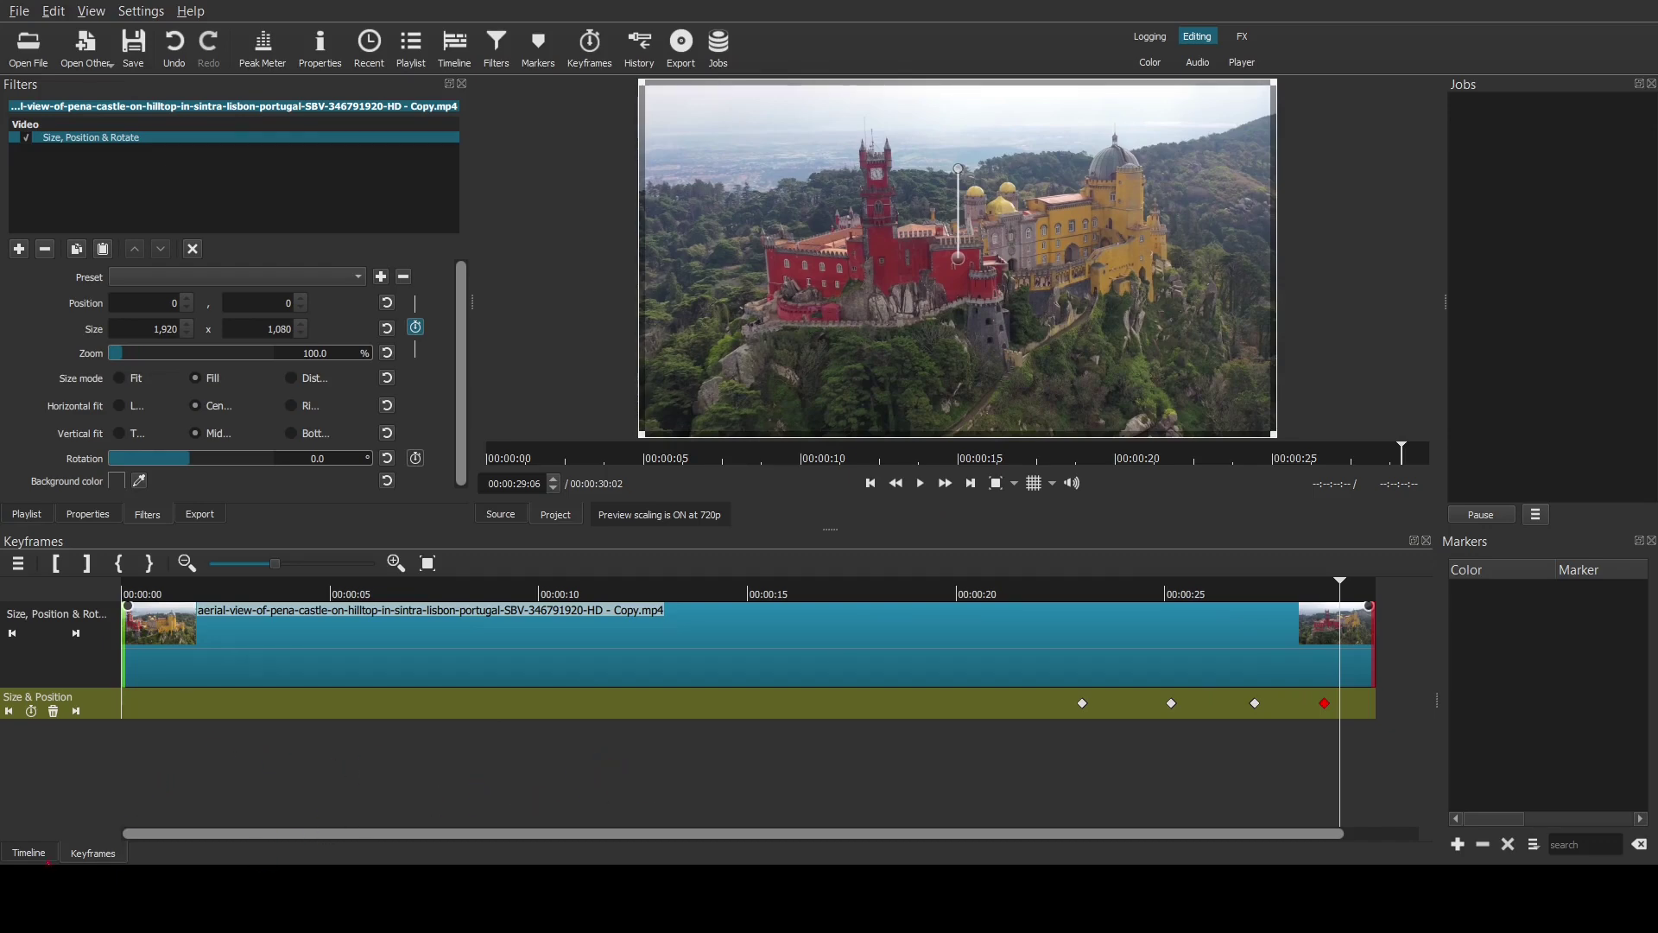
# Show the timeline, then reopen the filter's keyframes with the playhead at 00:00:22:25, just before the first keyframe
pyautogui.click(28, 853)
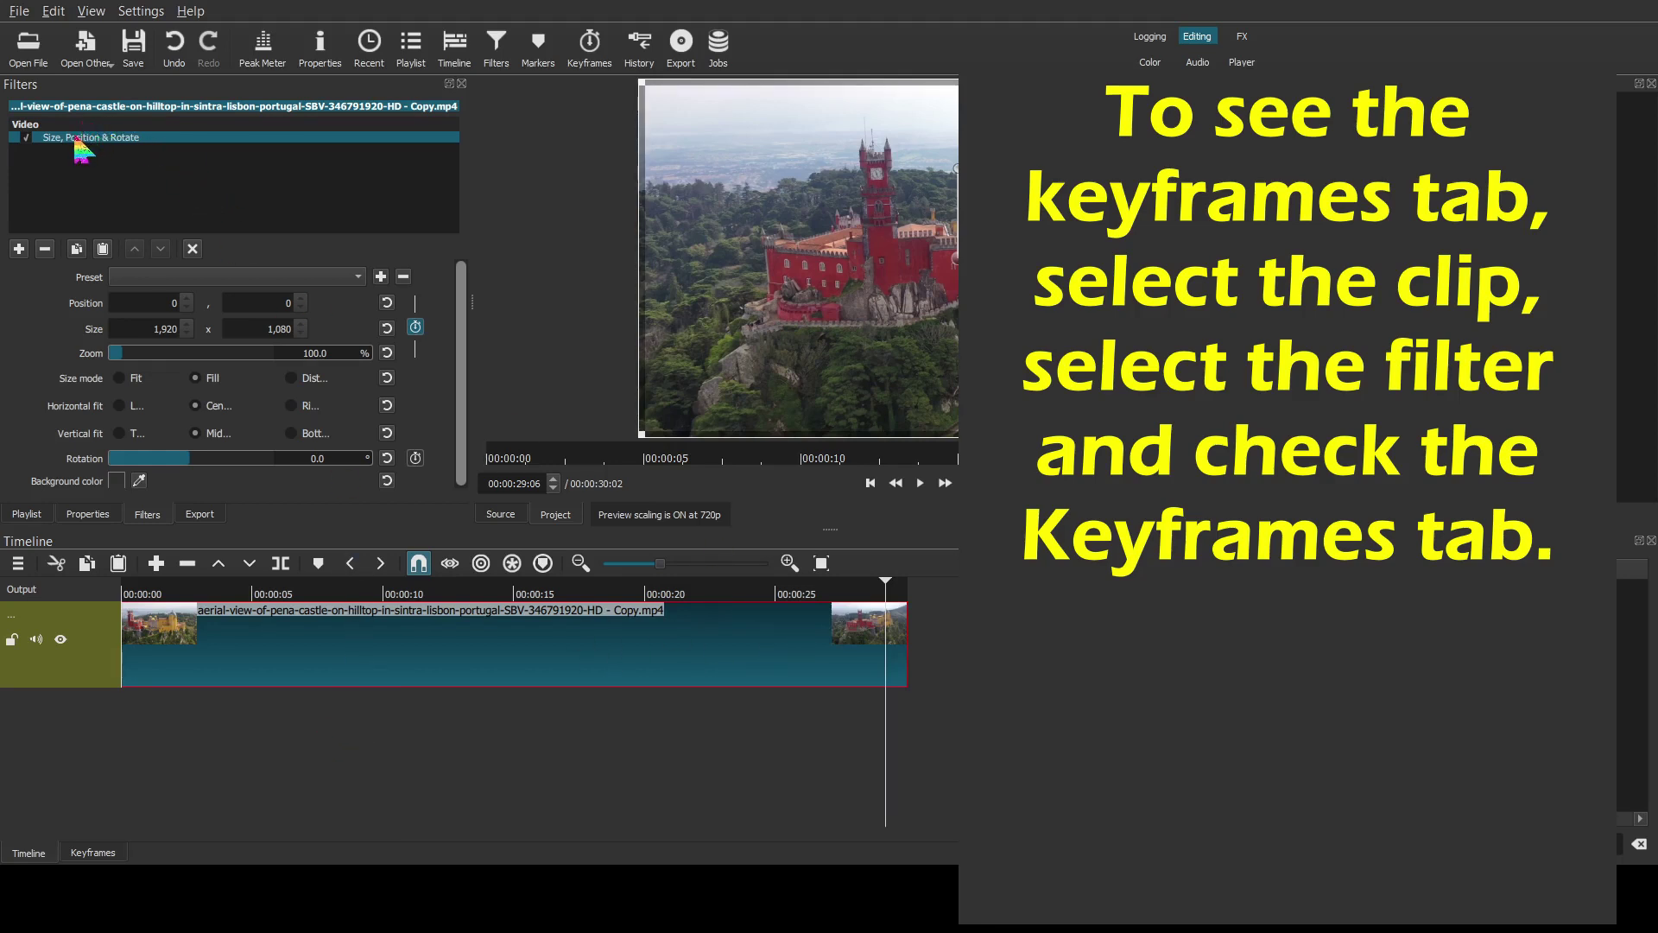
pyautogui.click(94, 853)
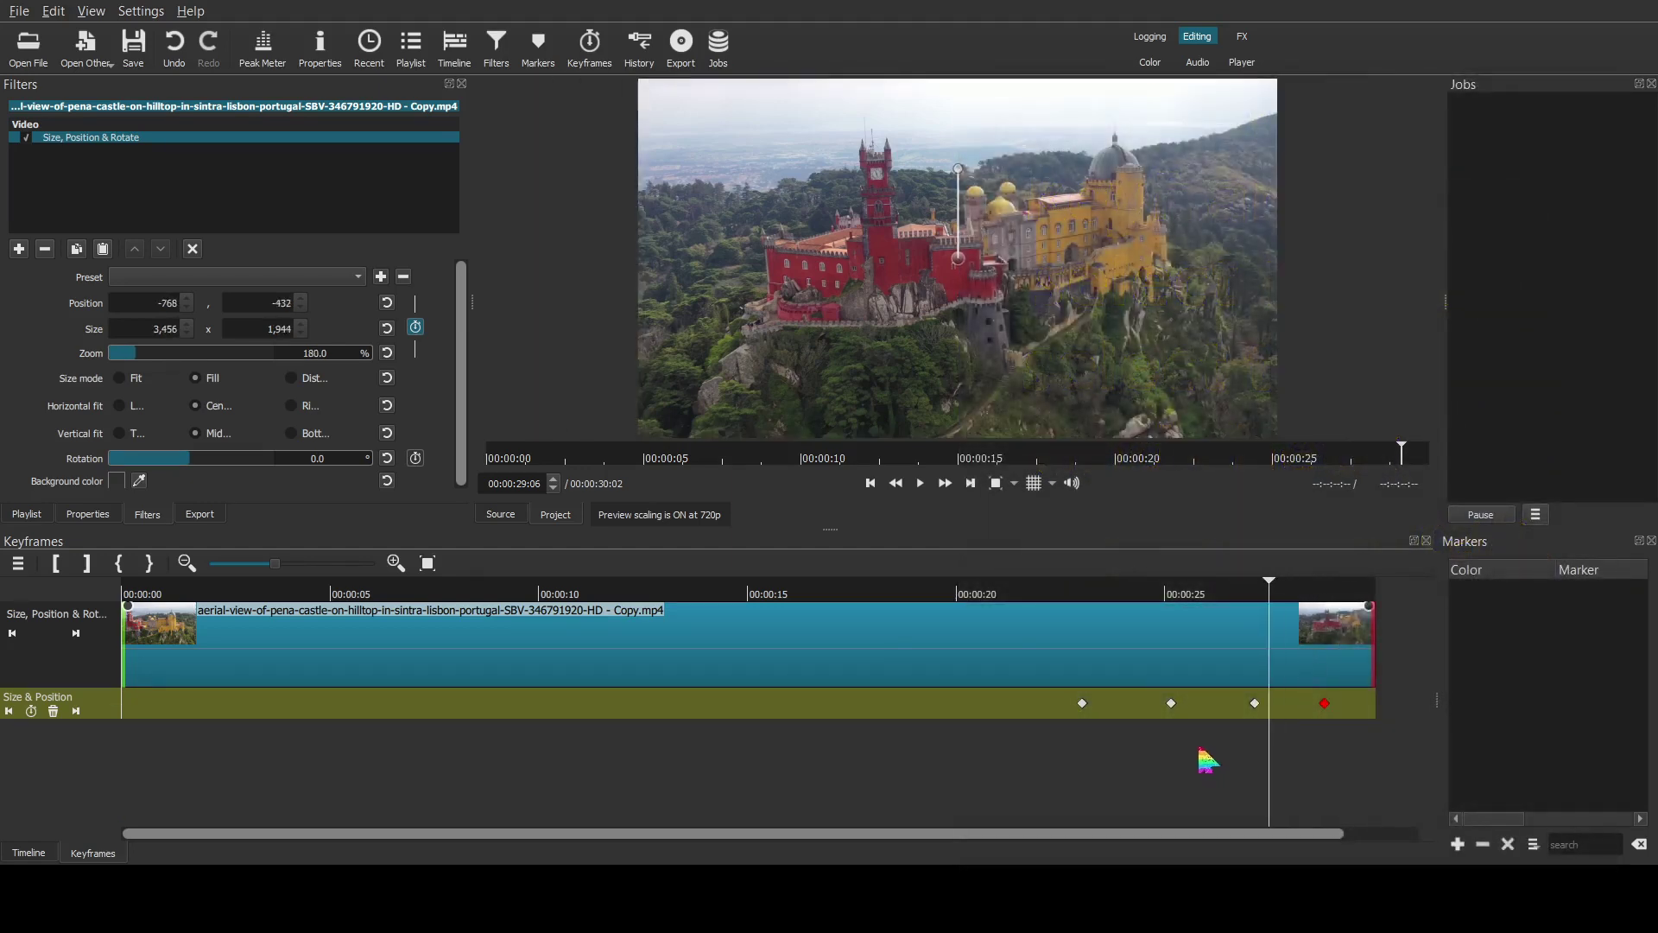
pyautogui.click(1066, 741)
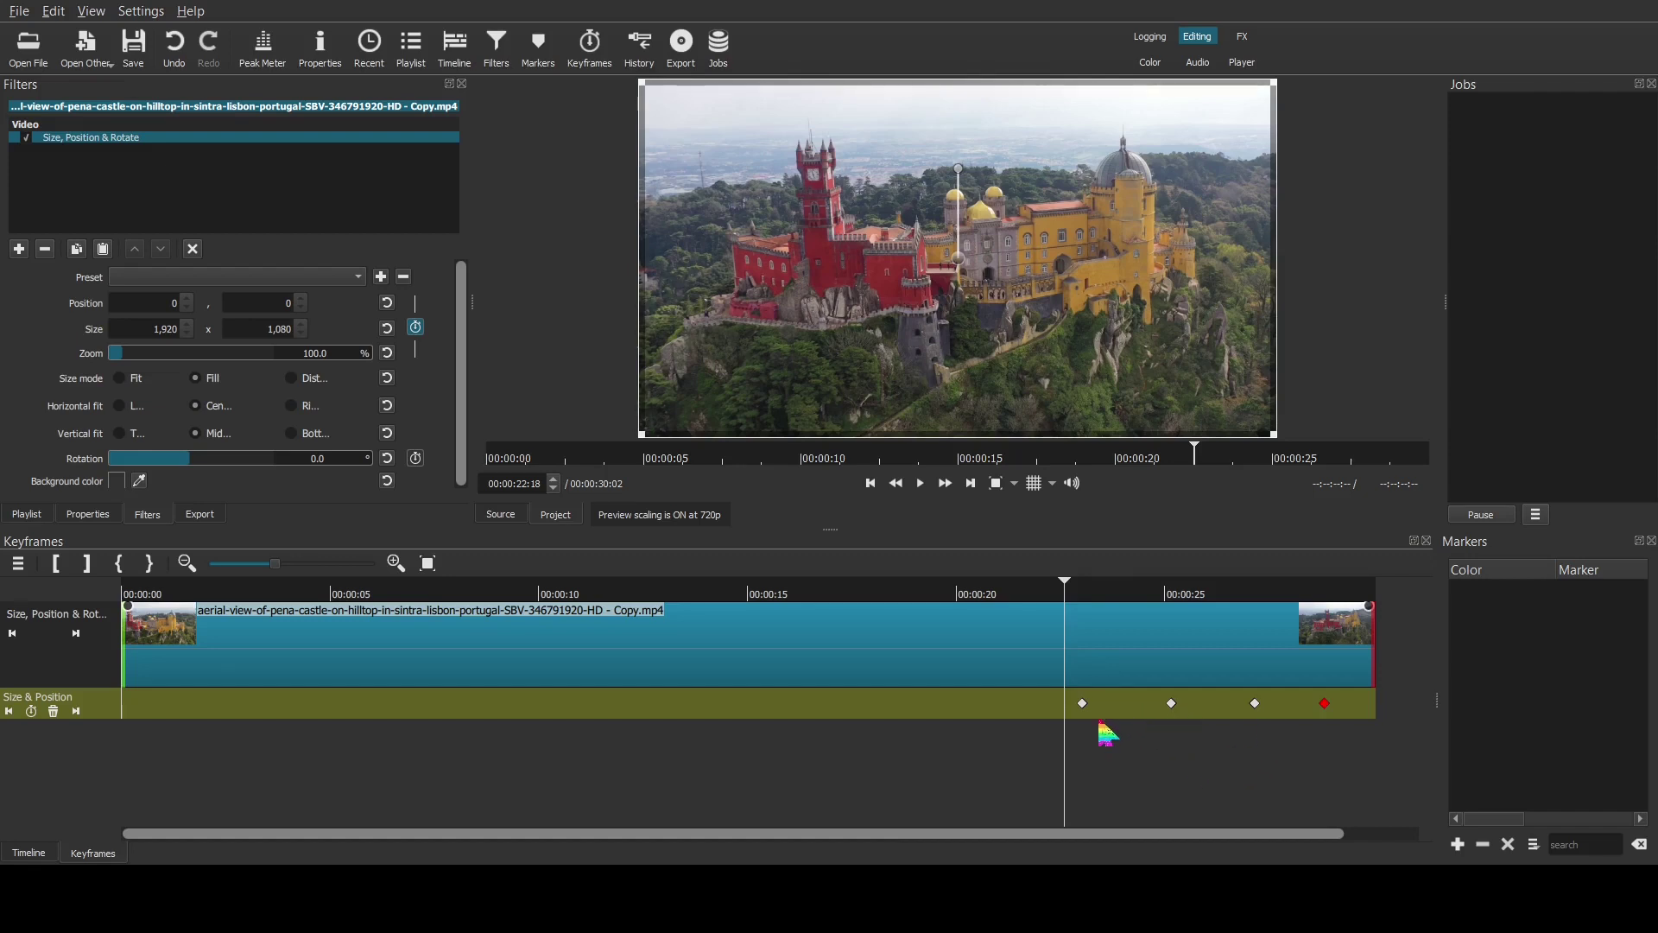
pyautogui.click(1075, 769)
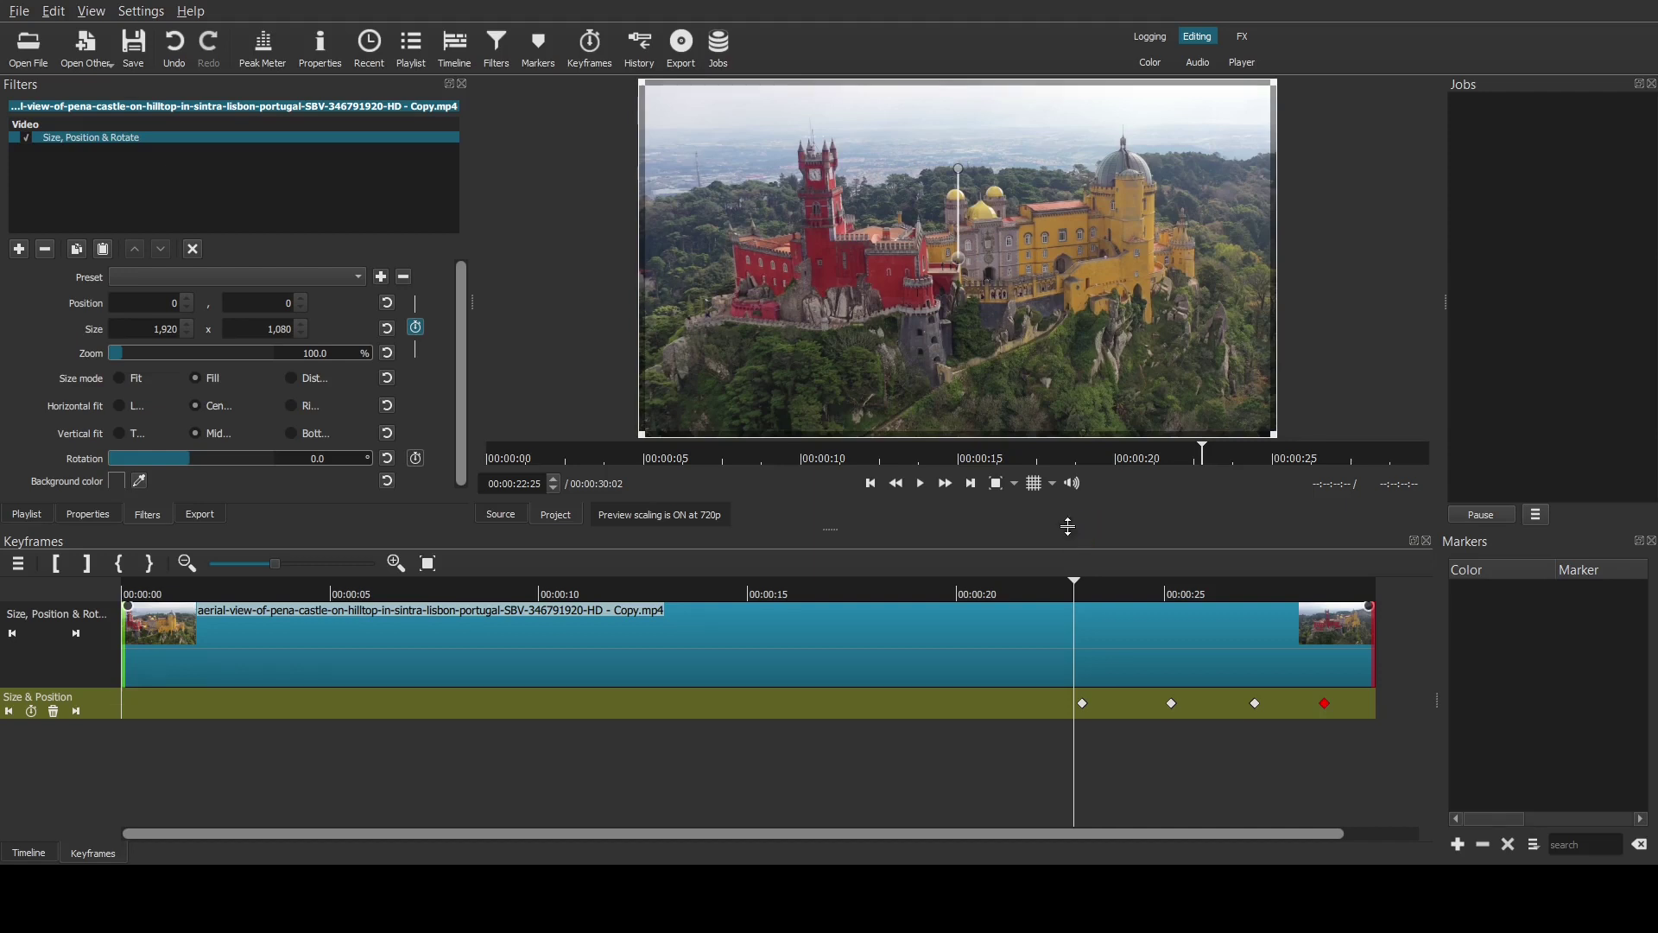
# Return to the timeline and add a video track above the castle clip's track
pyautogui.click(26, 855)
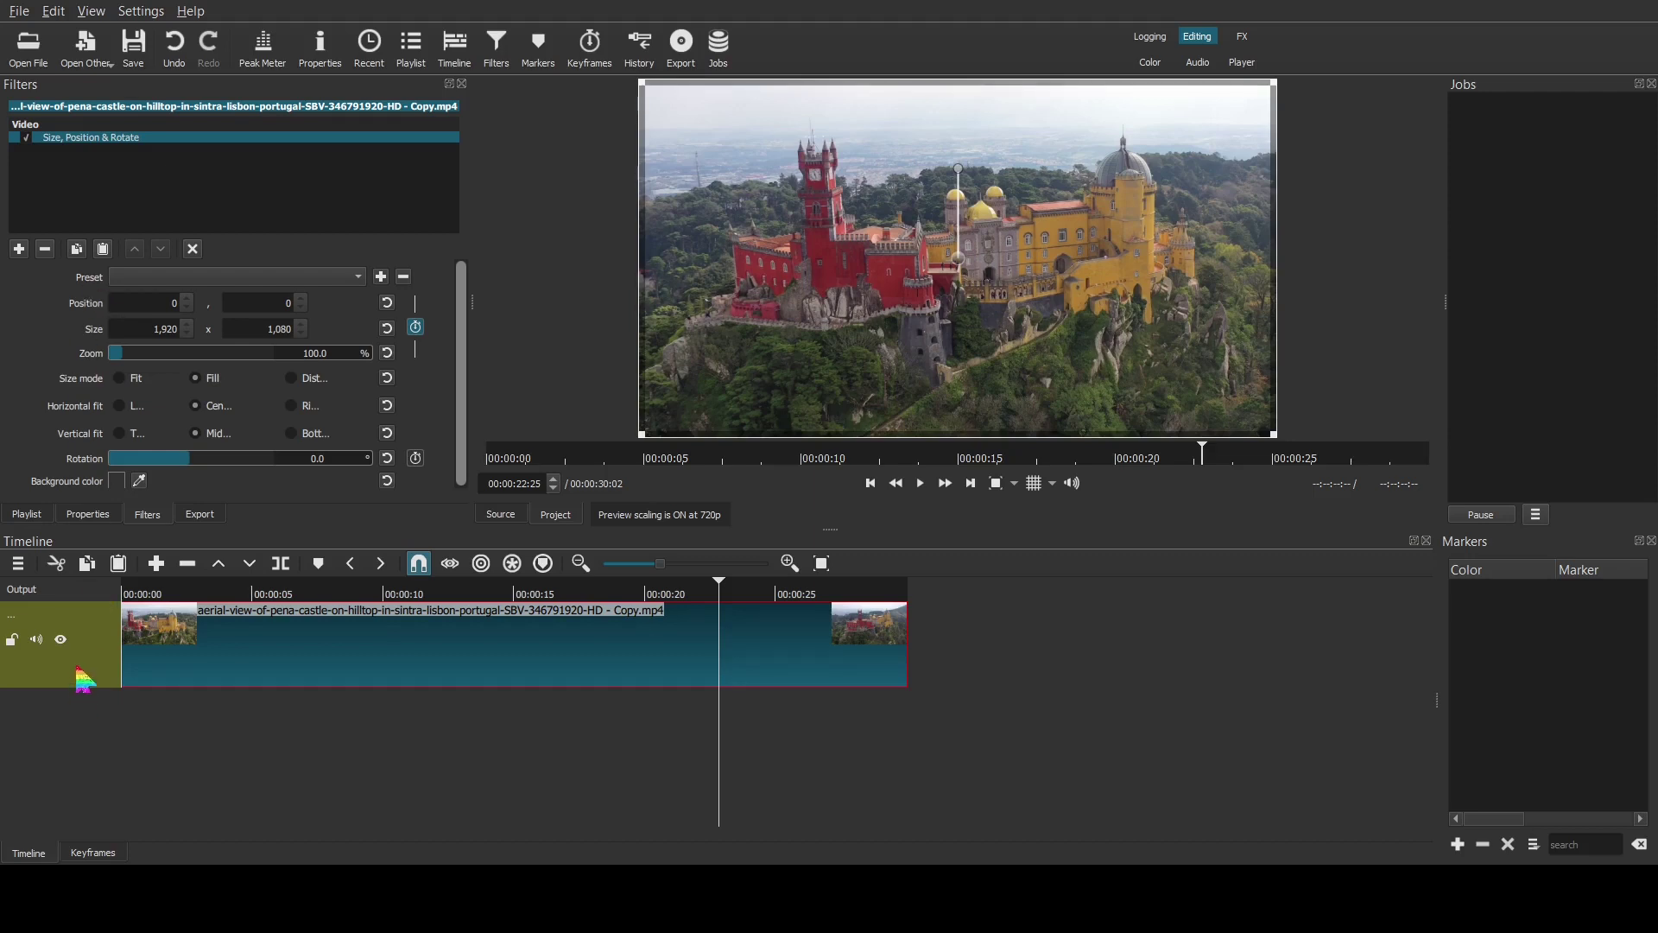
pyautogui.rightClick(92, 686)
pyautogui.moveTo(130, 686)
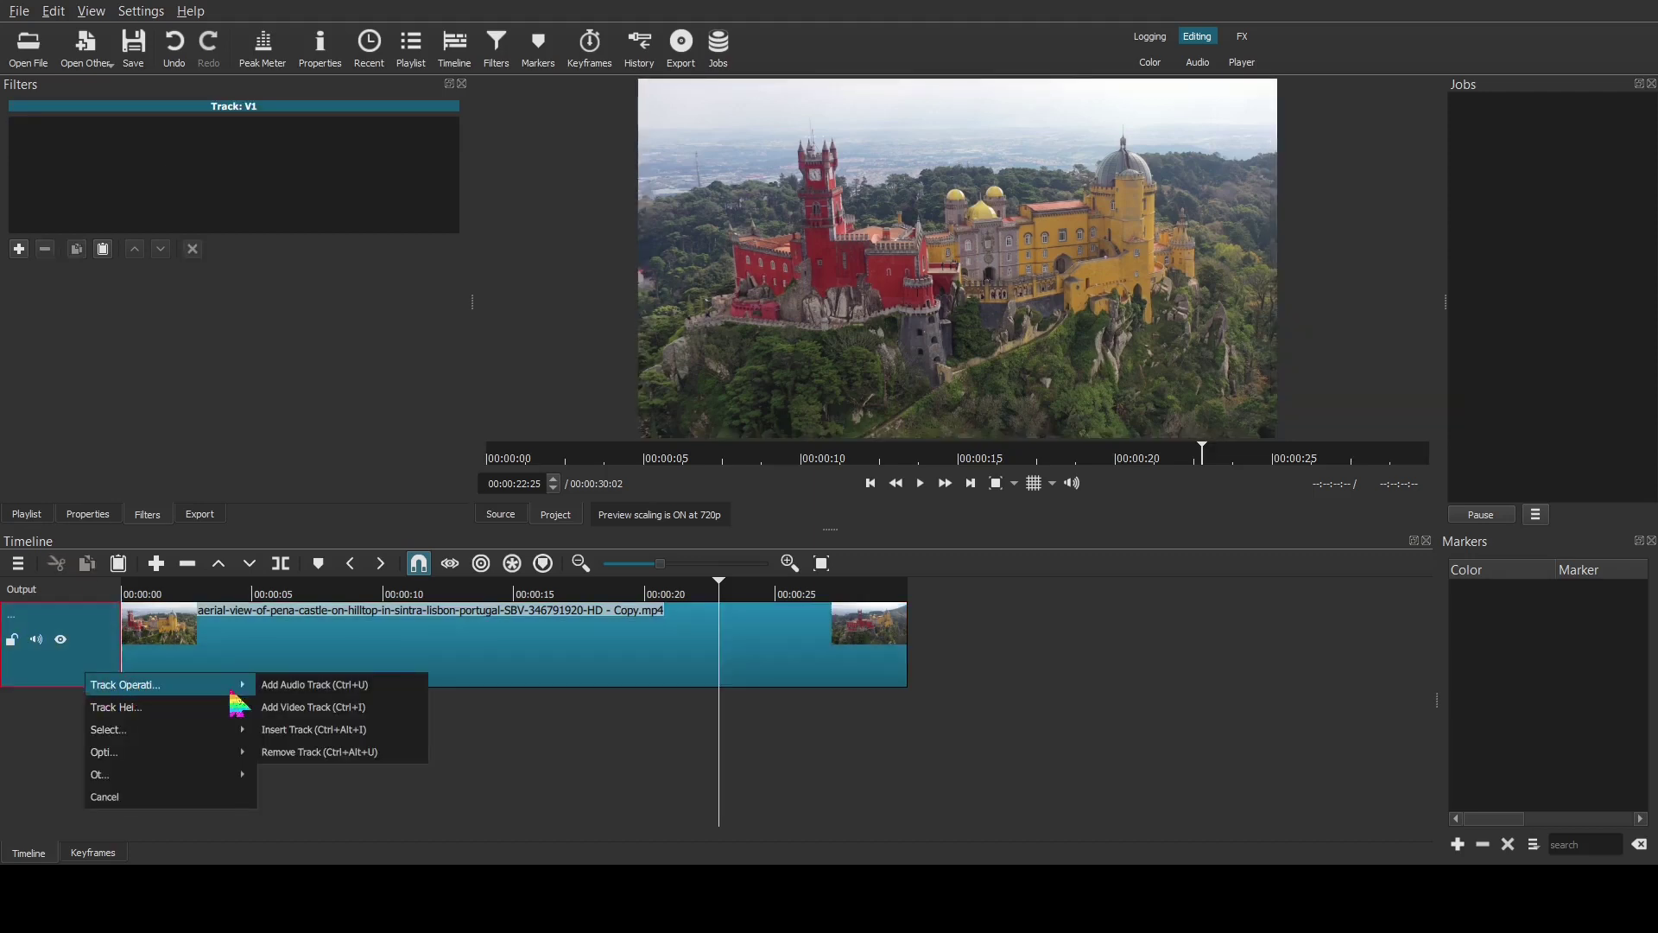
pyautogui.click(315, 708)
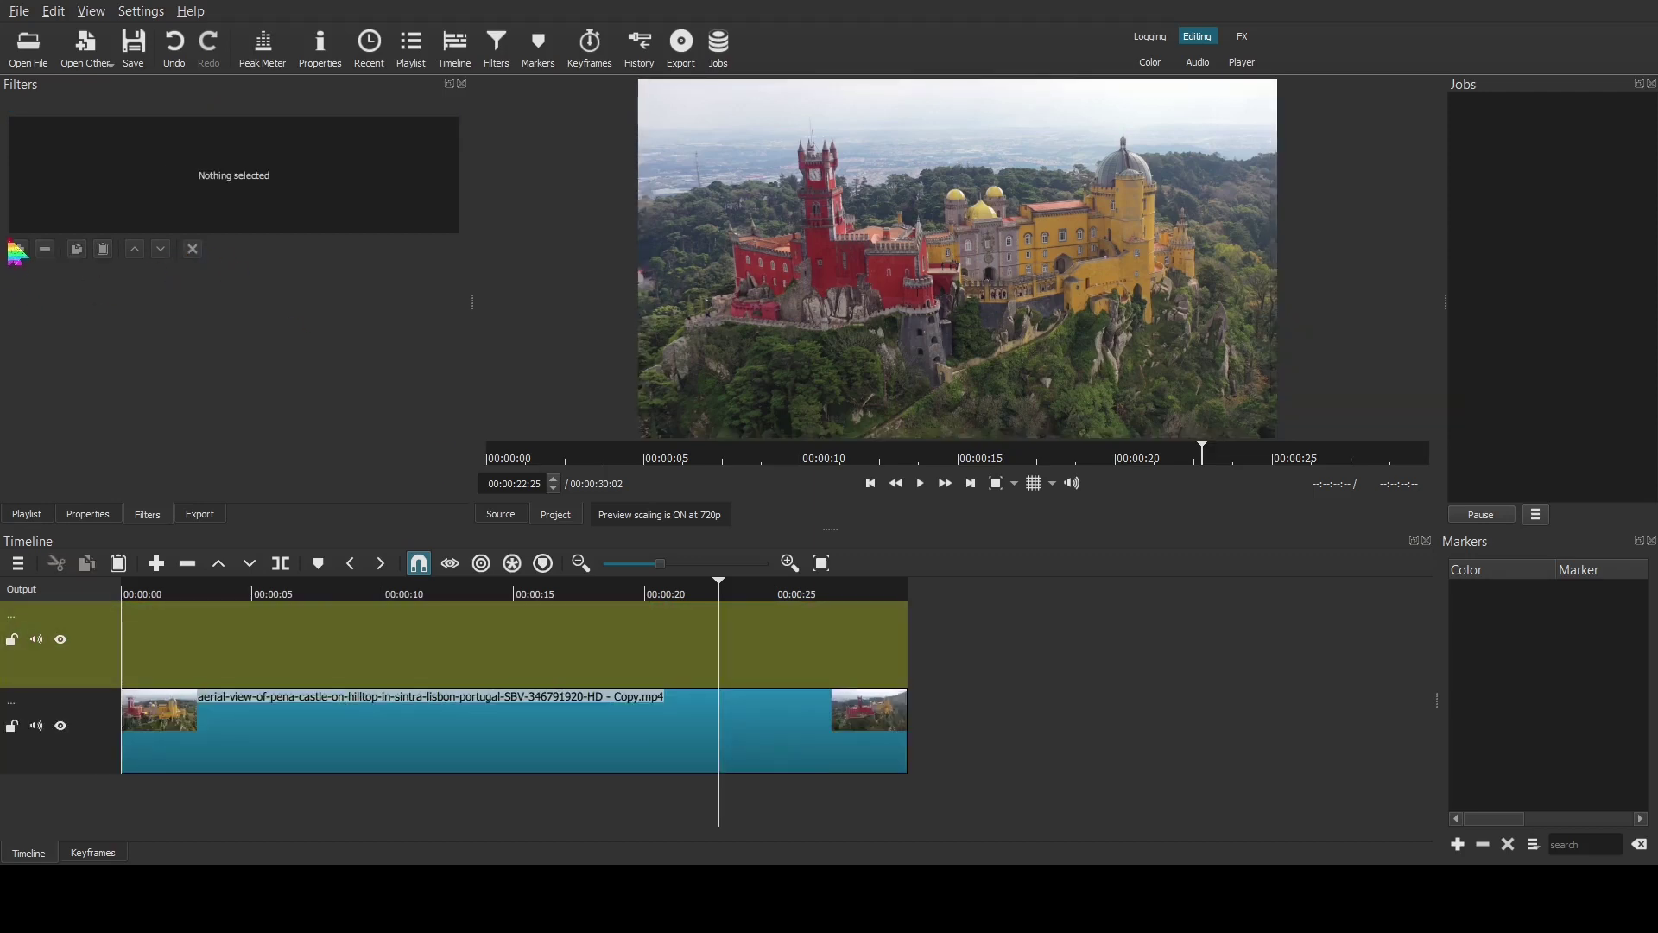
# Open the heading image from the playlist and place it on the new video track, starting at 00:00:05
pyautogui.click(39, 510)
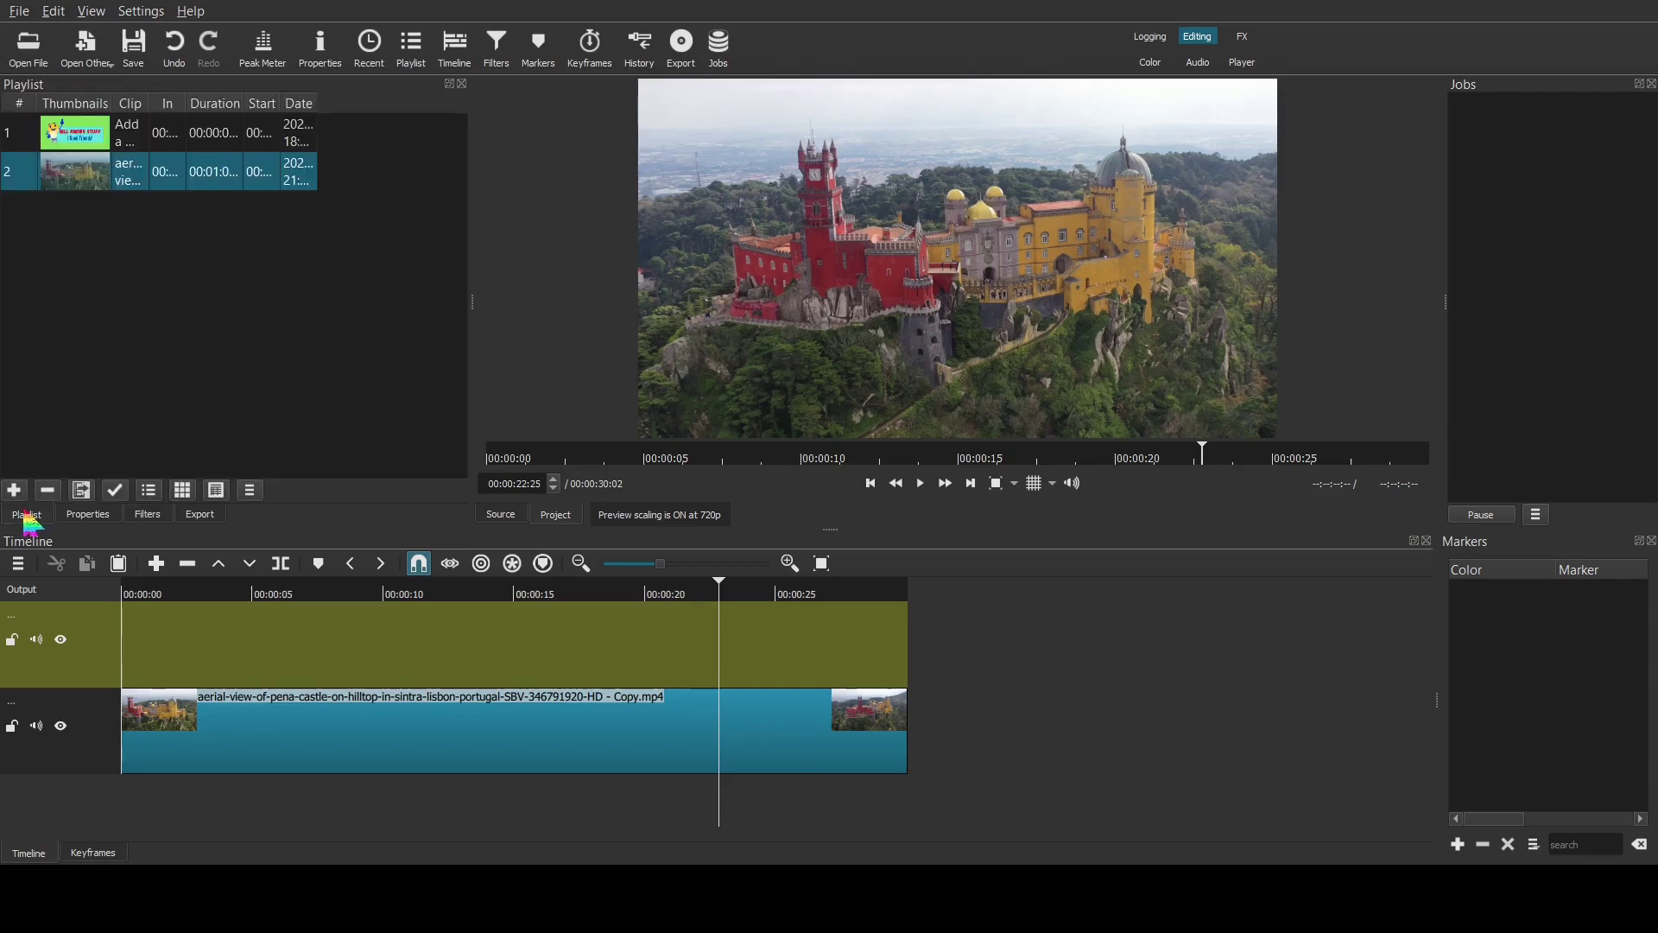
pyautogui.doubleClick(74, 137)
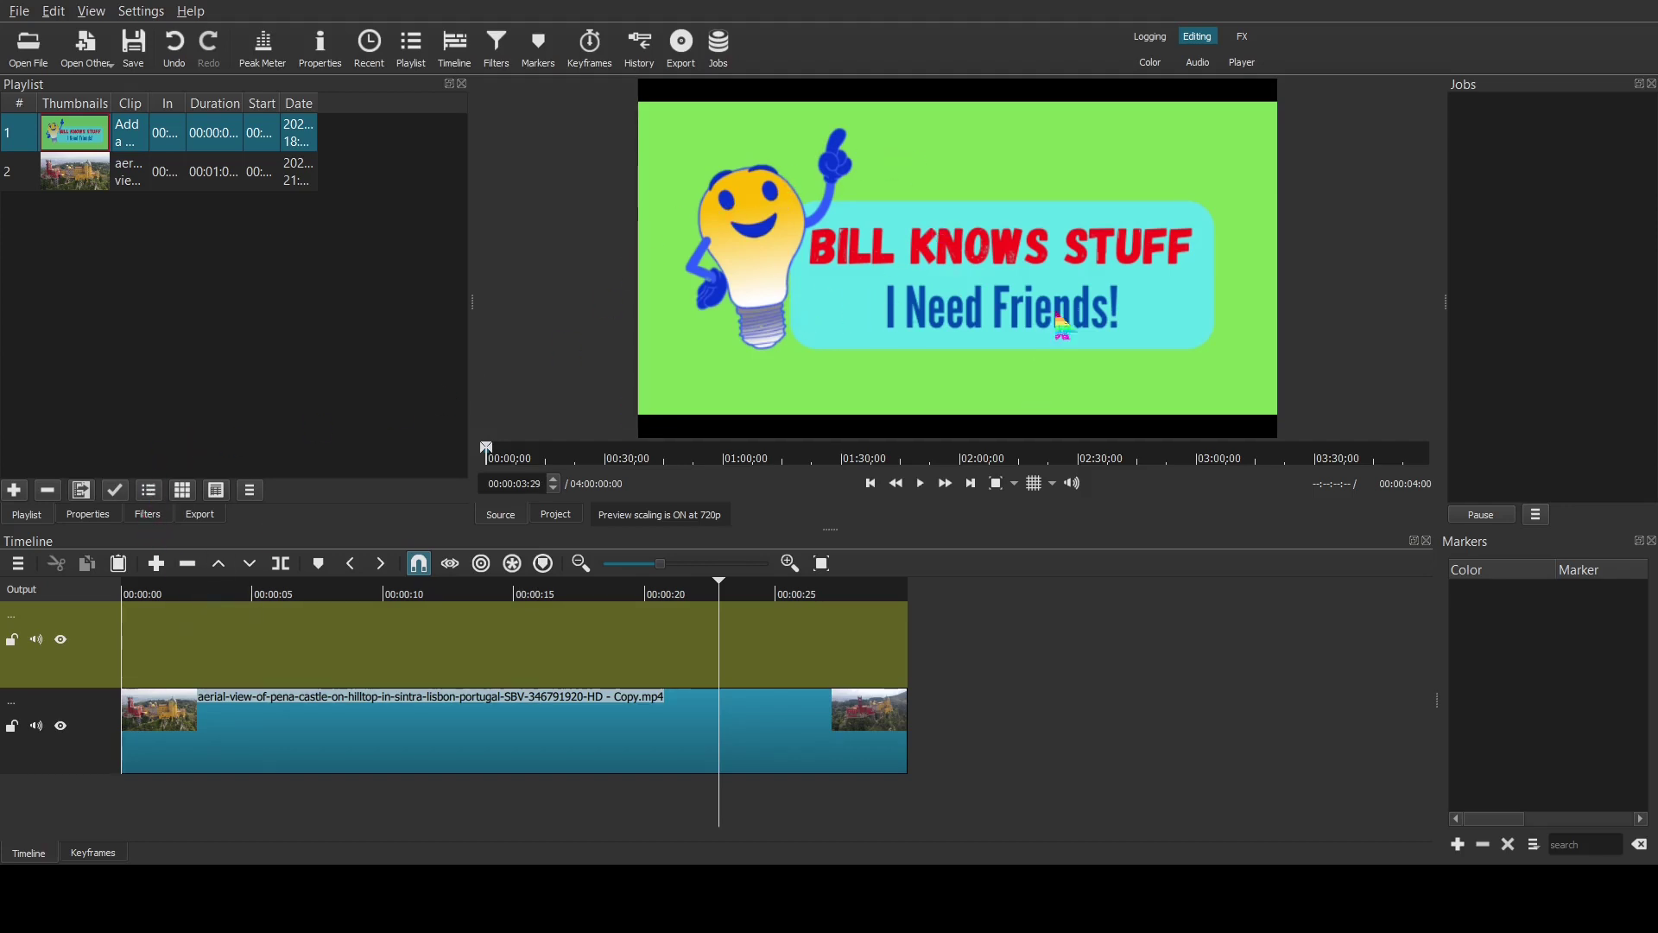
pyautogui.moveTo(1061, 321); pyautogui.dragTo(388, 628)
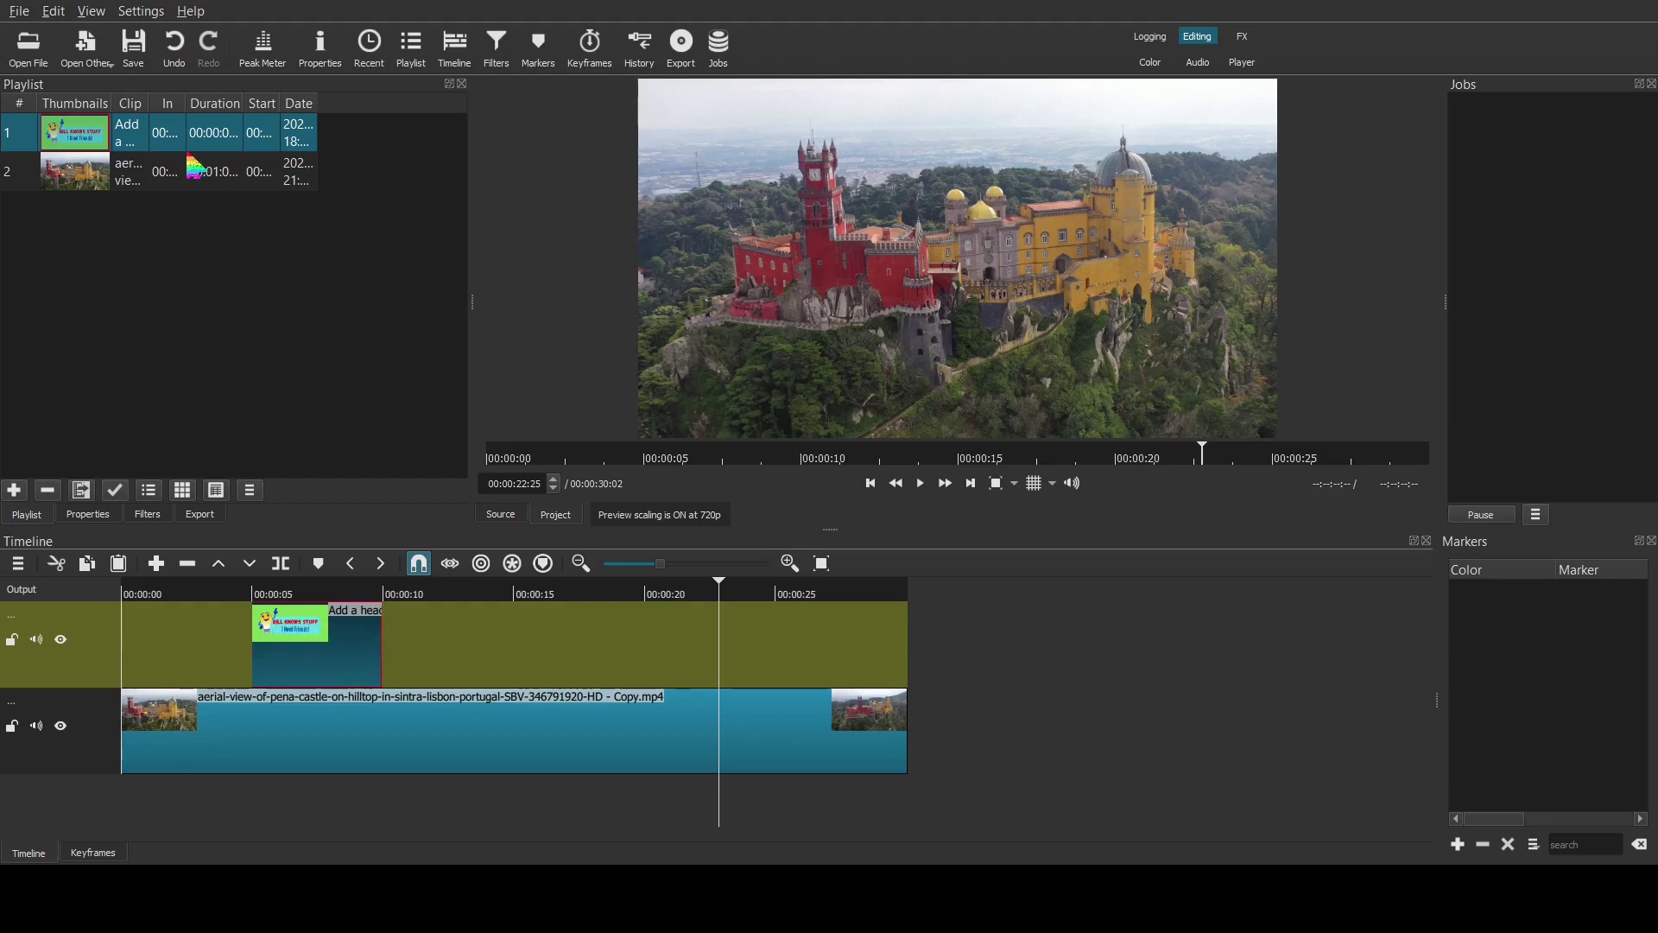
# Apply the Chroma Key: Simple video filter to the heading image
pyautogui.click(145, 517)
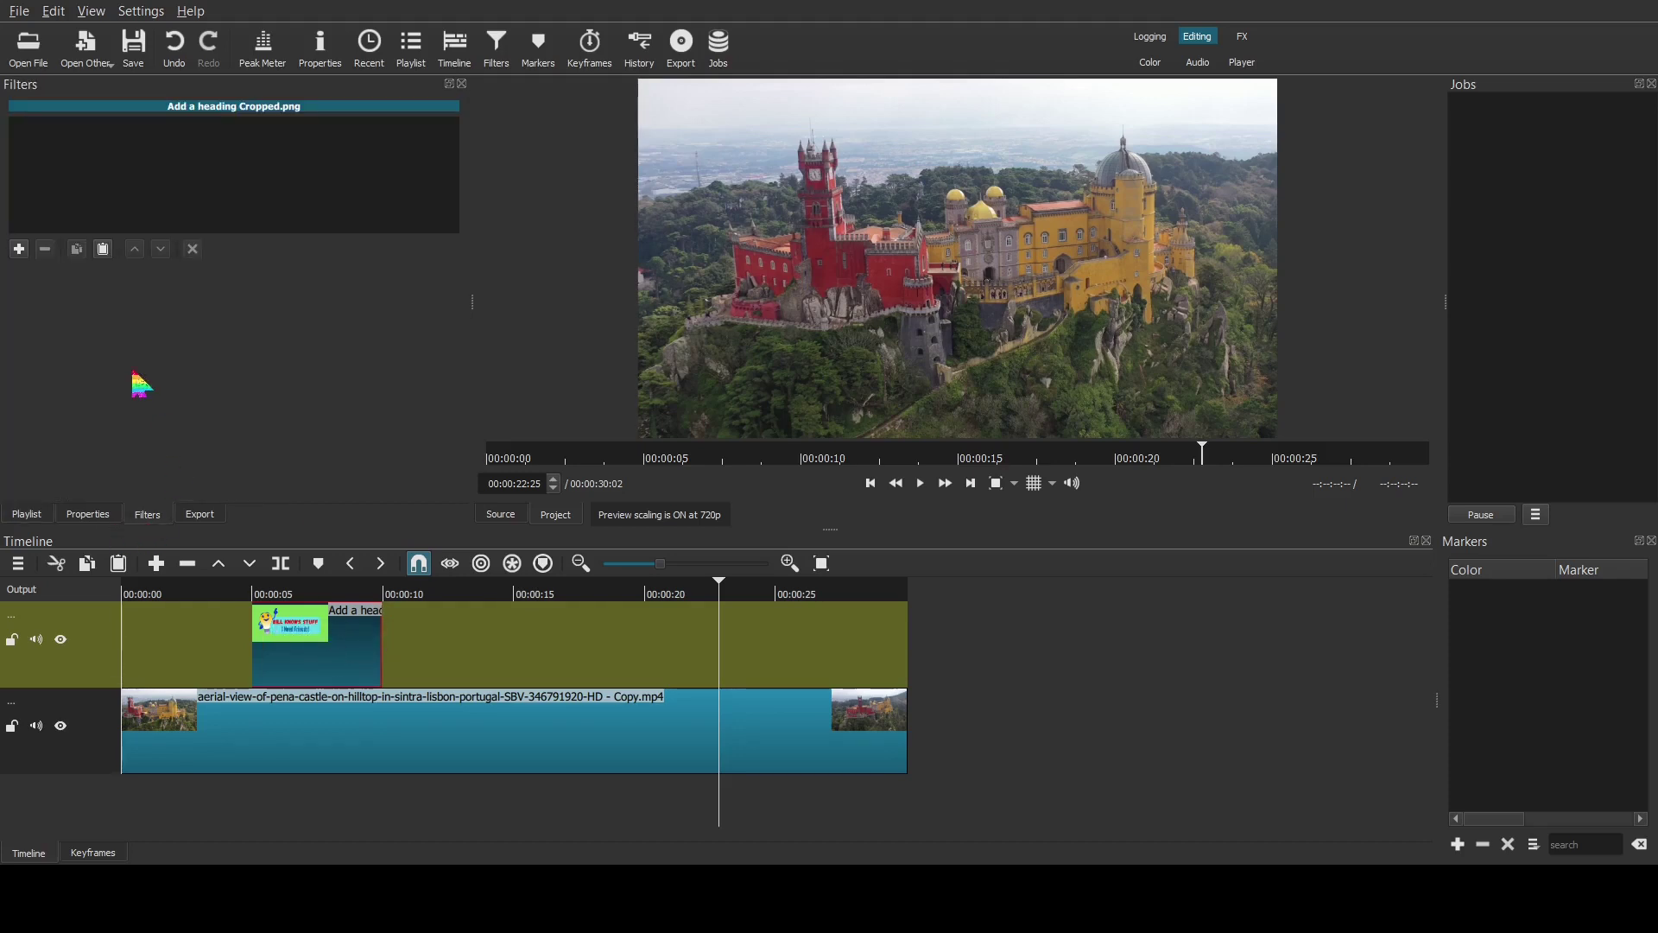
pyautogui.click(18, 248)
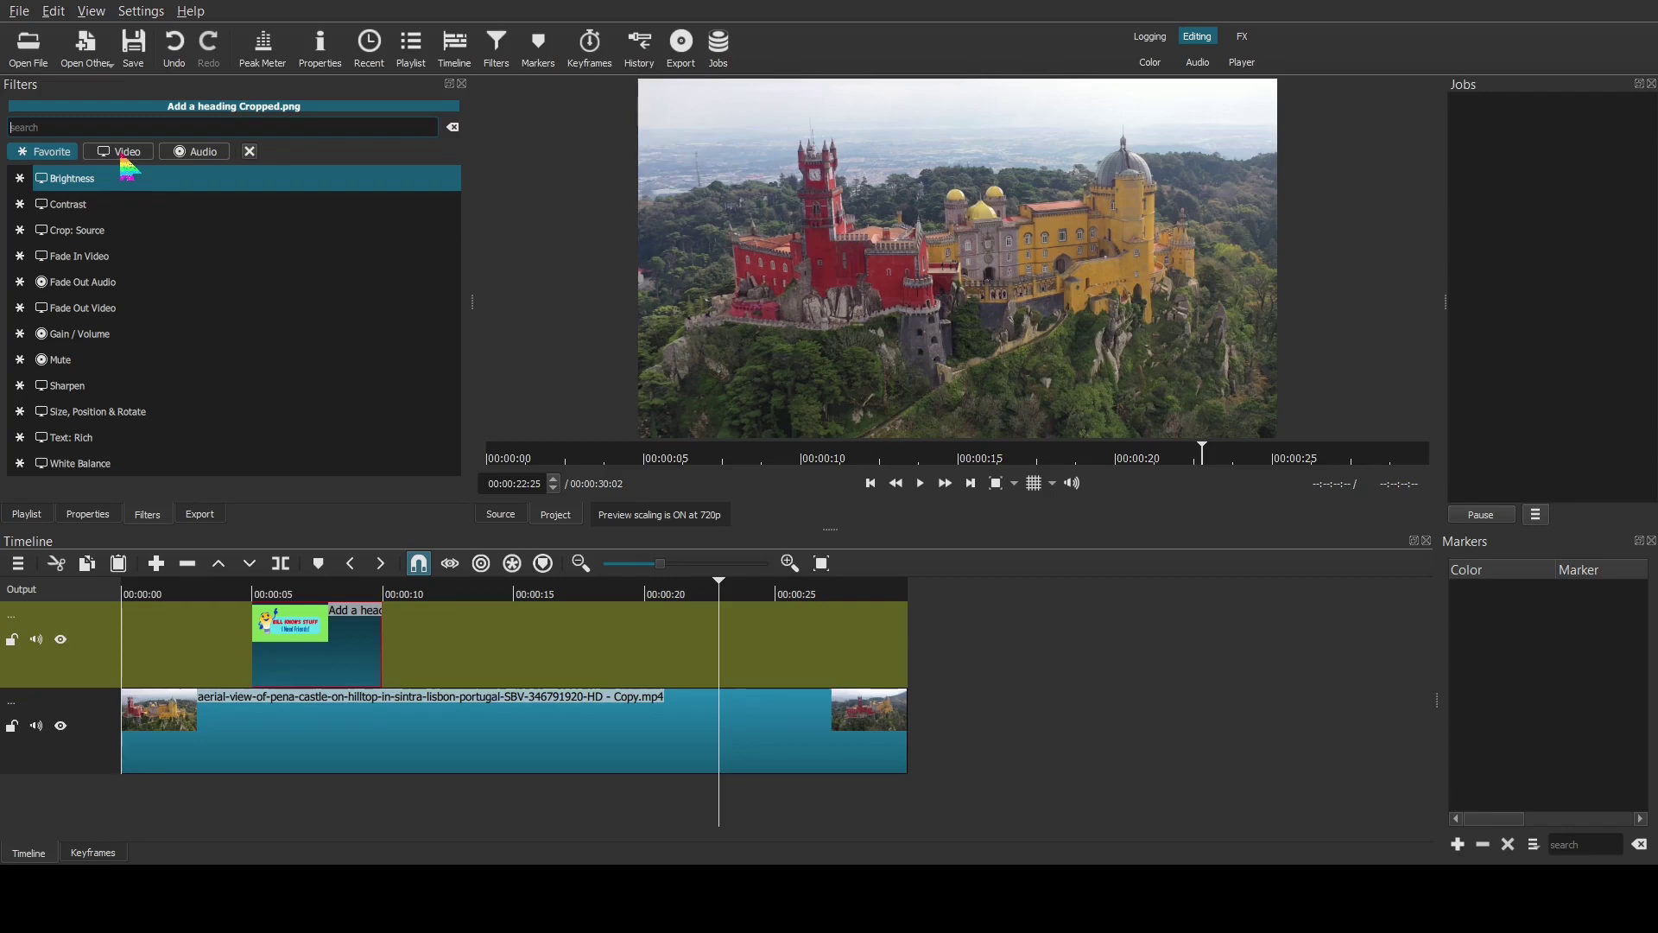
pyautogui.click(123, 155)
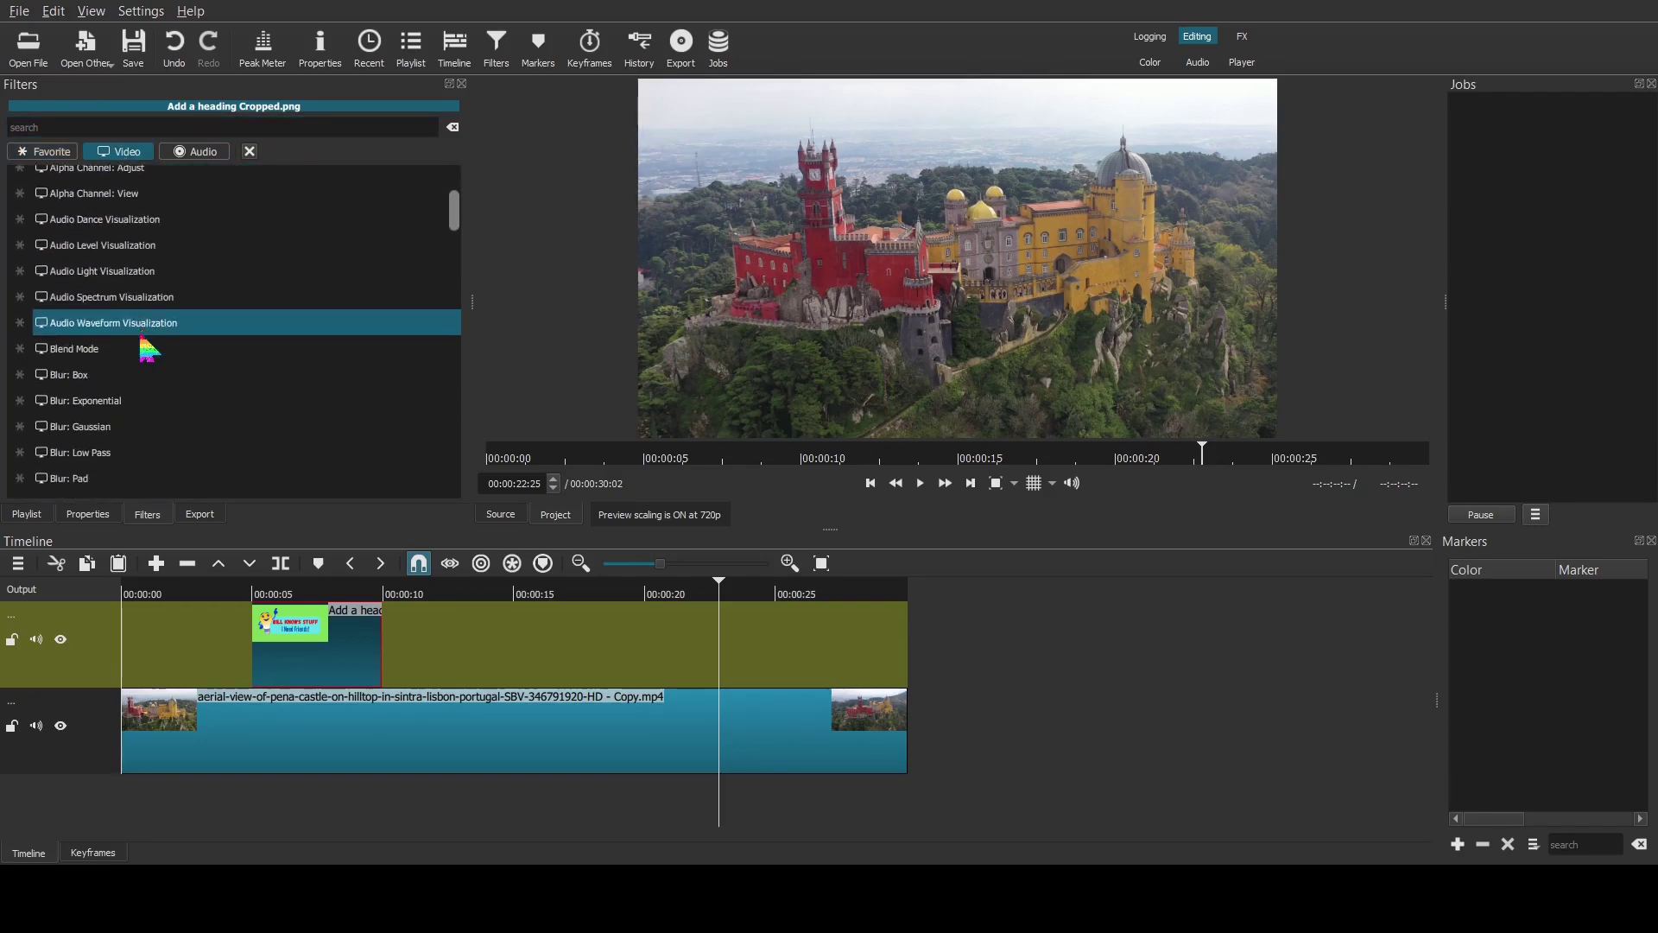
pyautogui.scroll(-3, 151, 354)
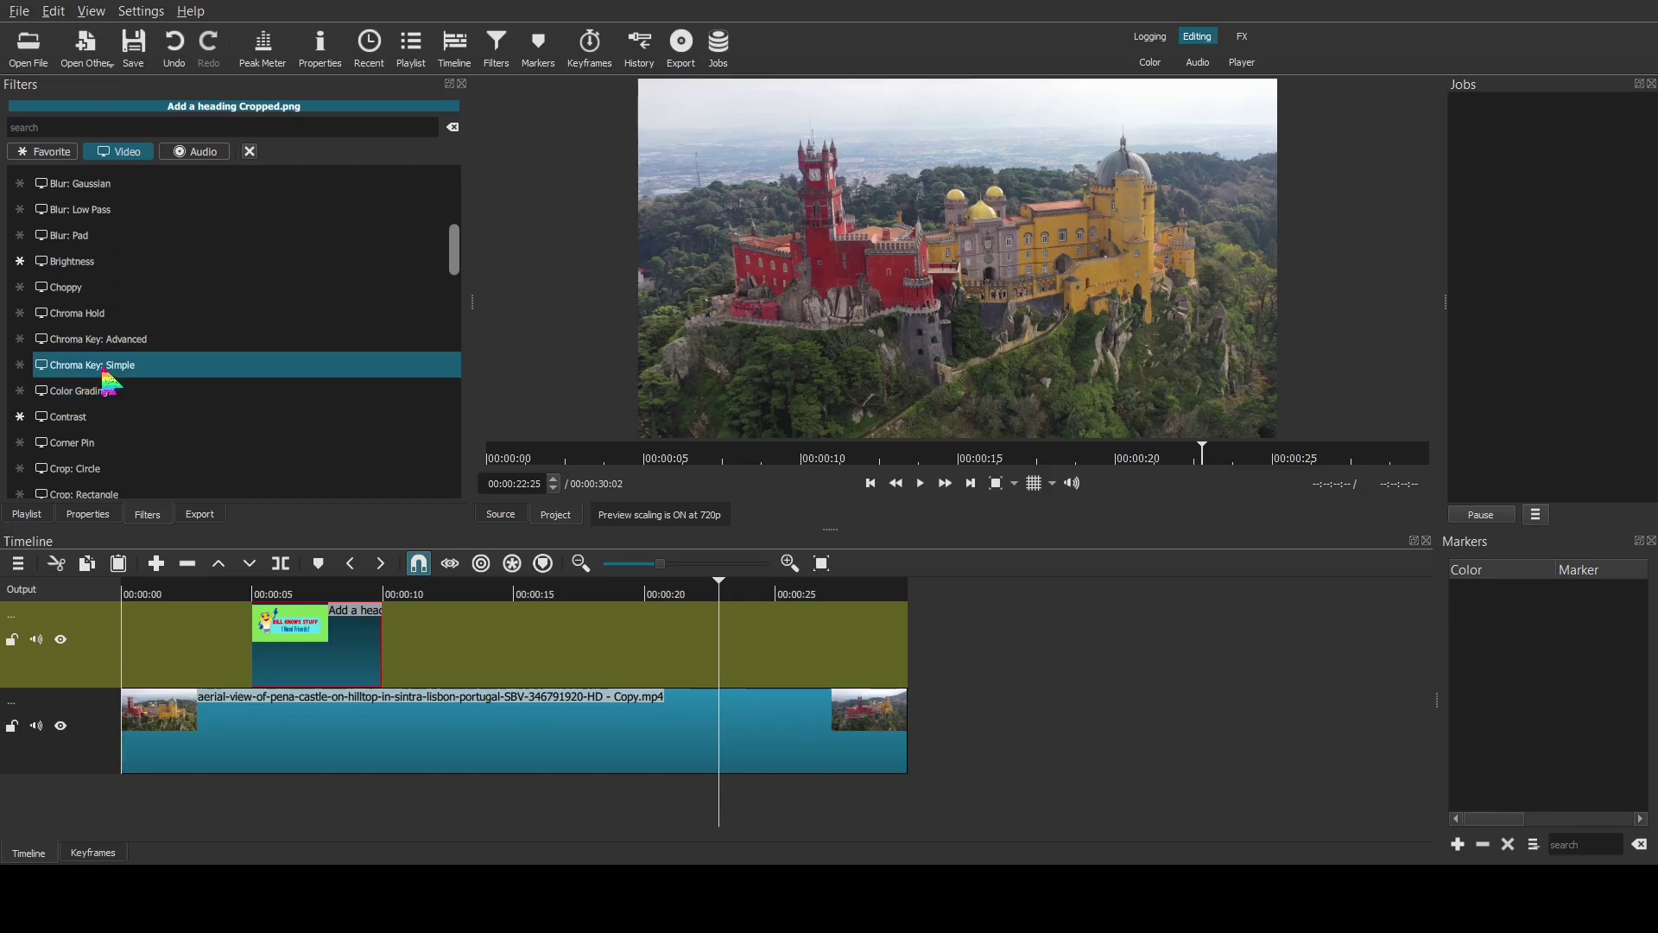
pyautogui.click(155, 377)
# With the playhead at 00:00:07:22, sample the heading's green background as key color and set the distance to 14.9%, then play the result
pyautogui.moveTo(385, 750); pyautogui.dragTo(322, 748)
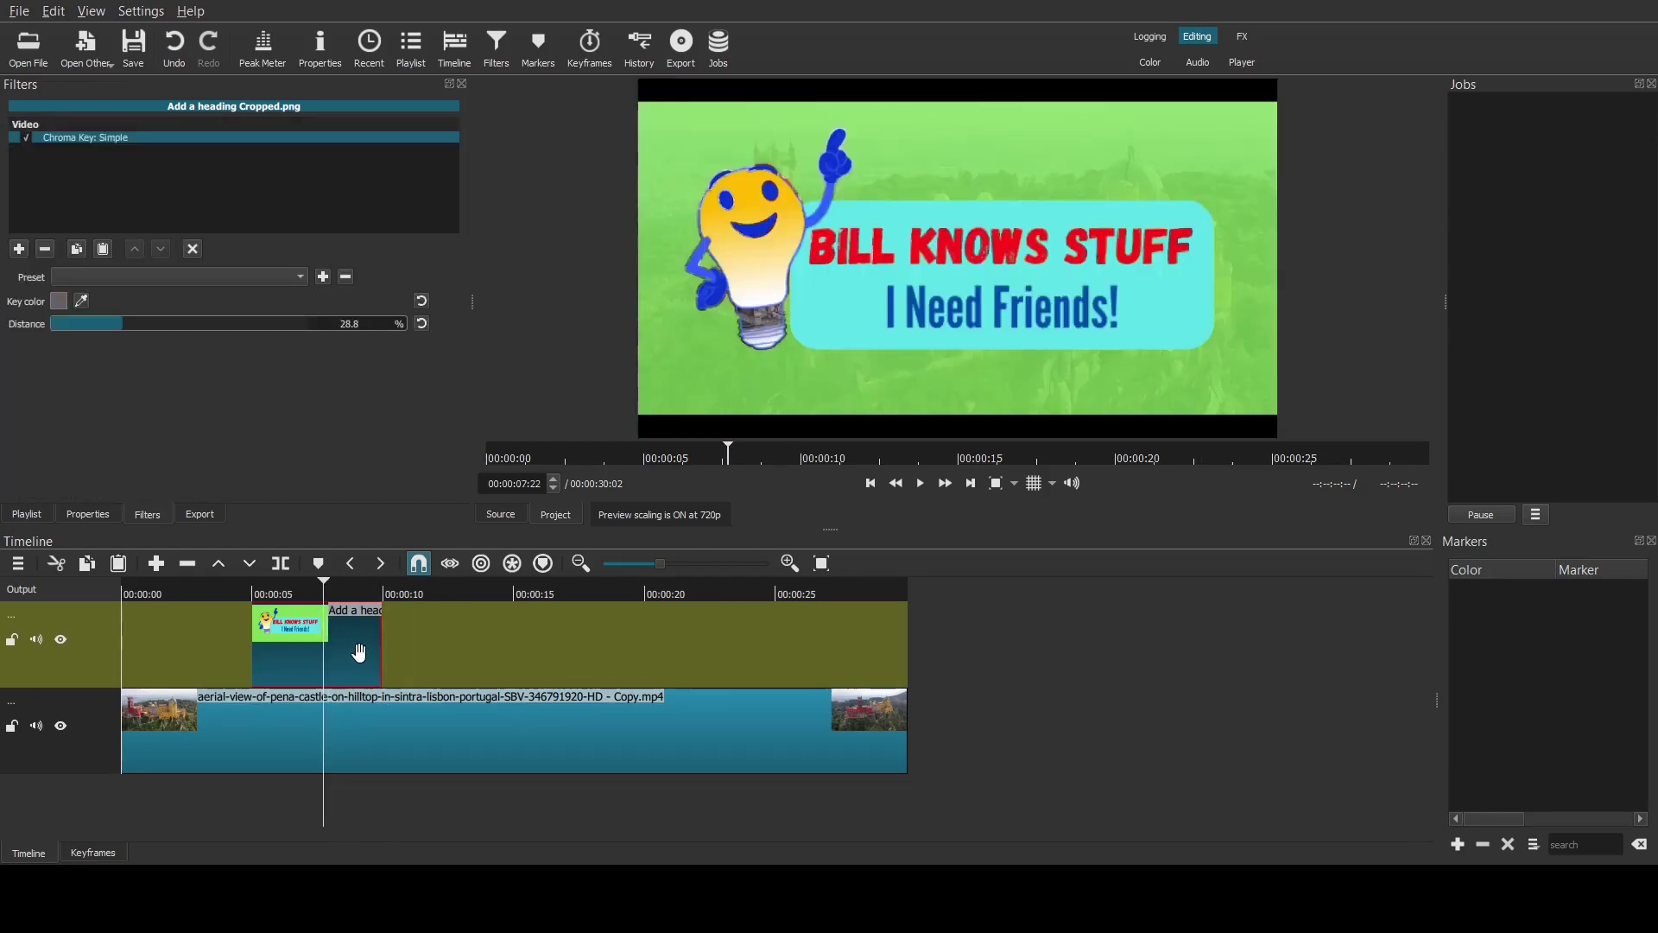
pyautogui.click(82, 300)
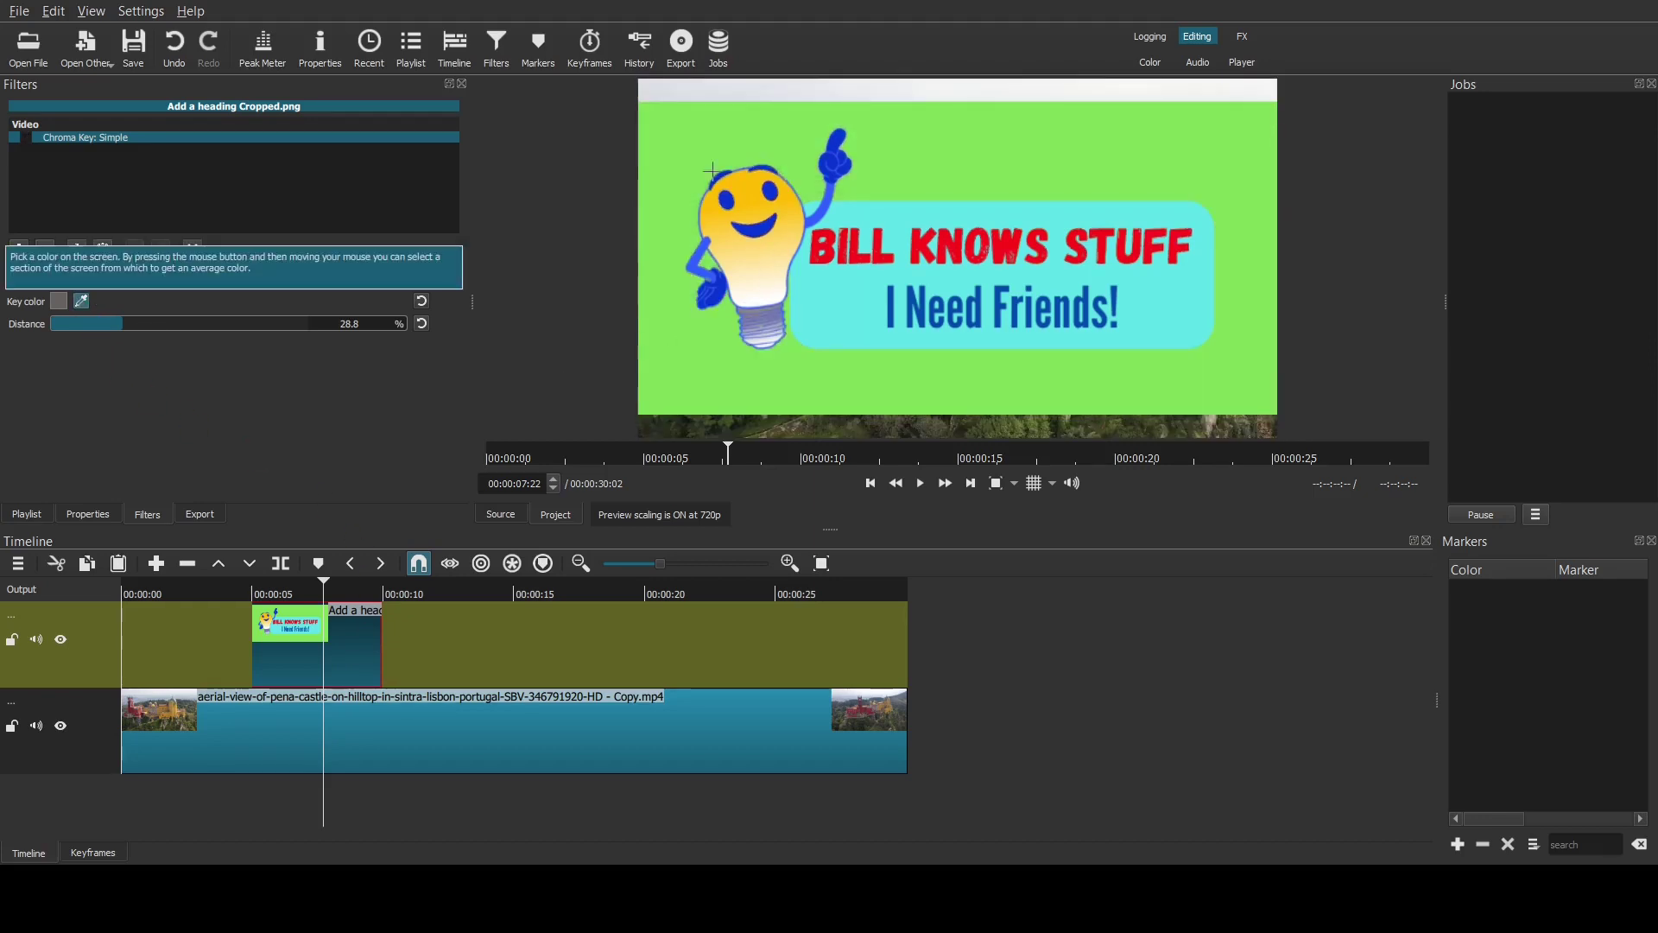
pyautogui.click(688, 141)
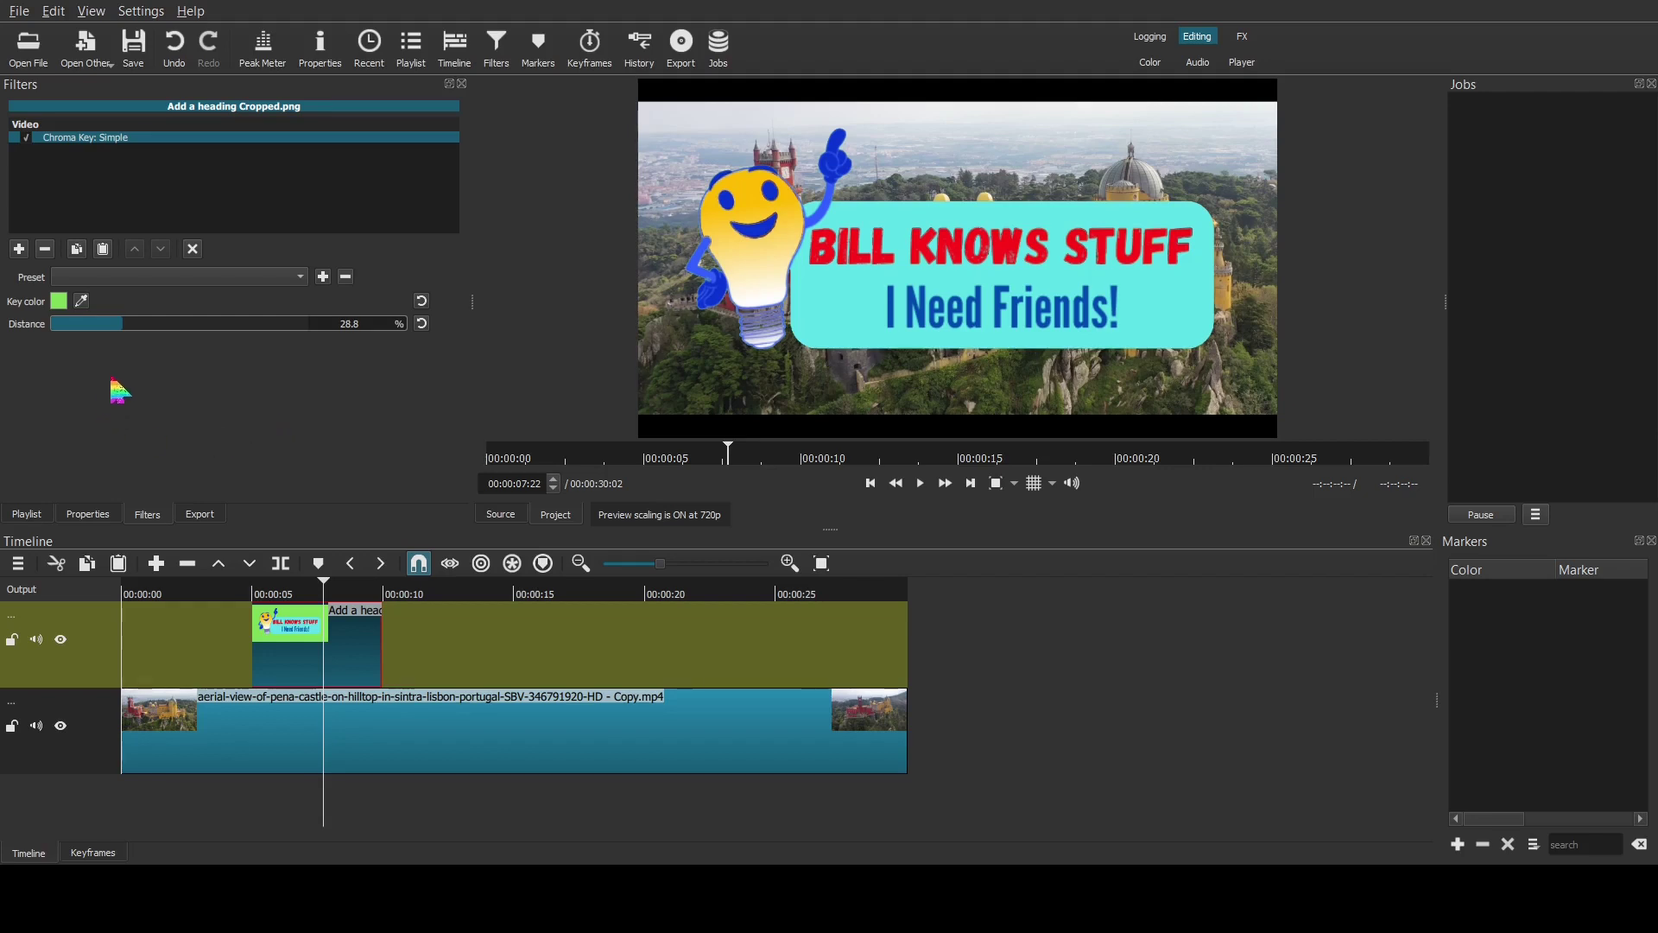
pyautogui.moveTo(118, 331); pyautogui.dragTo(100, 332)
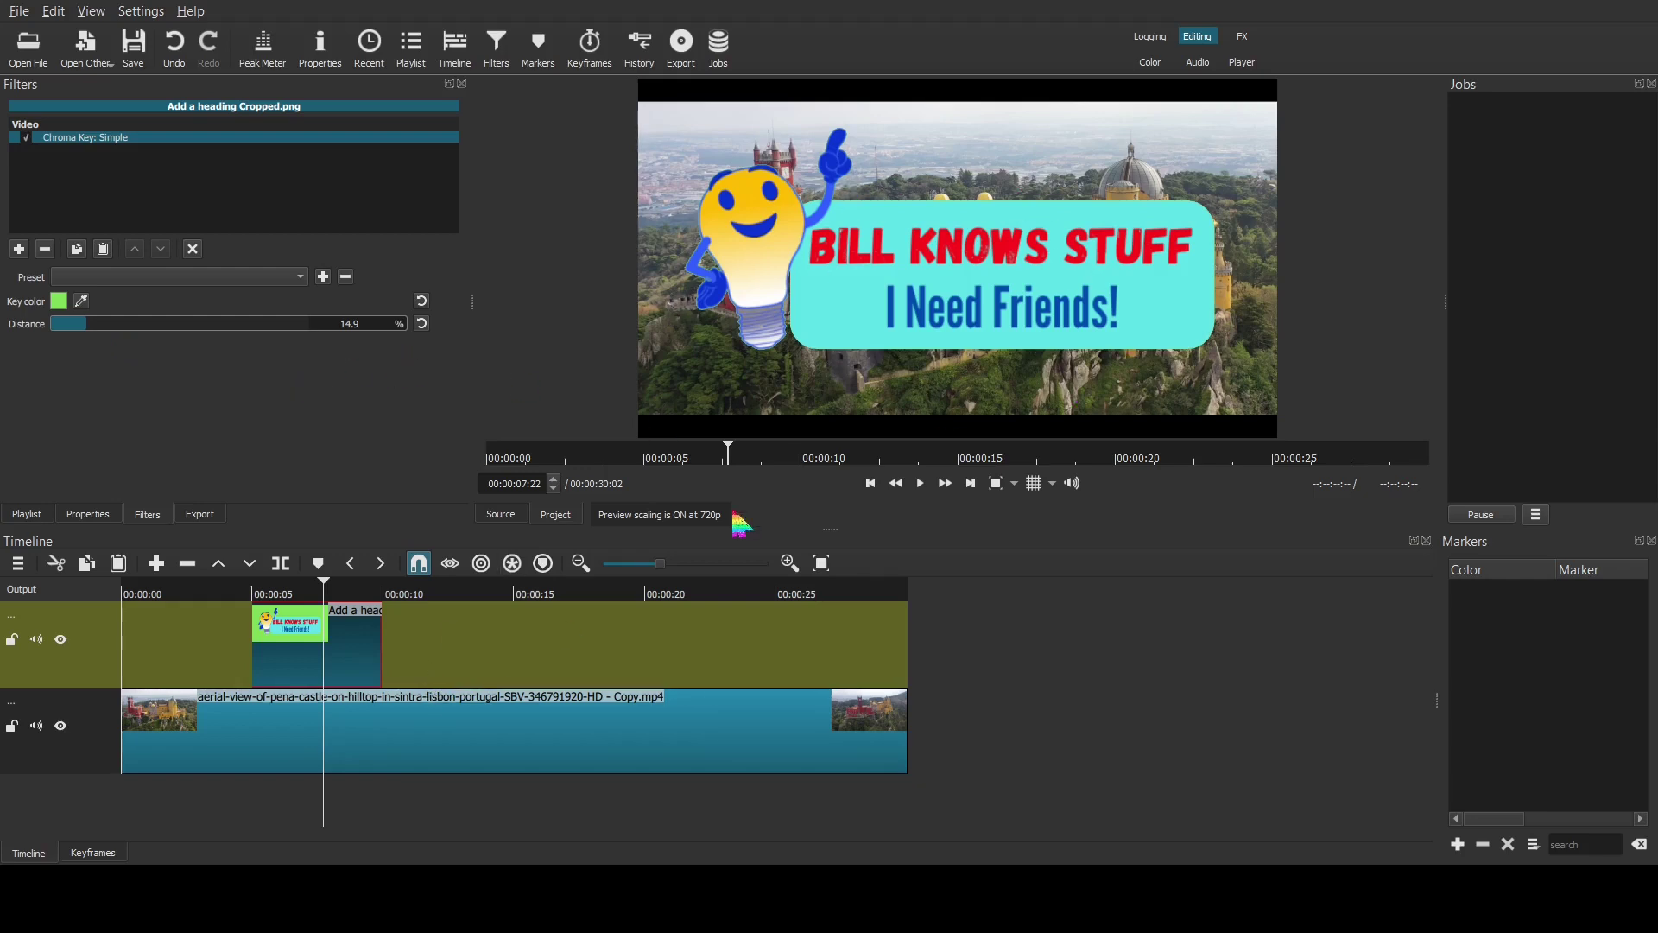
pyautogui.click(921, 483)
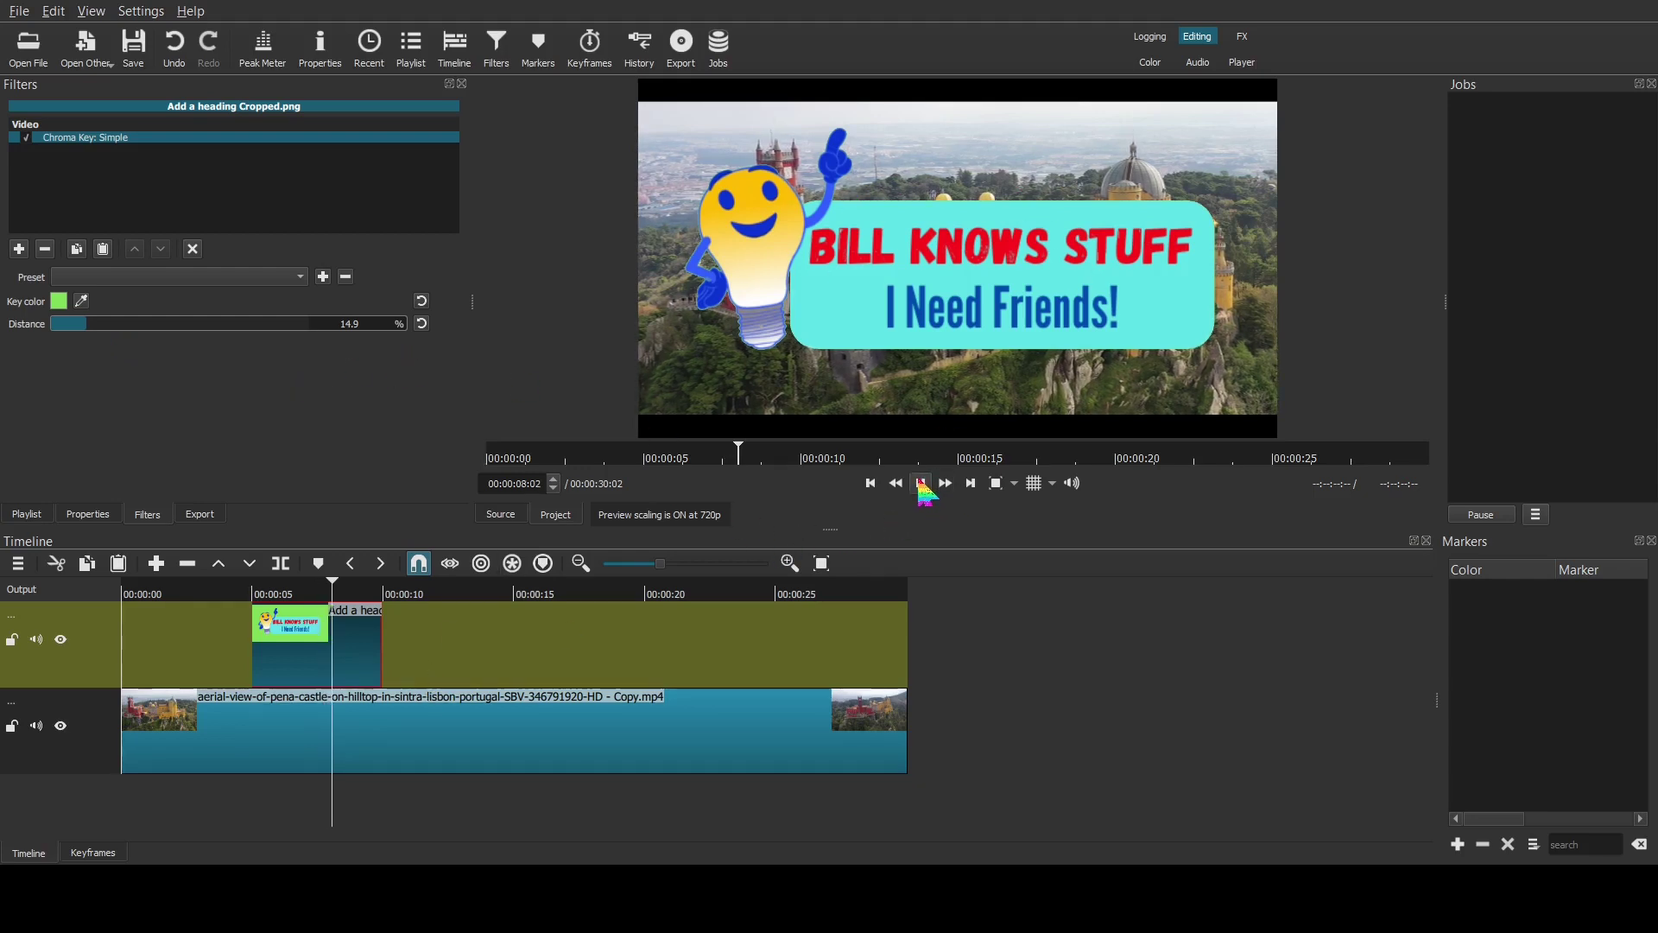
# Stop playback, move the playhead to 00:00:05:20 and apply the Size, Position & Rotate filter to the heading image
pyautogui.click(921, 483)
pyautogui.moveTo(362, 821); pyautogui.dragTo(269, 805)
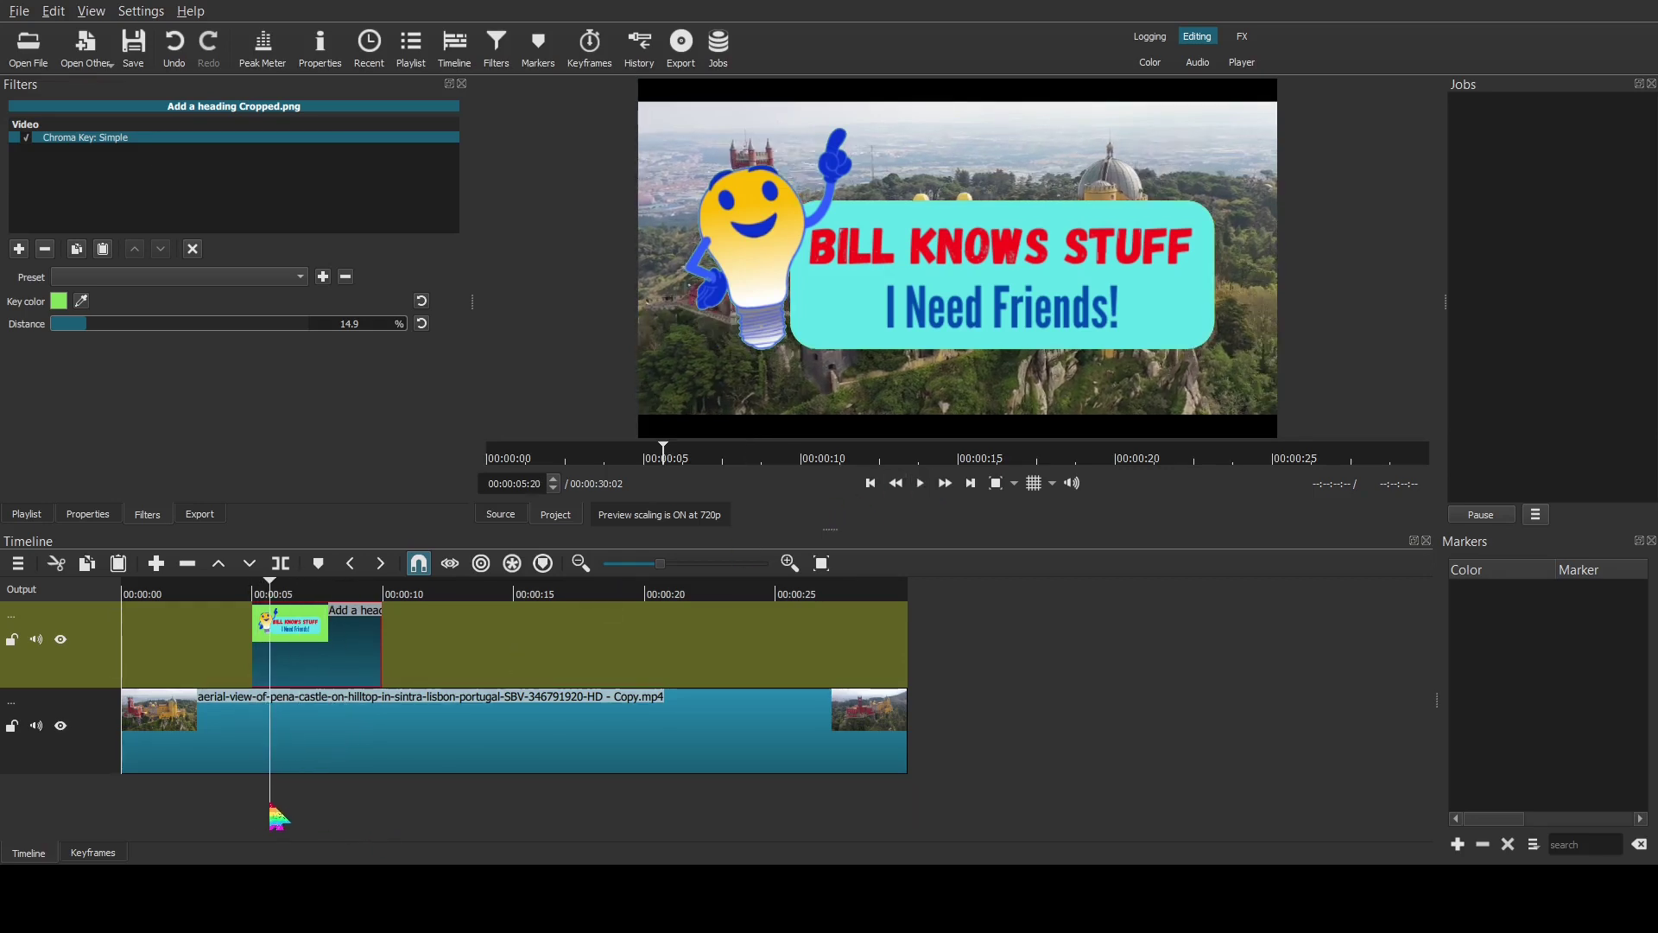
pyautogui.click(19, 248)
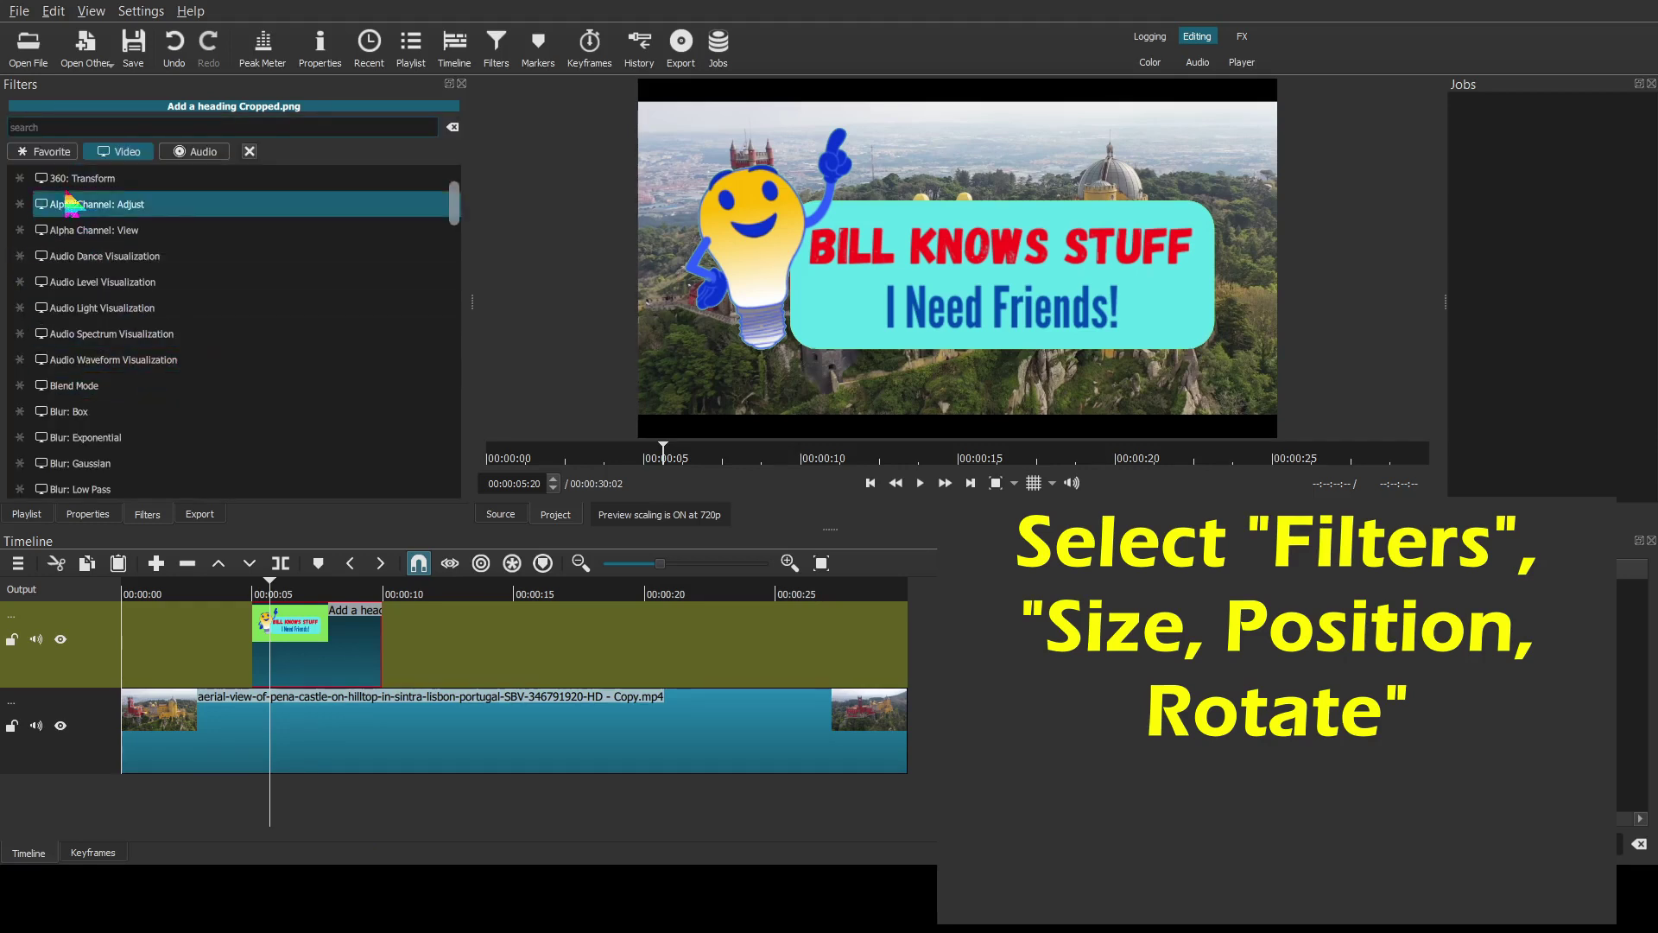
pyautogui.click(45, 151)
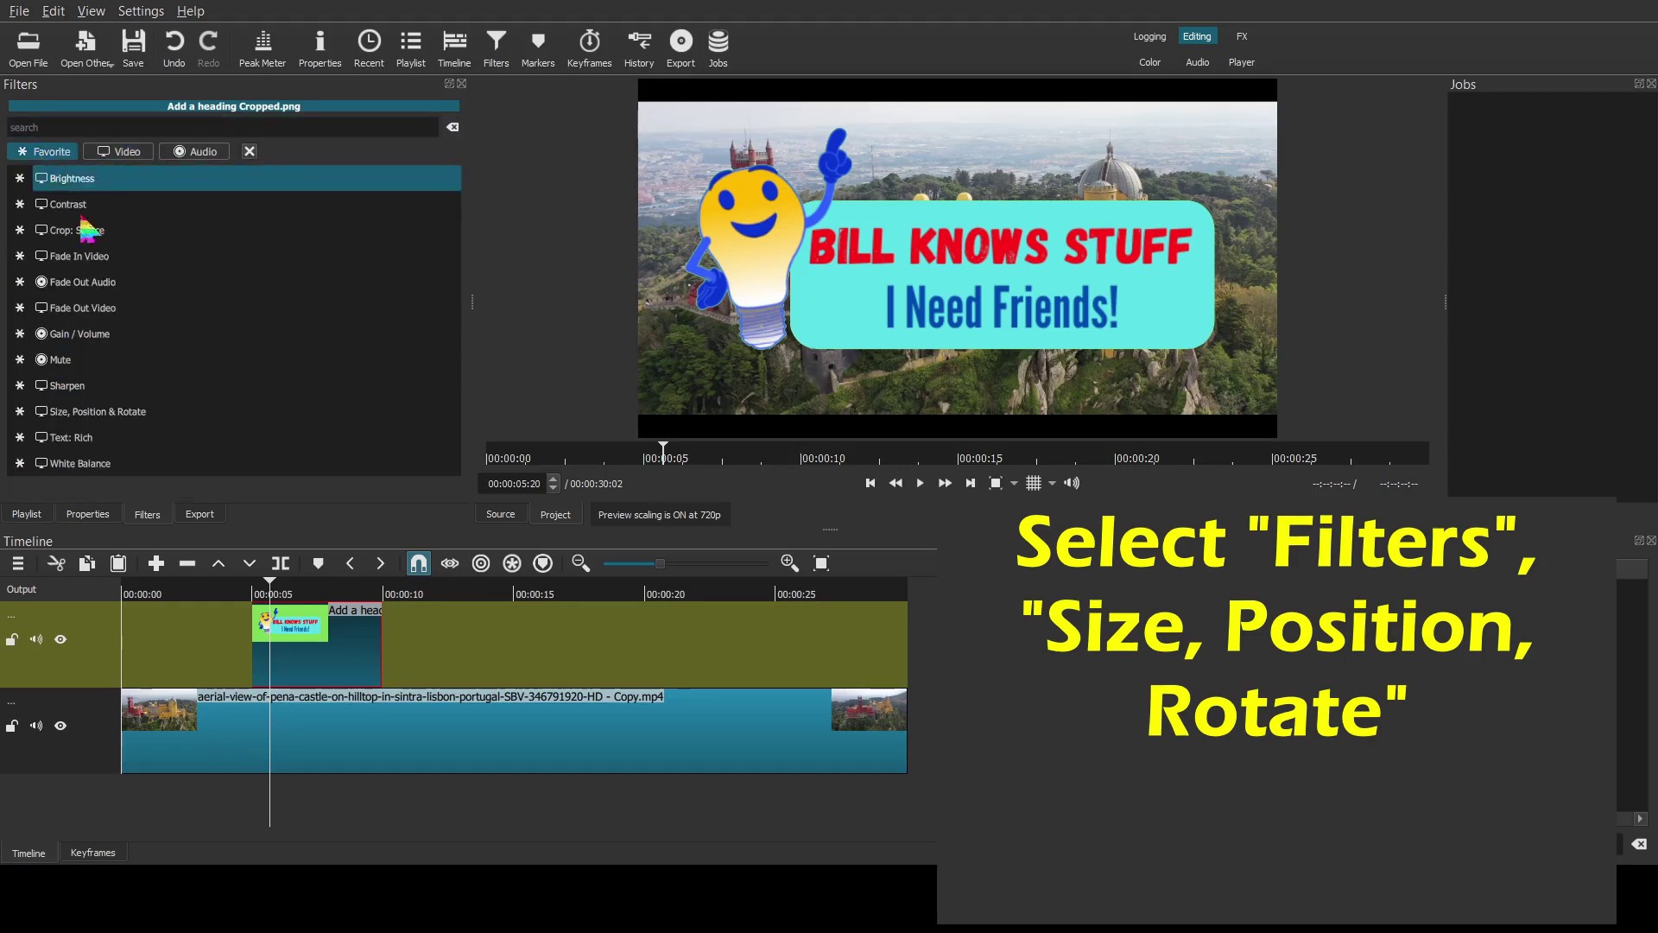
pyautogui.click(130, 413)
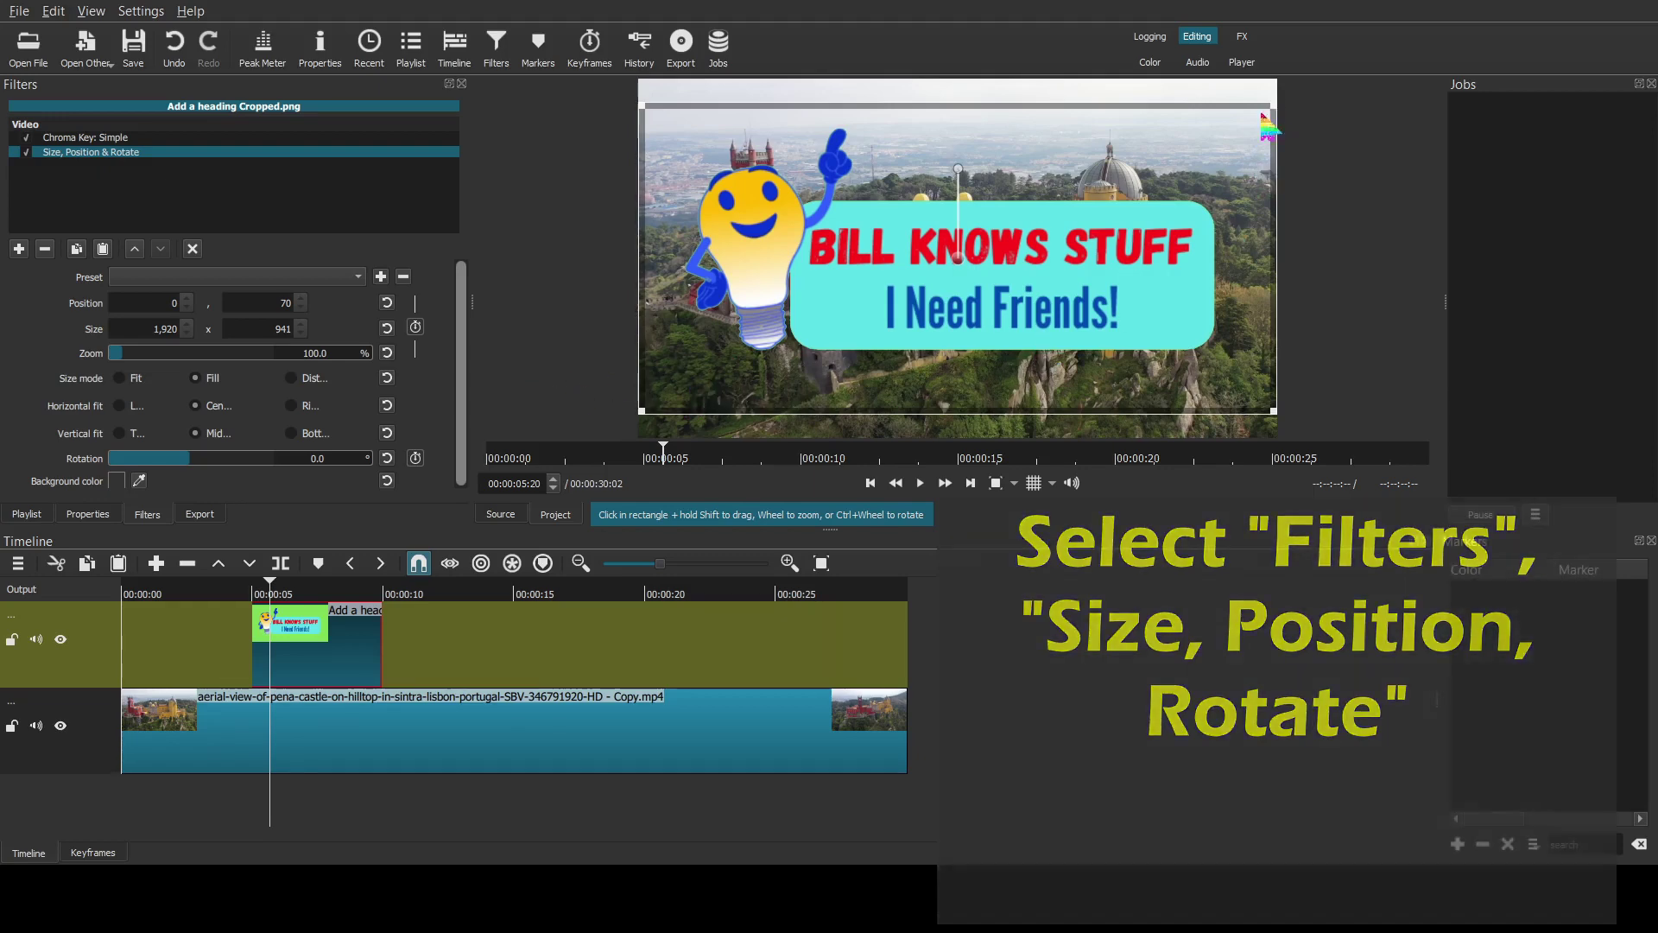
# Shrink the heading to about 25.2% in the frame's lower-left corner, then enable size and position keyframes and fit the keyframe view
pyautogui.moveTo(1273, 105); pyautogui.dragTo(786, 358)
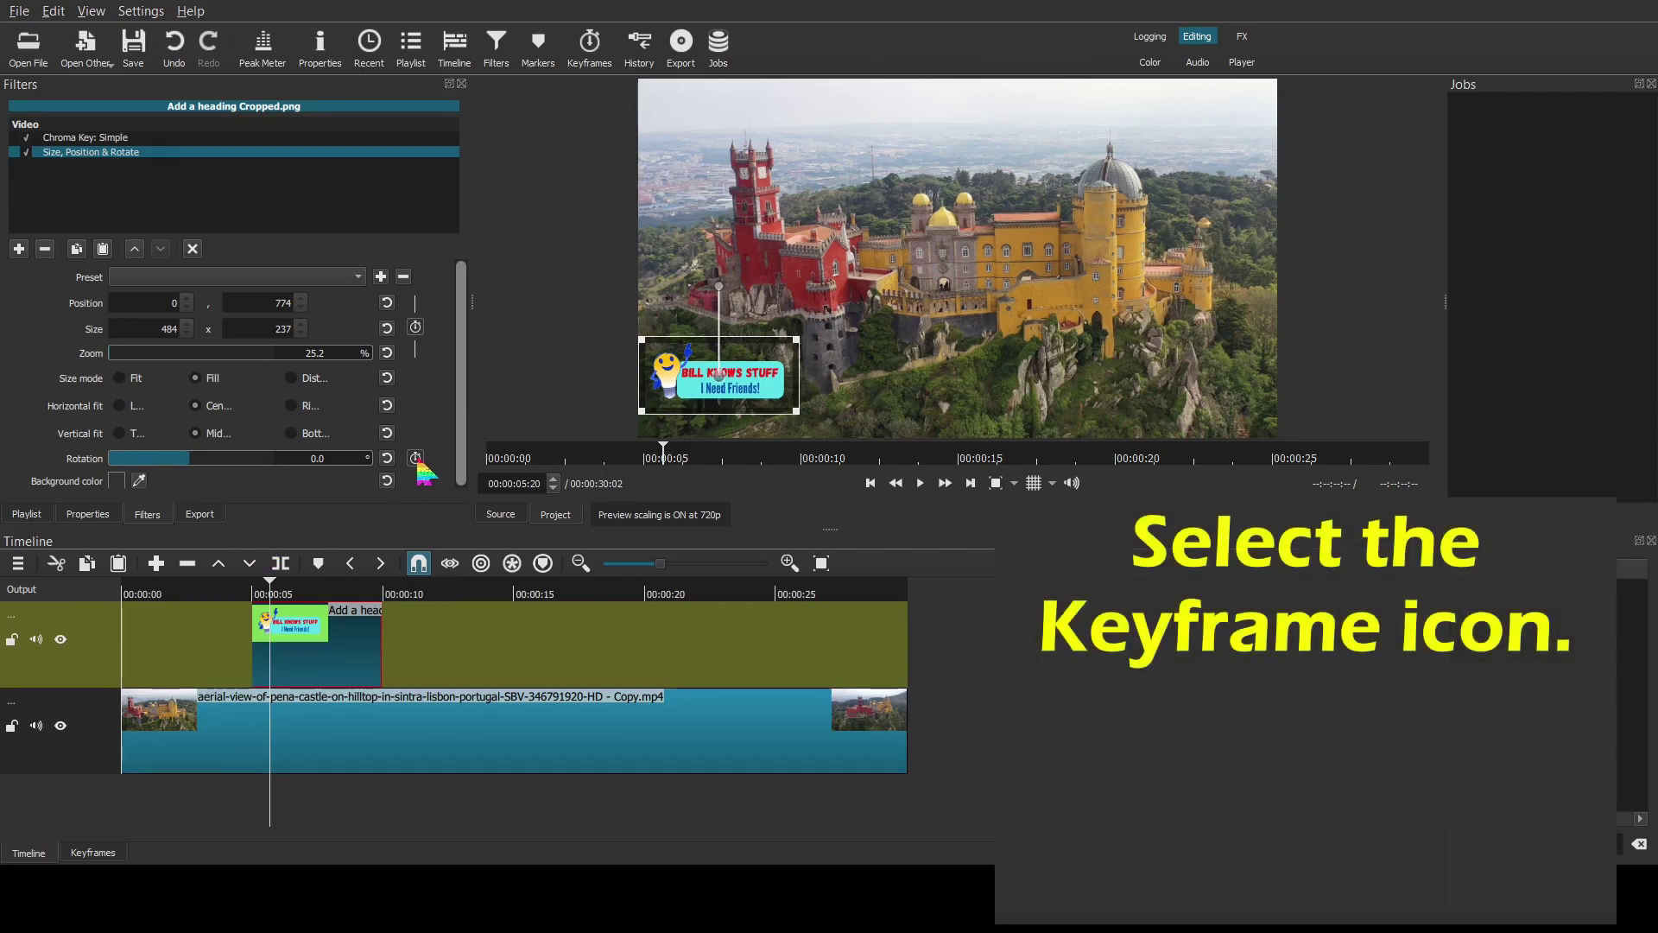
pyautogui.click(415, 327)
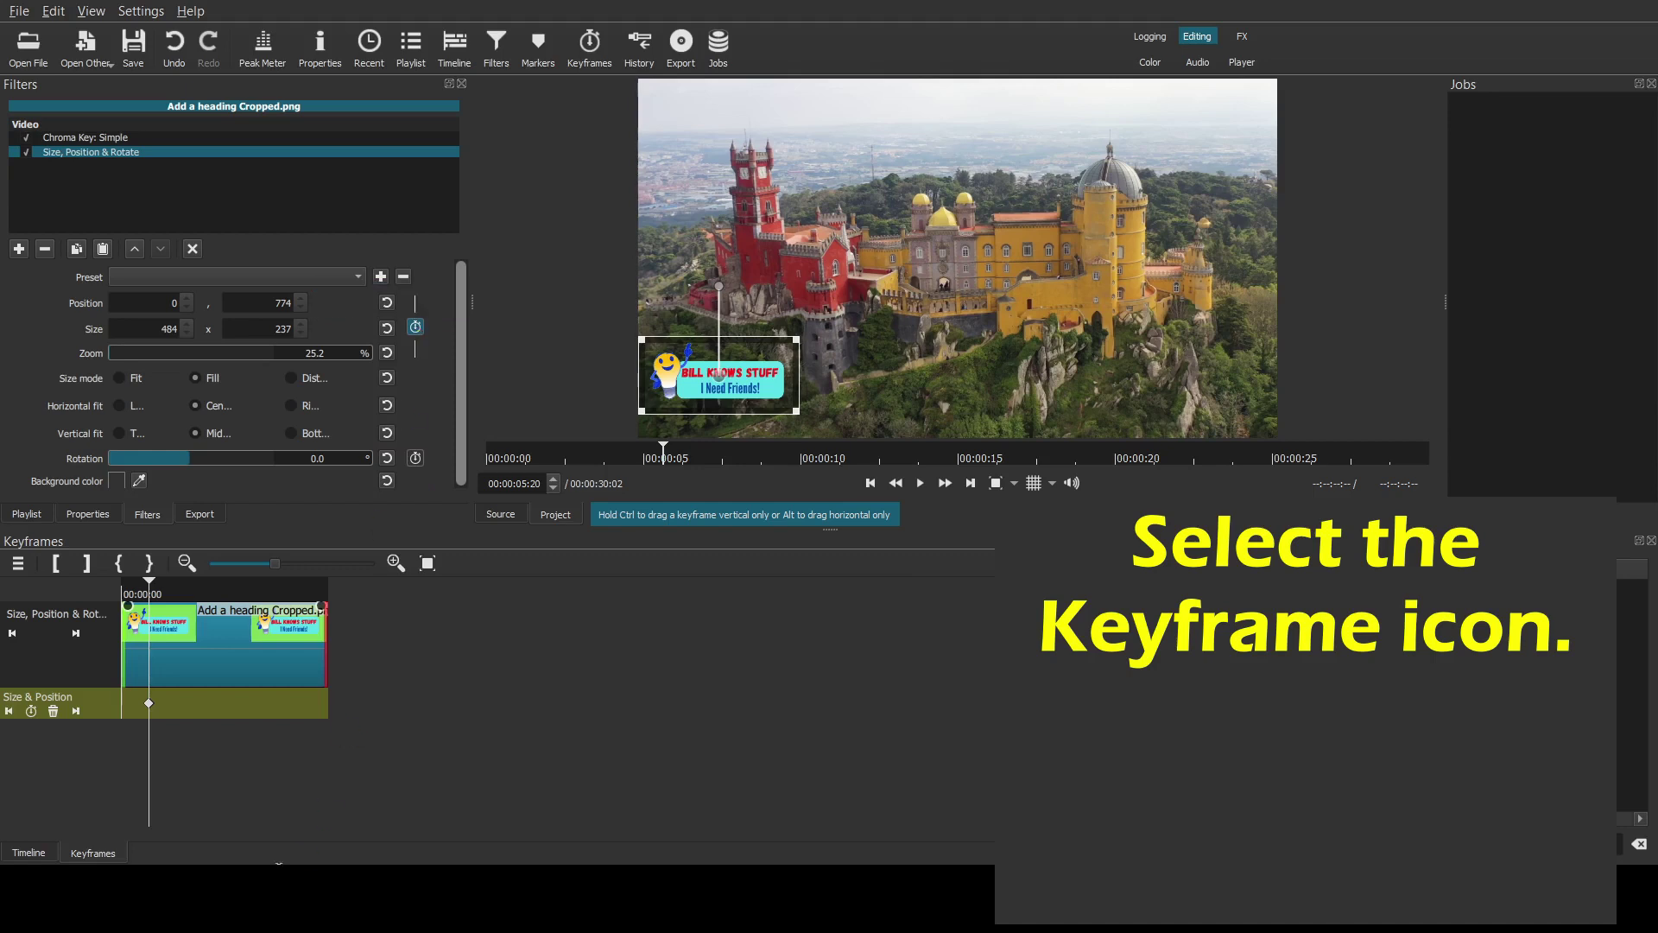
pyautogui.click(427, 563)
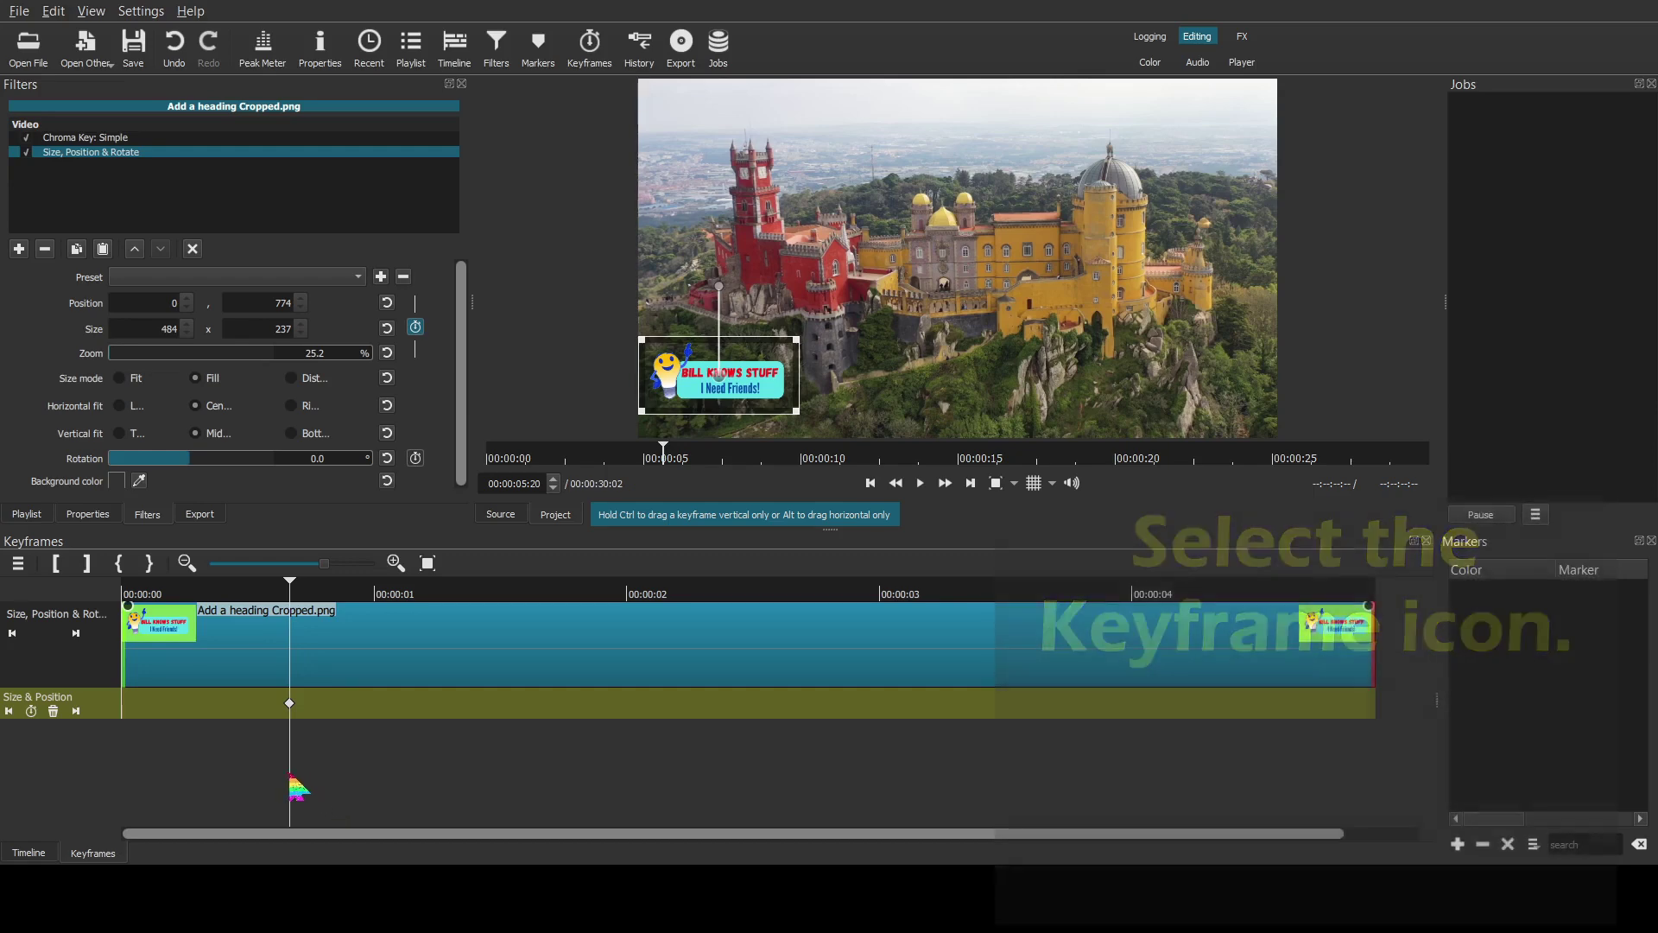
# Add a size and position keyframe at 00:00:05:01 with the heading outside the frame's left edge at about -501, 774, then play it
pyautogui.moveTo(292, 782); pyautogui.dragTo(140, 771)
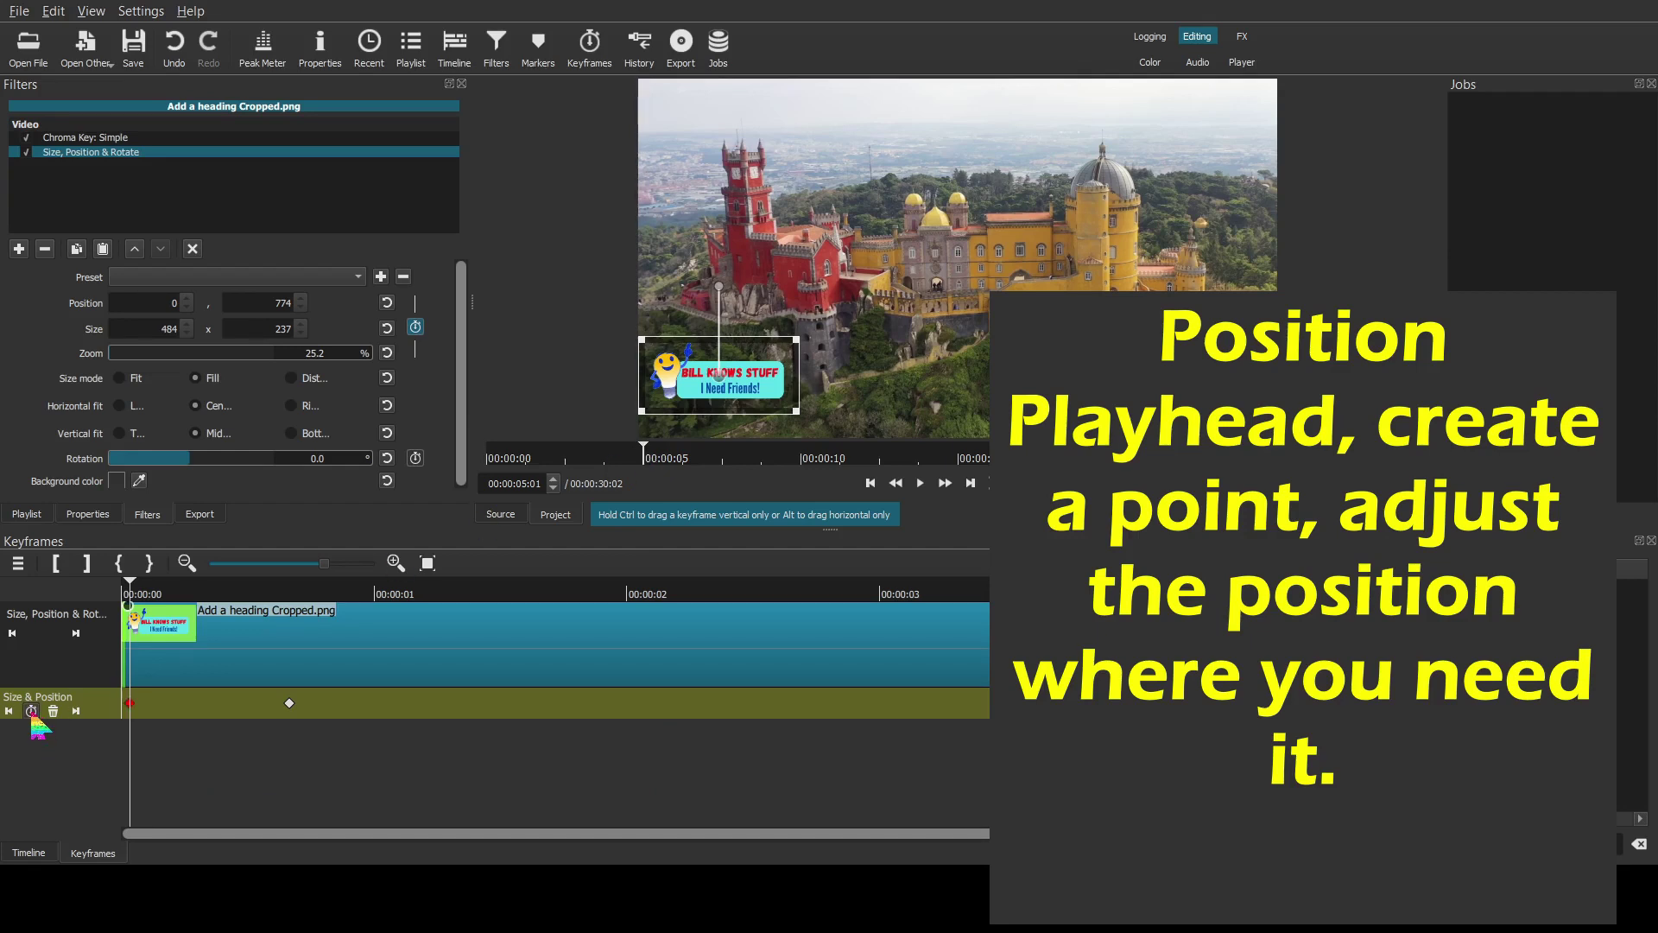
pyautogui.moveTo(716, 372); pyautogui.dragTo(546, 378)
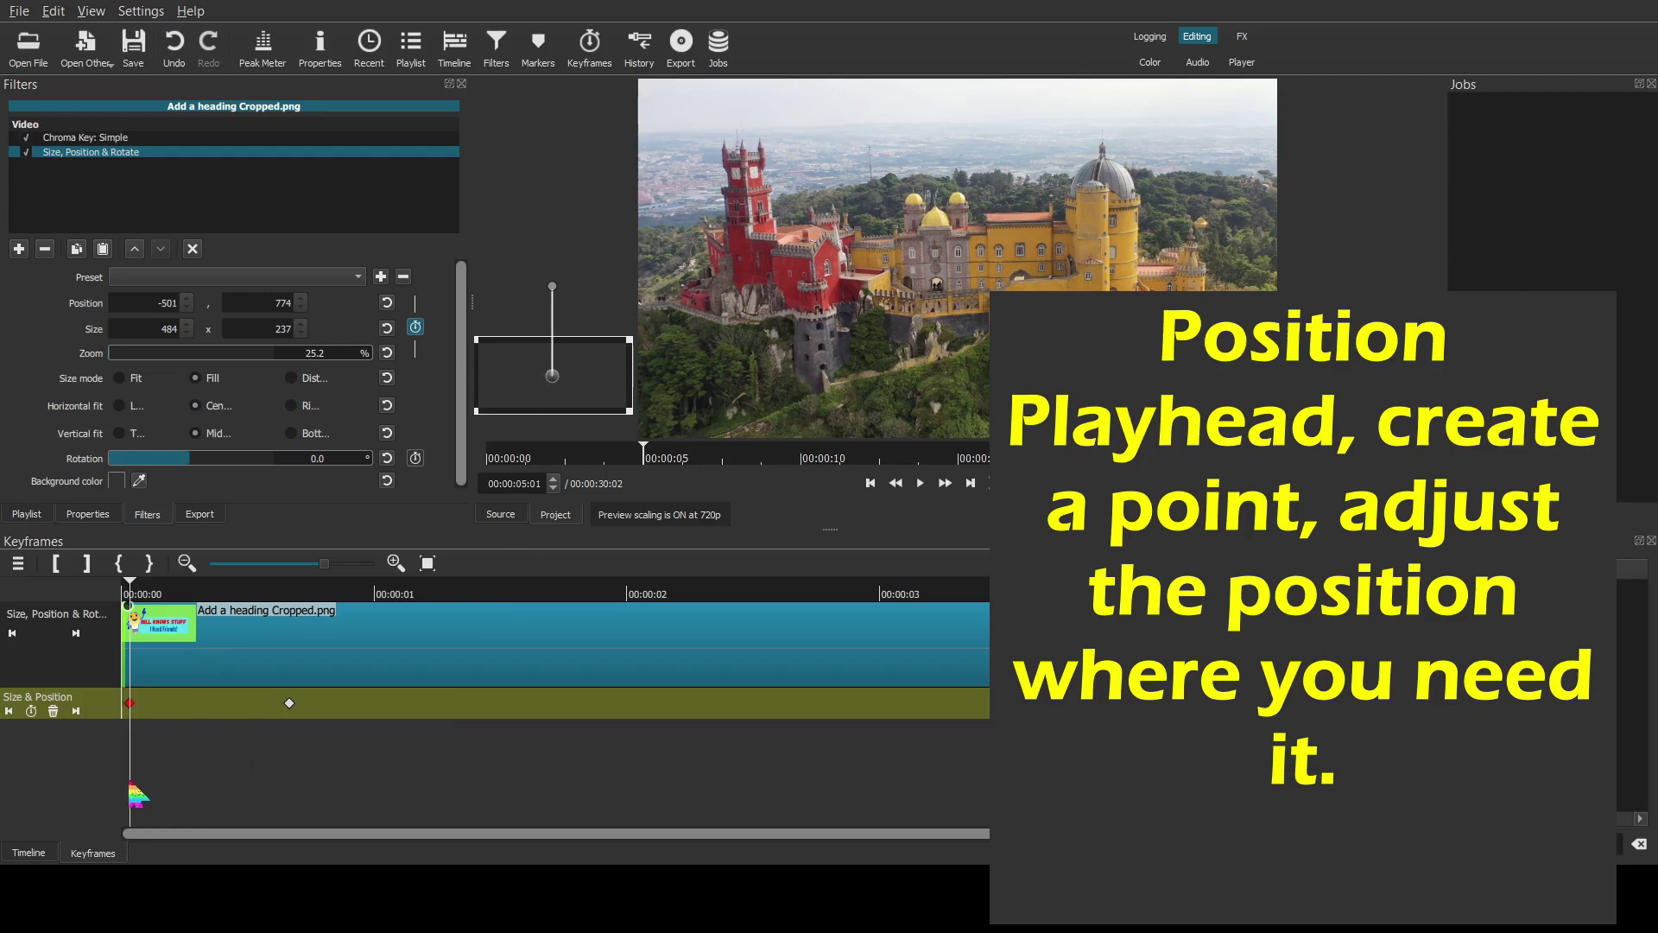
pyautogui.press('Left')
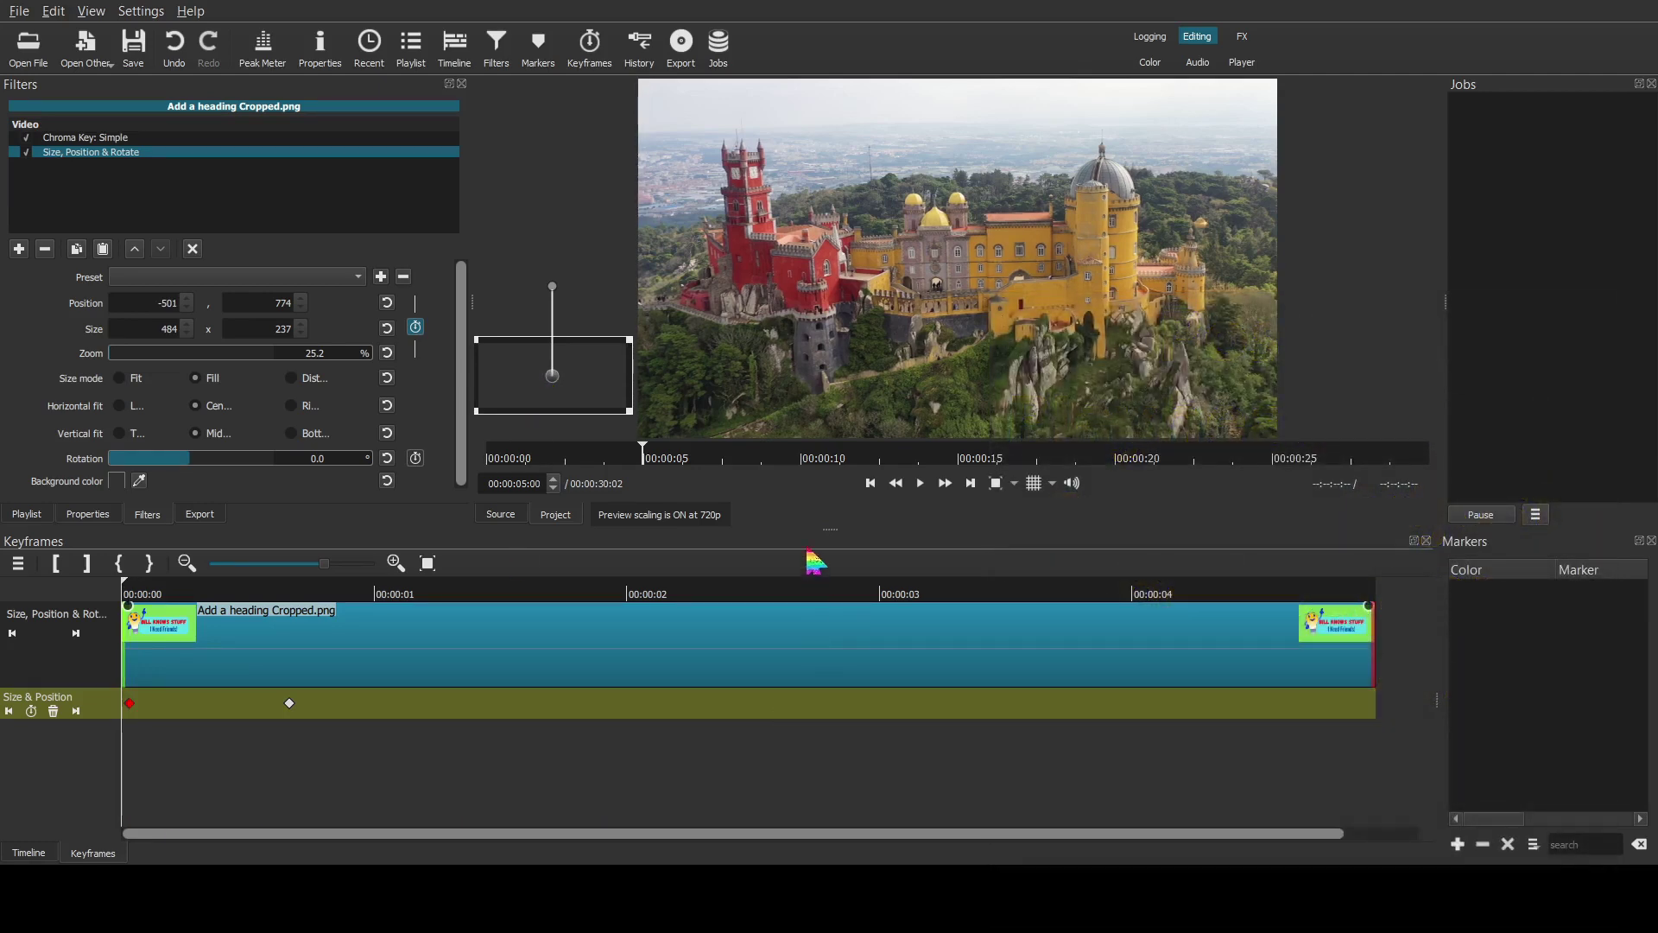
pyautogui.click(920, 484)
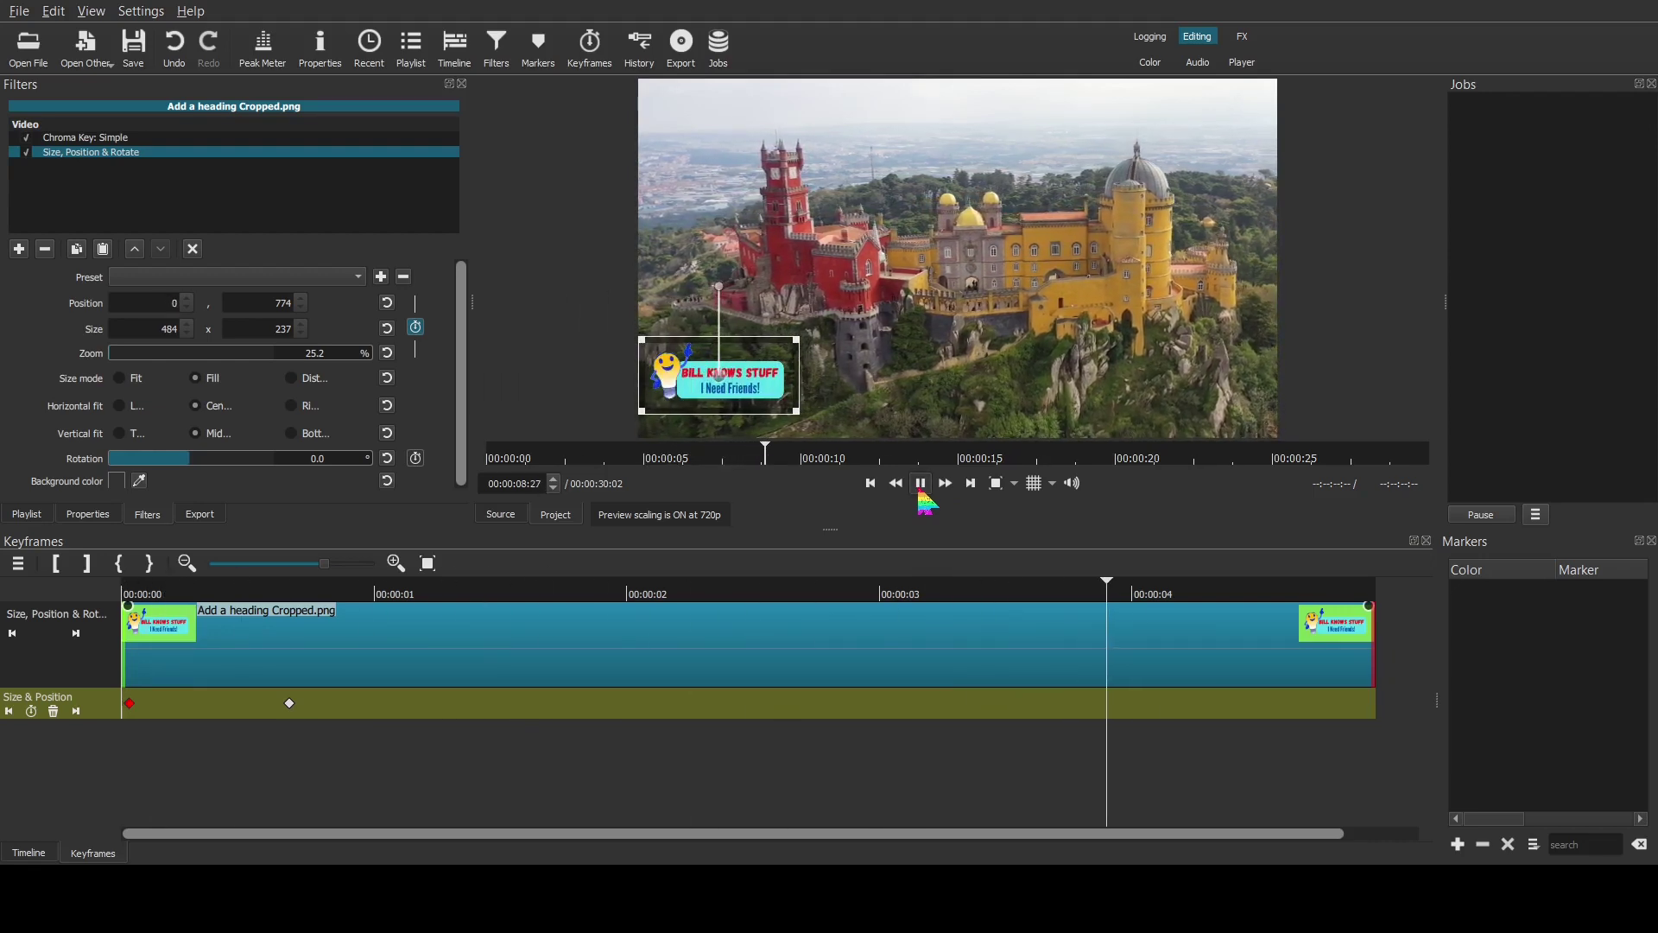
# Add a hold keyframe at 00:00:09:00 and one at 00:00:09:27 with the heading outside the frame's right edge at about 1,939, 789
pyautogui.click(921, 486)
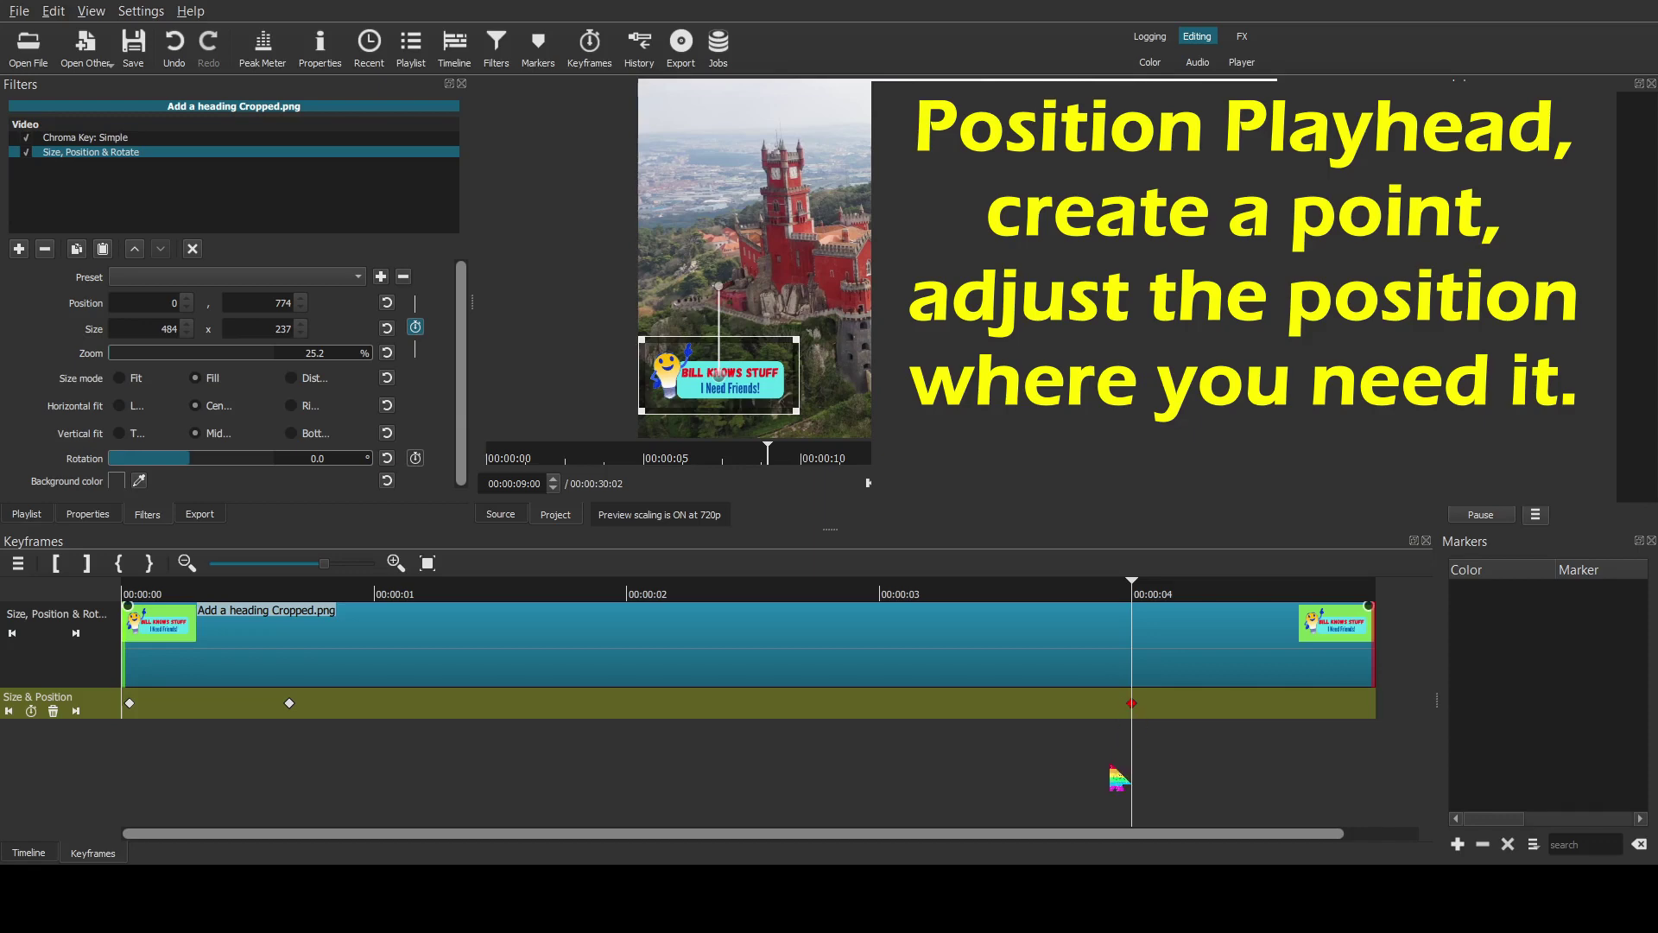
pyautogui.moveTo(1122, 777); pyautogui.dragTo(1362, 756)
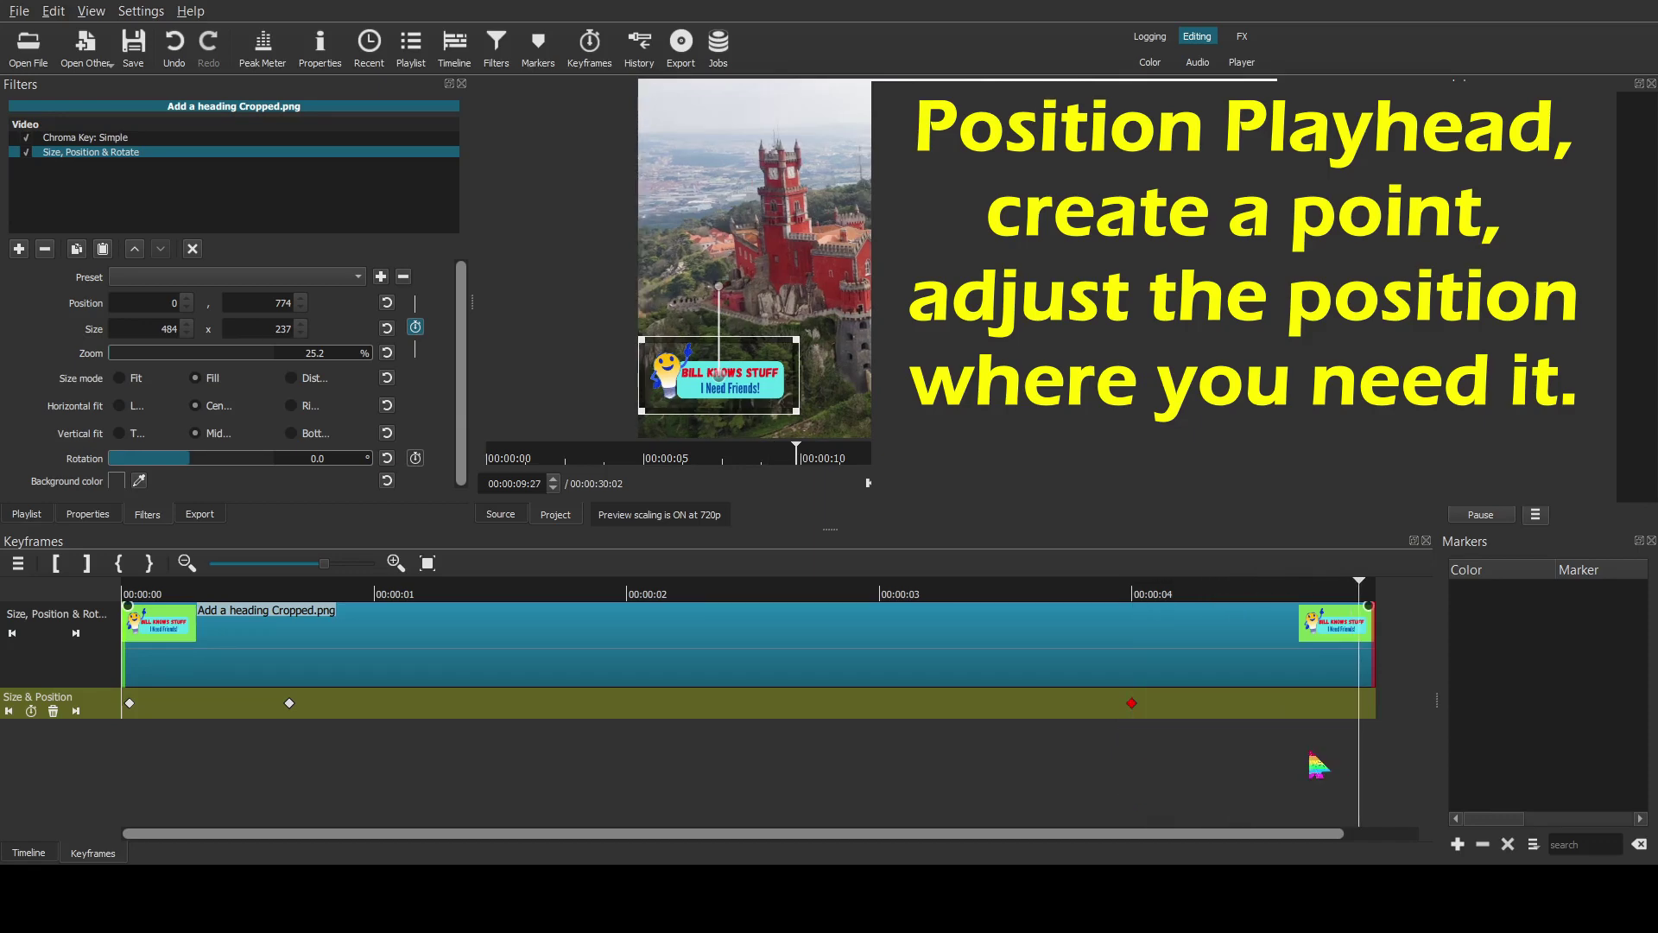
pyautogui.click(31, 711)
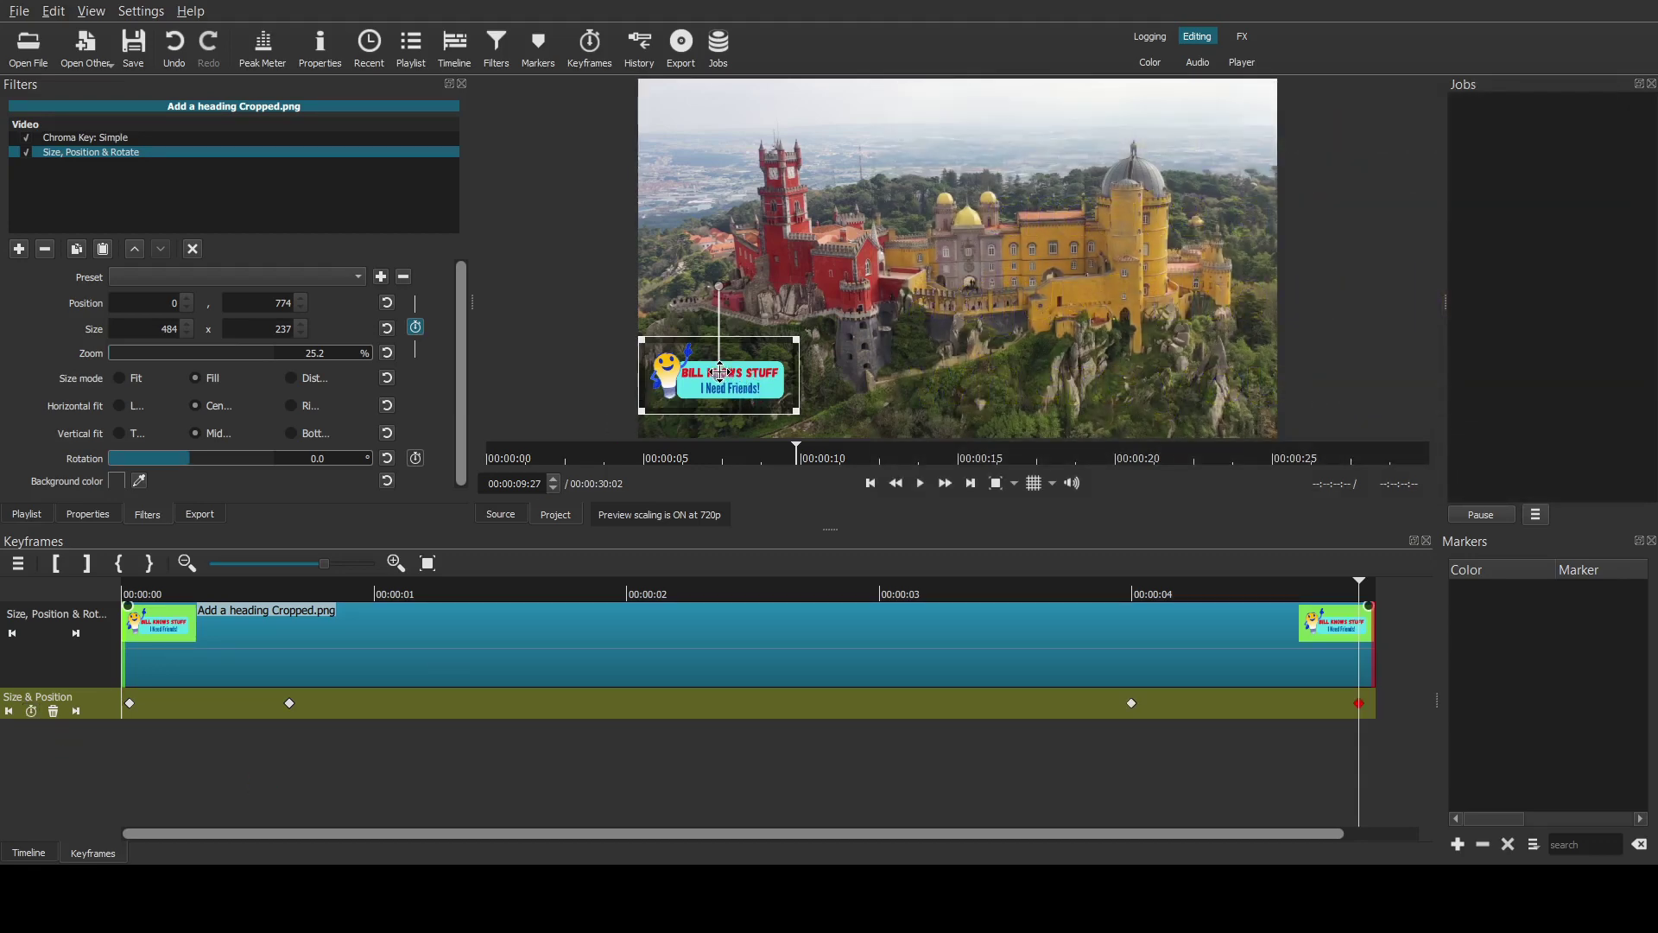
pyautogui.moveTo(720, 374); pyautogui.dragTo(1384, 394)
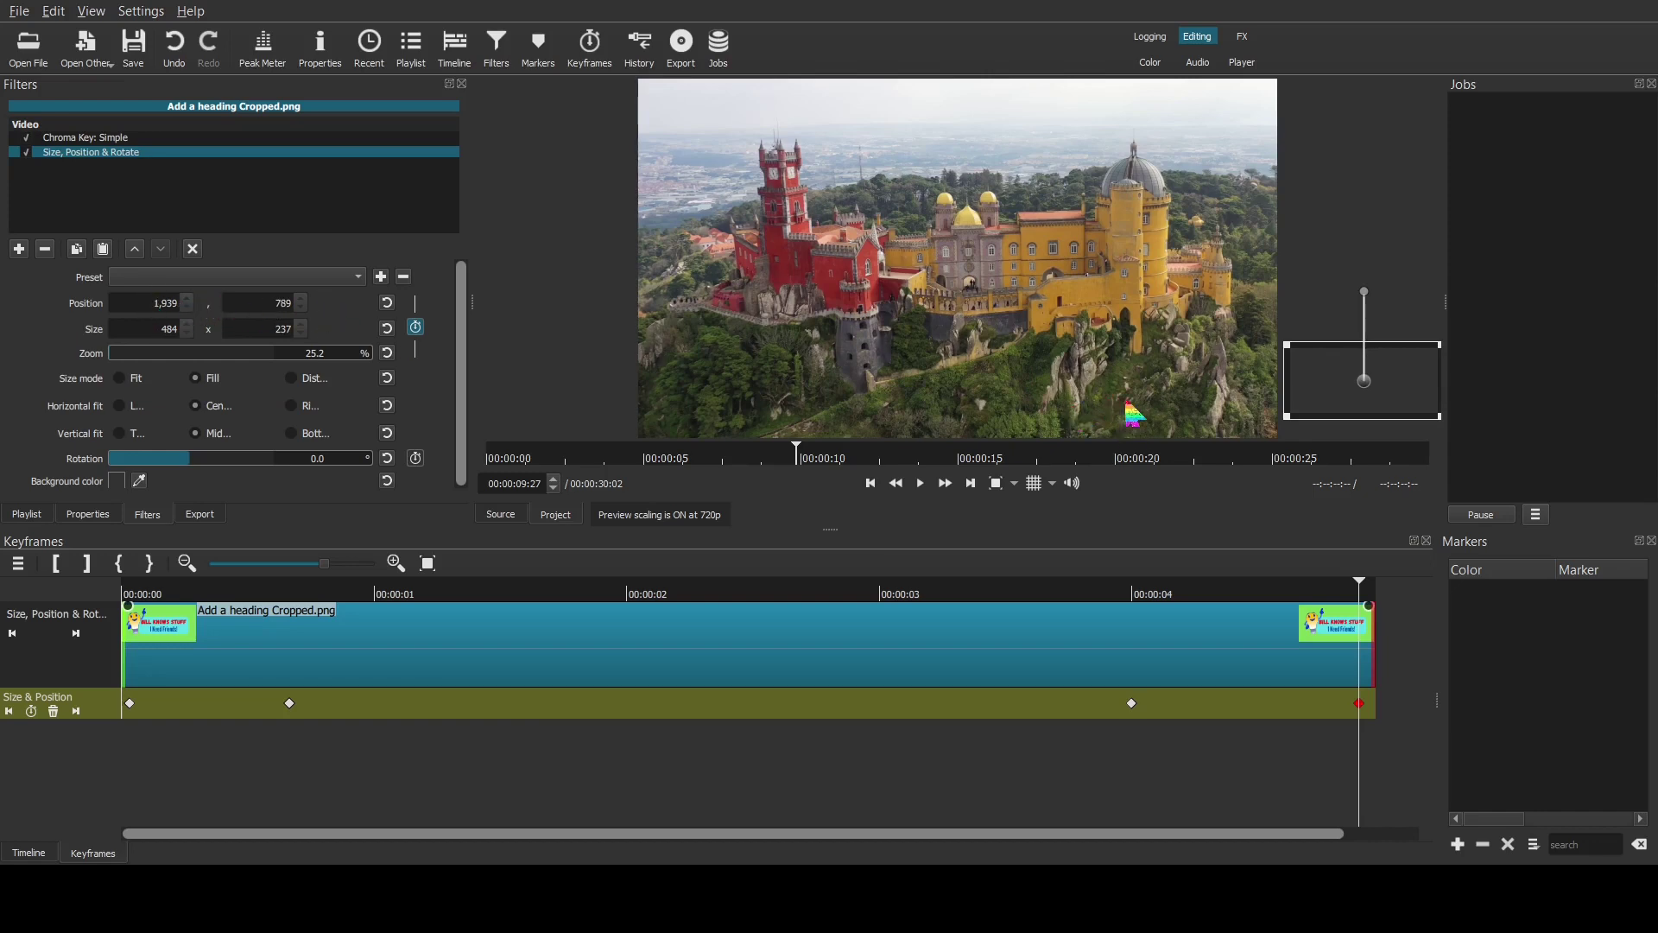
# Return to the timeline and play the heading's slide-in and slide-out starting from 00:00:04:16
pyautogui.moveTo(1362, 770); pyautogui.dragTo(131, 786)
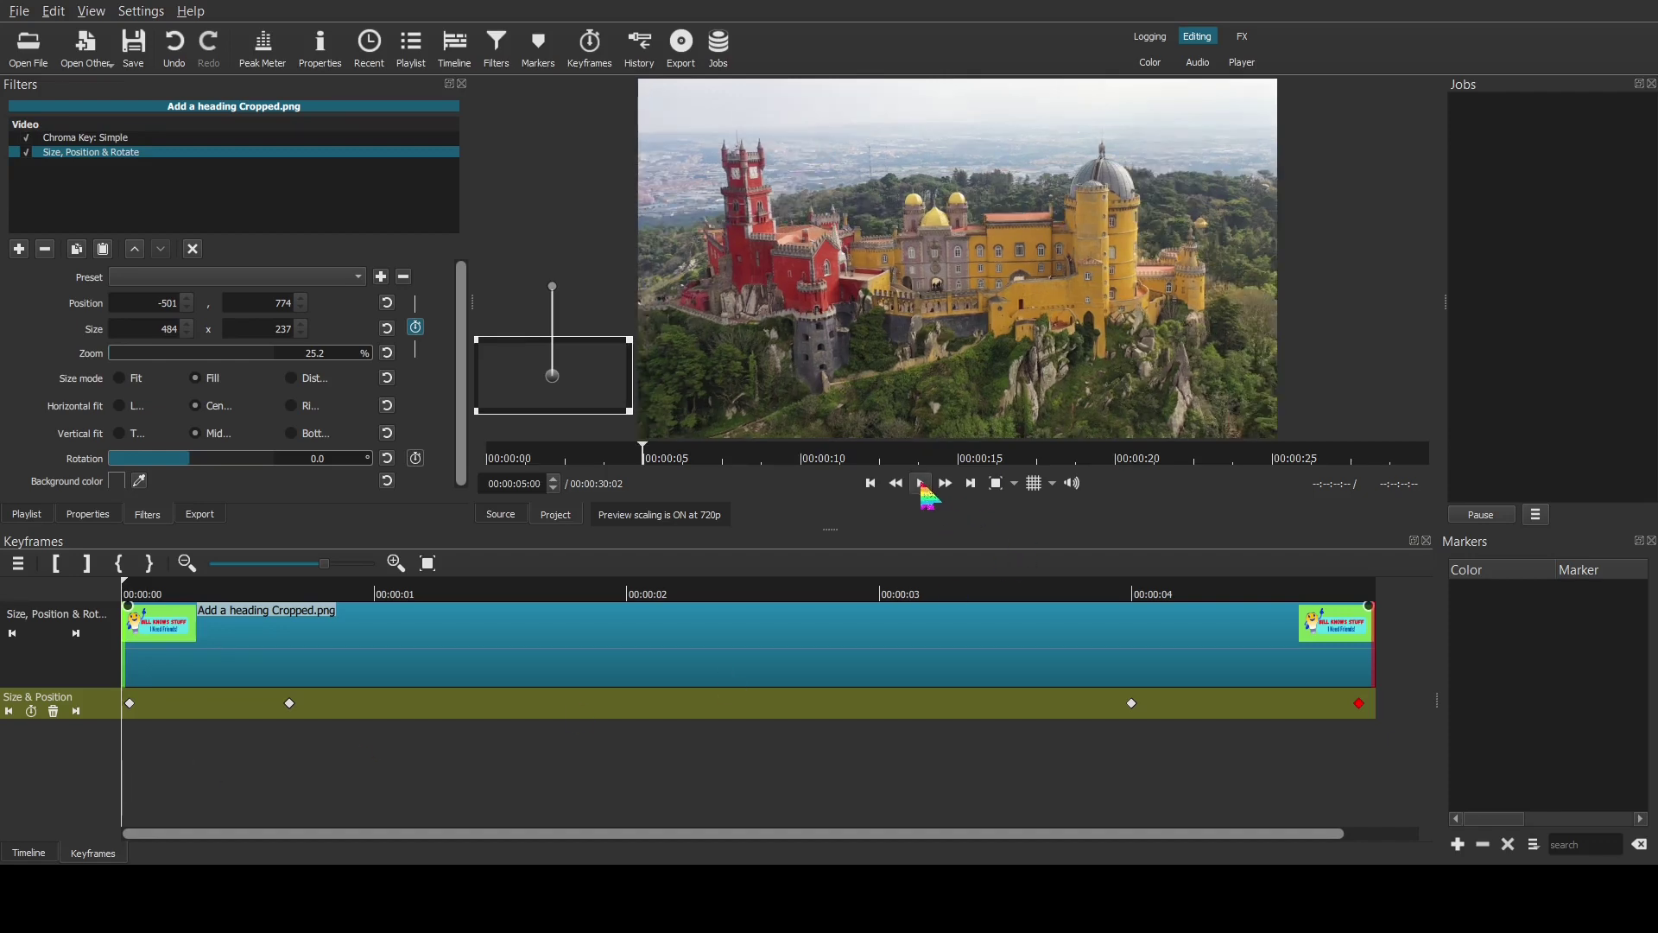
pyautogui.click(29, 853)
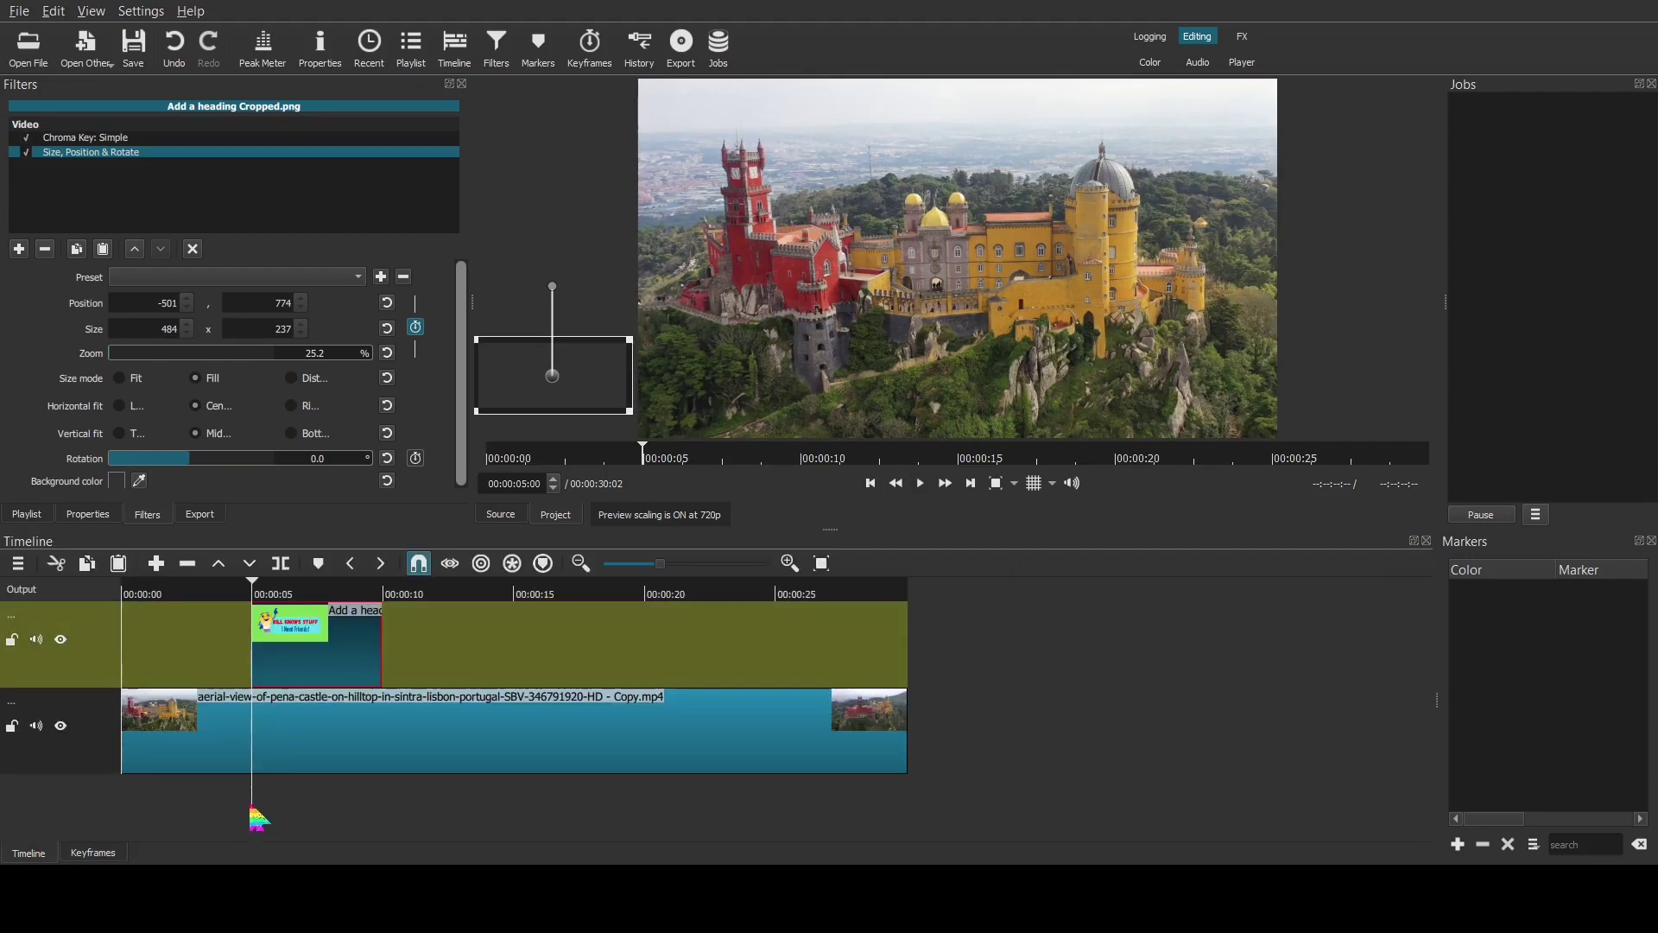
pyautogui.moveTo(251, 808); pyautogui.dragTo(240, 806)
pyautogui.click(182, 754)
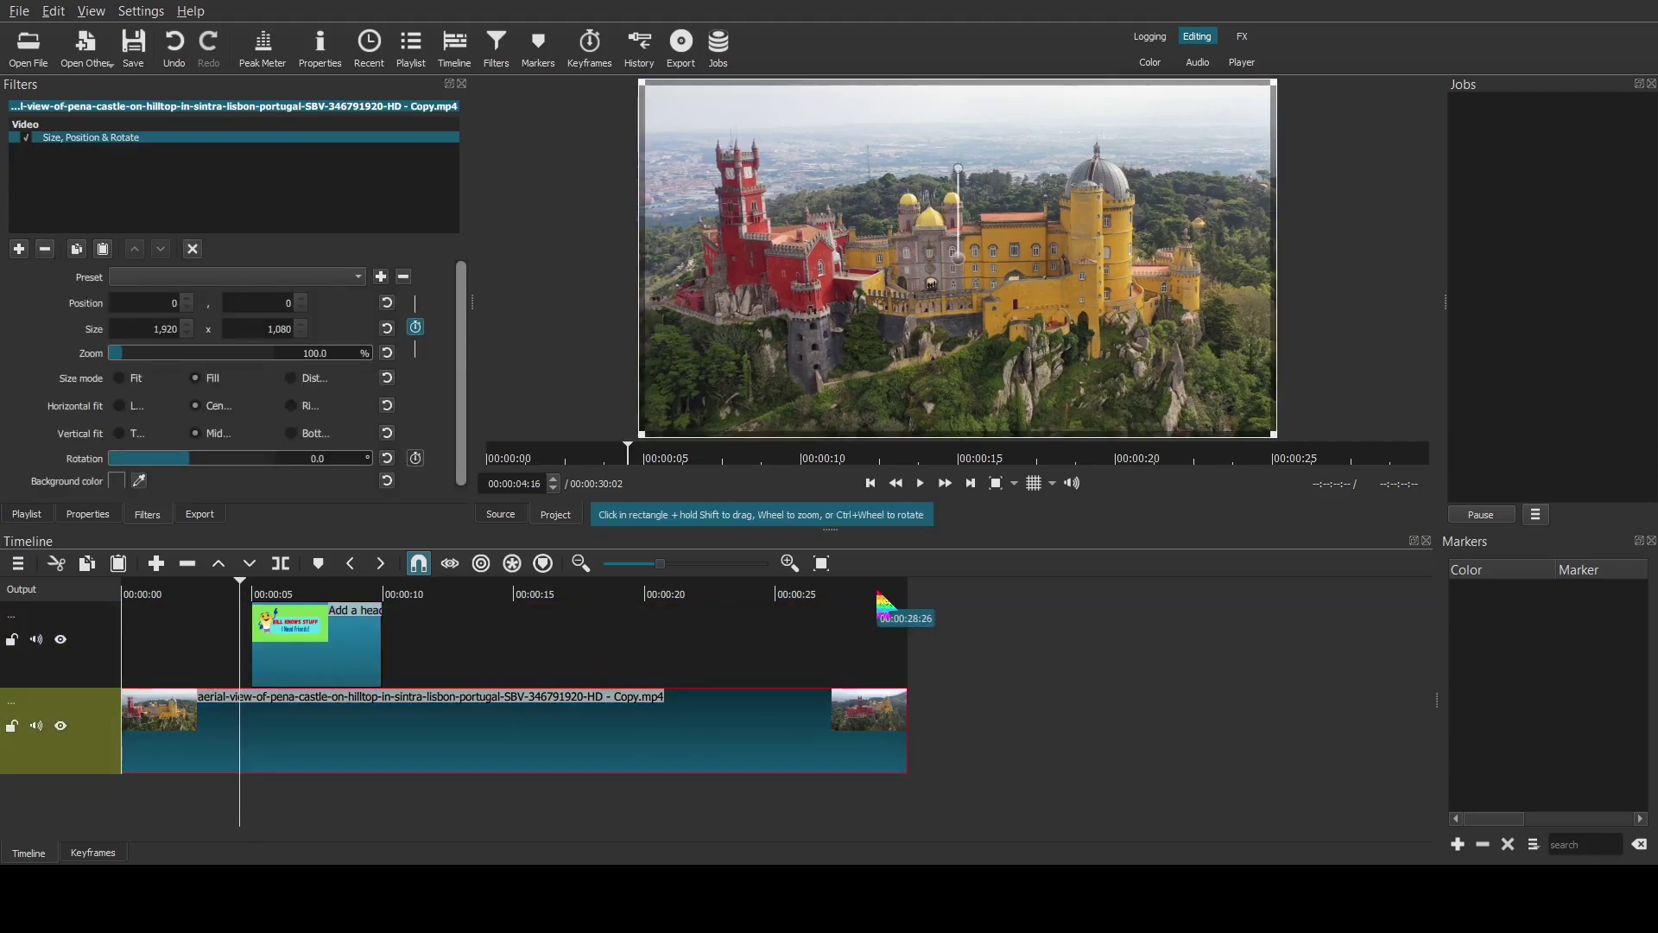
pyautogui.click(81, 767)
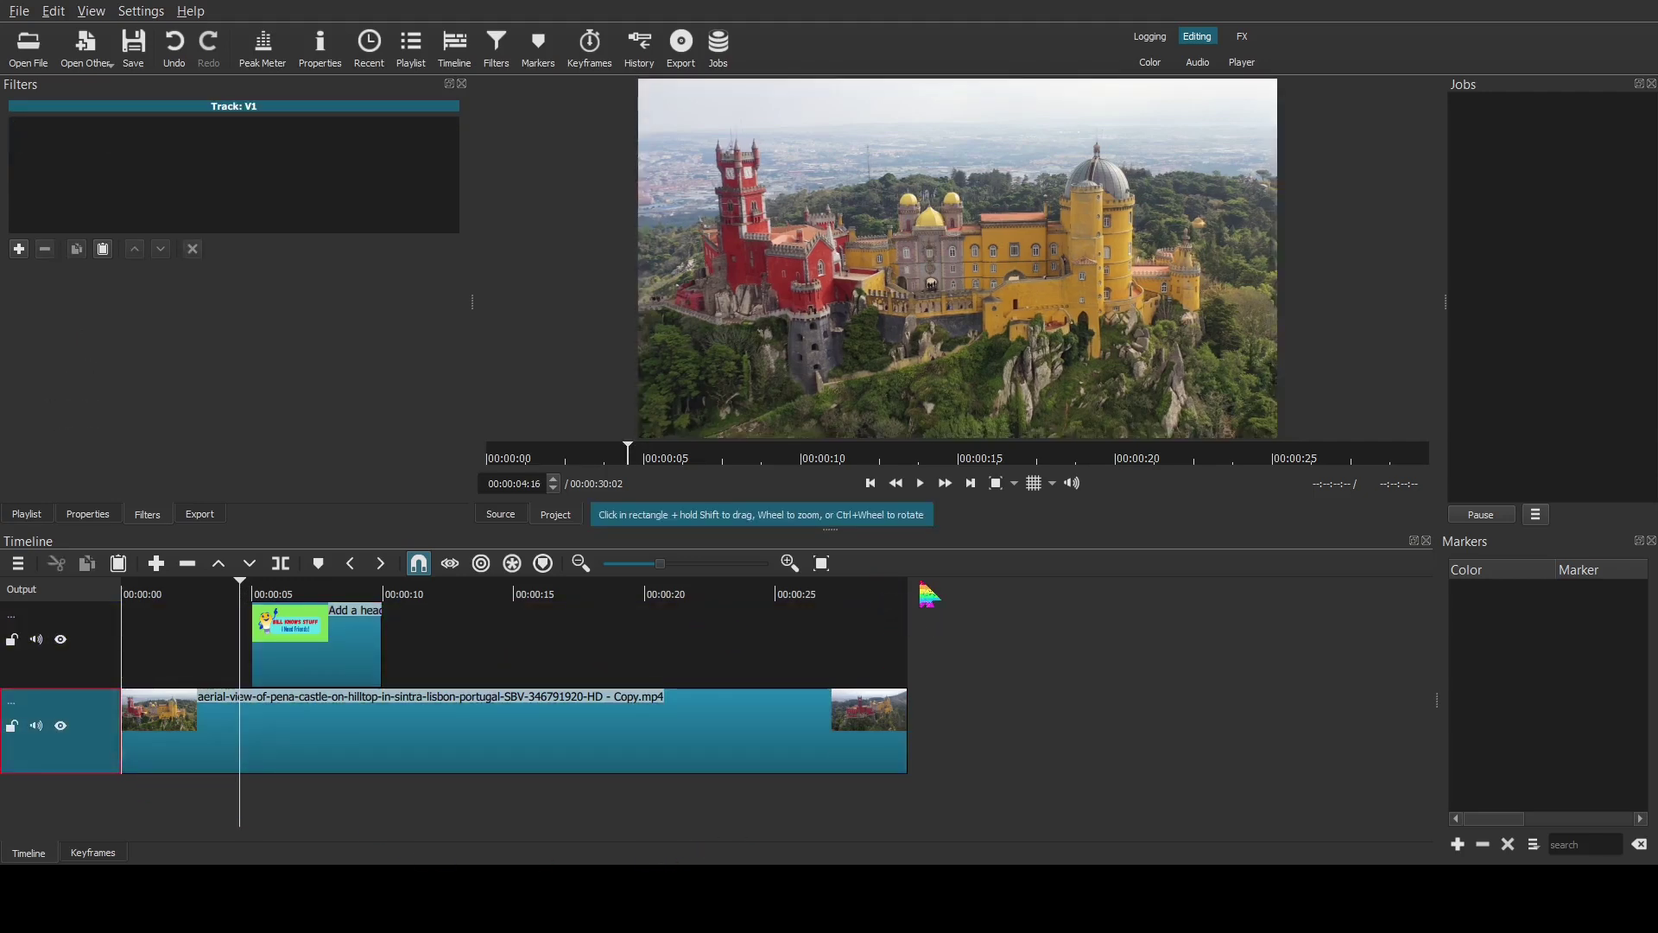
pyautogui.click(921, 483)
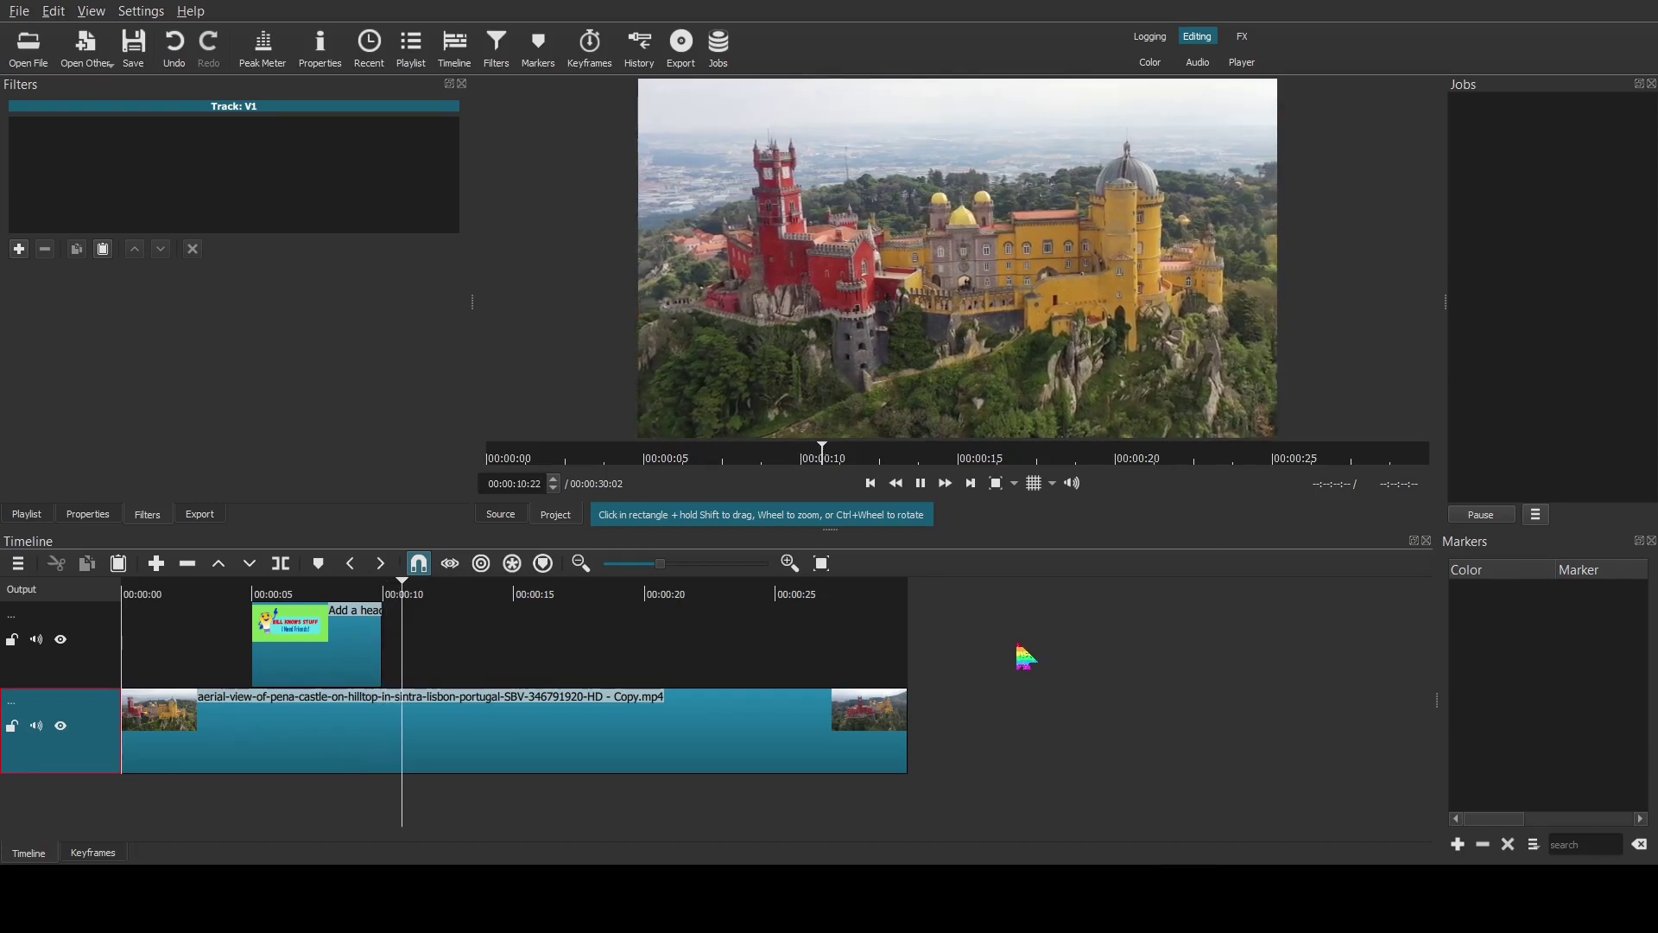
pyautogui.click(924, 486)
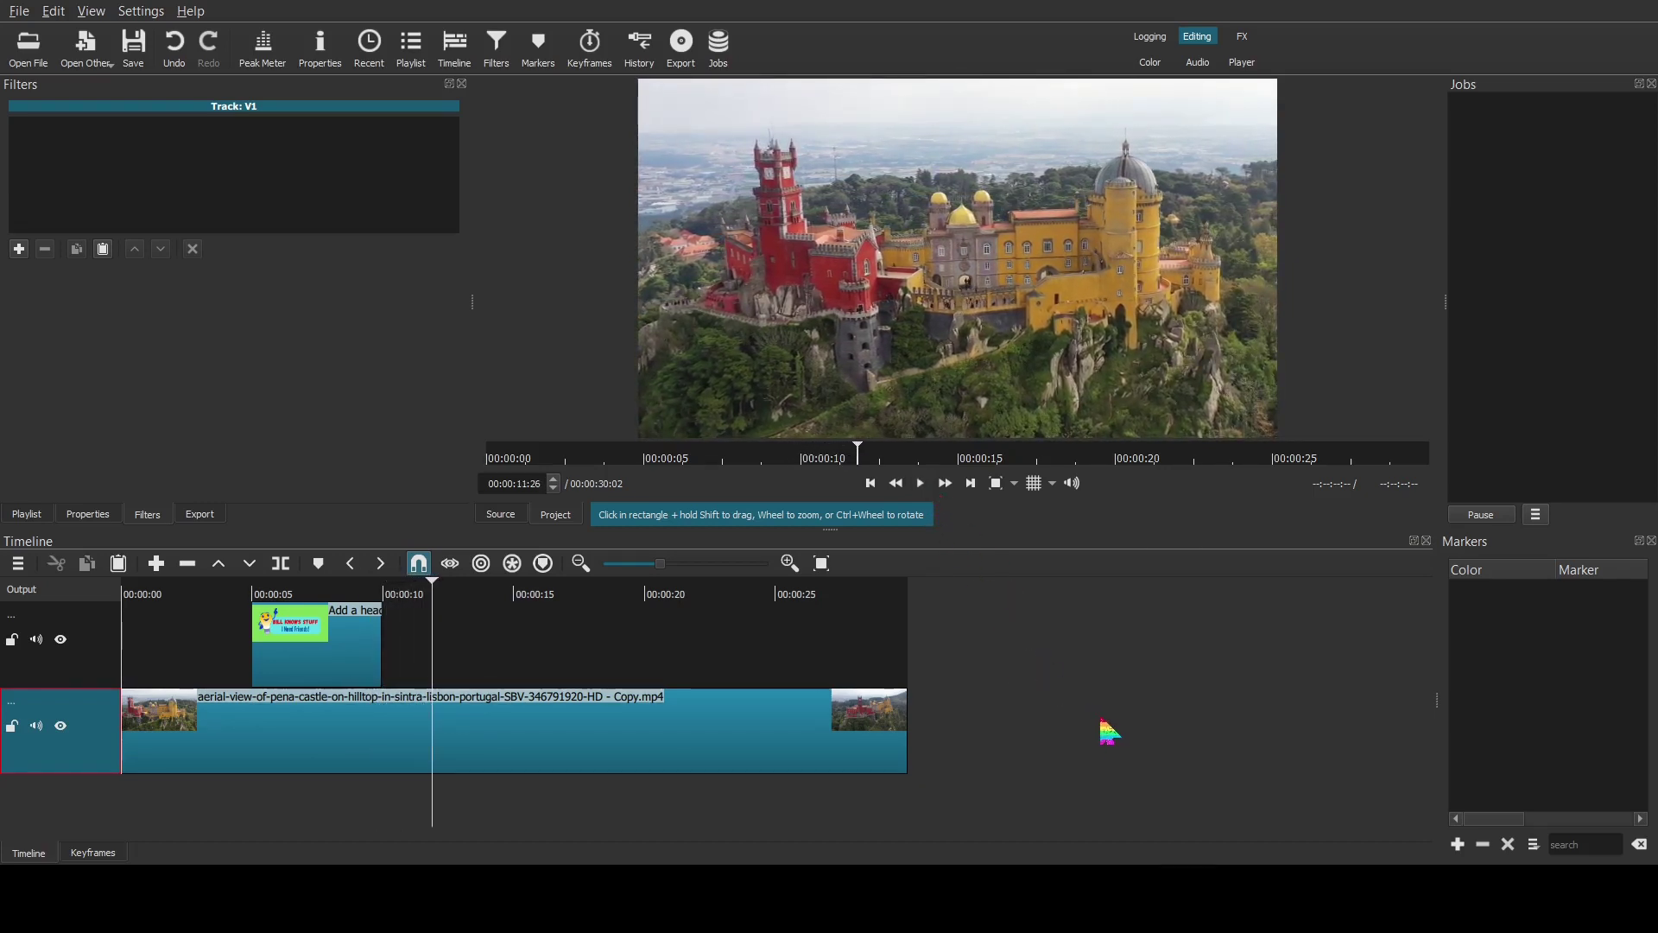
# Select the heading image, open its Size, Position & Rotate keyframes and place the playhead at 00:00:06:00
pyautogui.moveTo(432, 816); pyautogui.dragTo(294, 803)
pyautogui.click(325, 639)
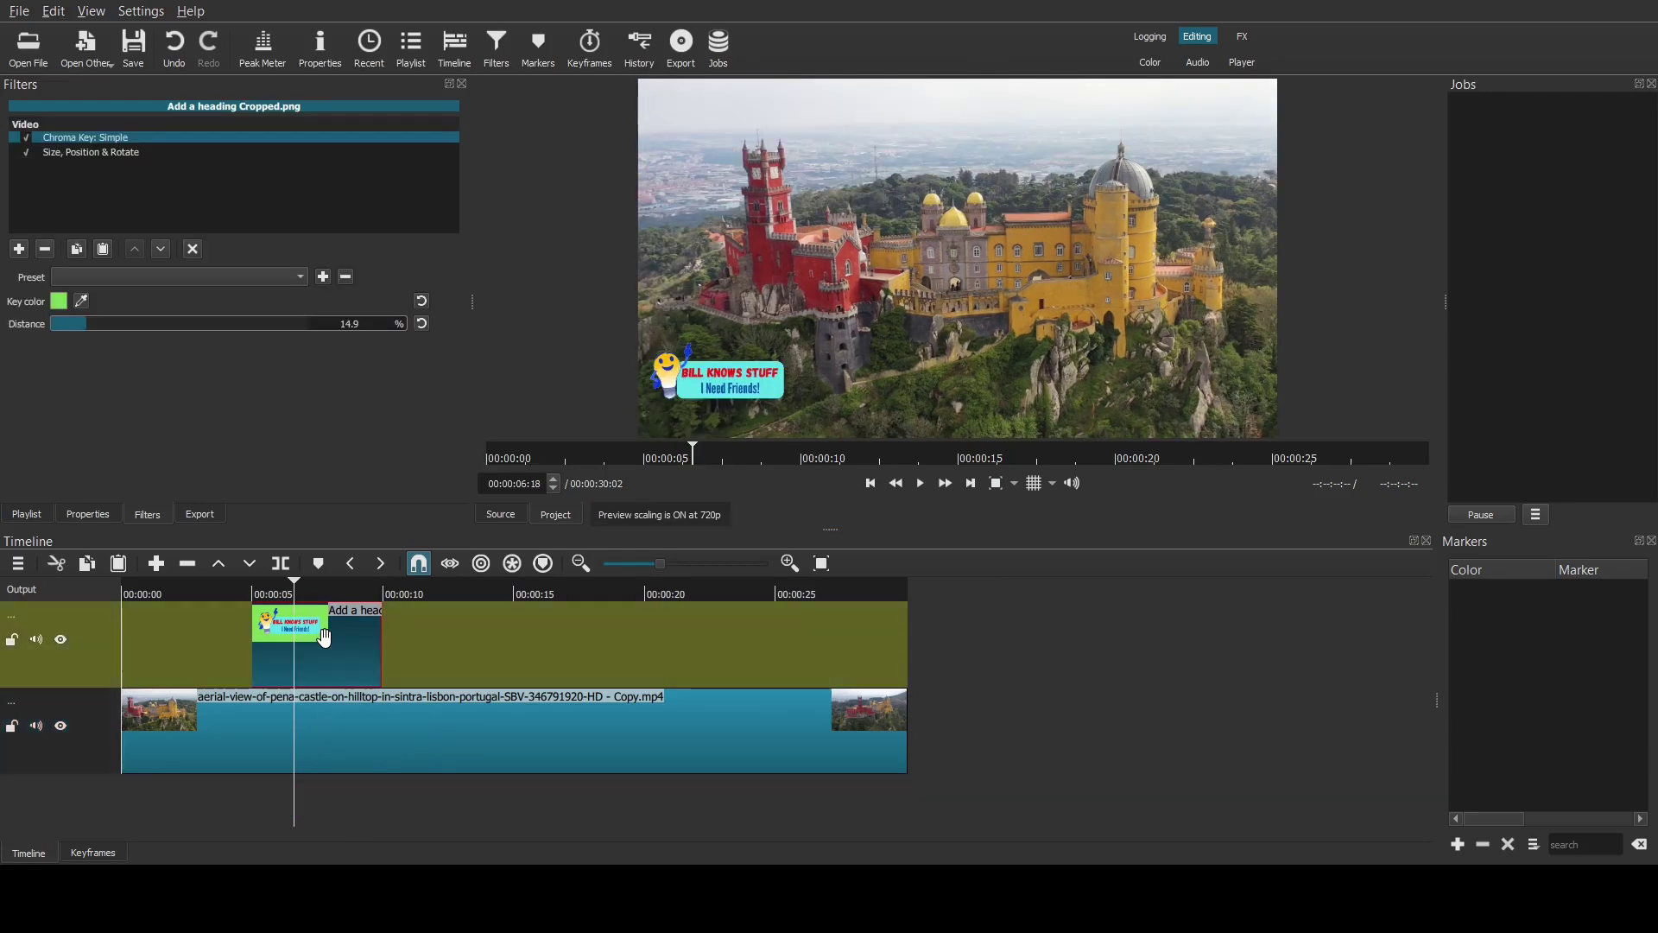
pyautogui.moveTo(304, 812); pyautogui.dragTo(276, 813)
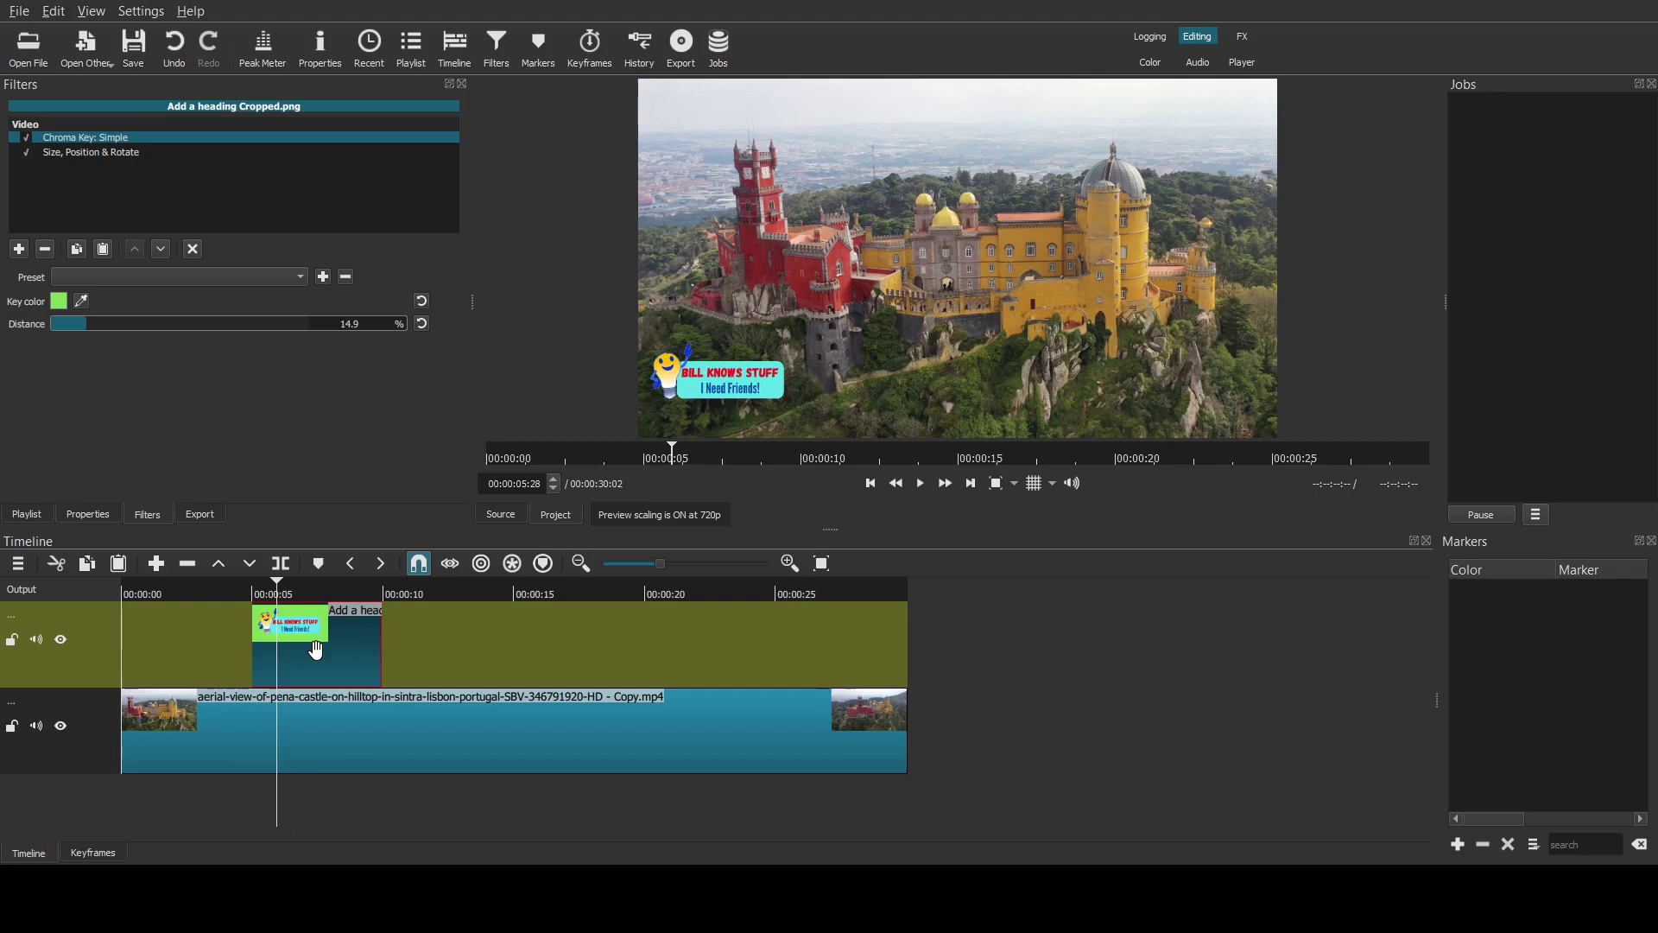
pyautogui.click(94, 853)
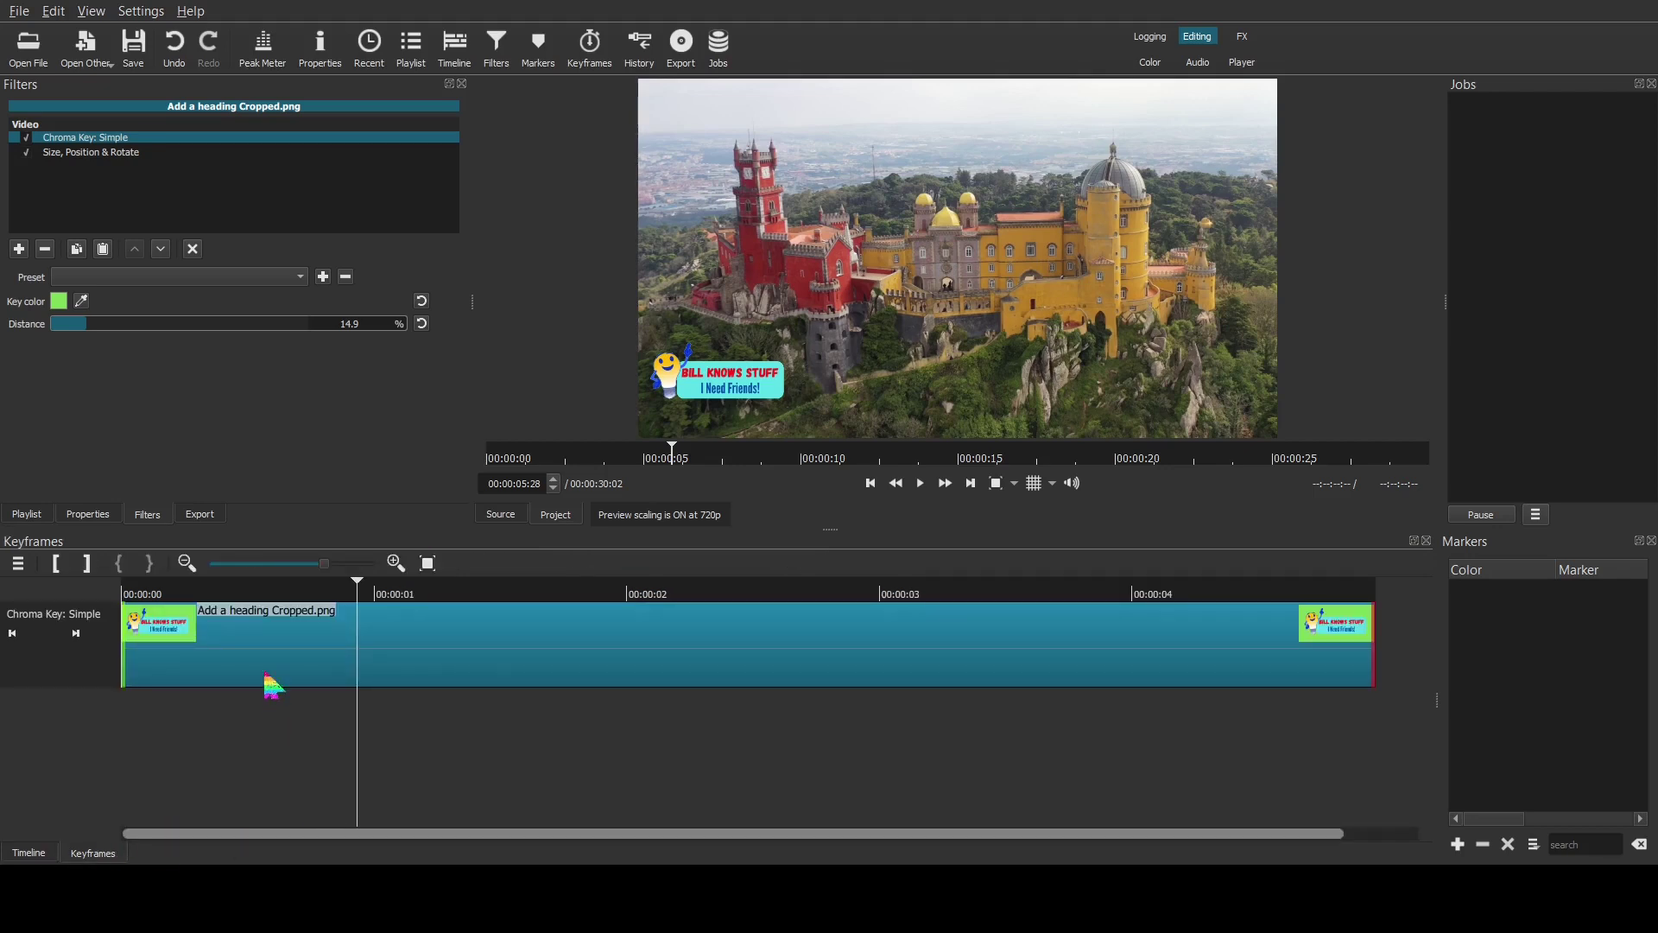
pyautogui.click(132, 156)
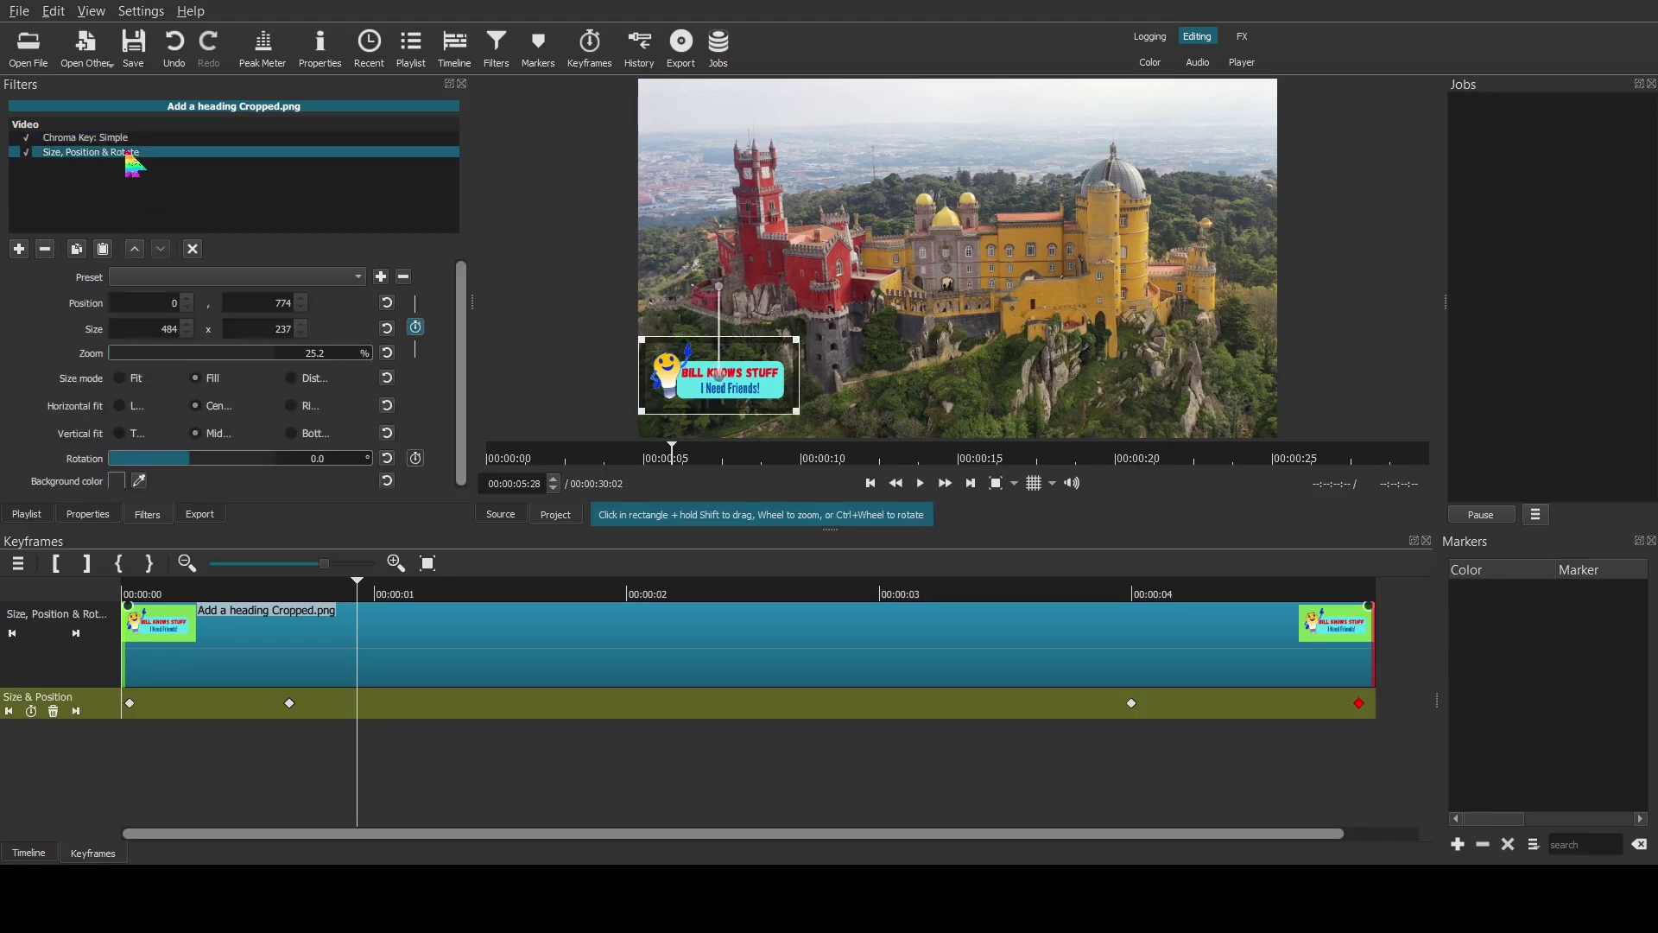
pyautogui.moveTo(351, 786)
pyautogui.mouseDown()
pyautogui.moveTo(295, 777)
pyautogui.moveTo(378, 777)
pyautogui.mouseUp()
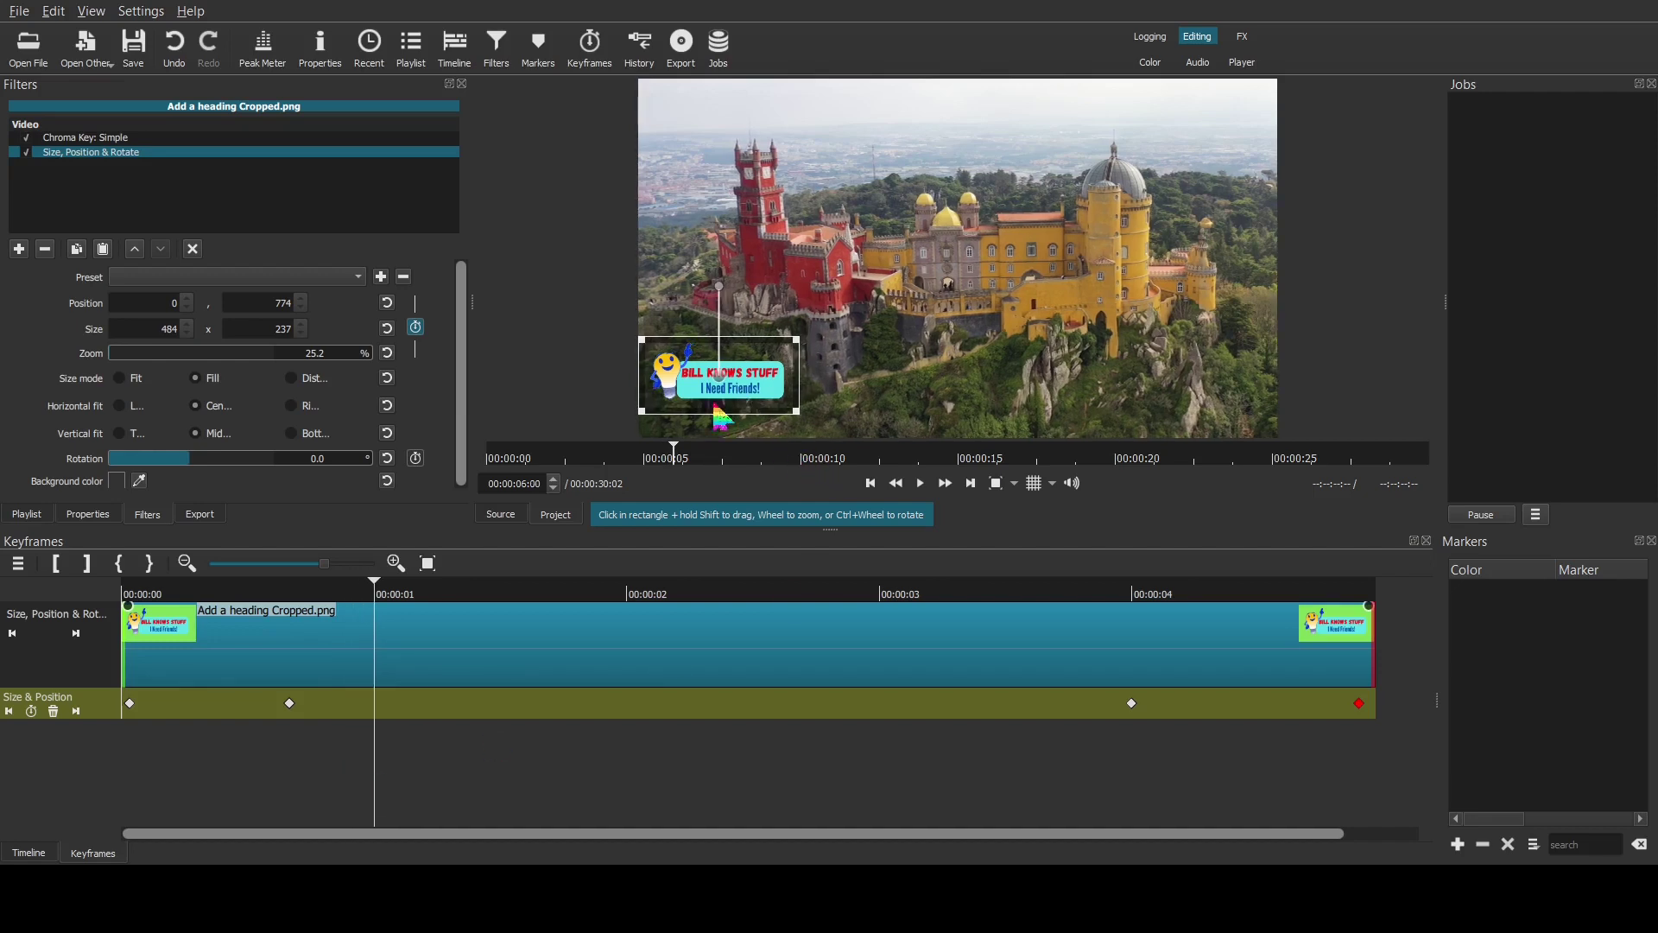
pyautogui.click(386, 791)
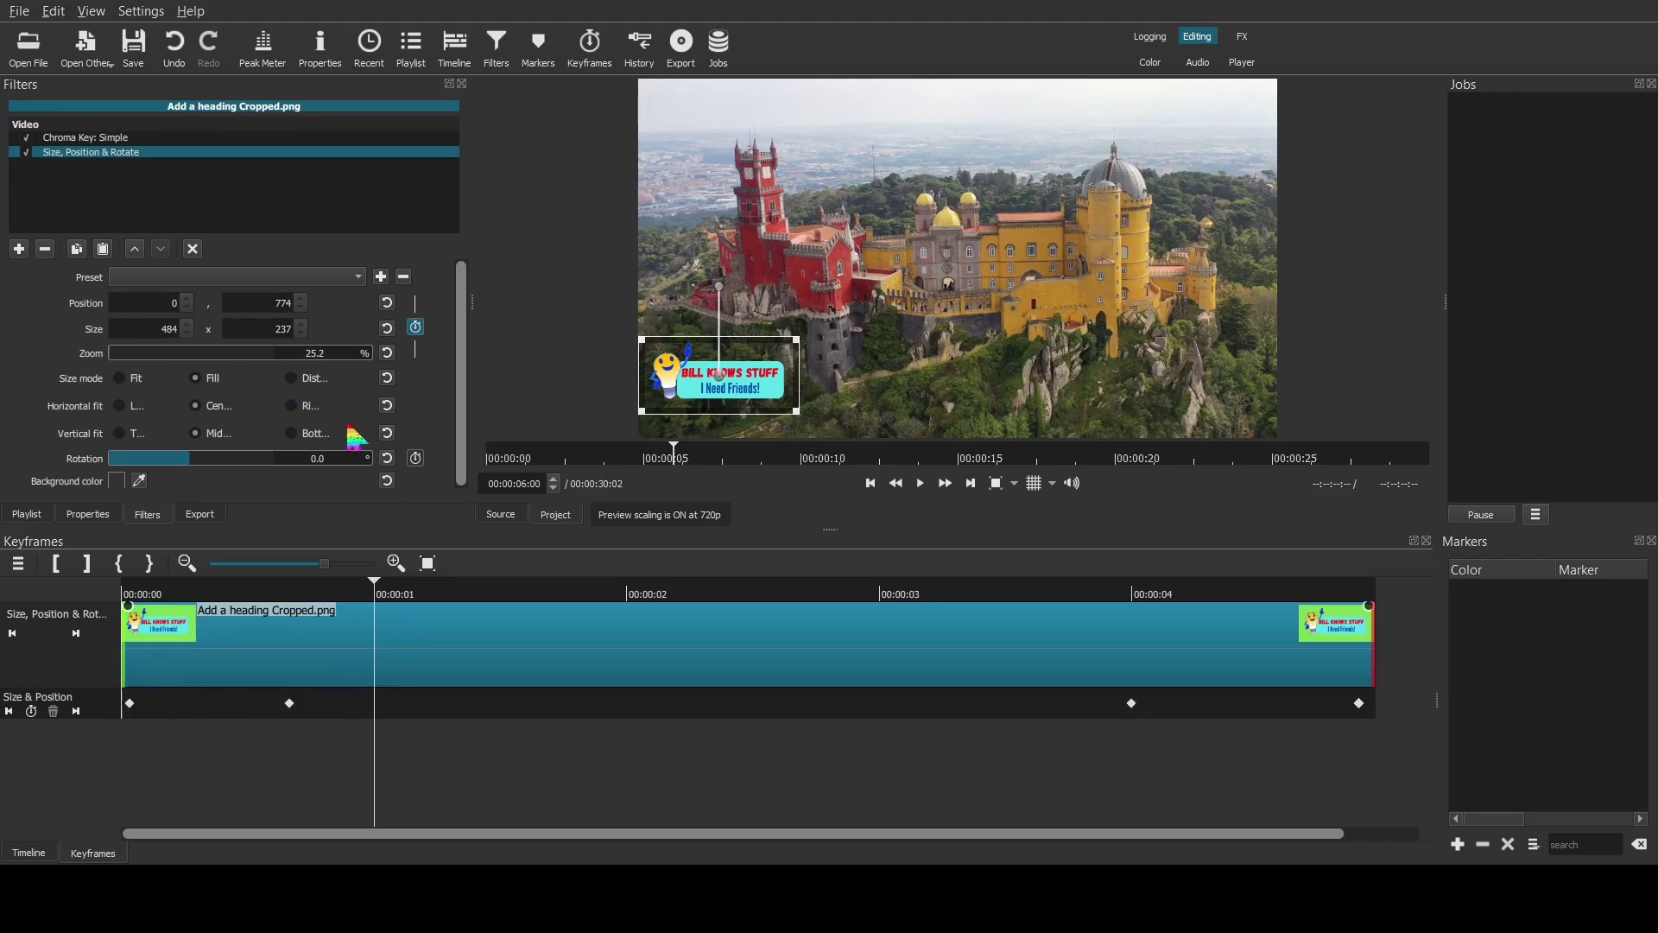
# Enable rotation keyframes for the heading at 00:00:06:00 and set the rotation to 5.0
pyautogui.click(416, 458)
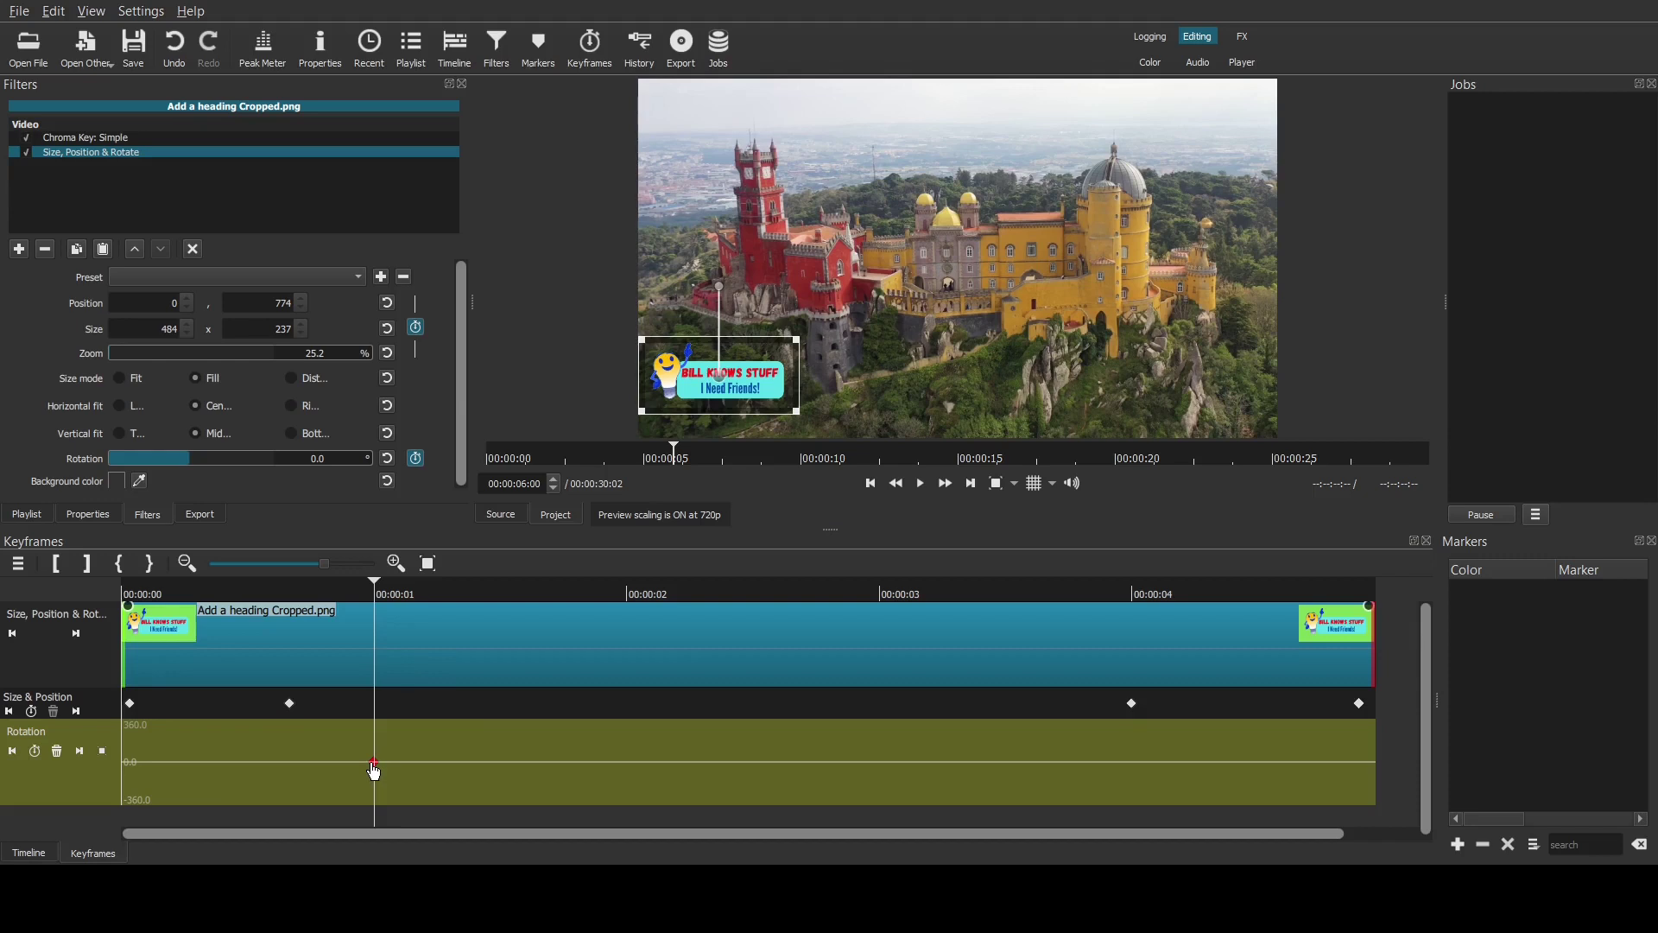
pyautogui.click(294, 465)
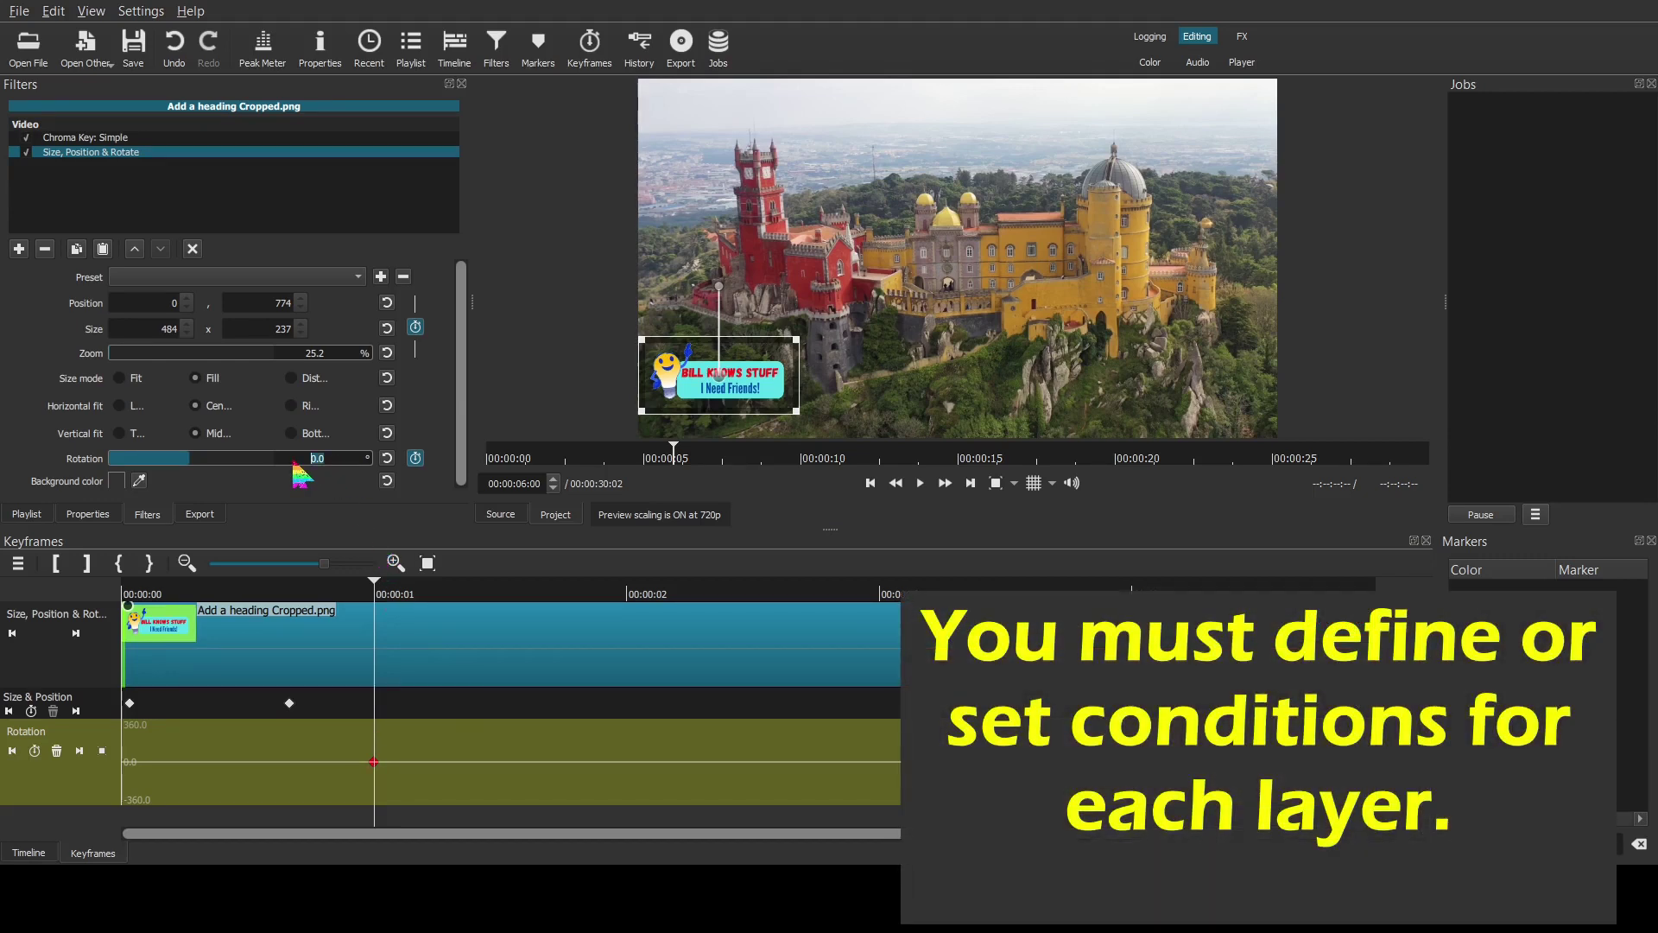
pyautogui.write('5')
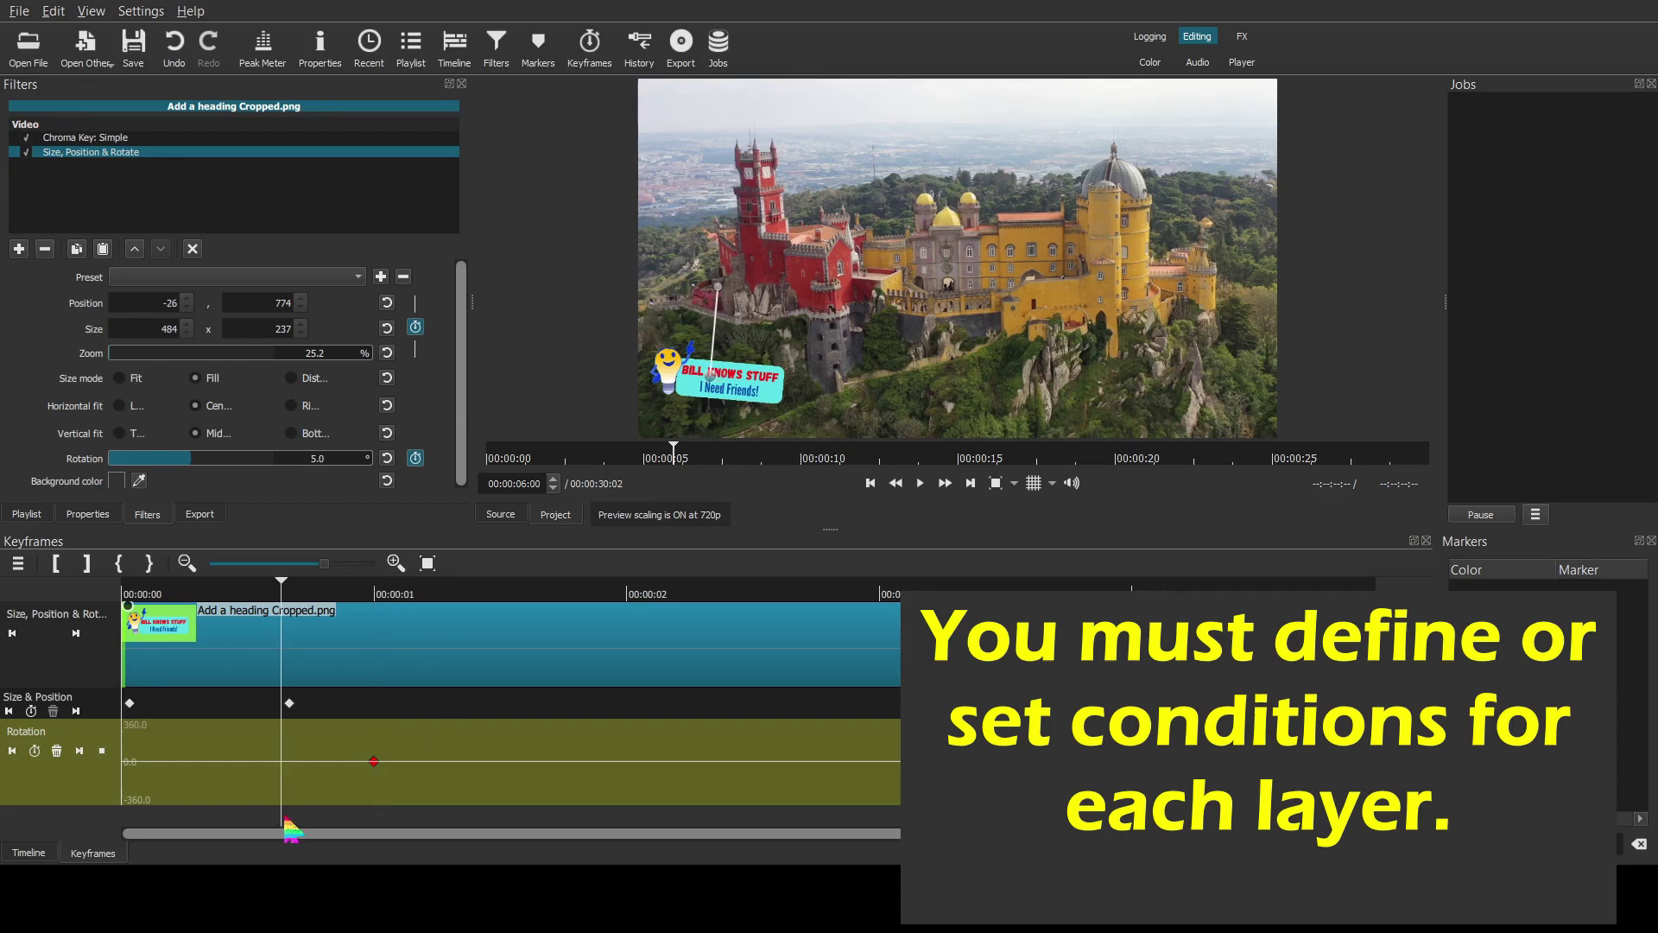
# Add a rotation keyframe at 00:00:05:20, aligned with the second position keyframe, and set its rotation to 0
pyautogui.press('Left')
pyautogui.press('Left')
pyautogui.press('Left')
pyautogui.press('Left')
pyautogui.press('Left')
pyautogui.press('Left')
pyautogui.press('Right')
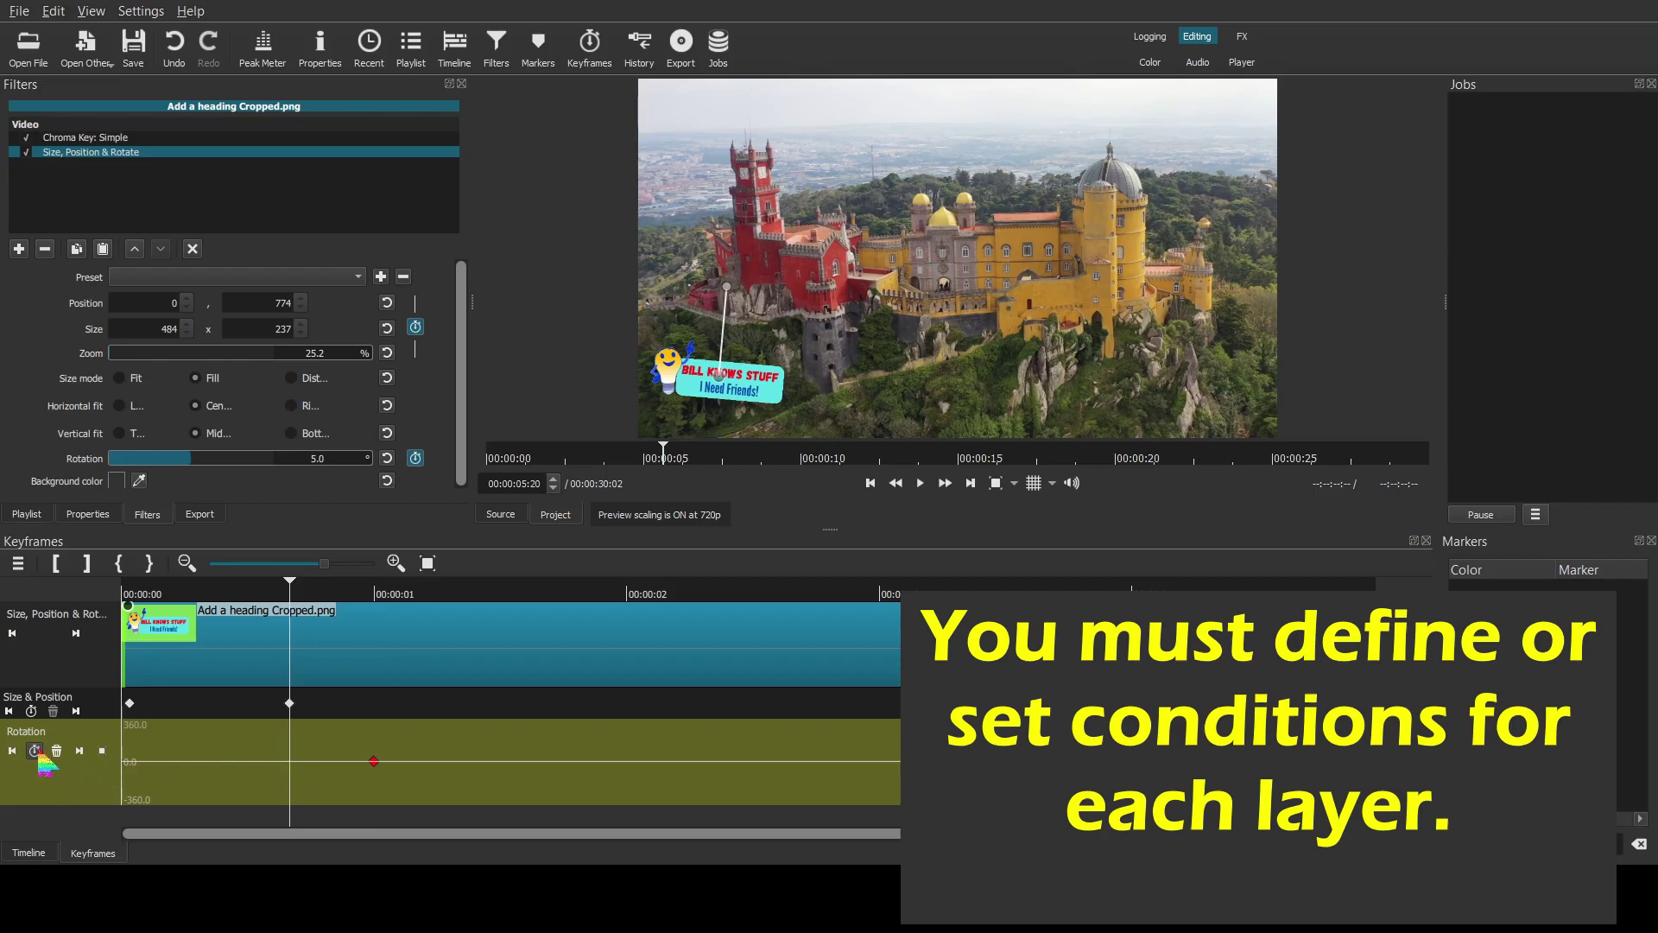
pyautogui.doubleClick(304, 458)
pyautogui.write('0')
pyautogui.press('Return')
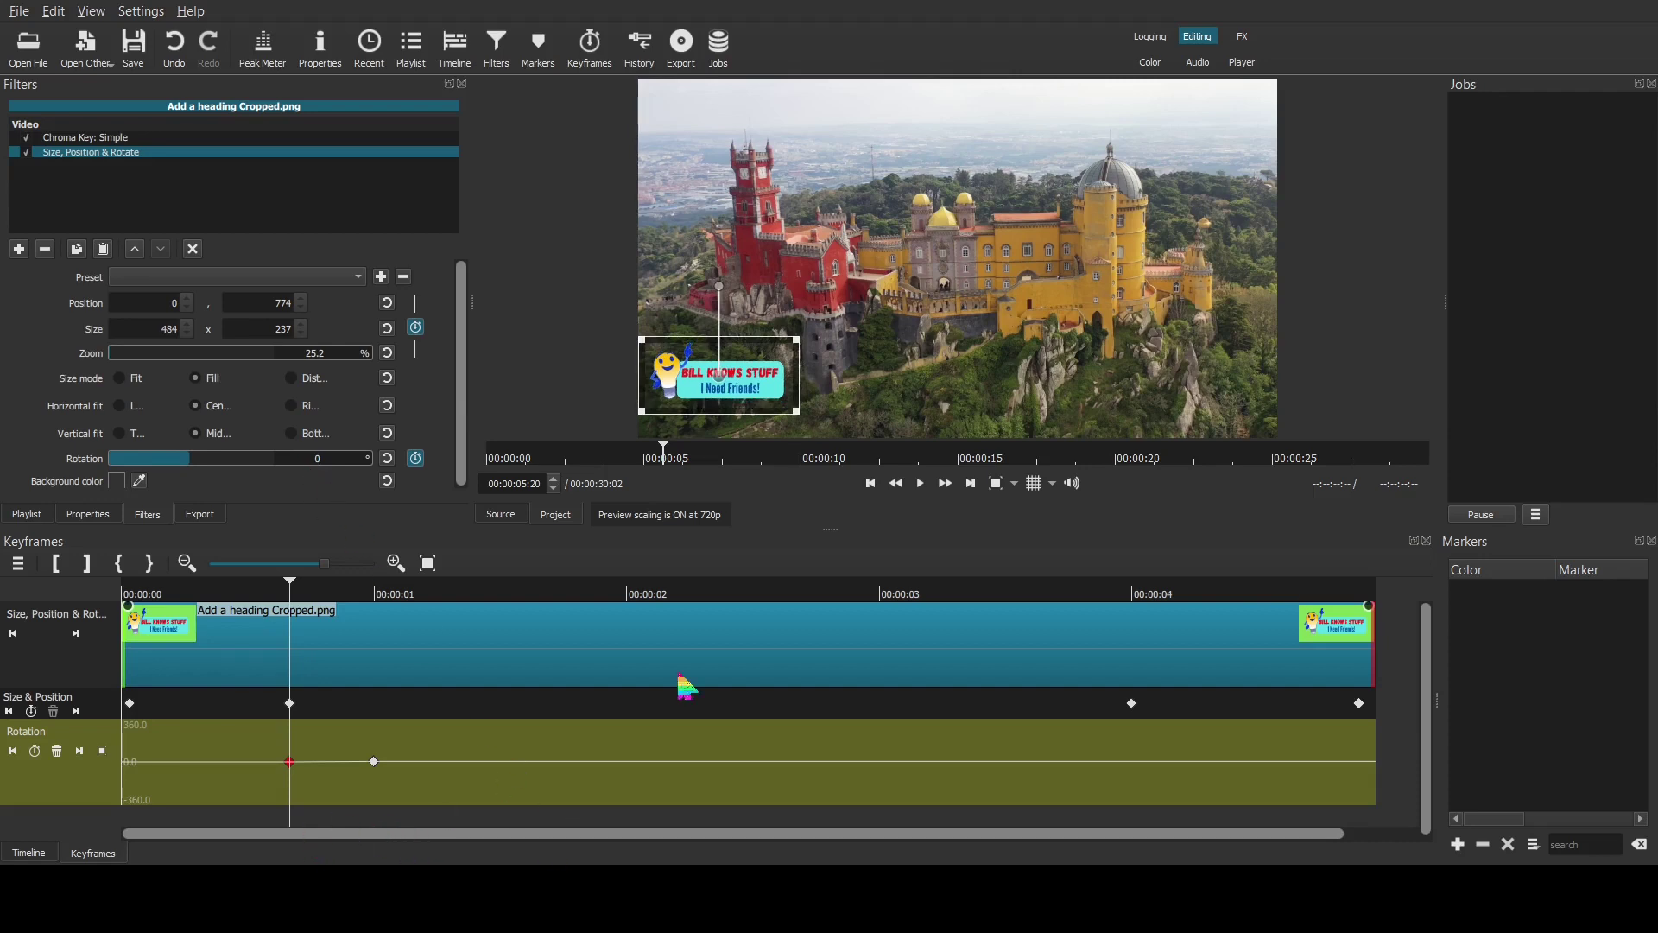
# Play the heading's tilt, then return the playhead to the rotation keyframe at 00:00:06:00
pyautogui.click(920, 484)
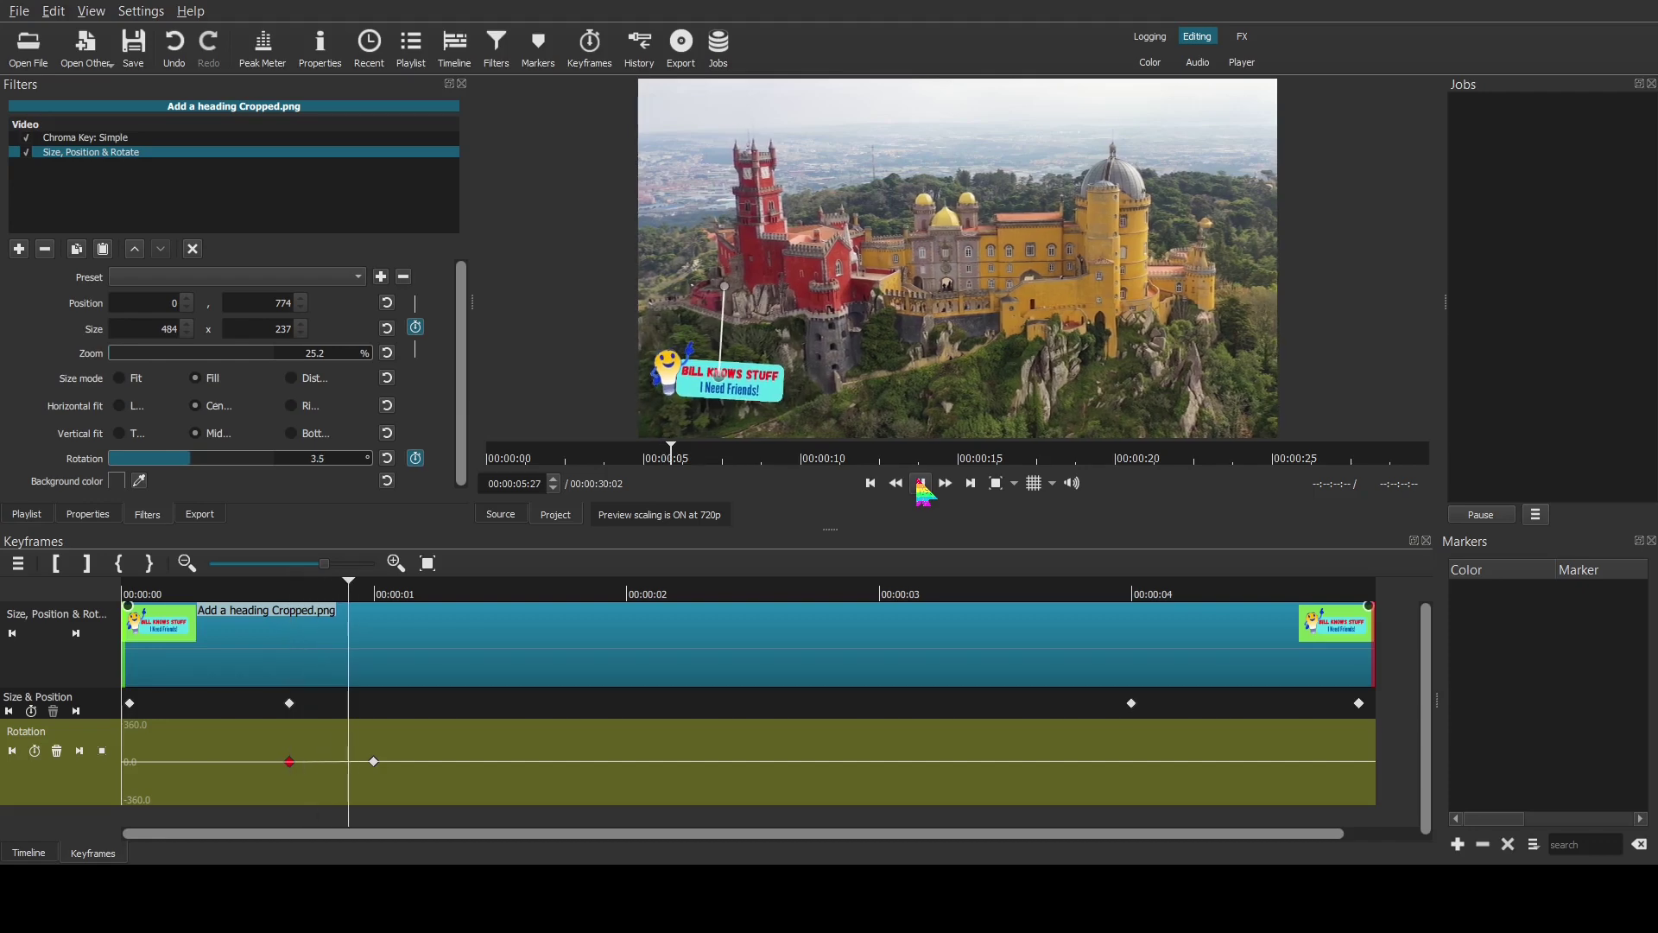
pyautogui.click(920, 484)
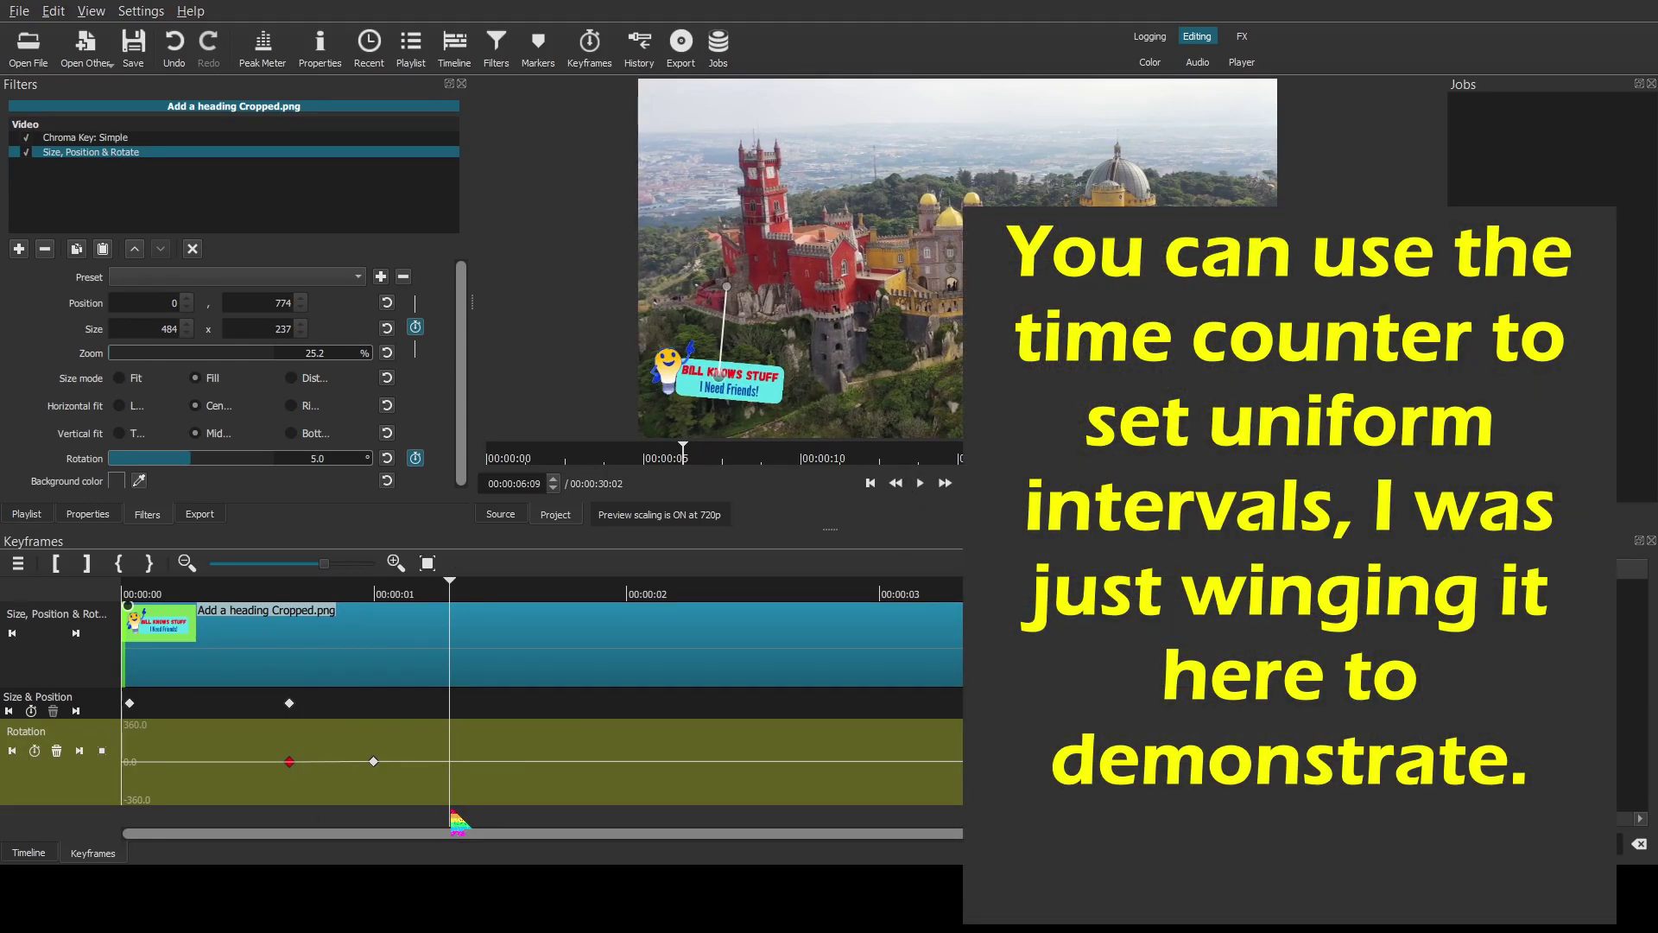
pyautogui.click(375, 804)
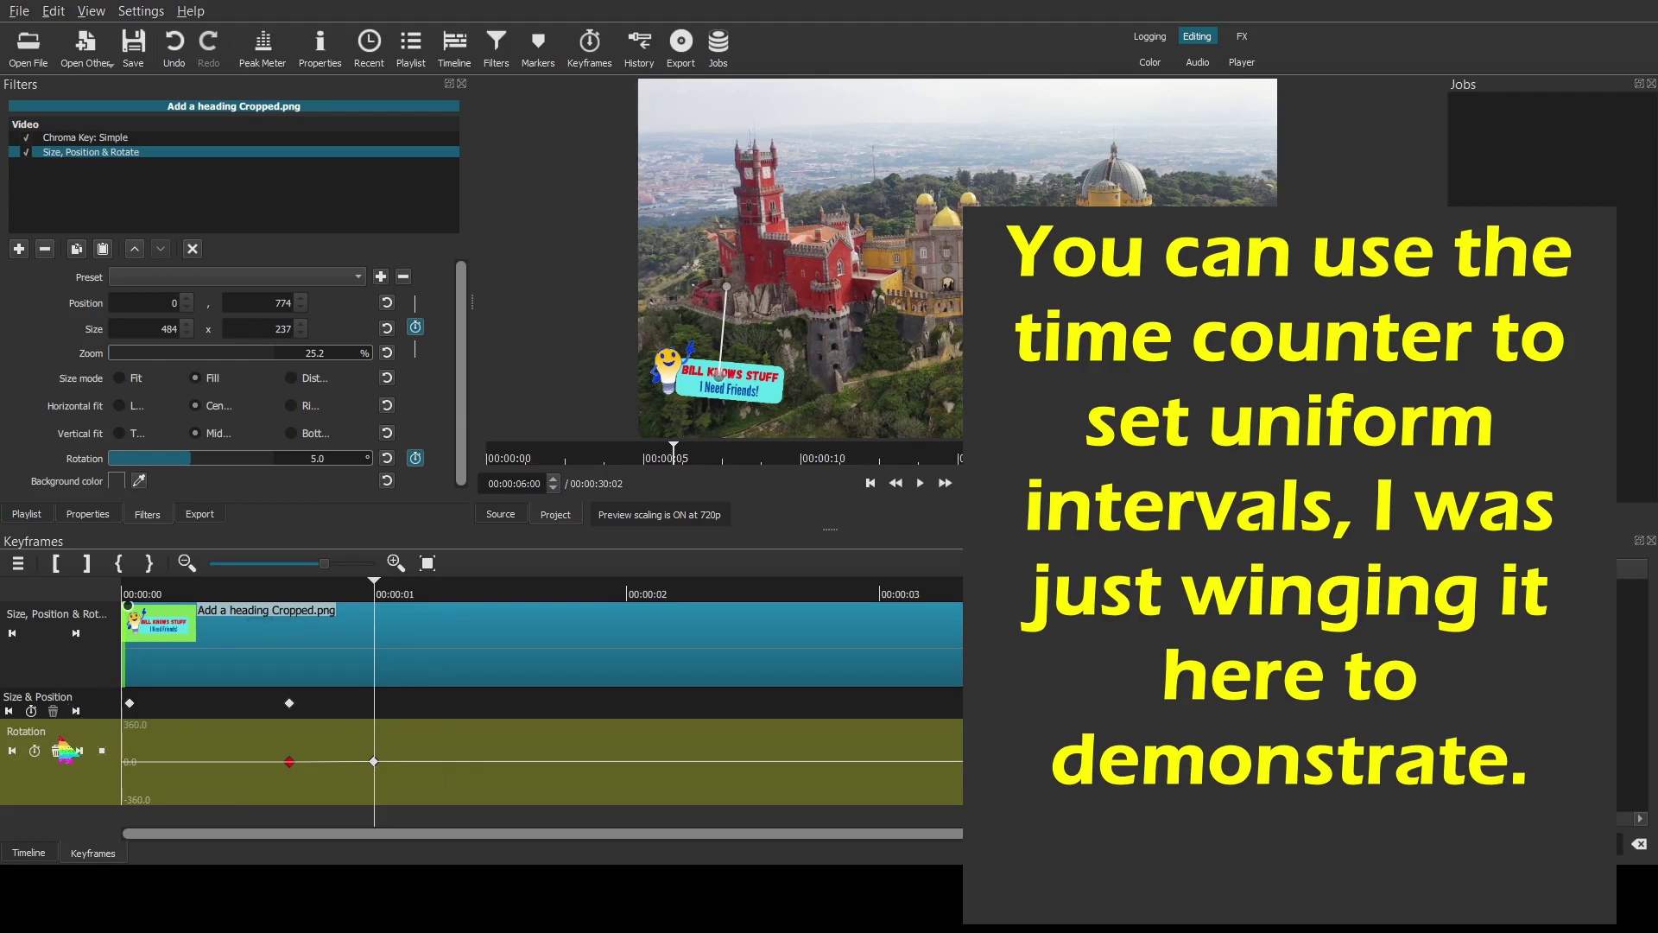
# Add a rotation keyframe for the heading at 00:00:06:11 and set its rotation to -5.0
pyautogui.click(466, 812)
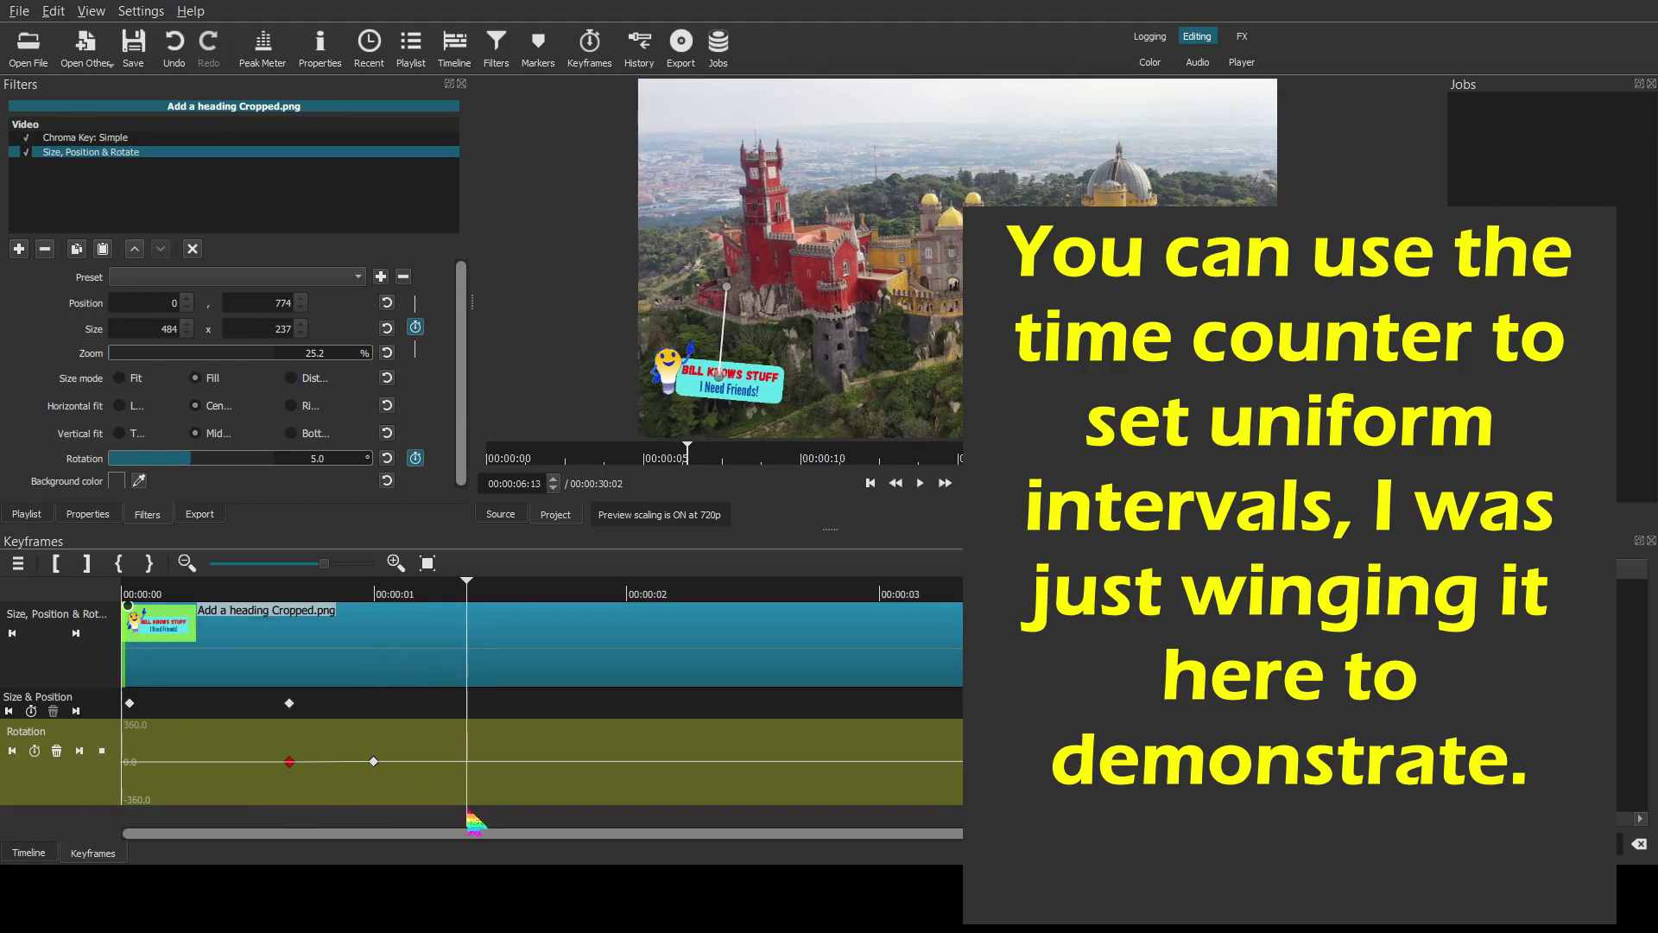
pyautogui.click(34, 751)
pyautogui.doubleClick(300, 459)
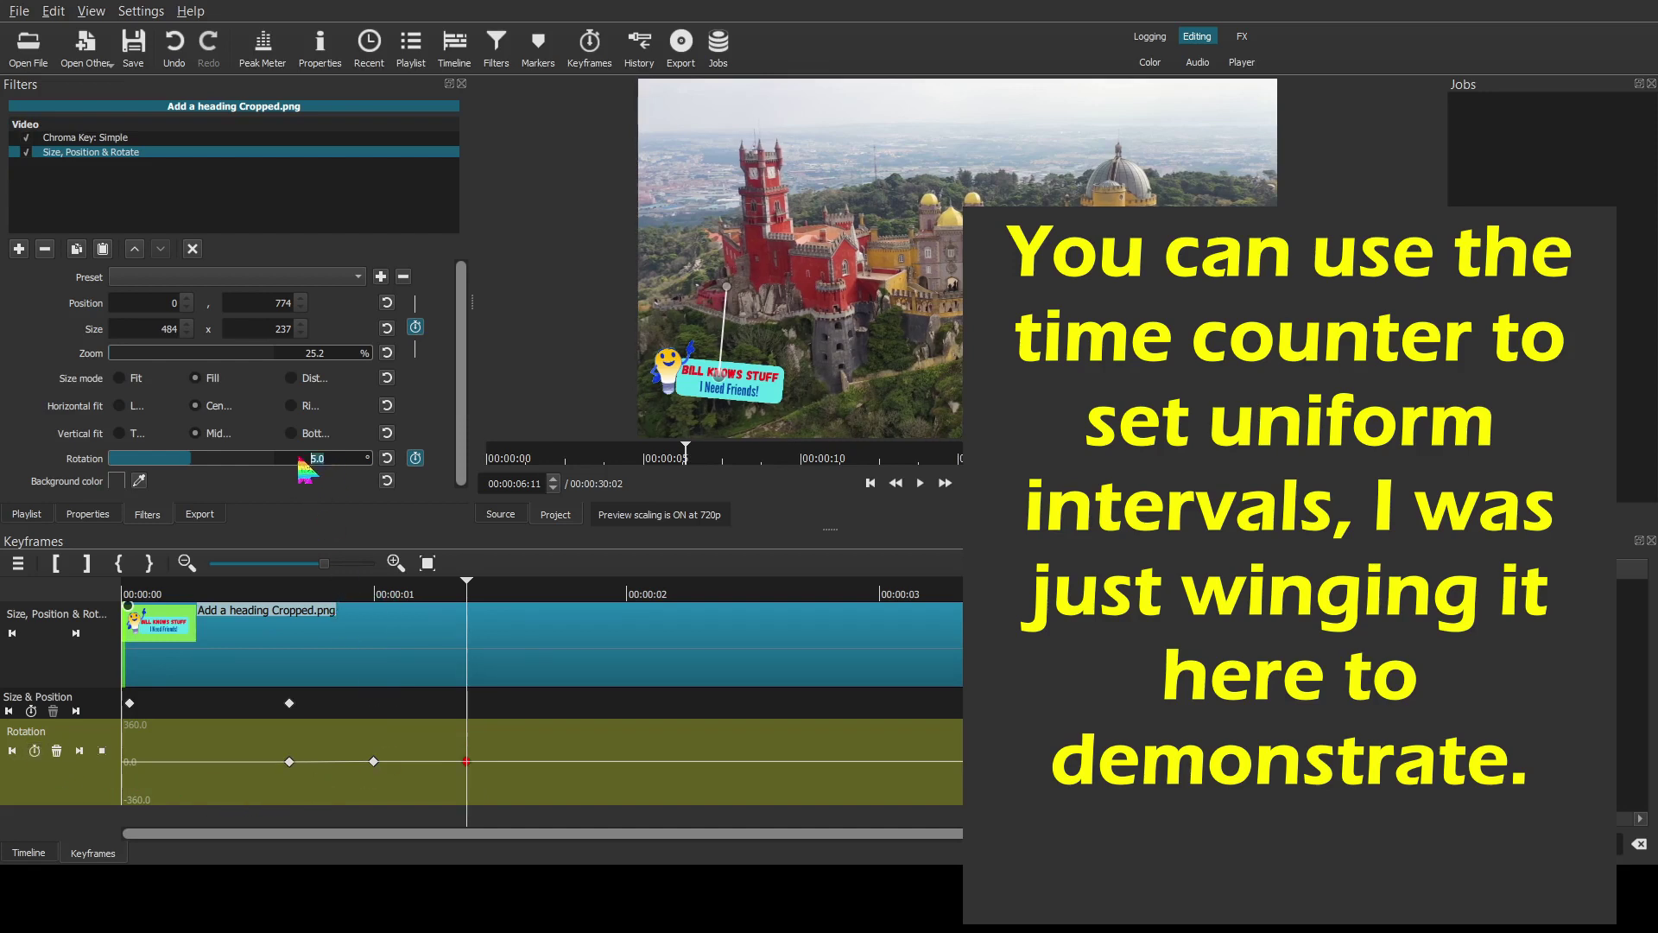
pyautogui.write('-5.0')
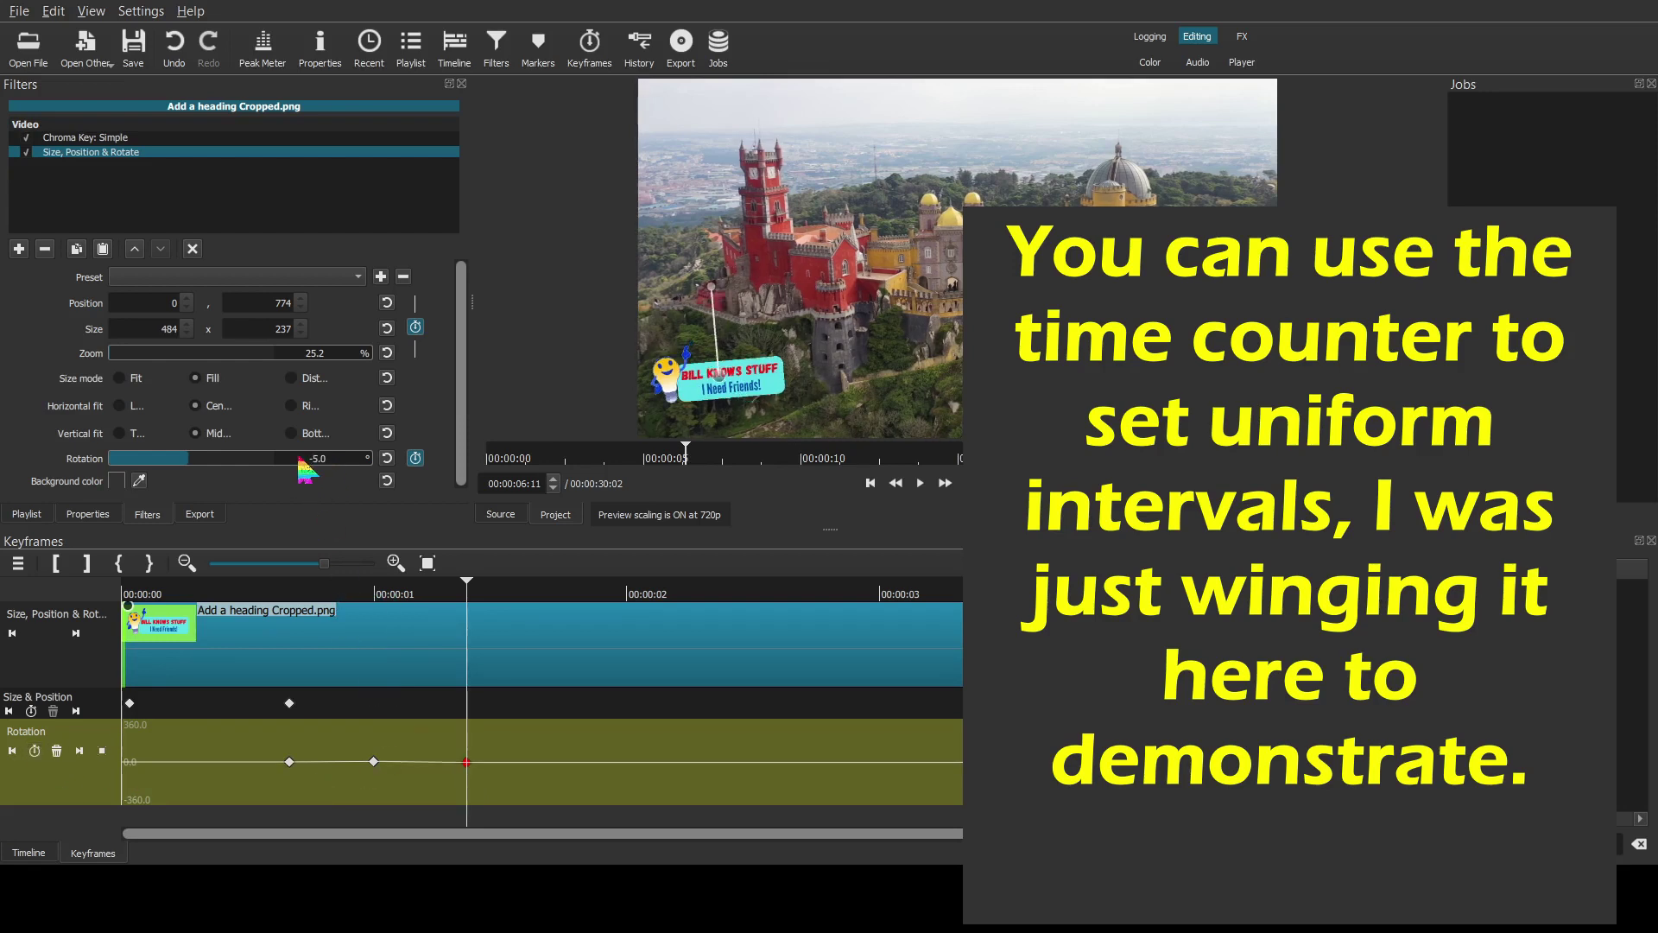
# Add a rotation keyframe for the heading at 00:00:06:25 and set its rotation to 5
pyautogui.click(589, 816)
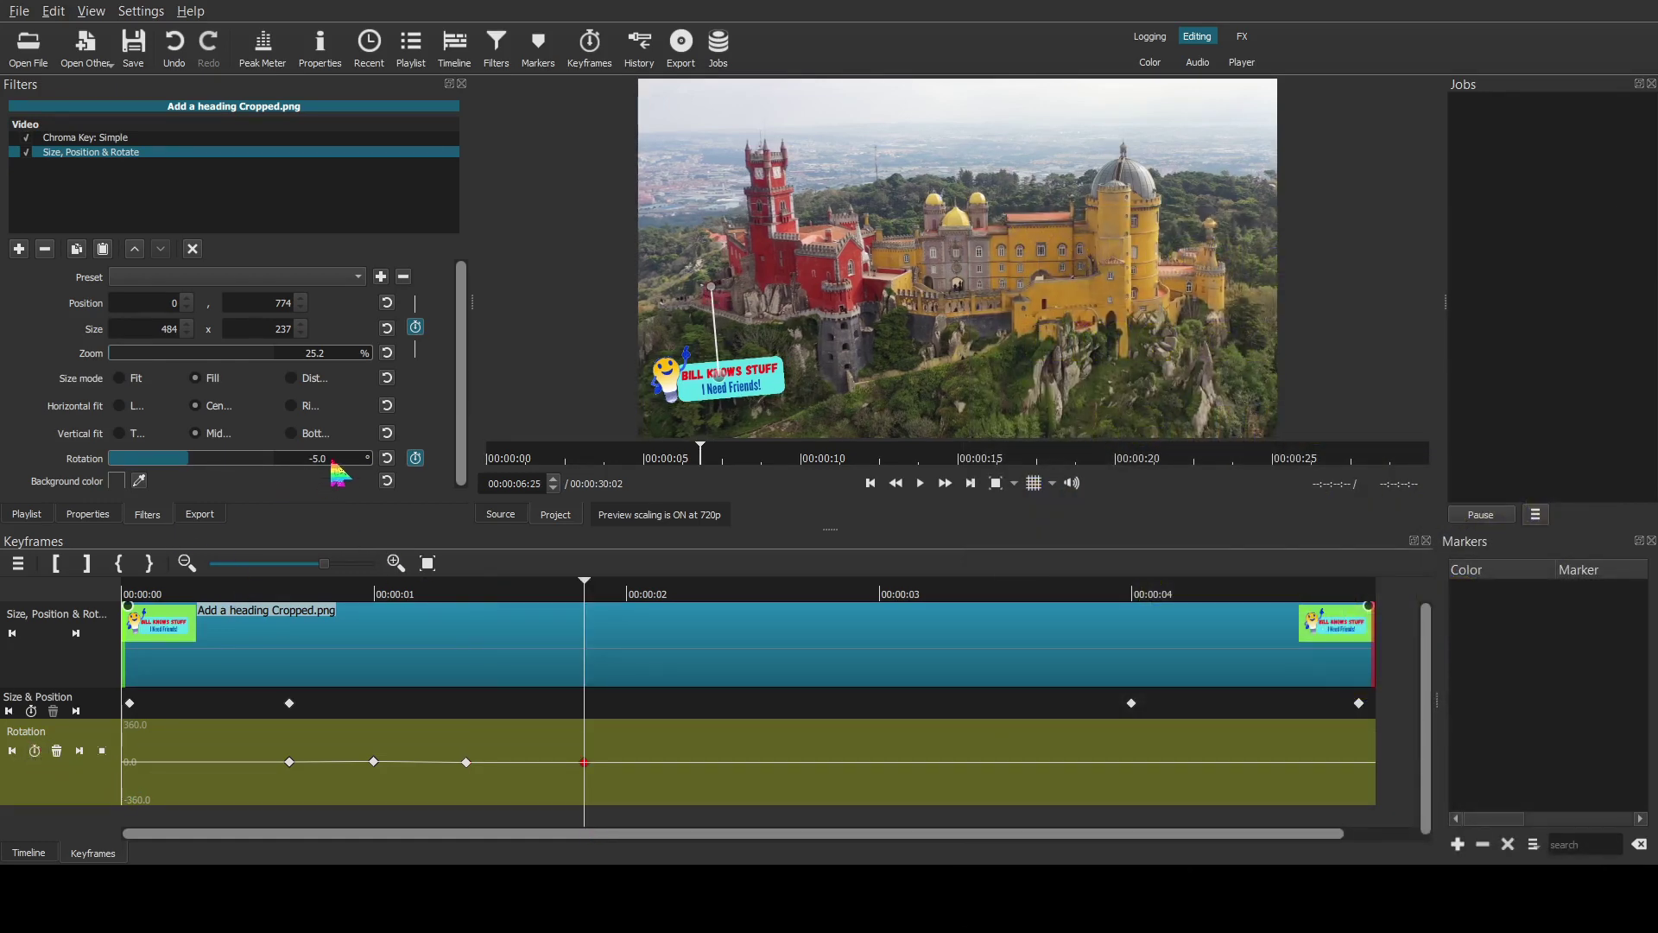
pyautogui.doubleClick(296, 459)
pyautogui.write('5')
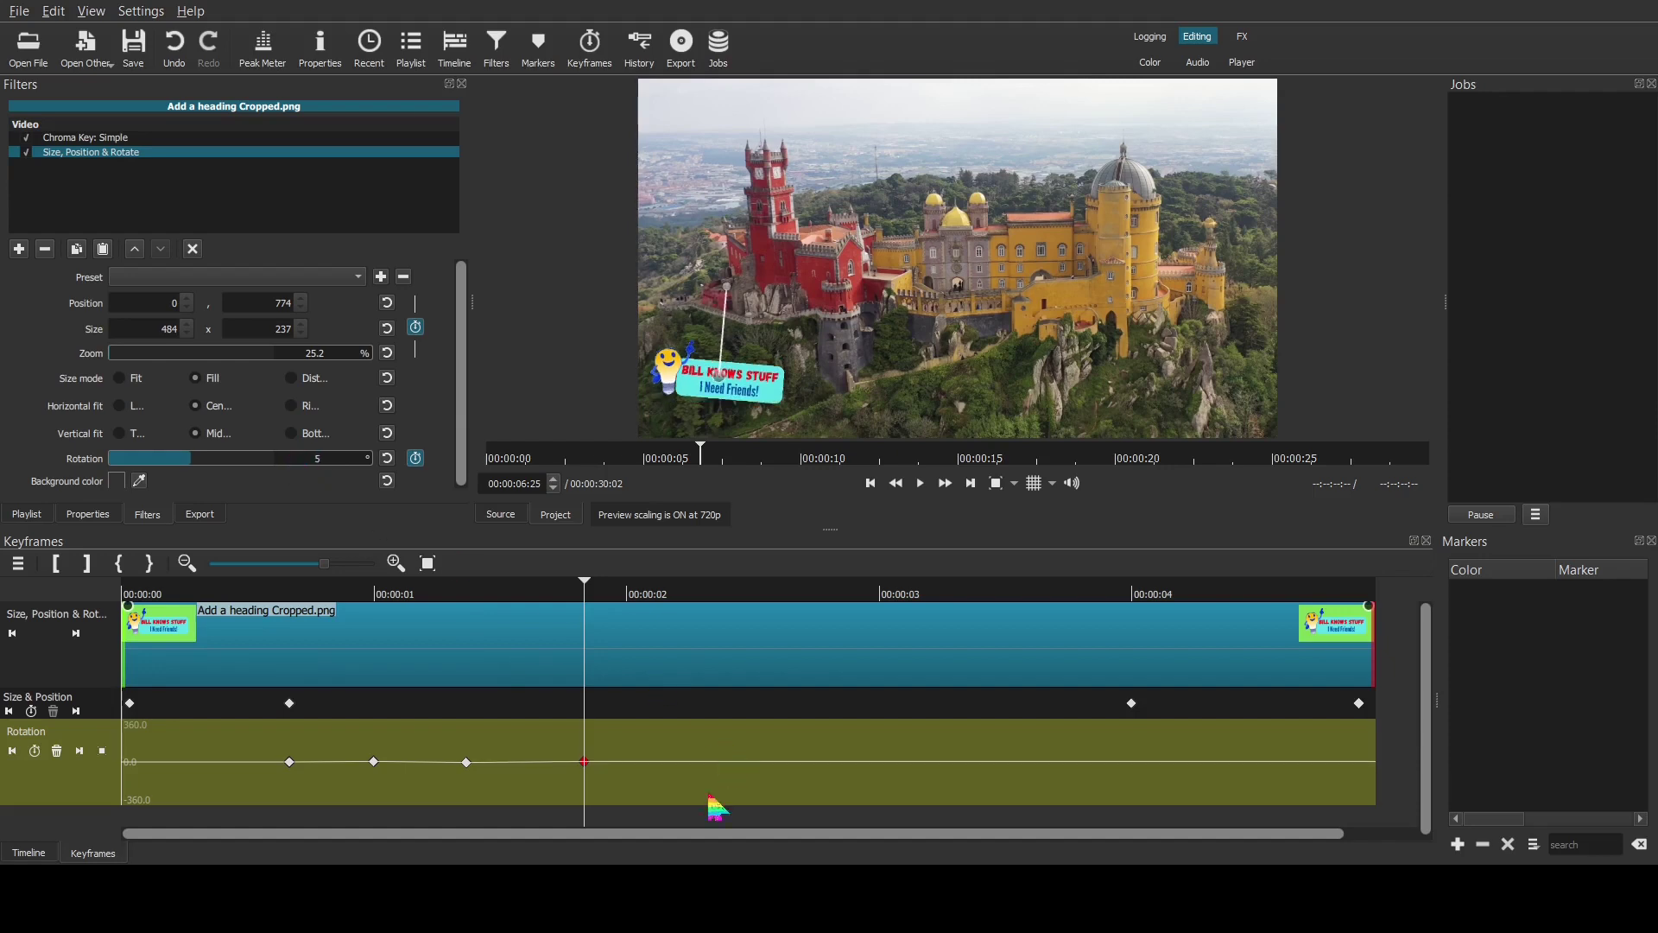
# Add a rotation keyframe for the heading at 00:00:07:07 and set its rotation to -5
pyautogui.click(692, 818)
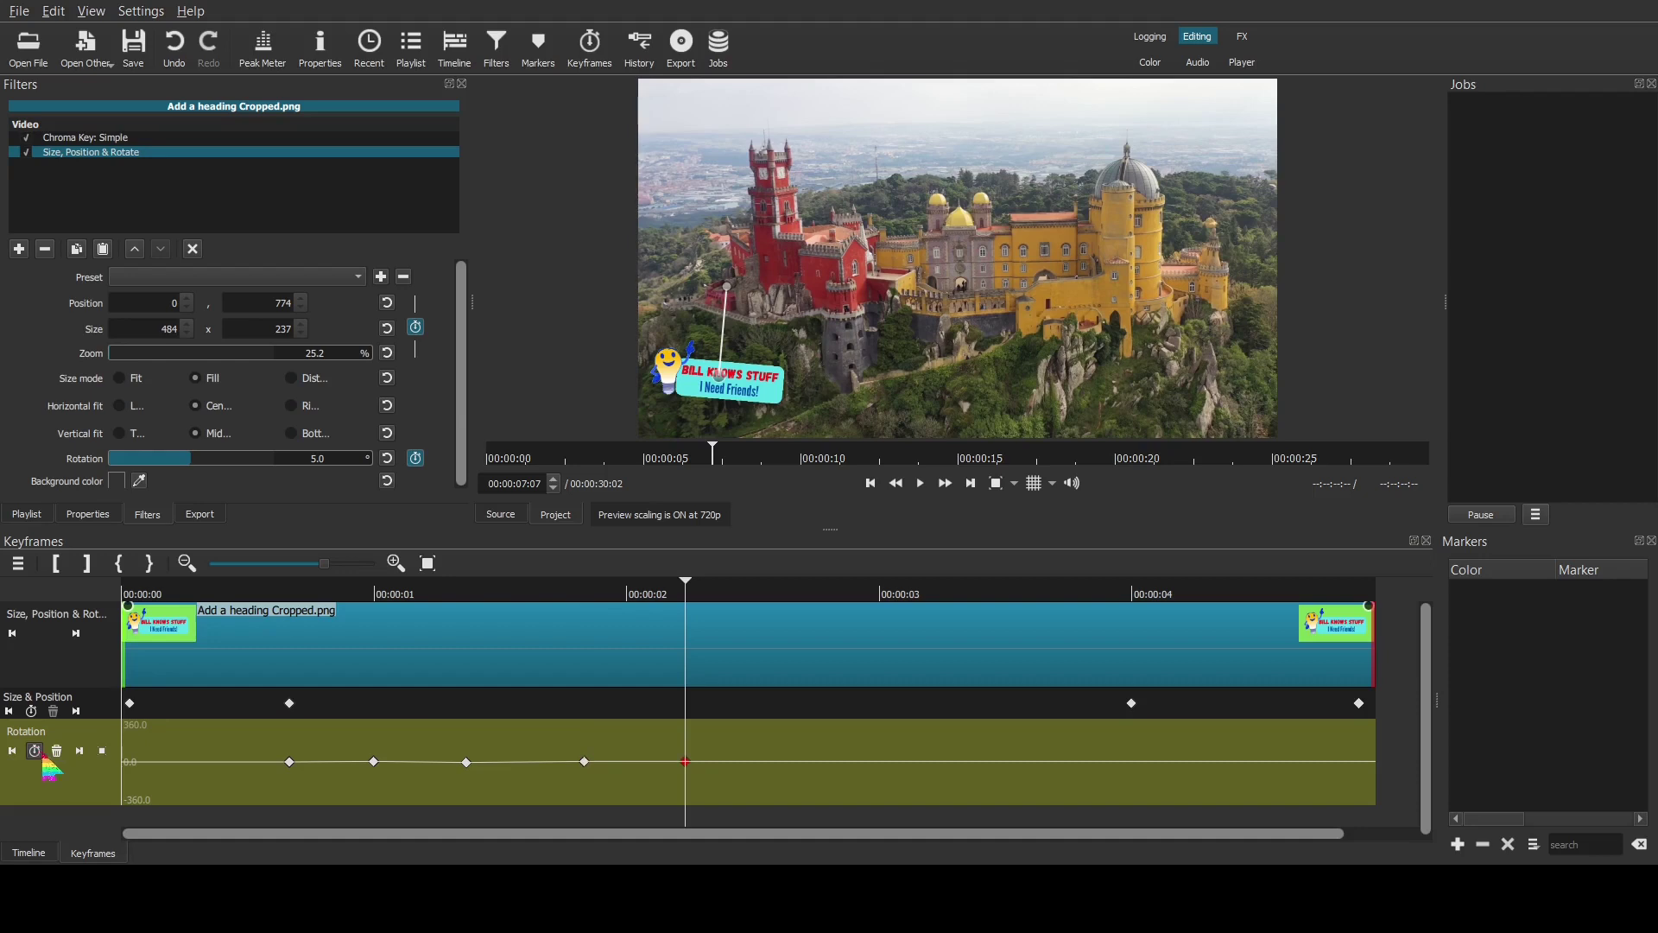
pyautogui.moveTo(330, 459); pyautogui.dragTo(296, 462)
pyautogui.write('-5')
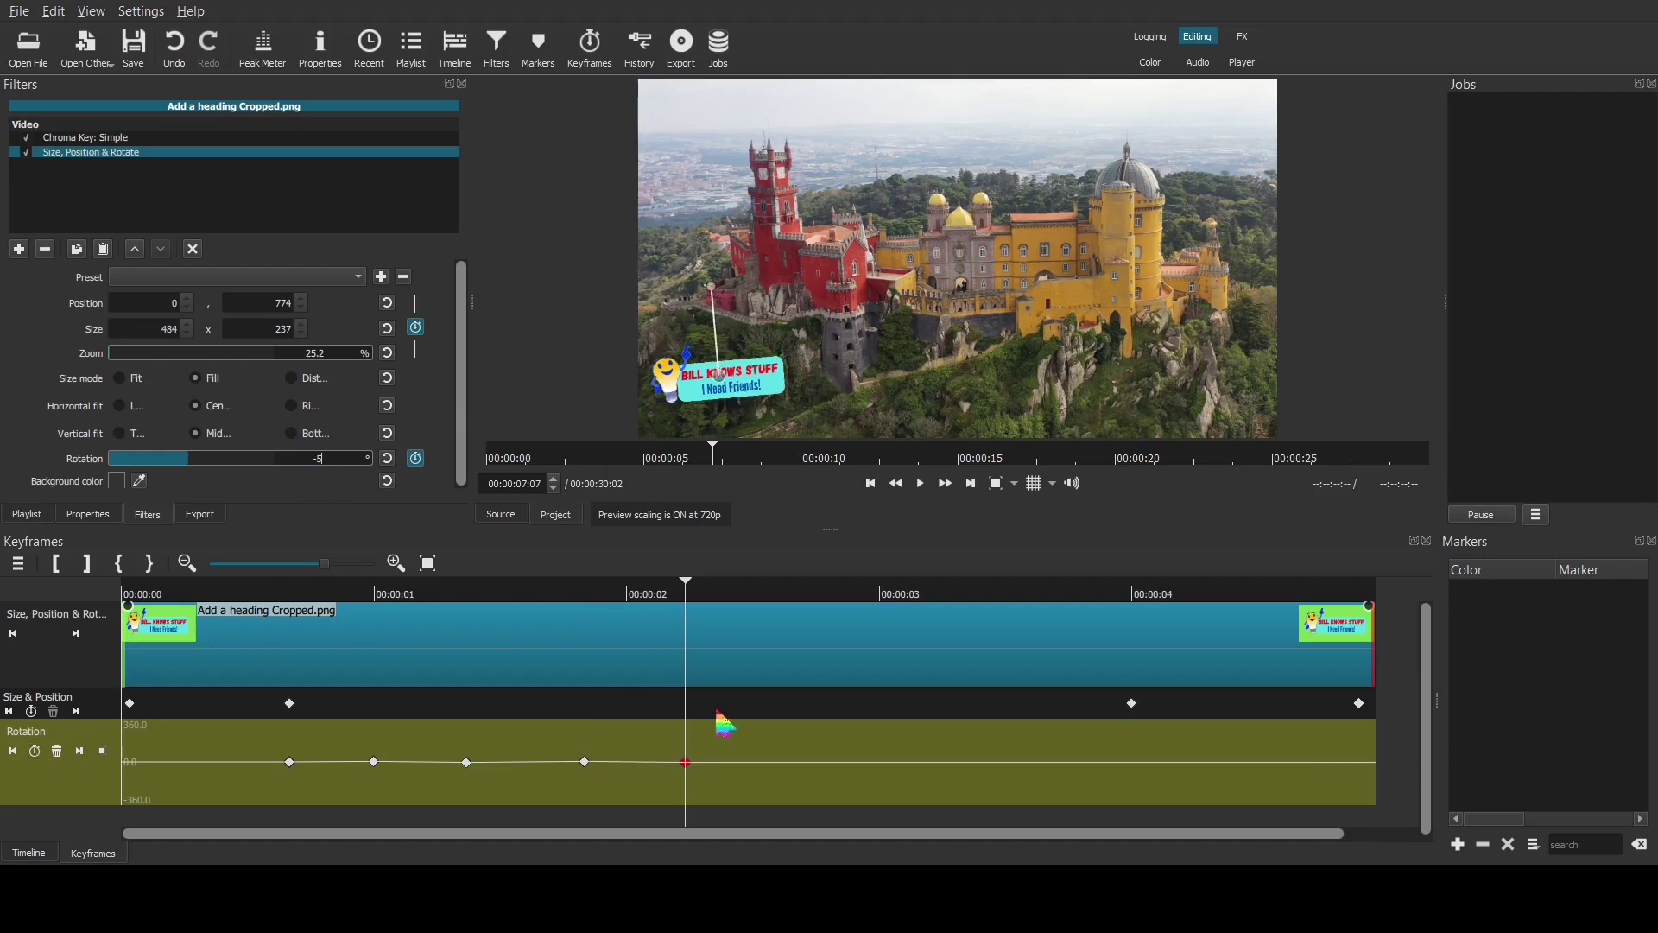
pyautogui.press('Return')
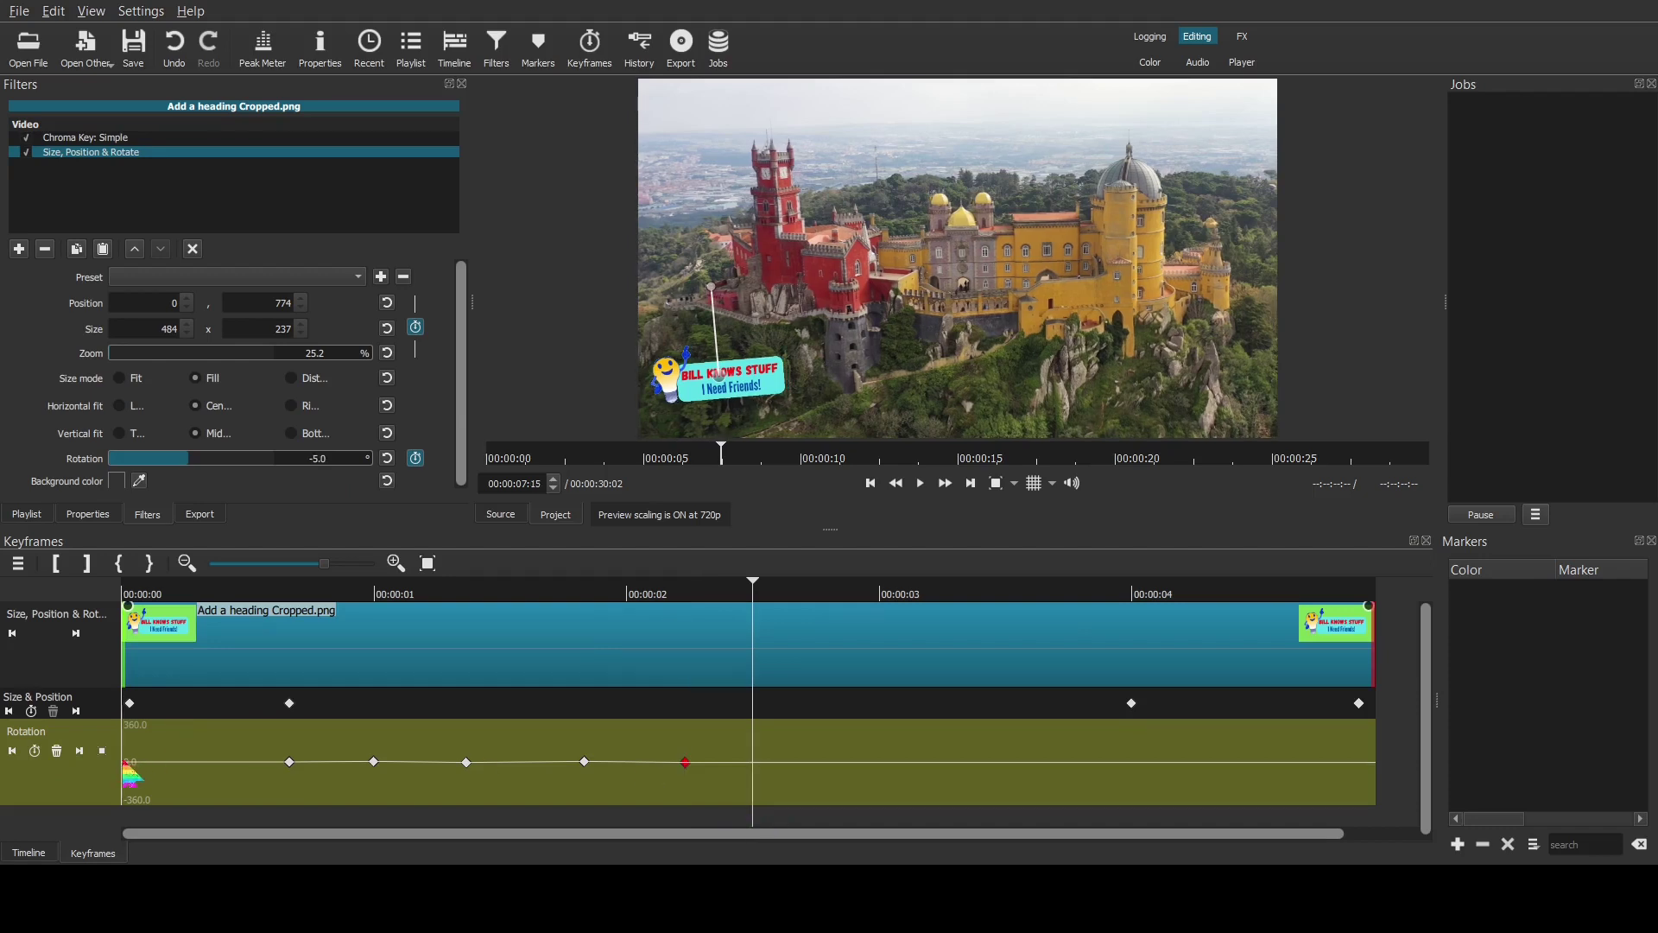
# Add a rotation keyframe at 00:00:07:15 with rotation 0, and play the heading's animation through its slide-out
pyautogui.click(35, 751)
pyautogui.moveTo(328, 462); pyautogui.dragTo(291, 457)
pyautogui.write('0')
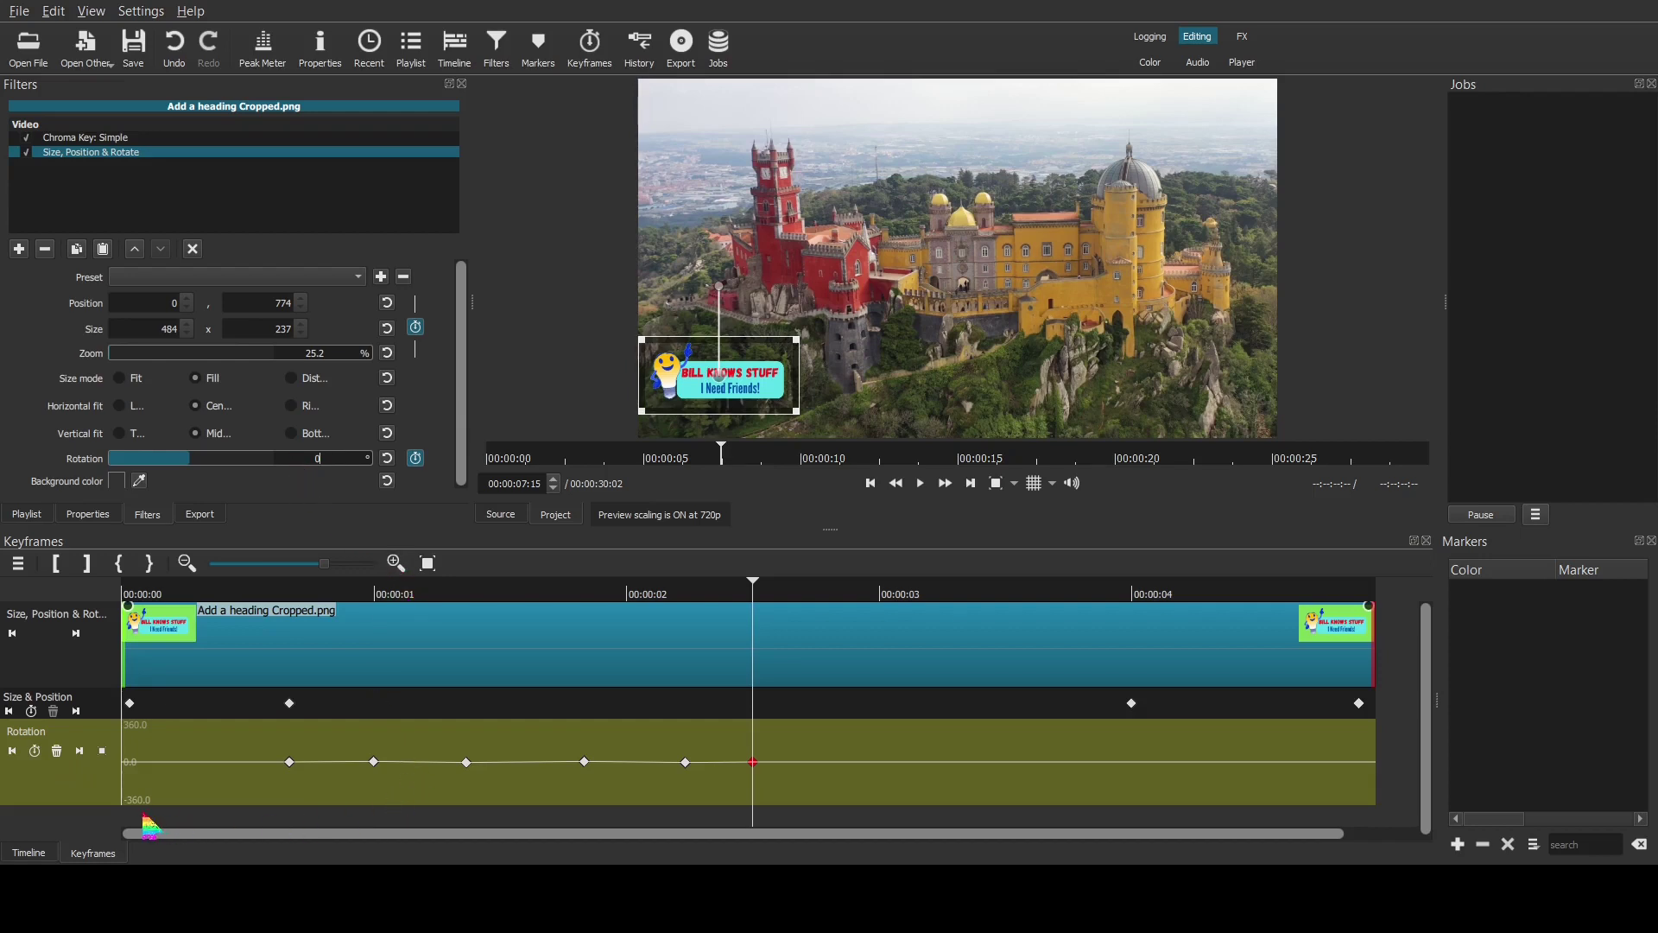
pyautogui.press('Up')
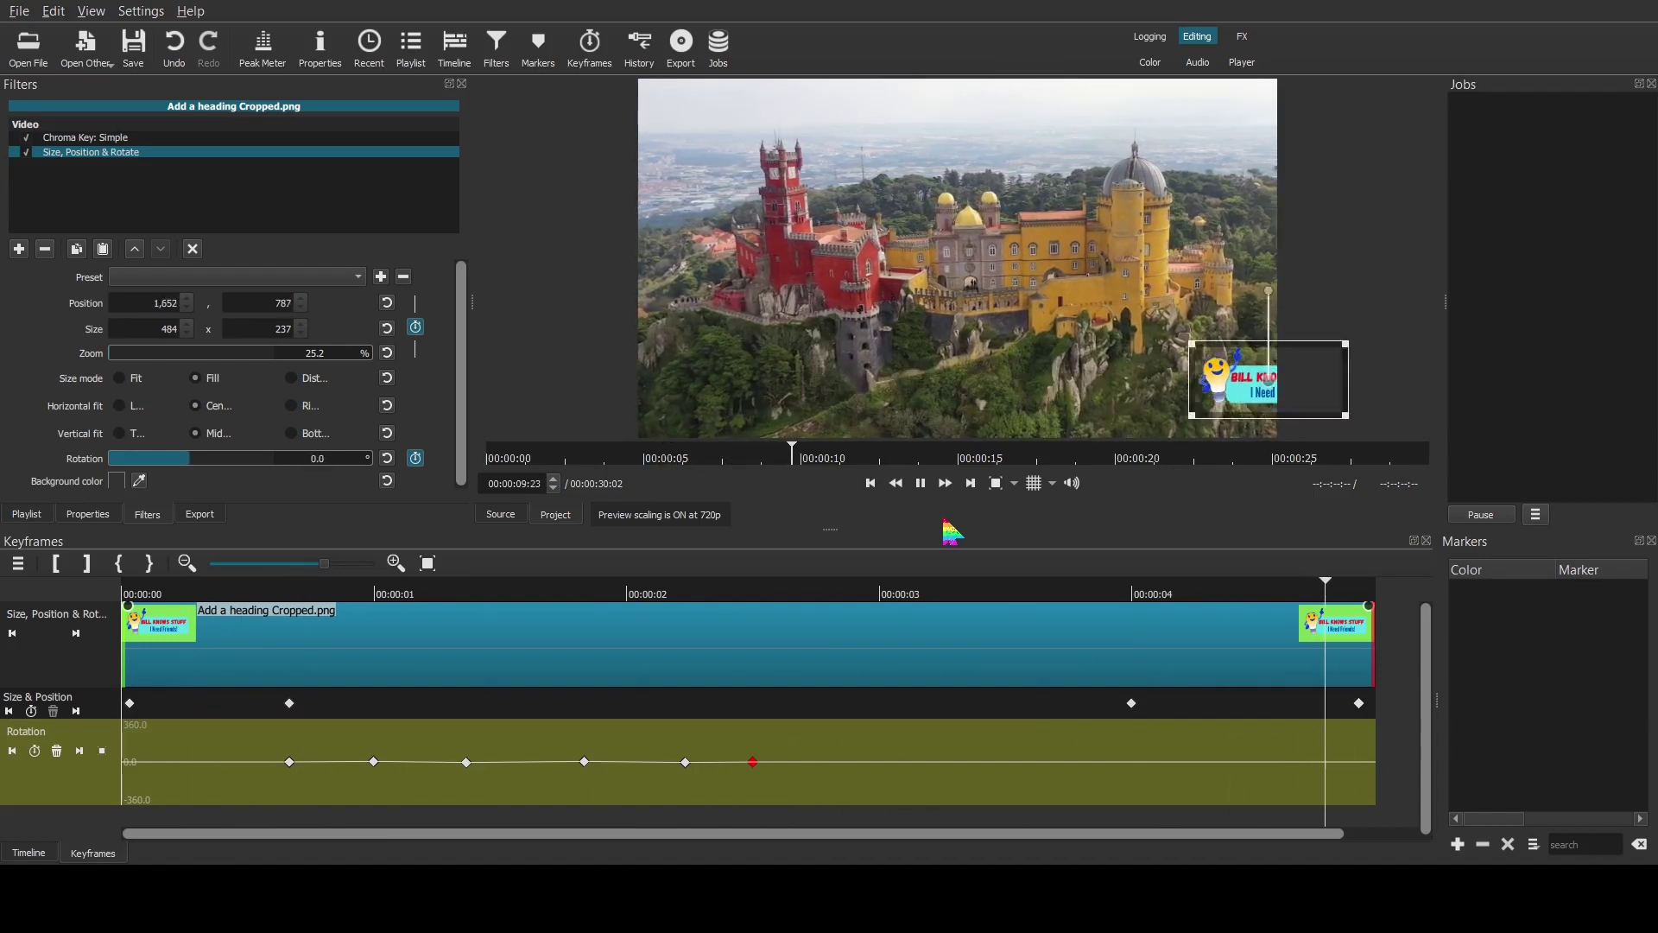
pyautogui.click(922, 484)
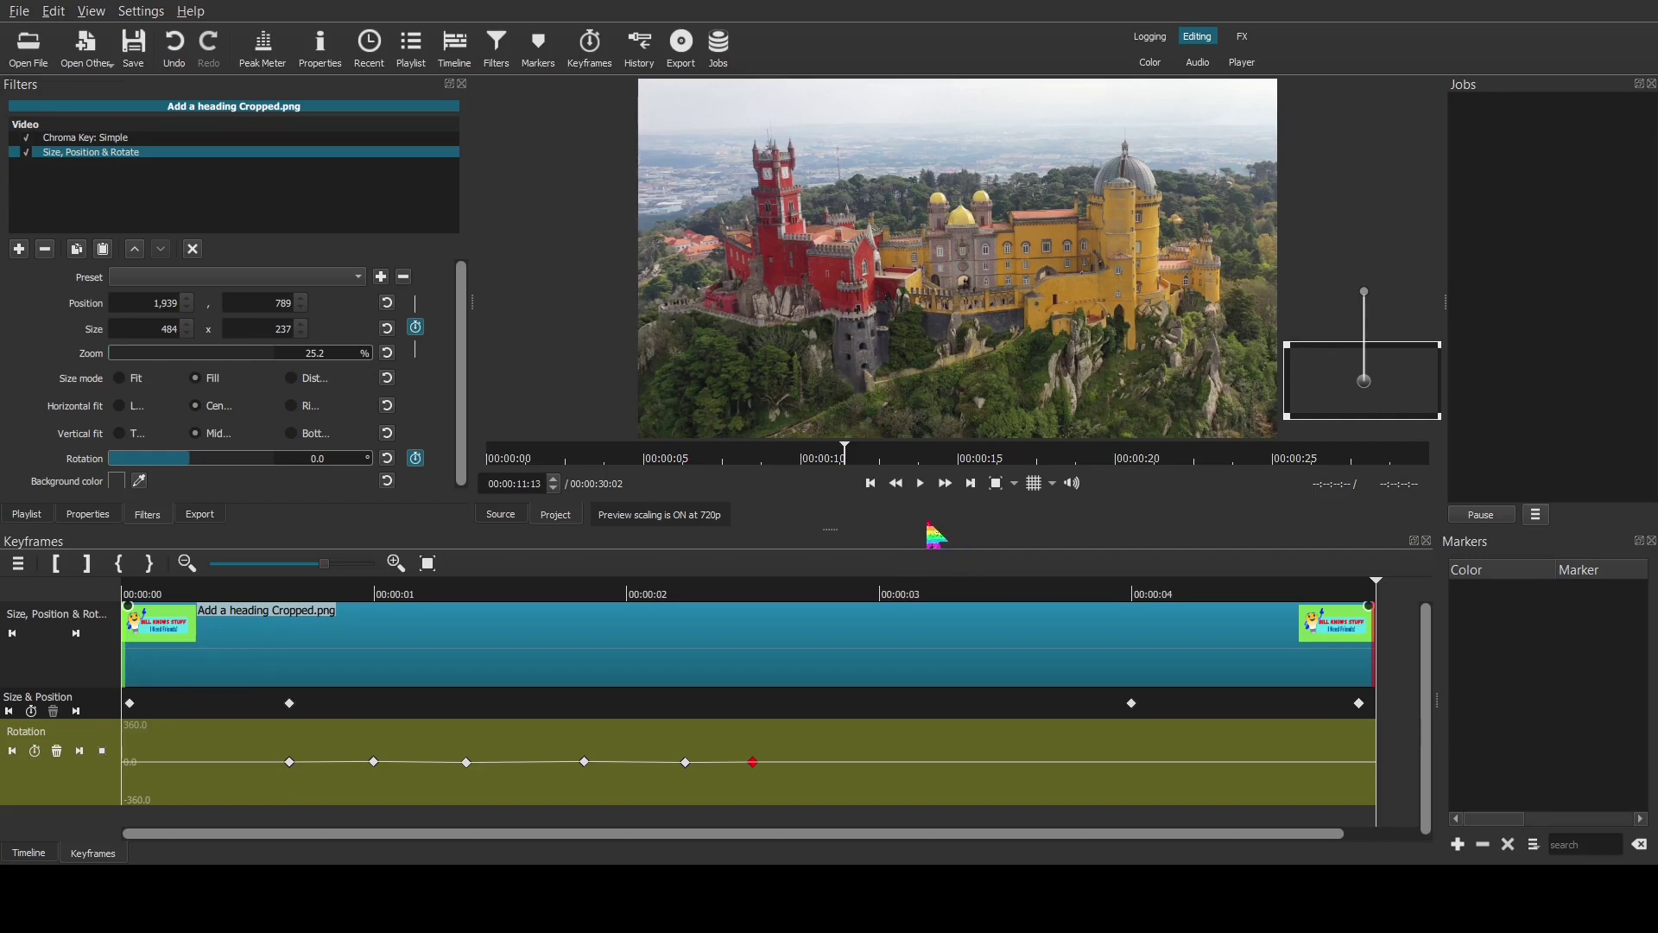
# Create a text clip and place it on the upper track at 00:00:14:28, extending it to a duration of 00:00:05:02
pyautogui.click(28, 854)
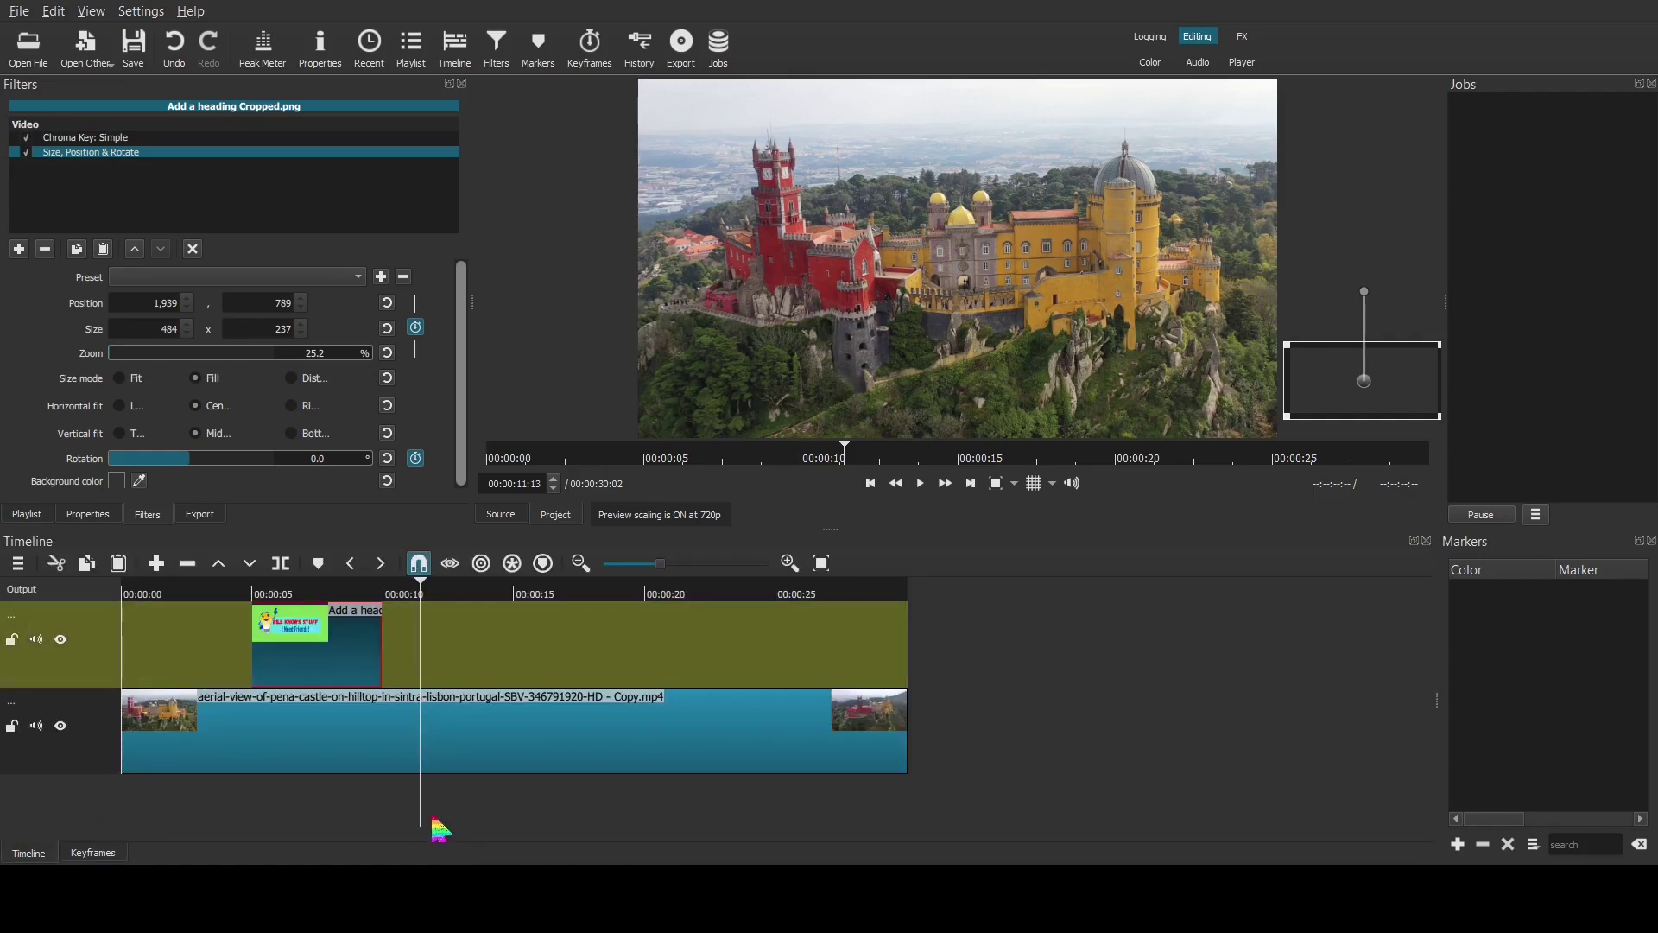
pyautogui.moveTo(449, 804); pyautogui.dragTo(512, 793)
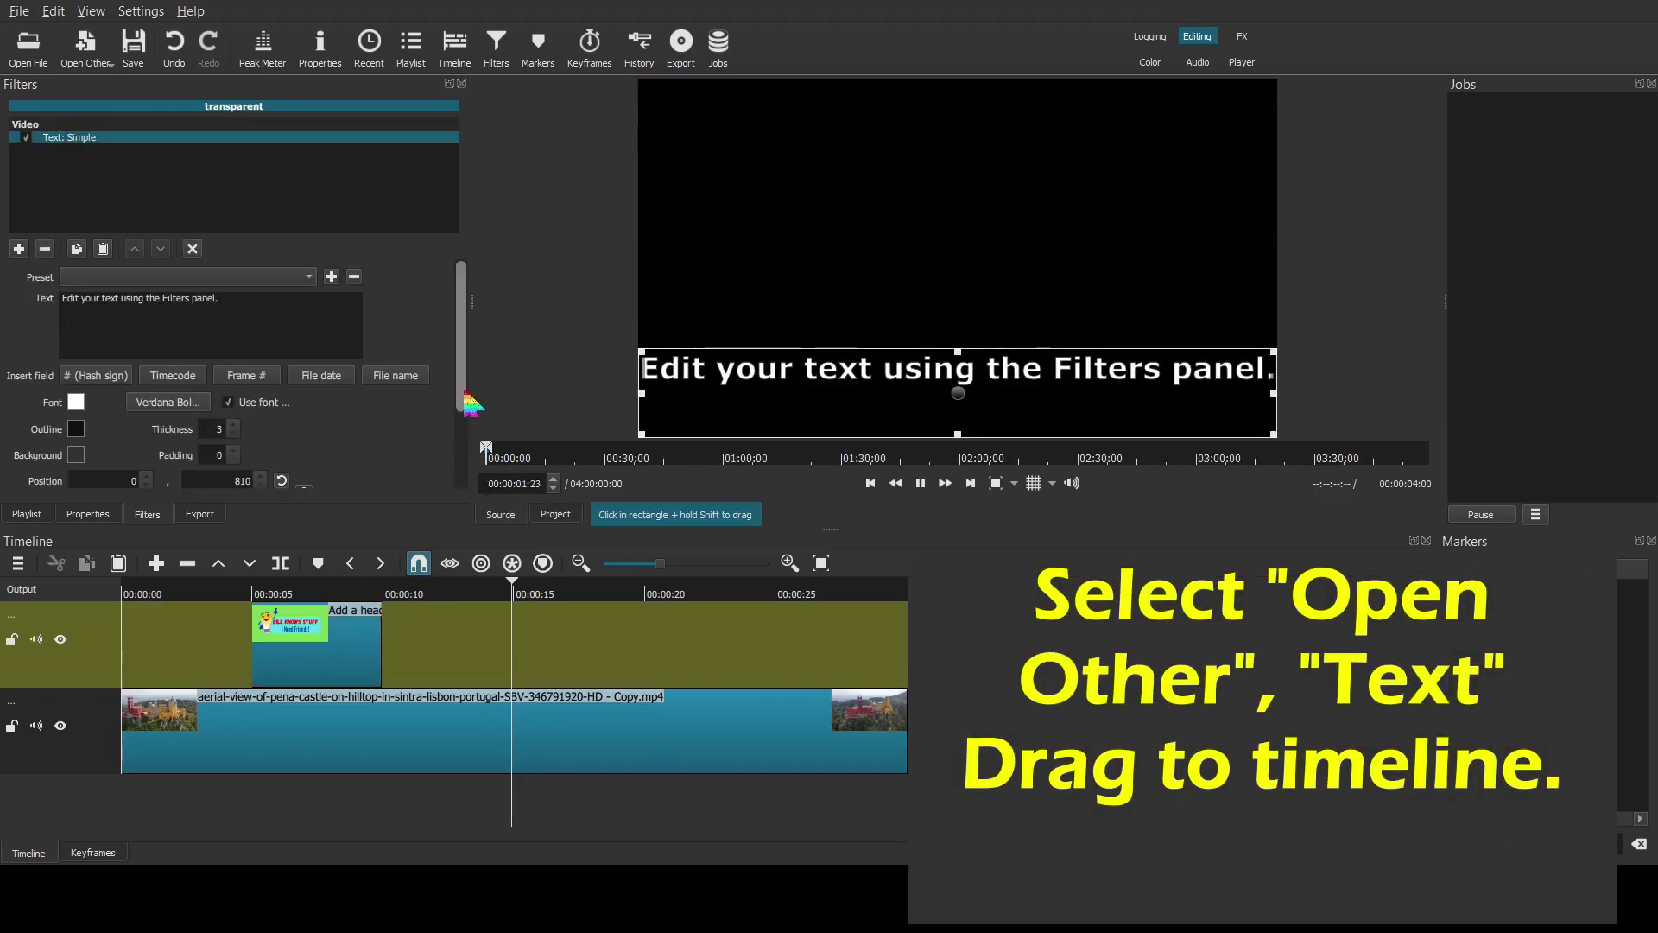
pyautogui.moveTo(465, 393); pyautogui.dragTo(467, 471)
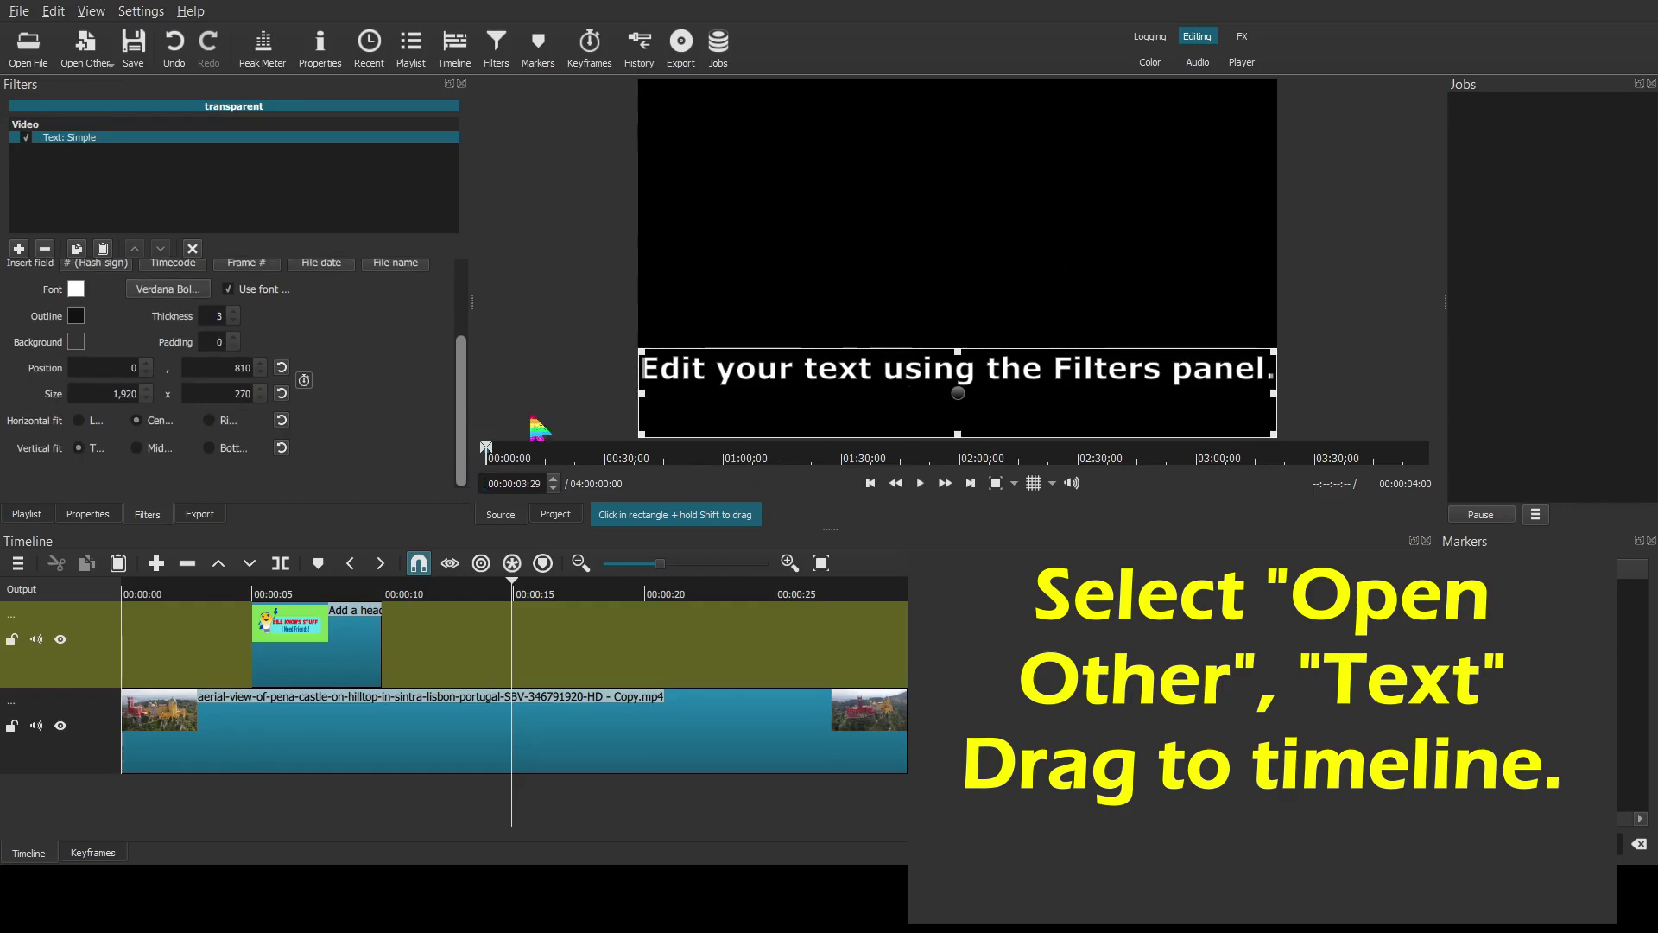
pyautogui.moveTo(467, 451); pyautogui.dragTo(484, 277)
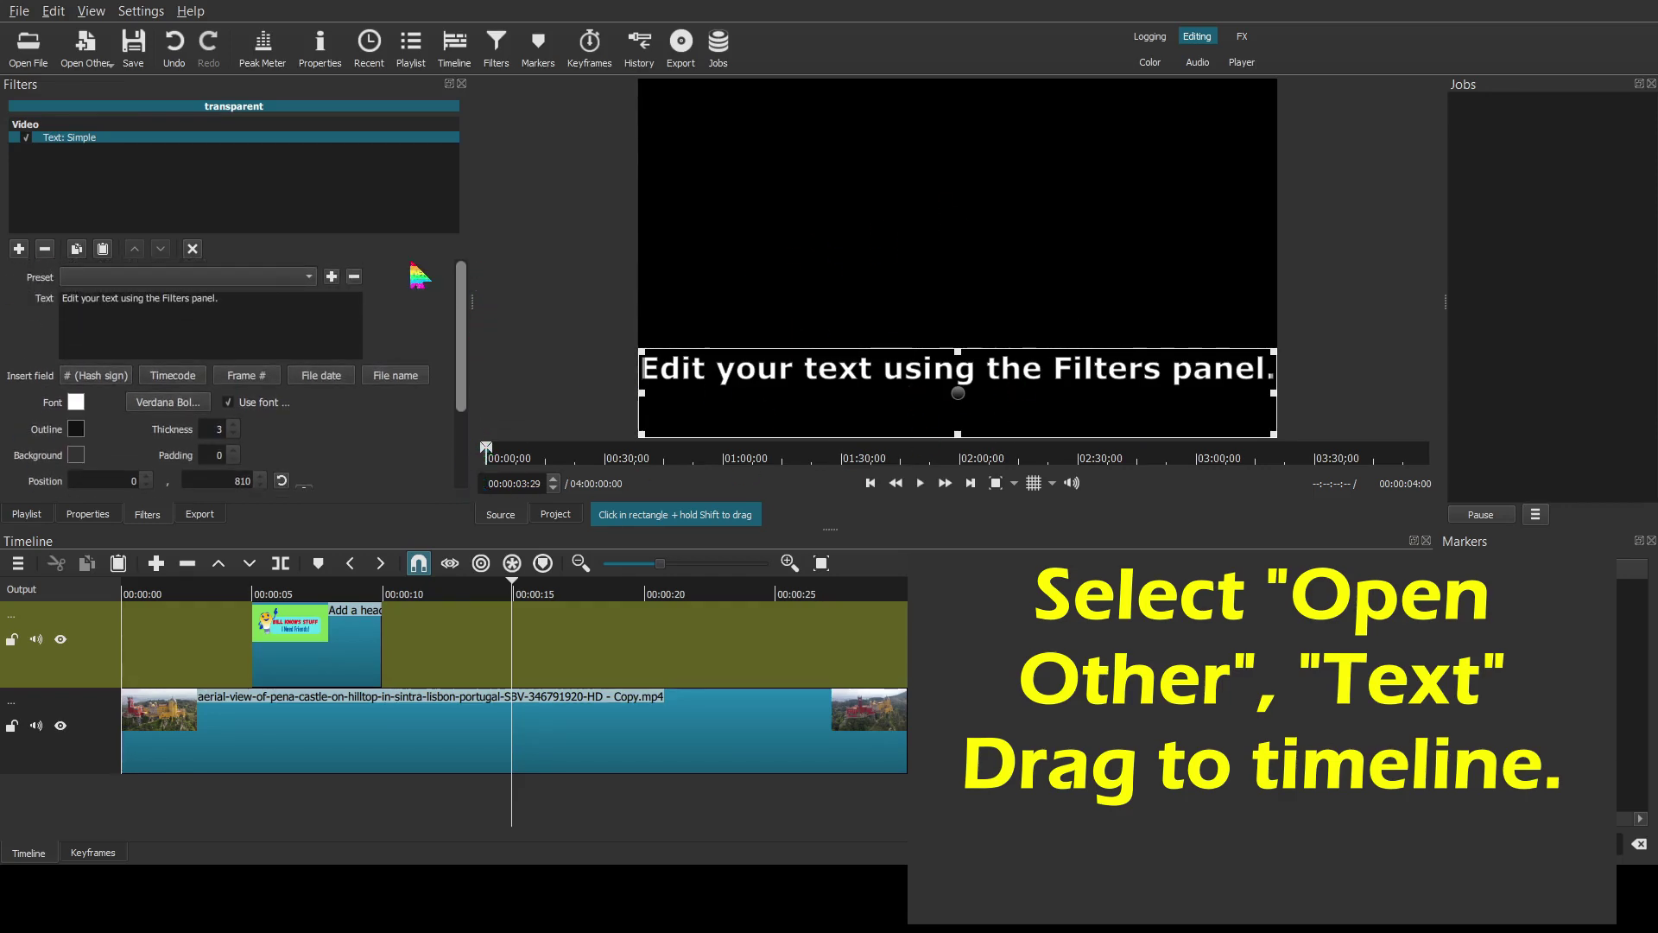
pyautogui.moveTo(666, 241); pyautogui.dragTo(659, 633)
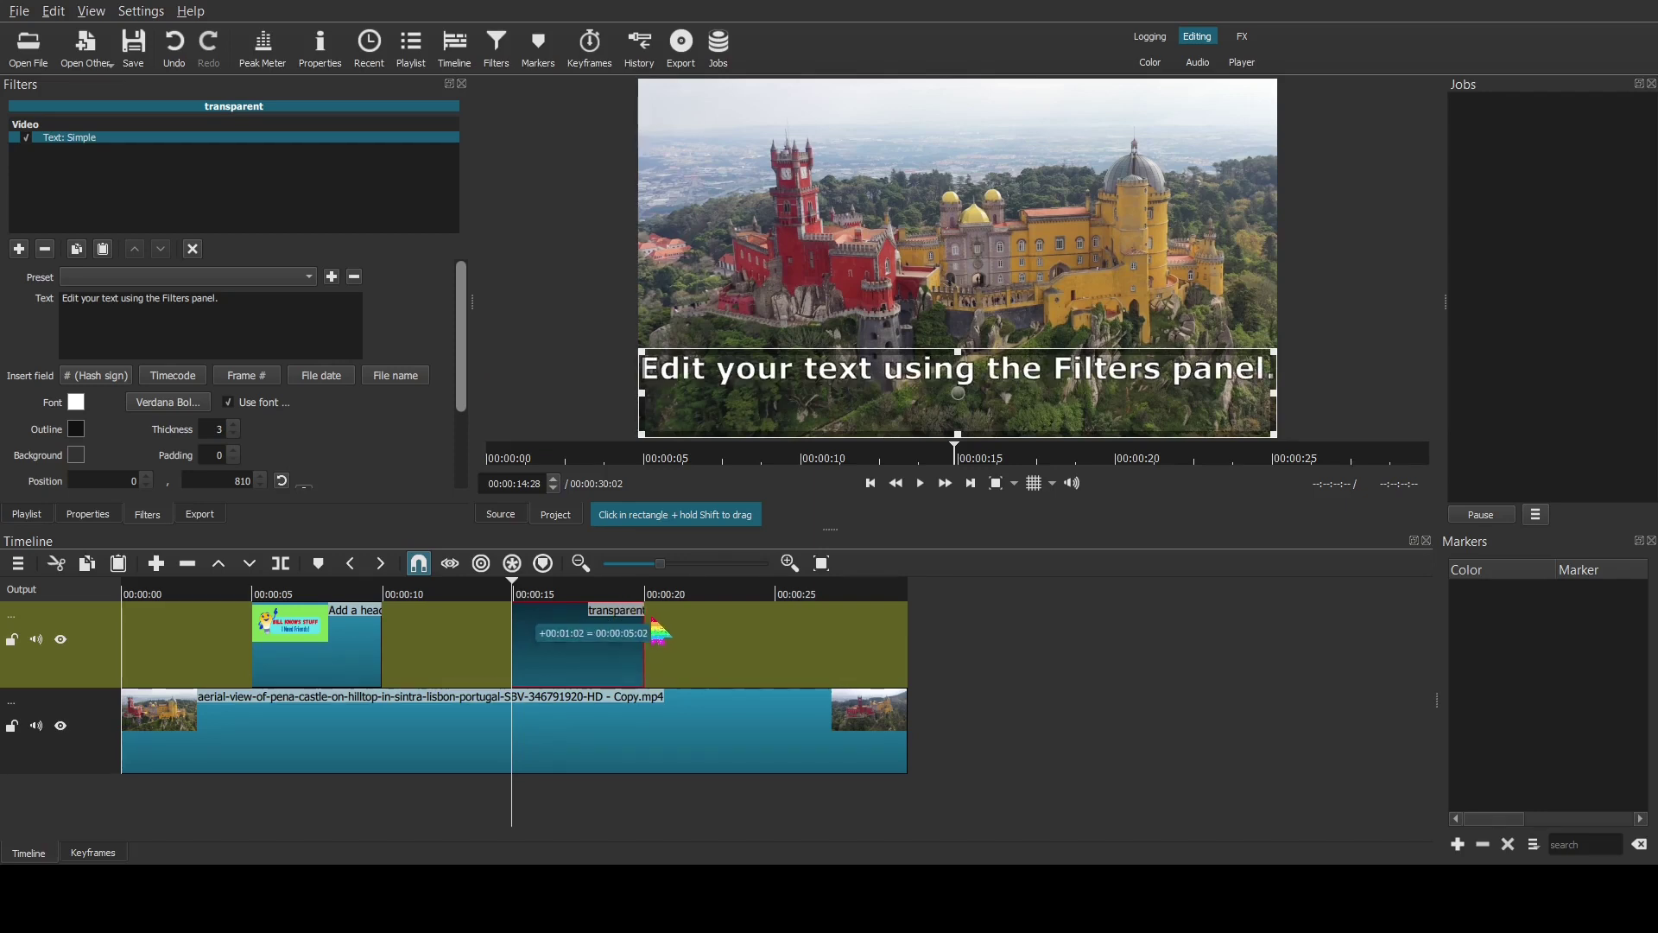
# Replace the text clip's Text: Simple filter with the Text: Rich filter
pyautogui.click(45, 249)
pyautogui.click(18, 249)
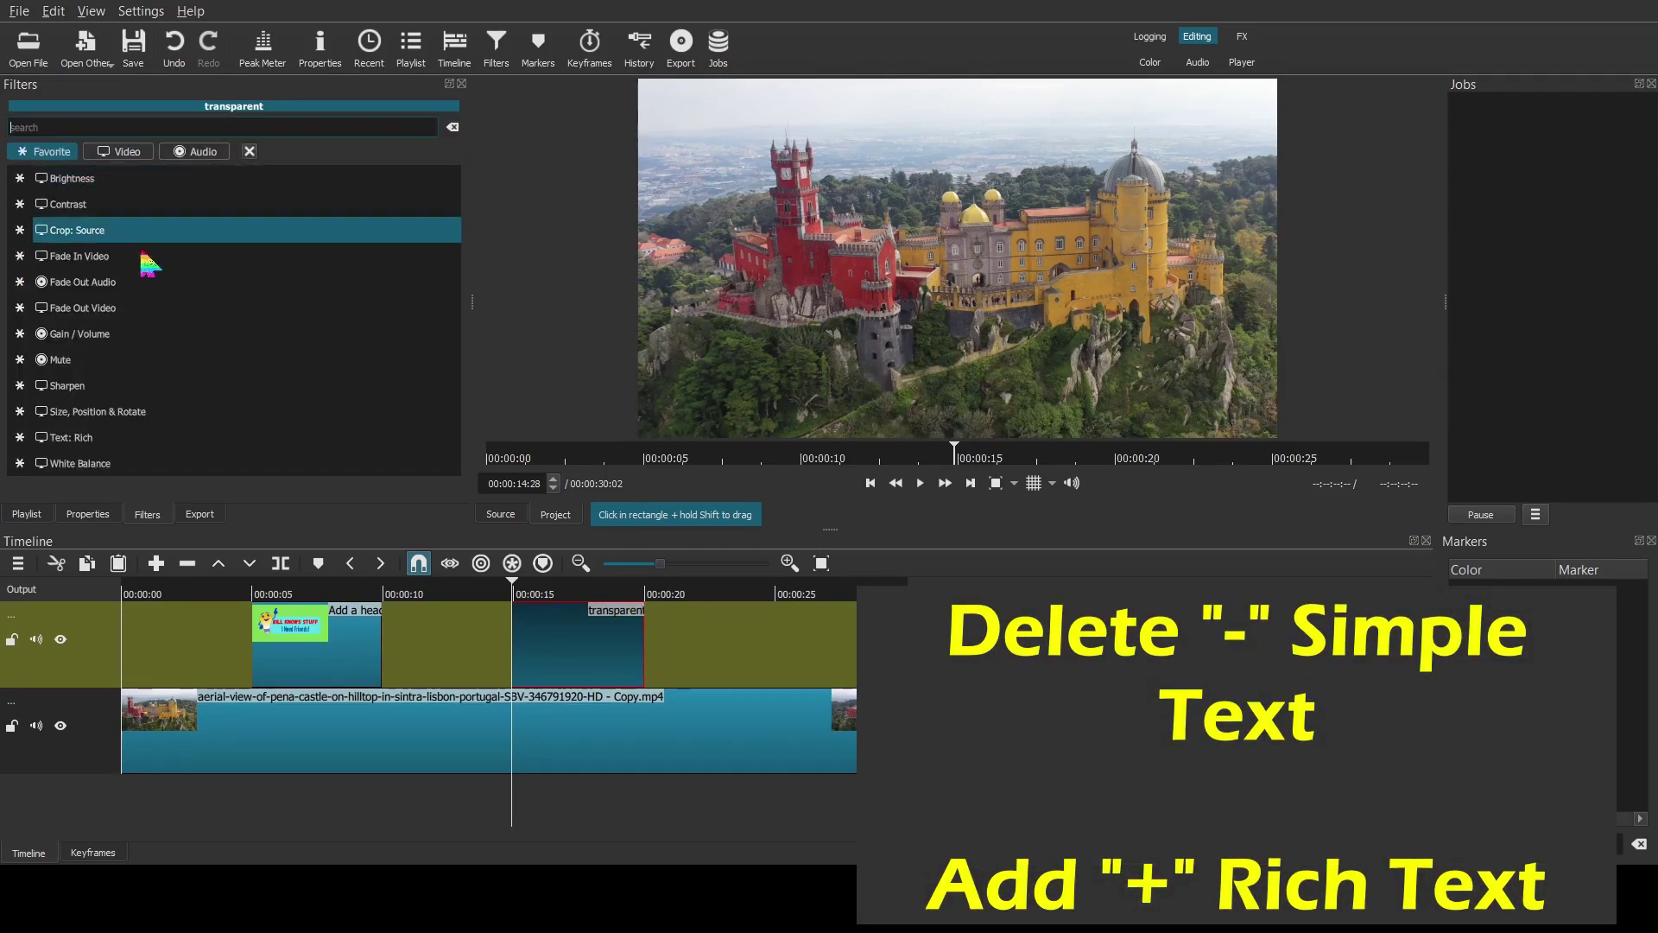
pyautogui.click(92, 437)
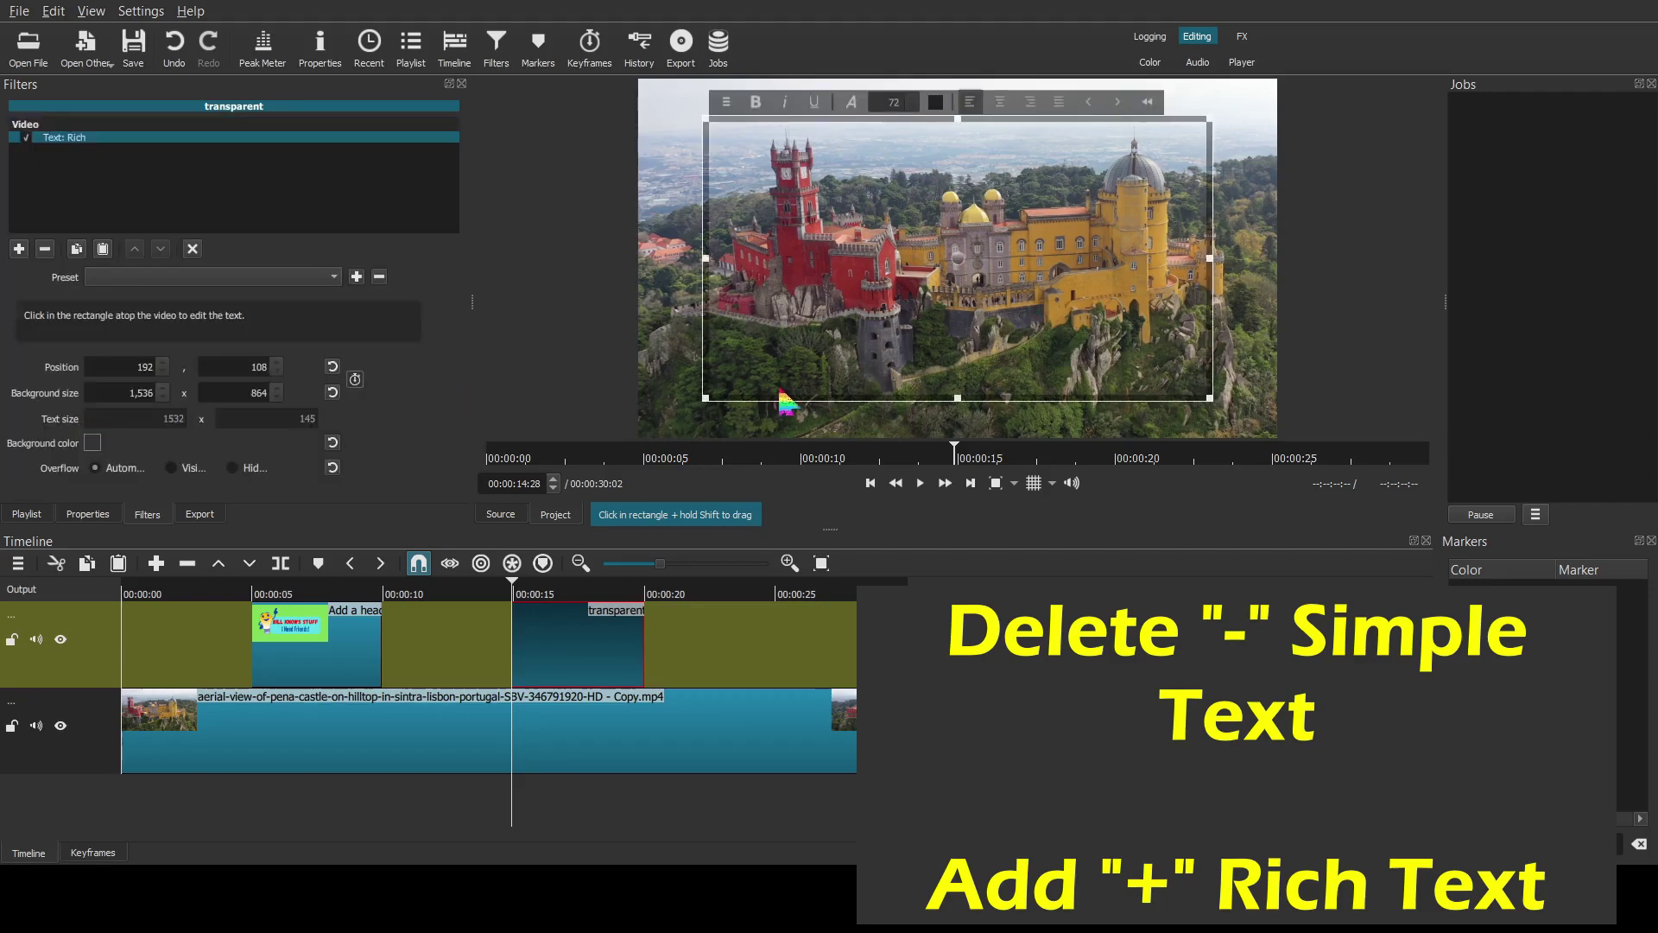
# Enter "Razzle" and "Dazzle!" on two lines in the rich text box
pyautogui.click(908, 138)
pyautogui.write('Razzle')
pyautogui.press('Return')
pyautogui.write('Dazzle!')
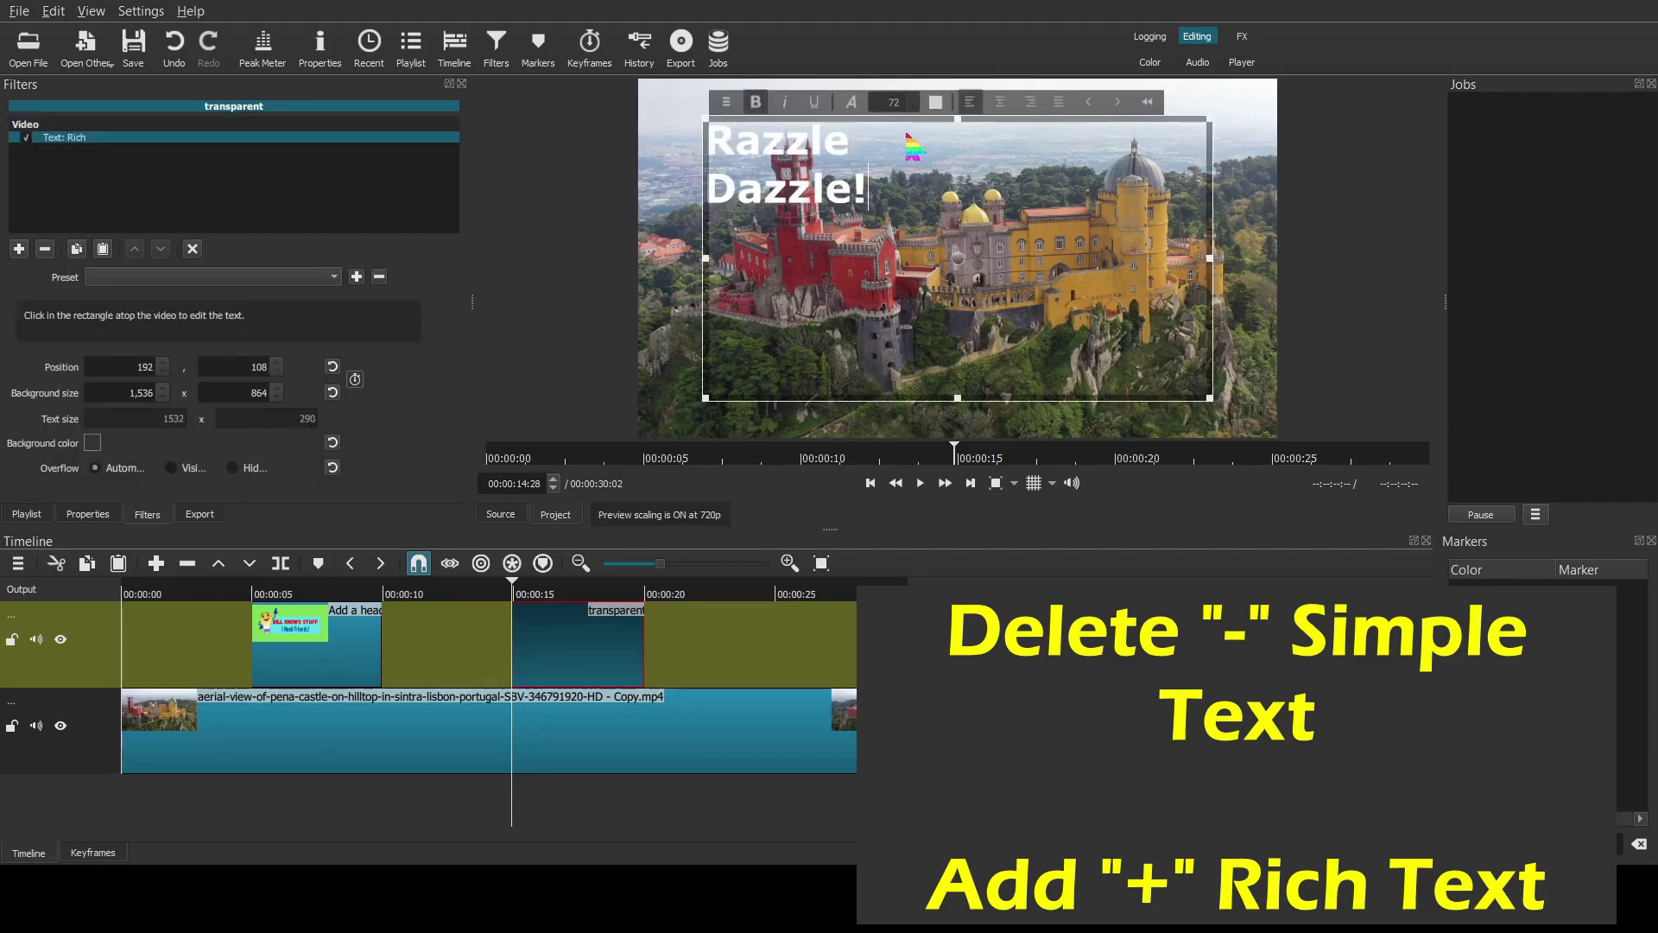
# Color all the text yellow, shrink its box to about 630 x 306 and move it to about 49, 700
pyautogui.hotkey('ctrl', 'a')
pyautogui.moveTo(1210, 120); pyautogui.dragTo(911, 301)
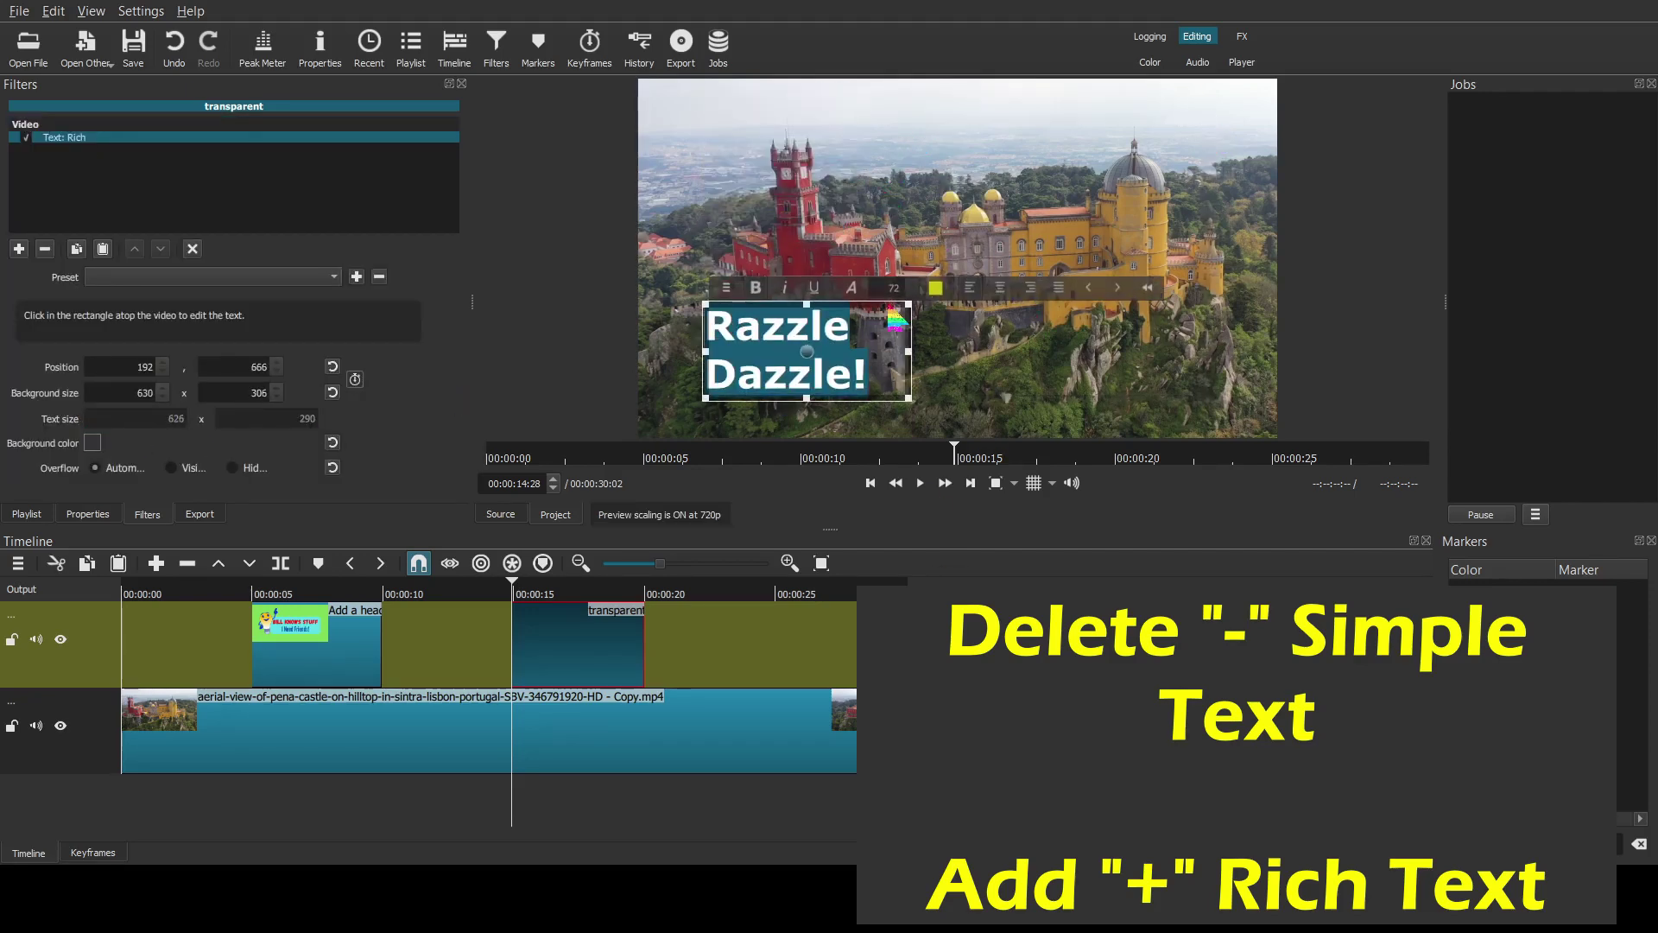
pyautogui.moveTo(808, 351); pyautogui.dragTo(757, 361)
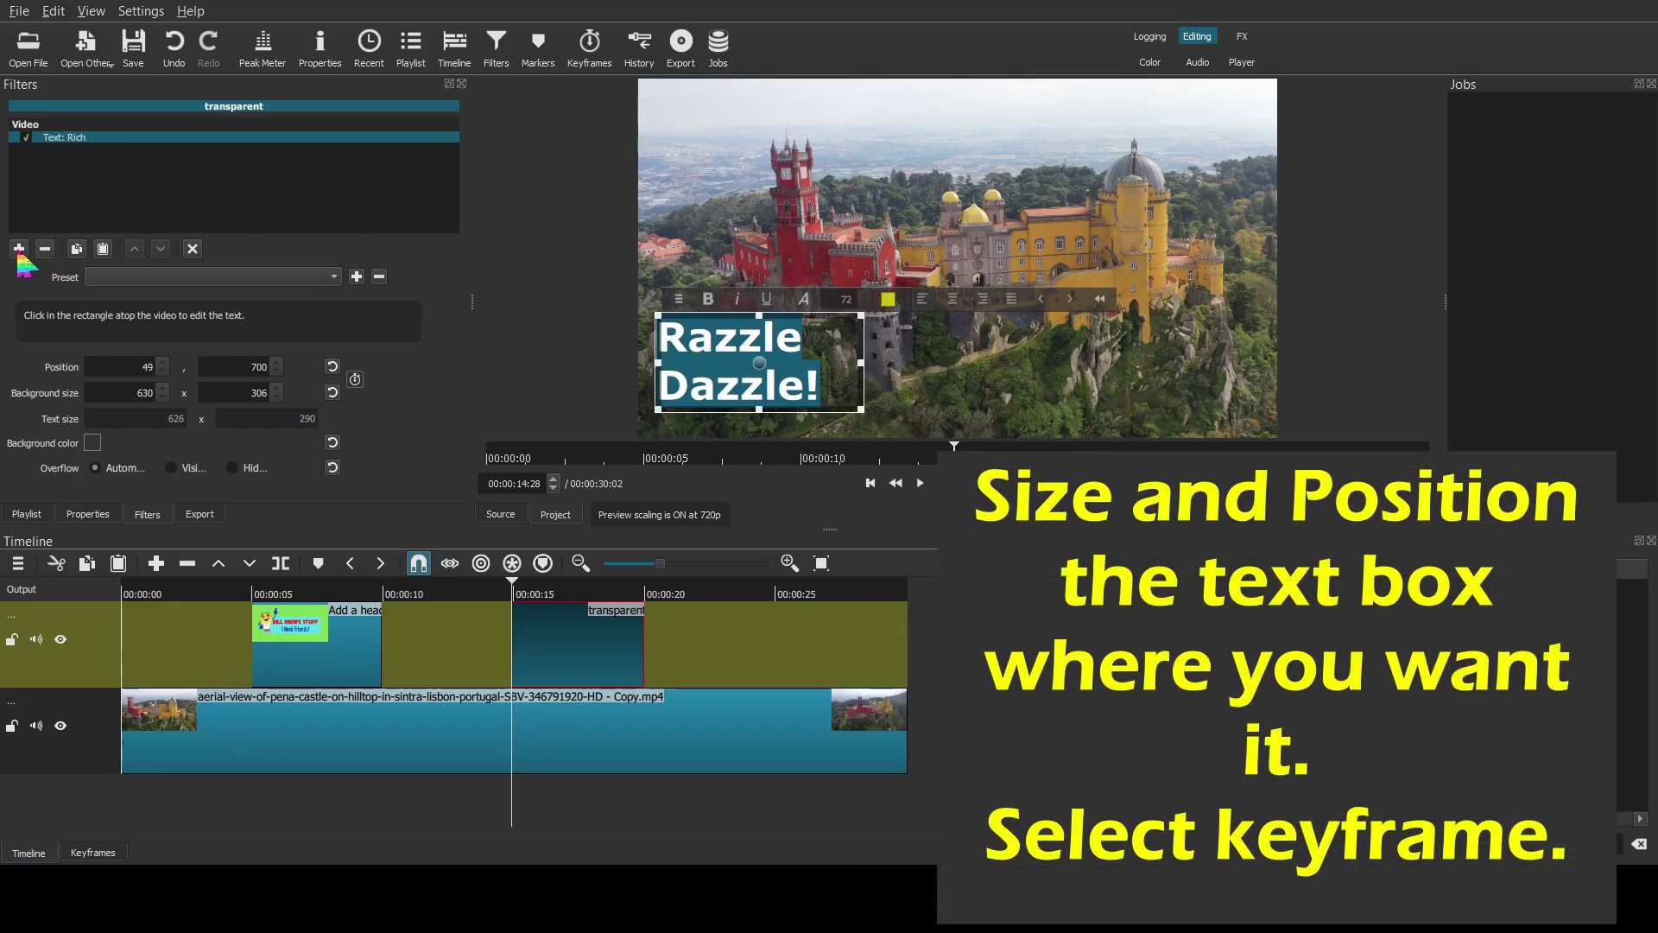
# At 00:00:15:19, move the text box to about 31, 477 and enable its position and size keyframes
pyautogui.moveTo(516, 804); pyautogui.dragTo(531, 805)
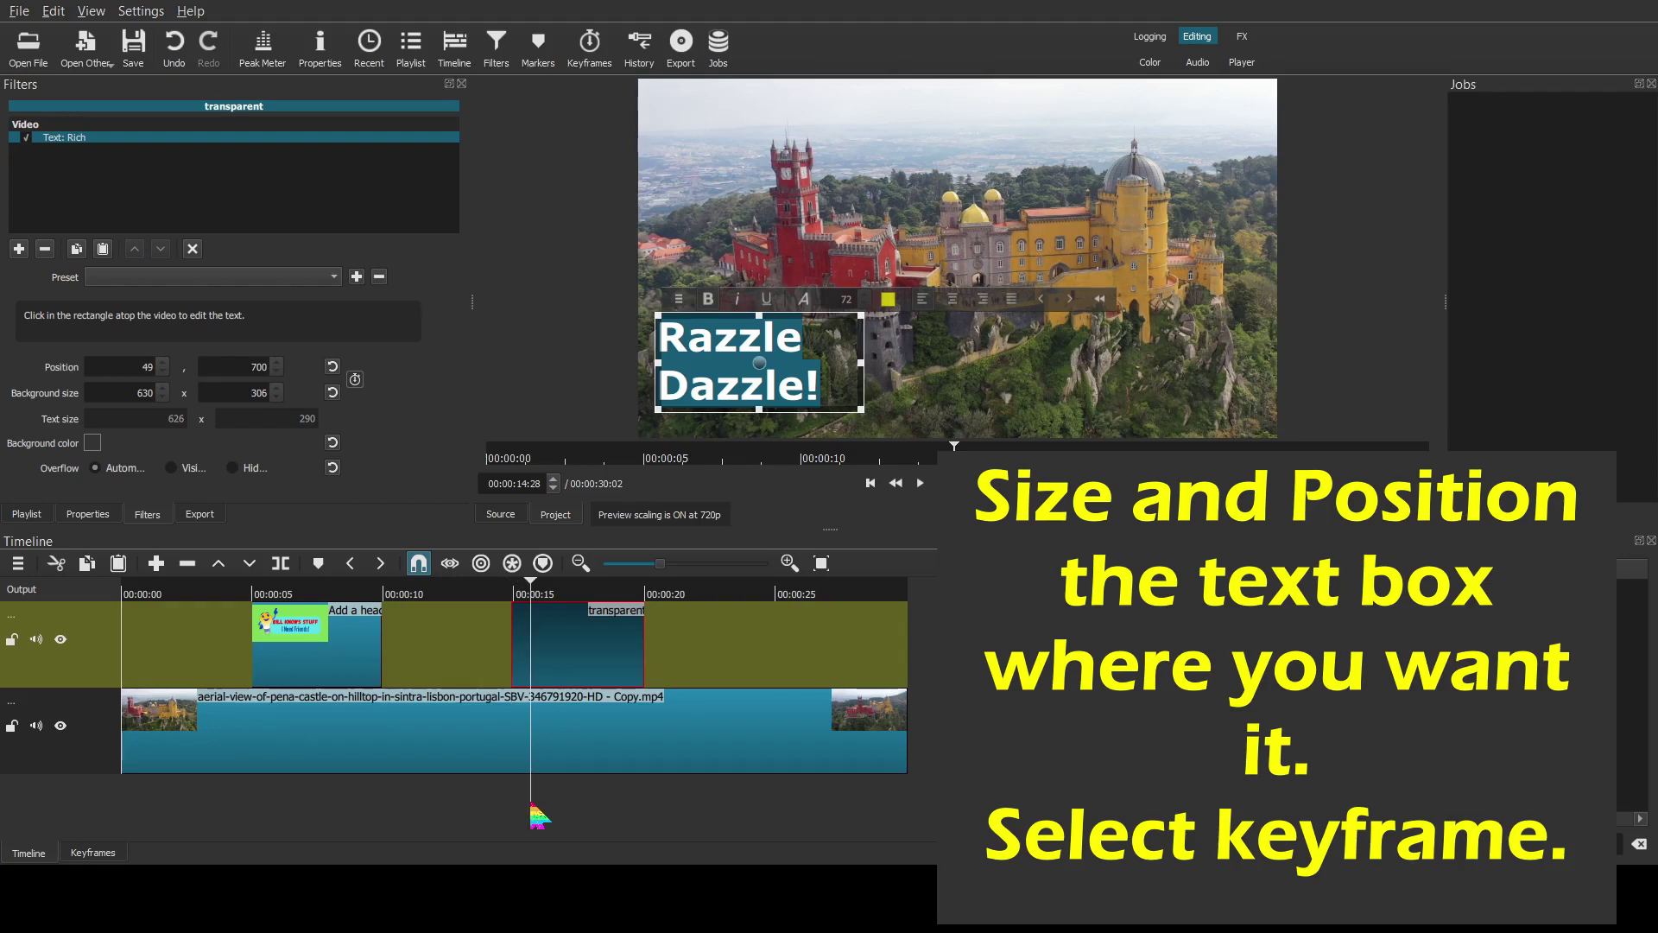
pyautogui.moveTo(758, 356); pyautogui.dragTo(751, 279)
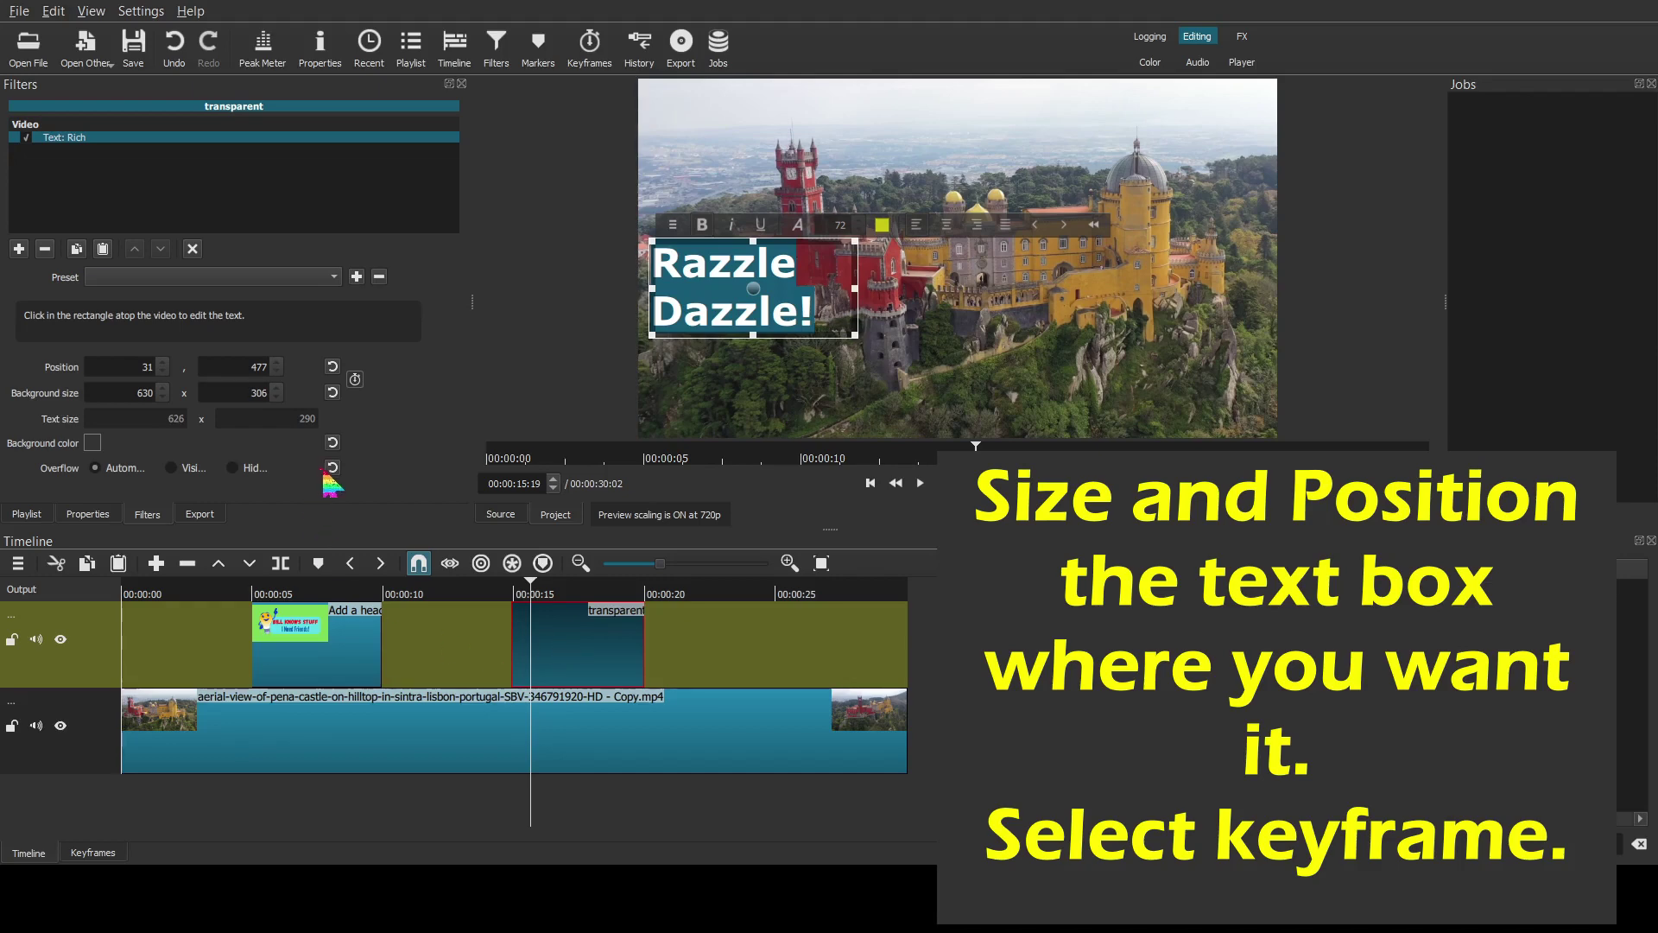
pyautogui.click(355, 381)
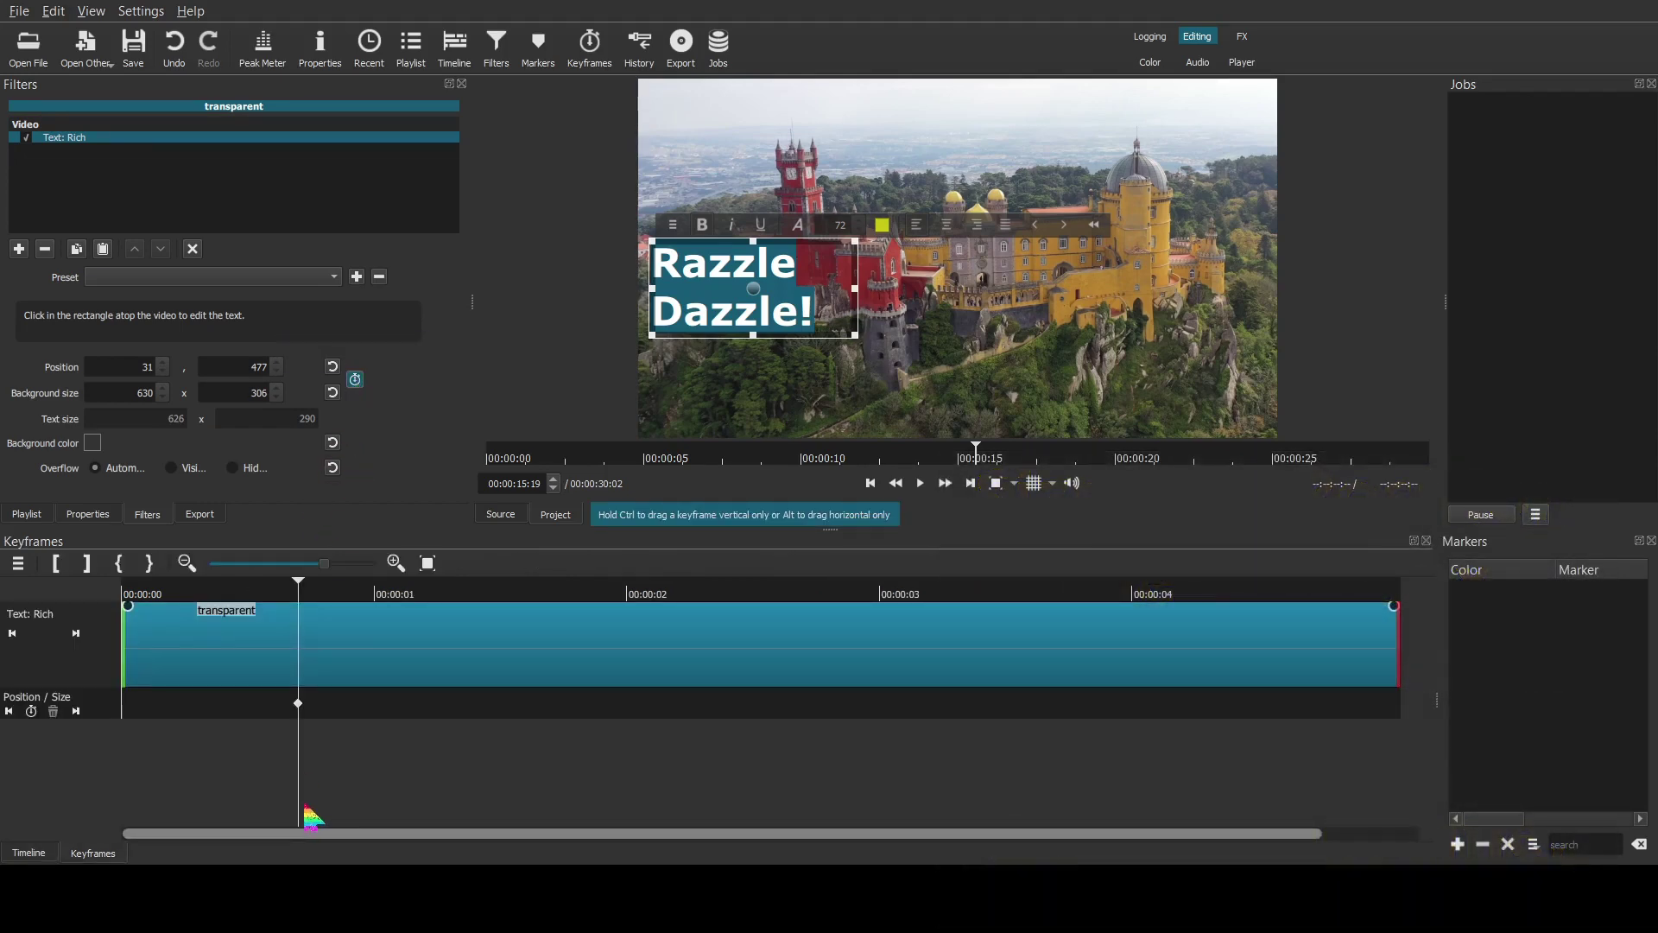
# Add a position keyframe at 00:00:15:00 and move the text box below the frame to about 5, 1,100
pyautogui.moveTo(304, 805); pyautogui.dragTo(139, 781)
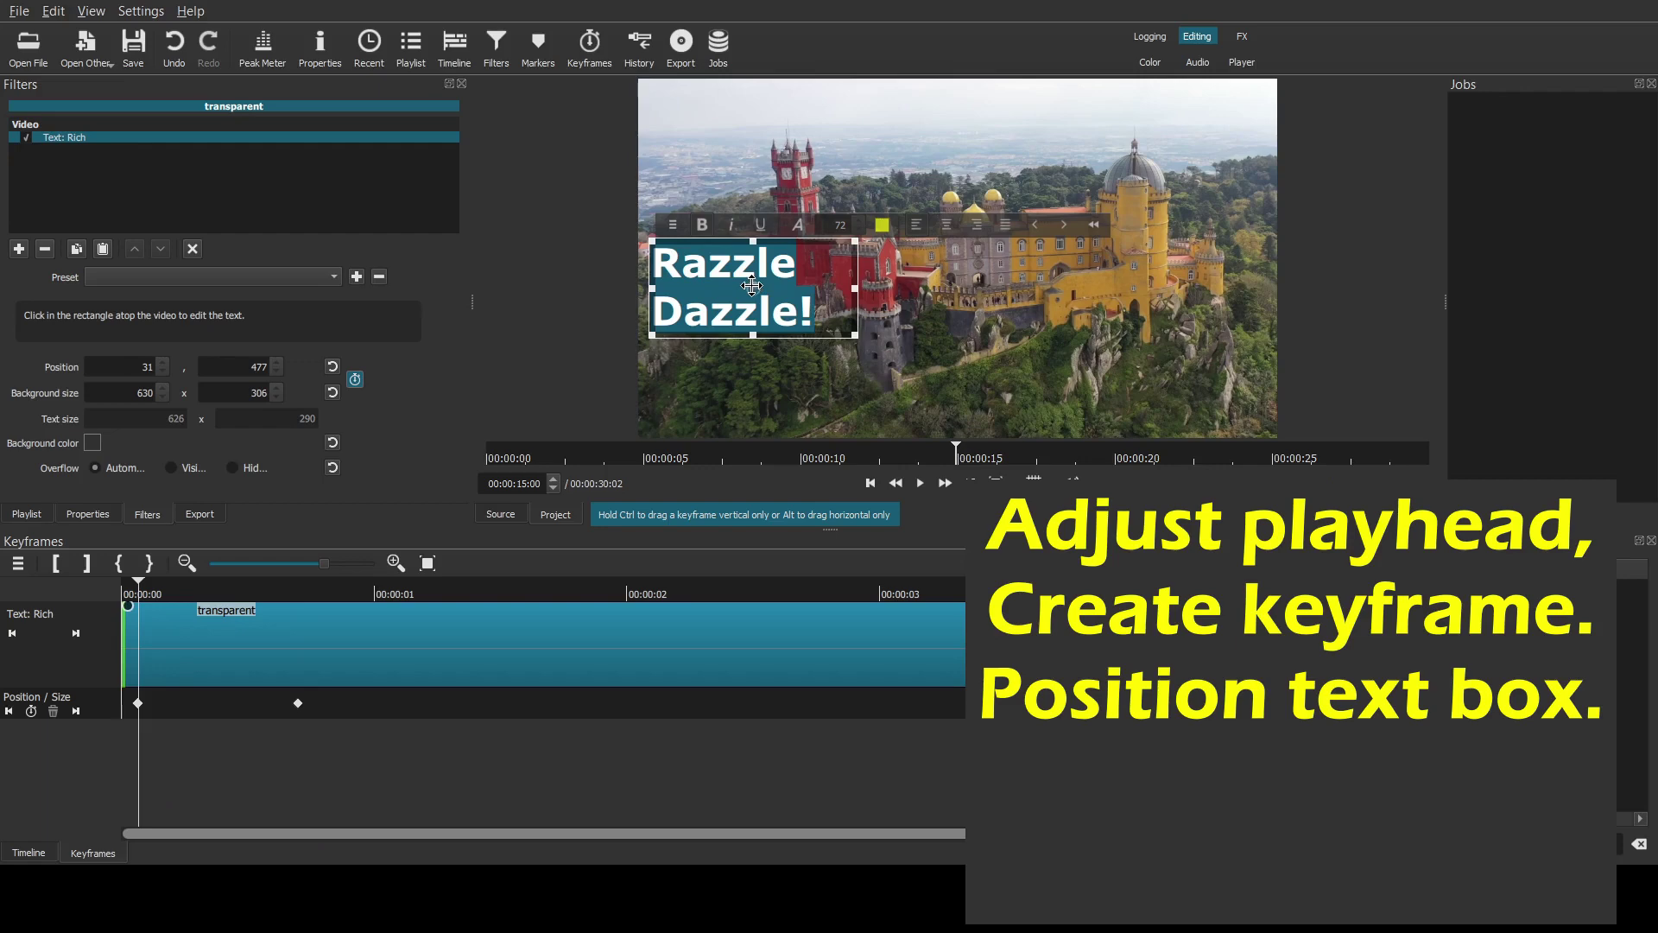
pyautogui.moveTo(752, 286); pyautogui.dragTo(748, 518)
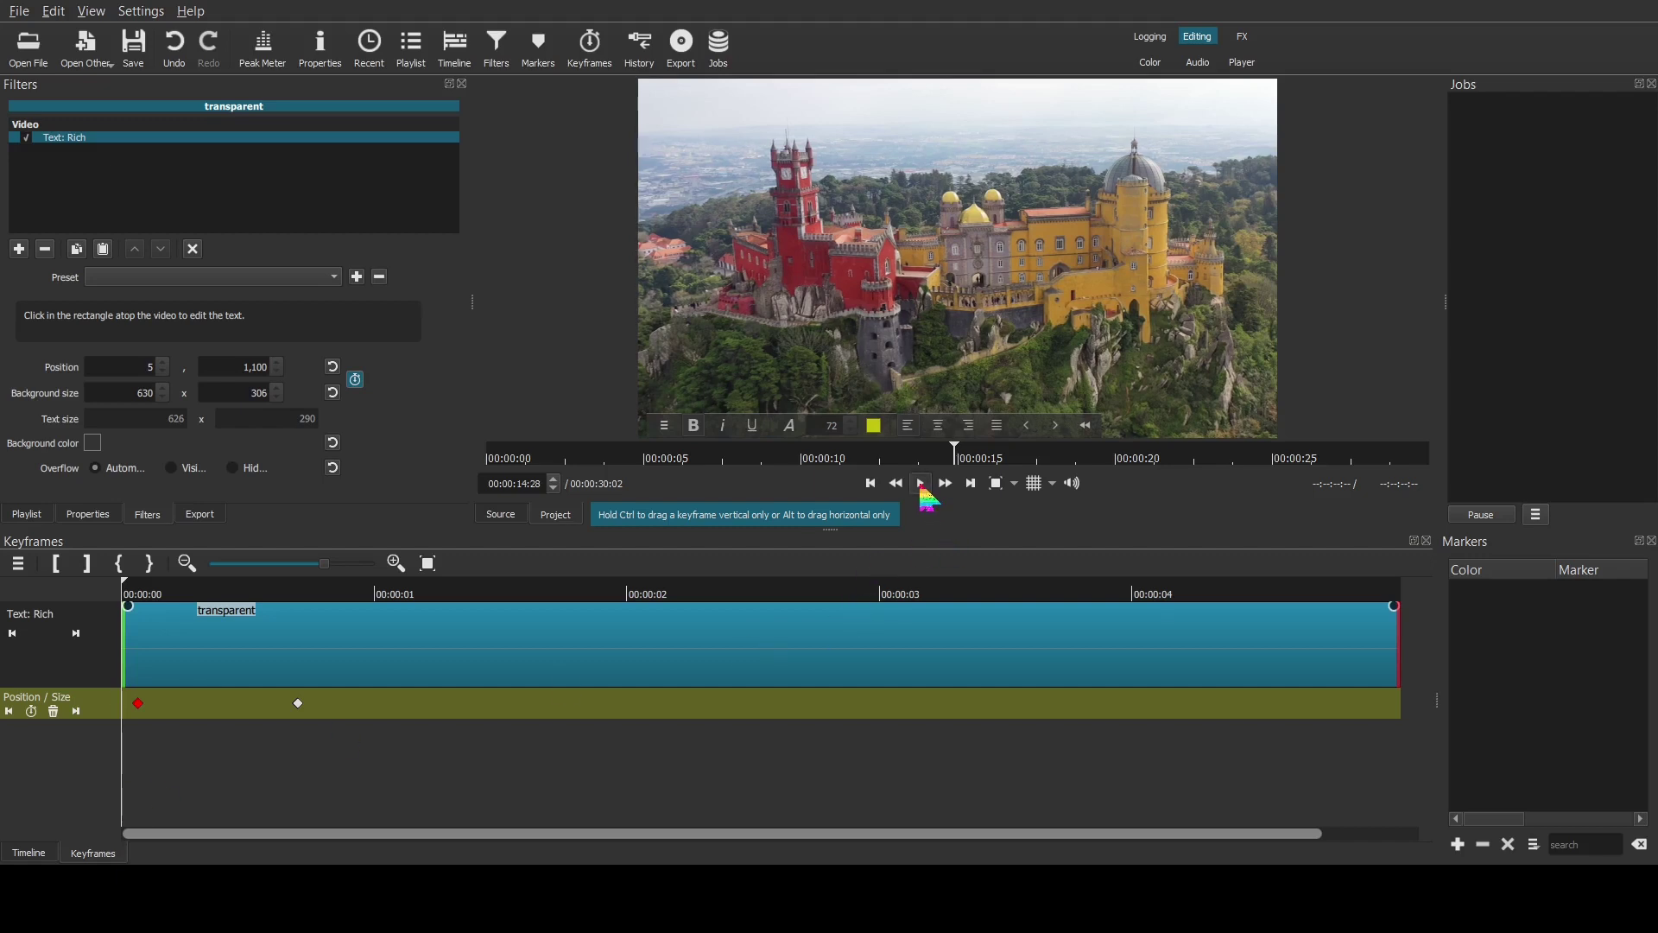
# Play the text's slide-in, then deselect the text with the playhead at 00:00:16:25
pyautogui.click(921, 483)
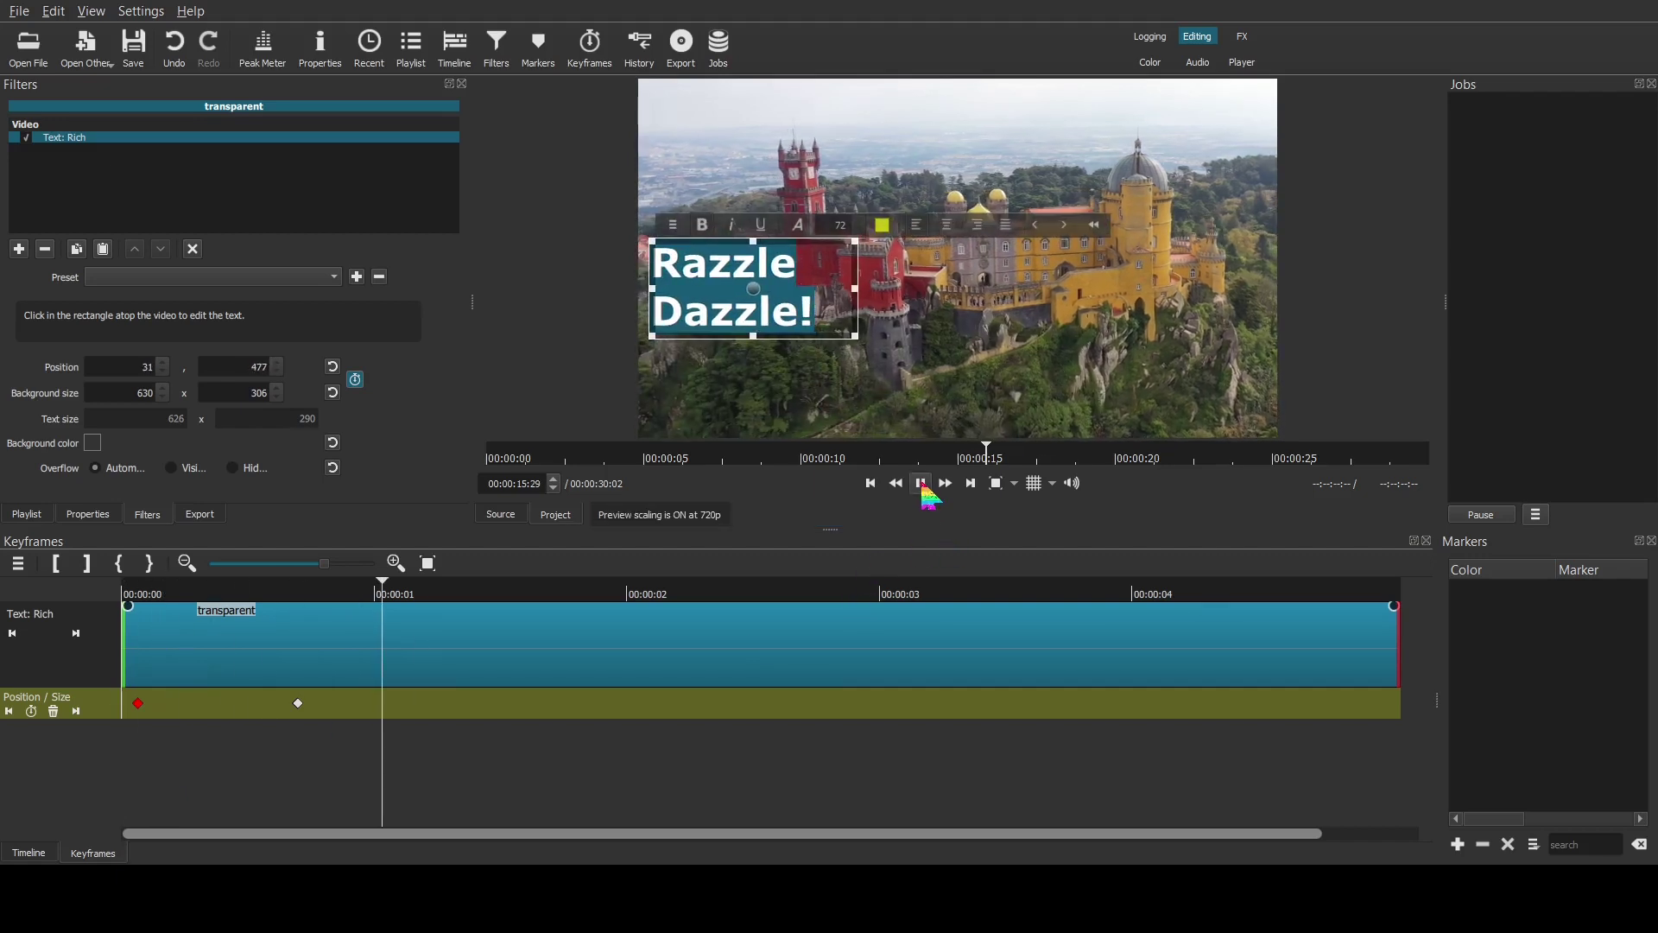
pyautogui.click(920, 484)
pyautogui.click(600, 789)
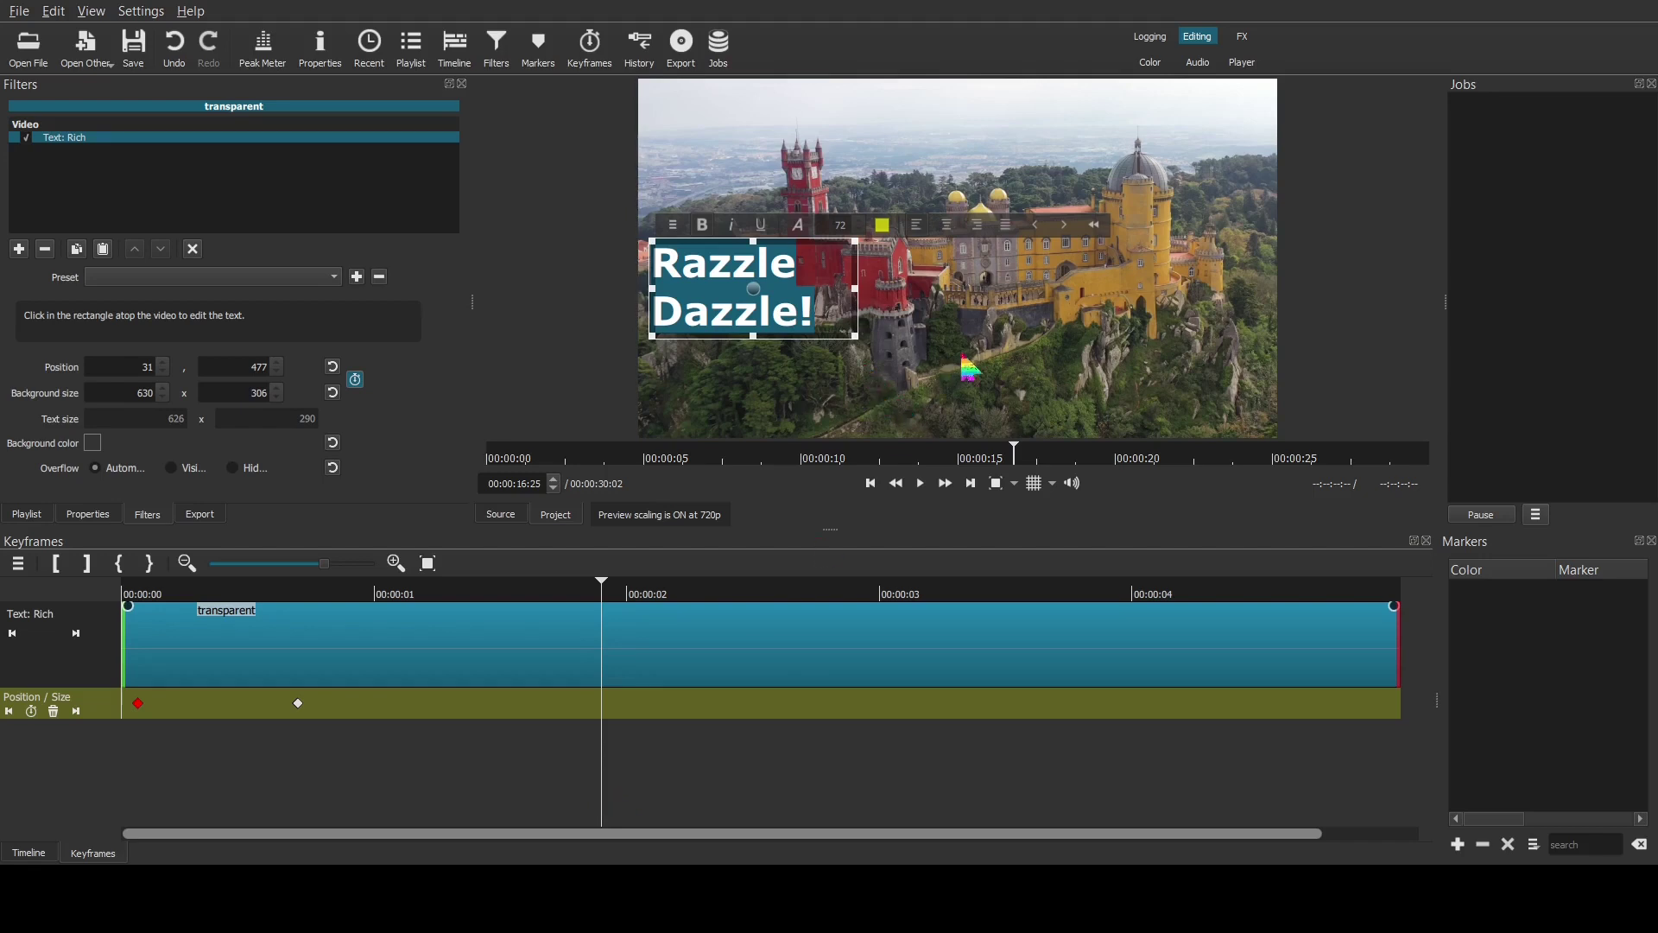
pyautogui.click(842, 328)
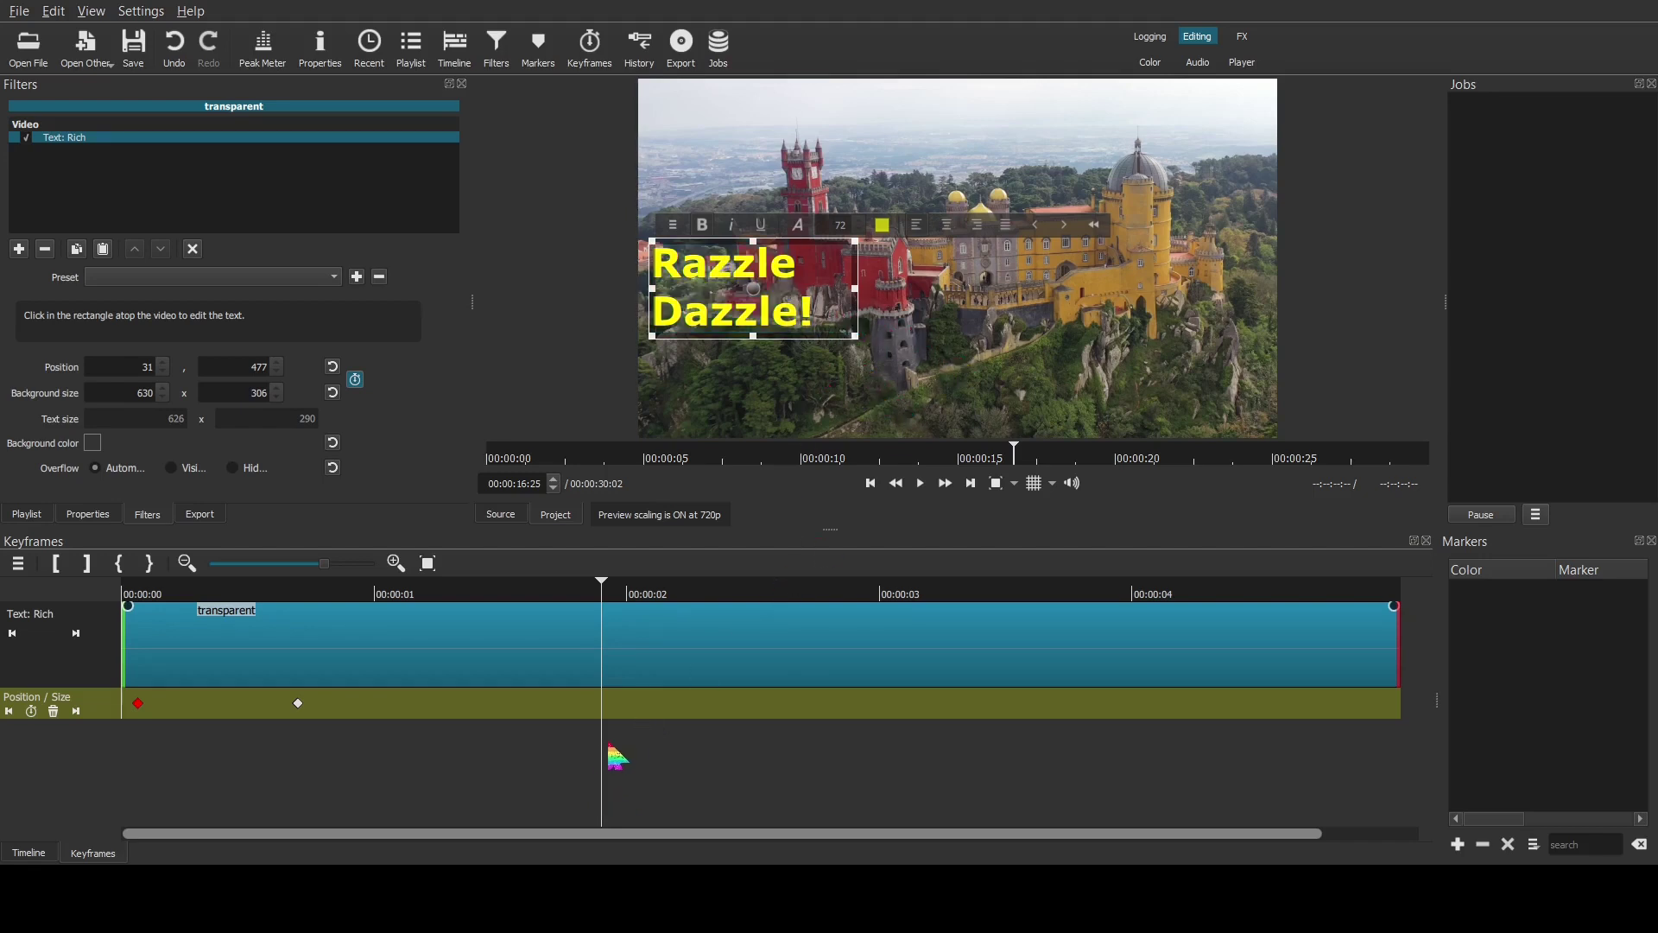
# Add a position keyframe at 00:00:16:28 and move the text box up to about 15, 12
pyautogui.moveTo(596, 757); pyautogui.dragTo(301, 793)
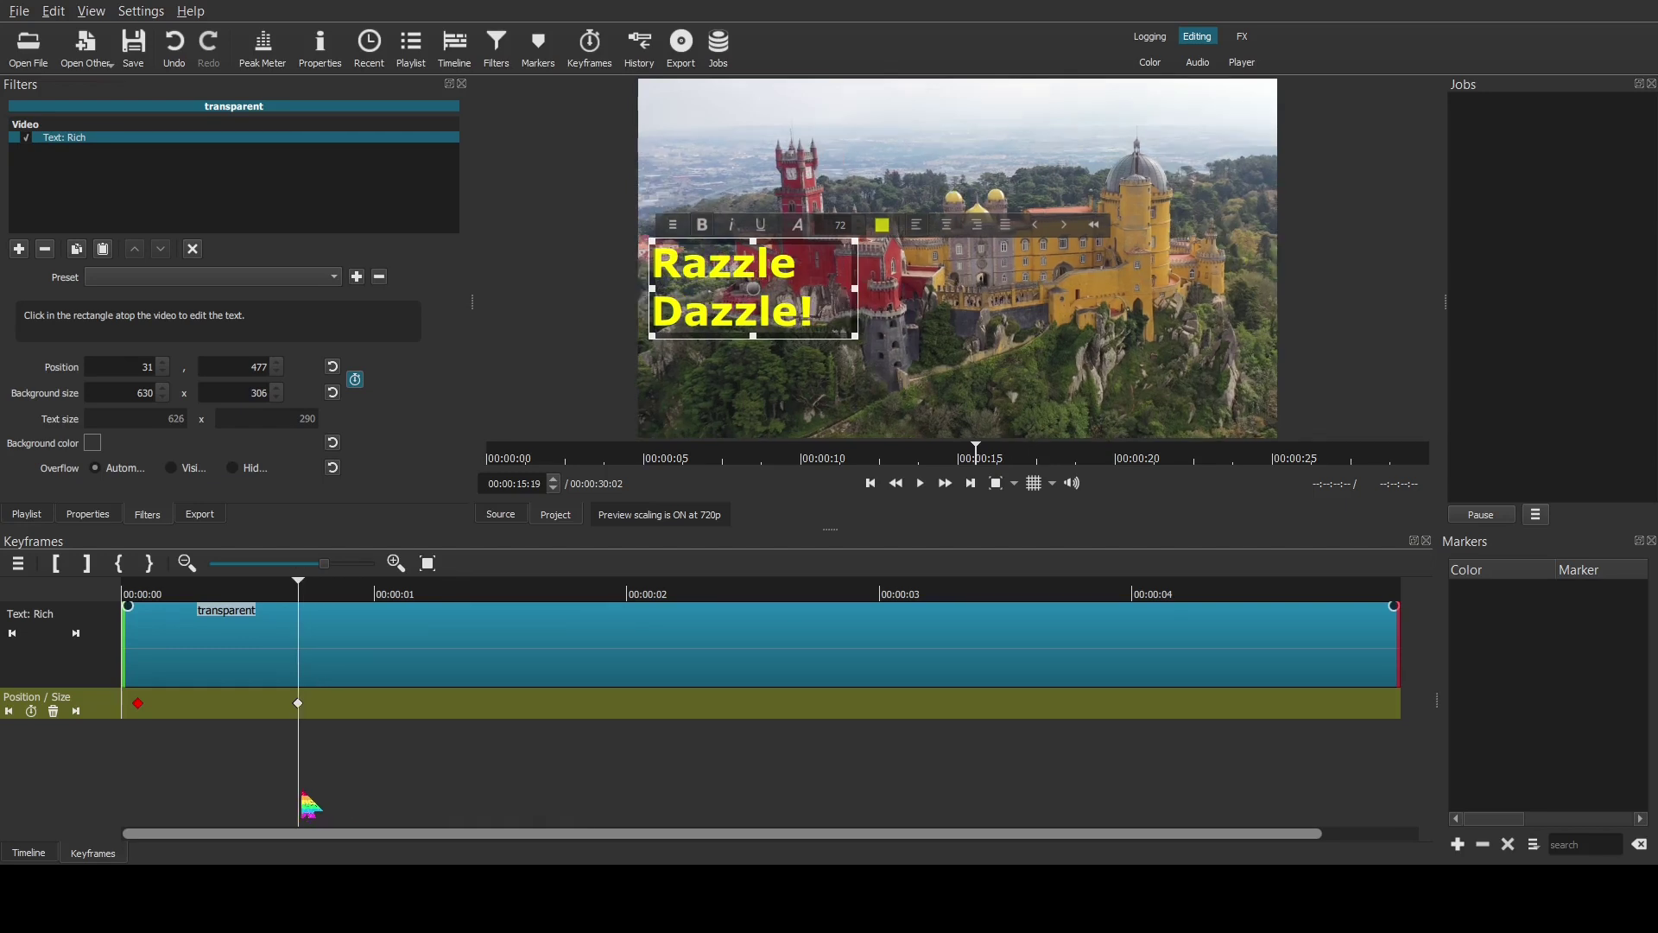
pyautogui.moveTo(301, 793); pyautogui.dragTo(443, 791)
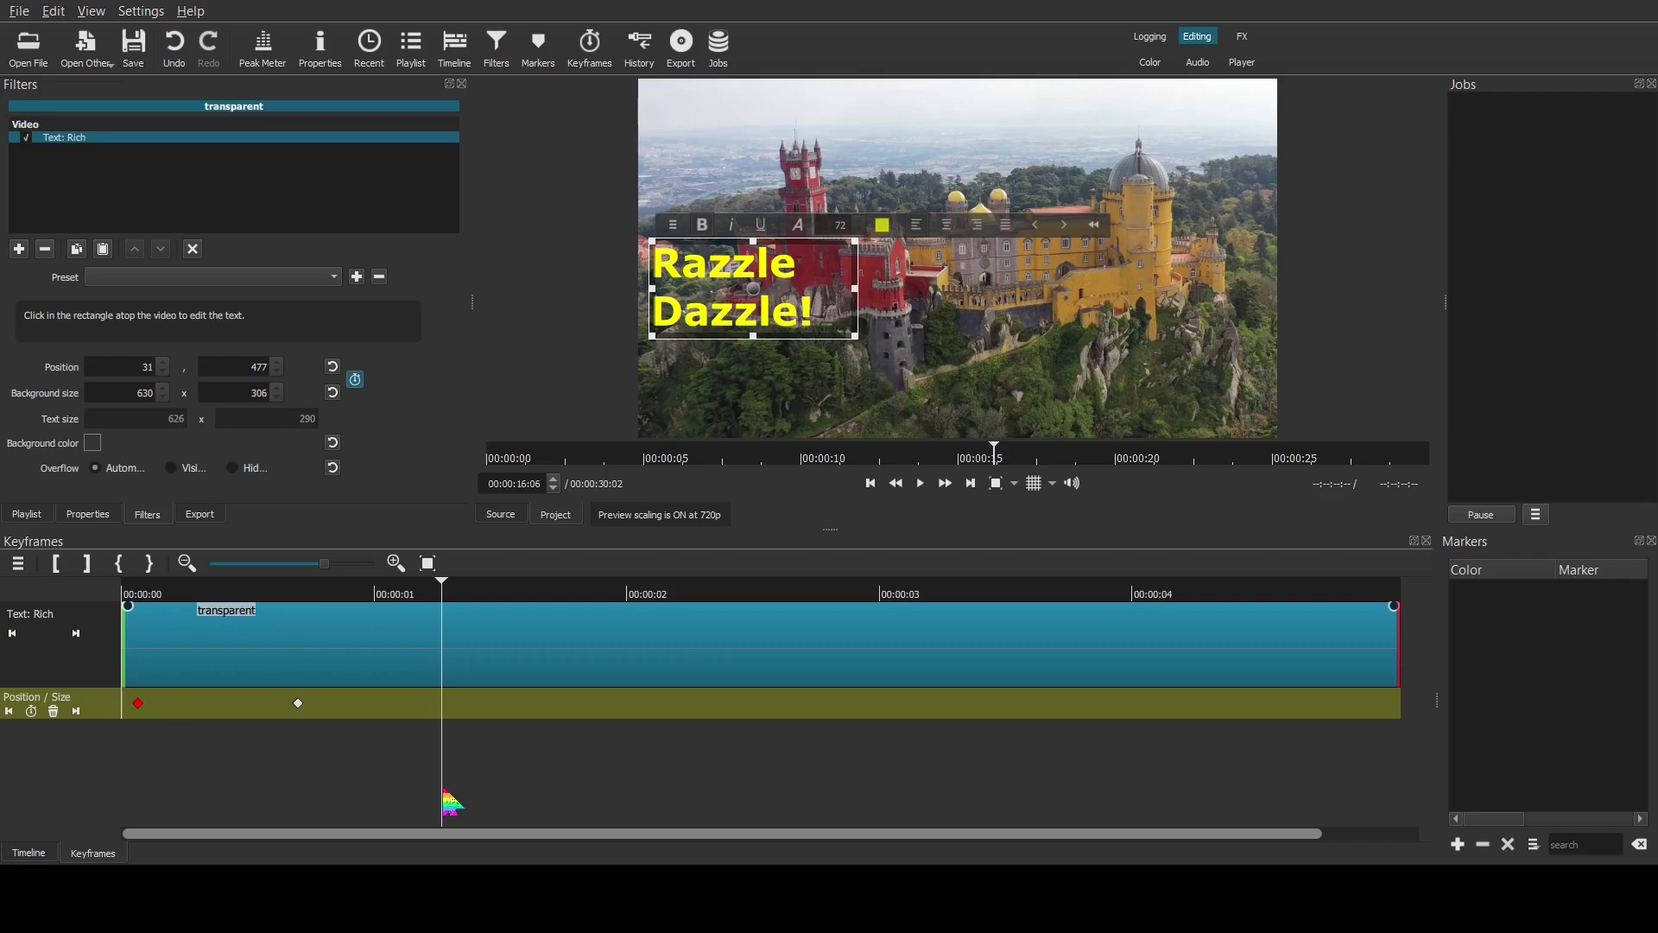
pyautogui.moveTo(444, 791); pyautogui.dragTo(628, 781)
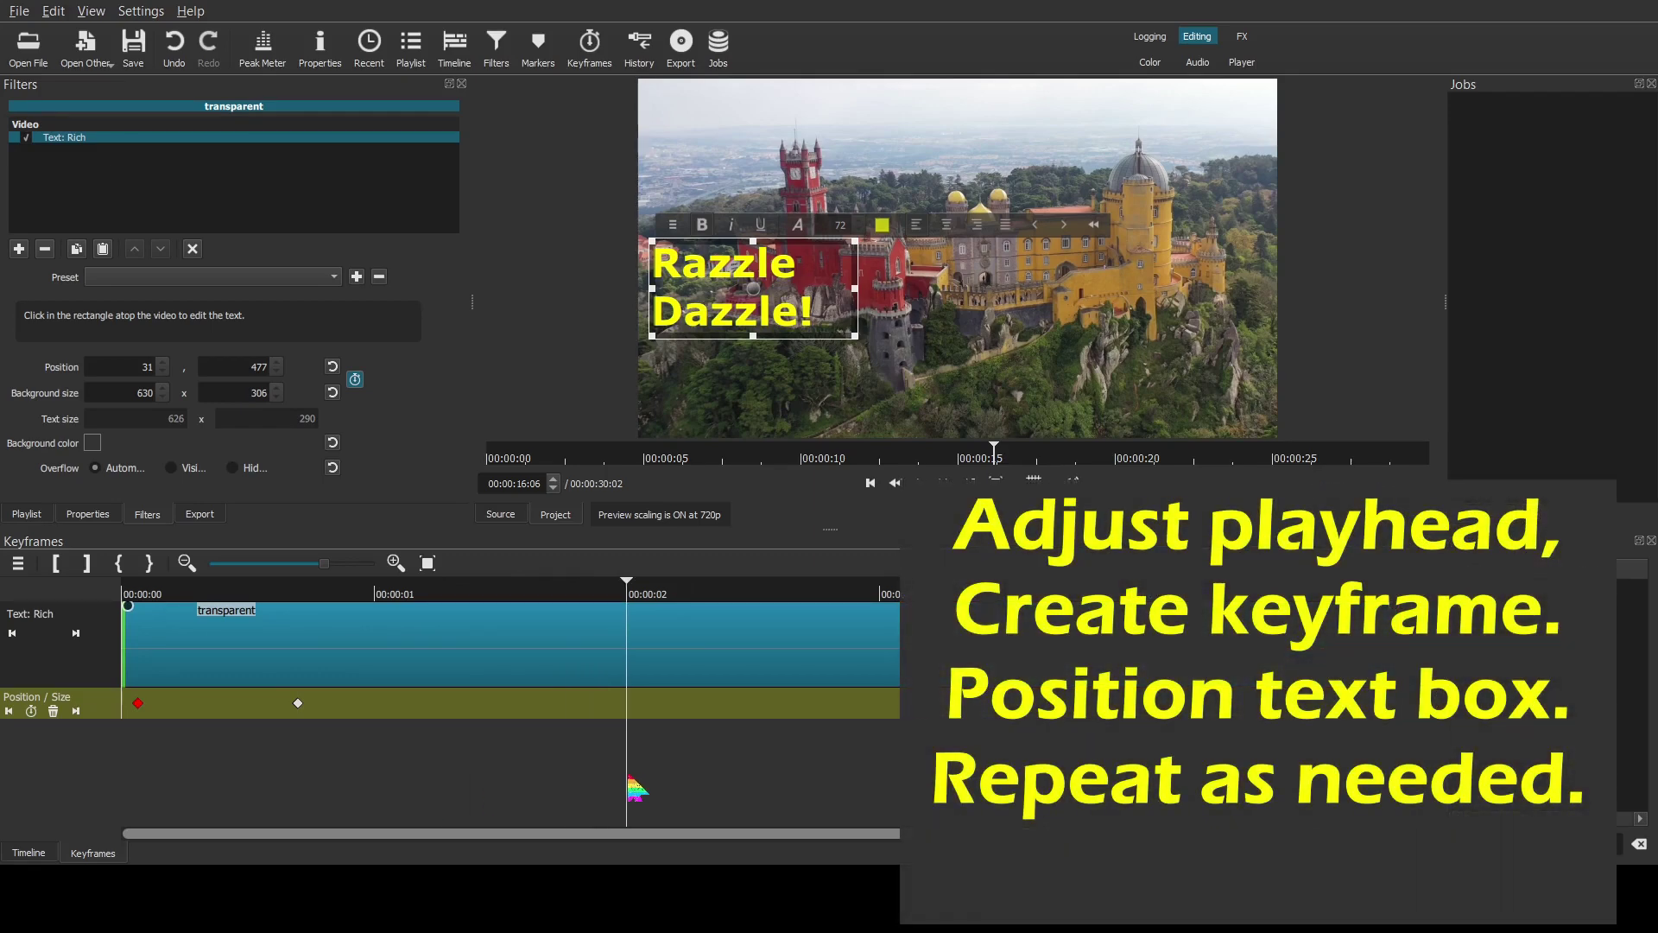
pyautogui.click(31, 711)
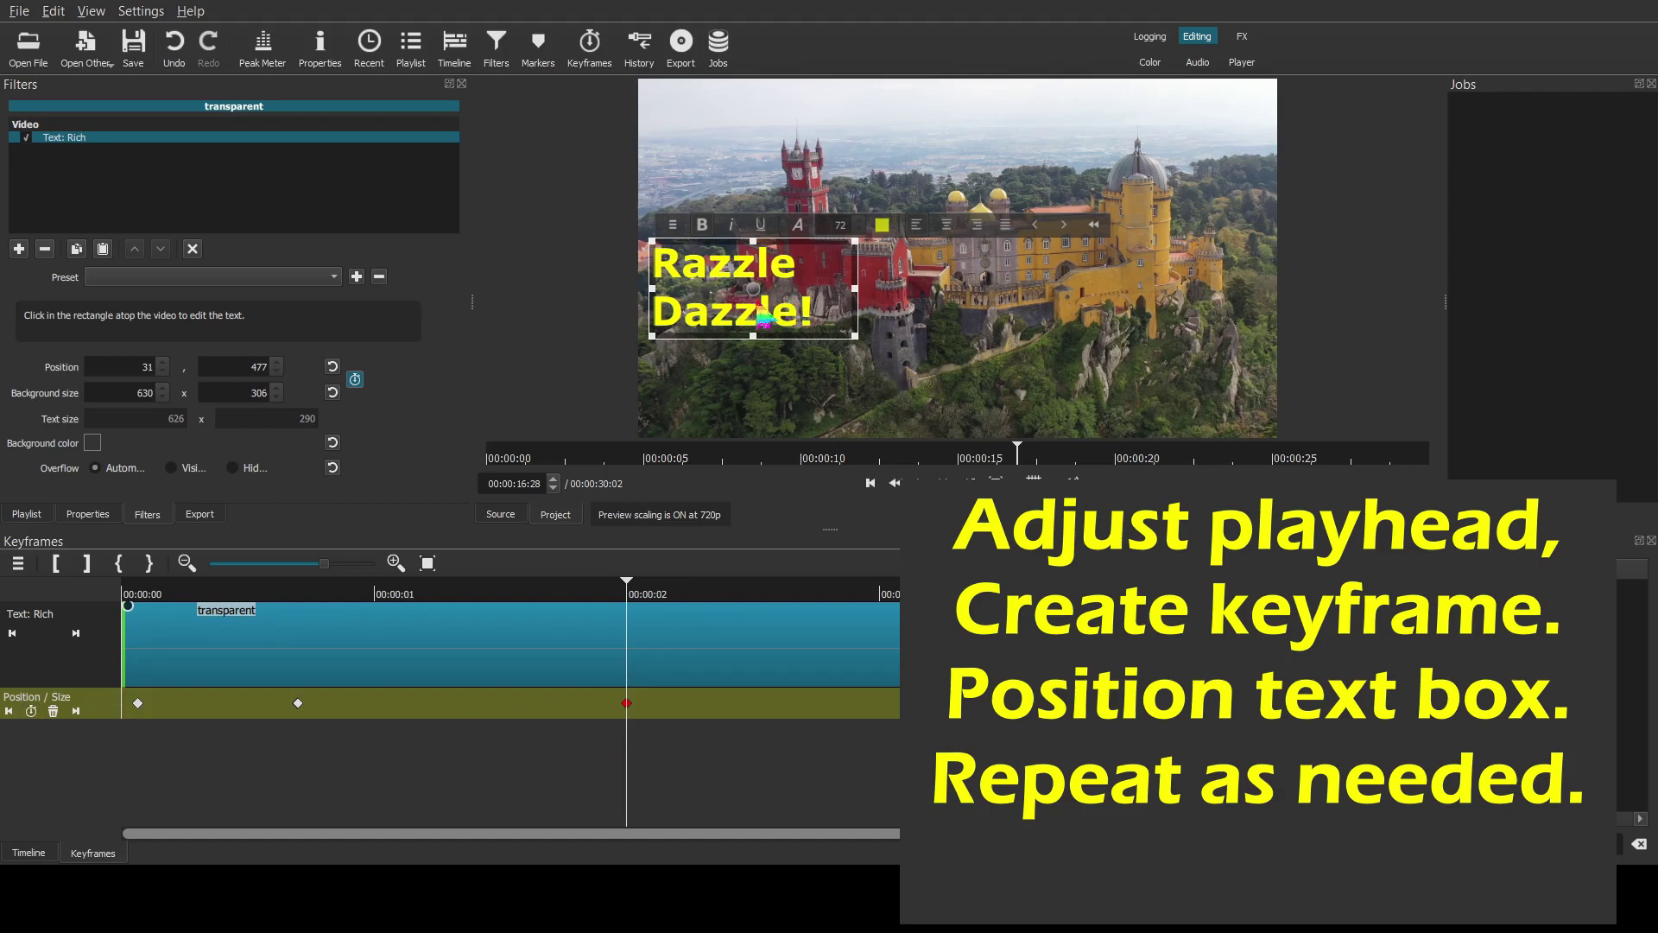
pyautogui.moveTo(758, 290); pyautogui.dragTo(752, 136)
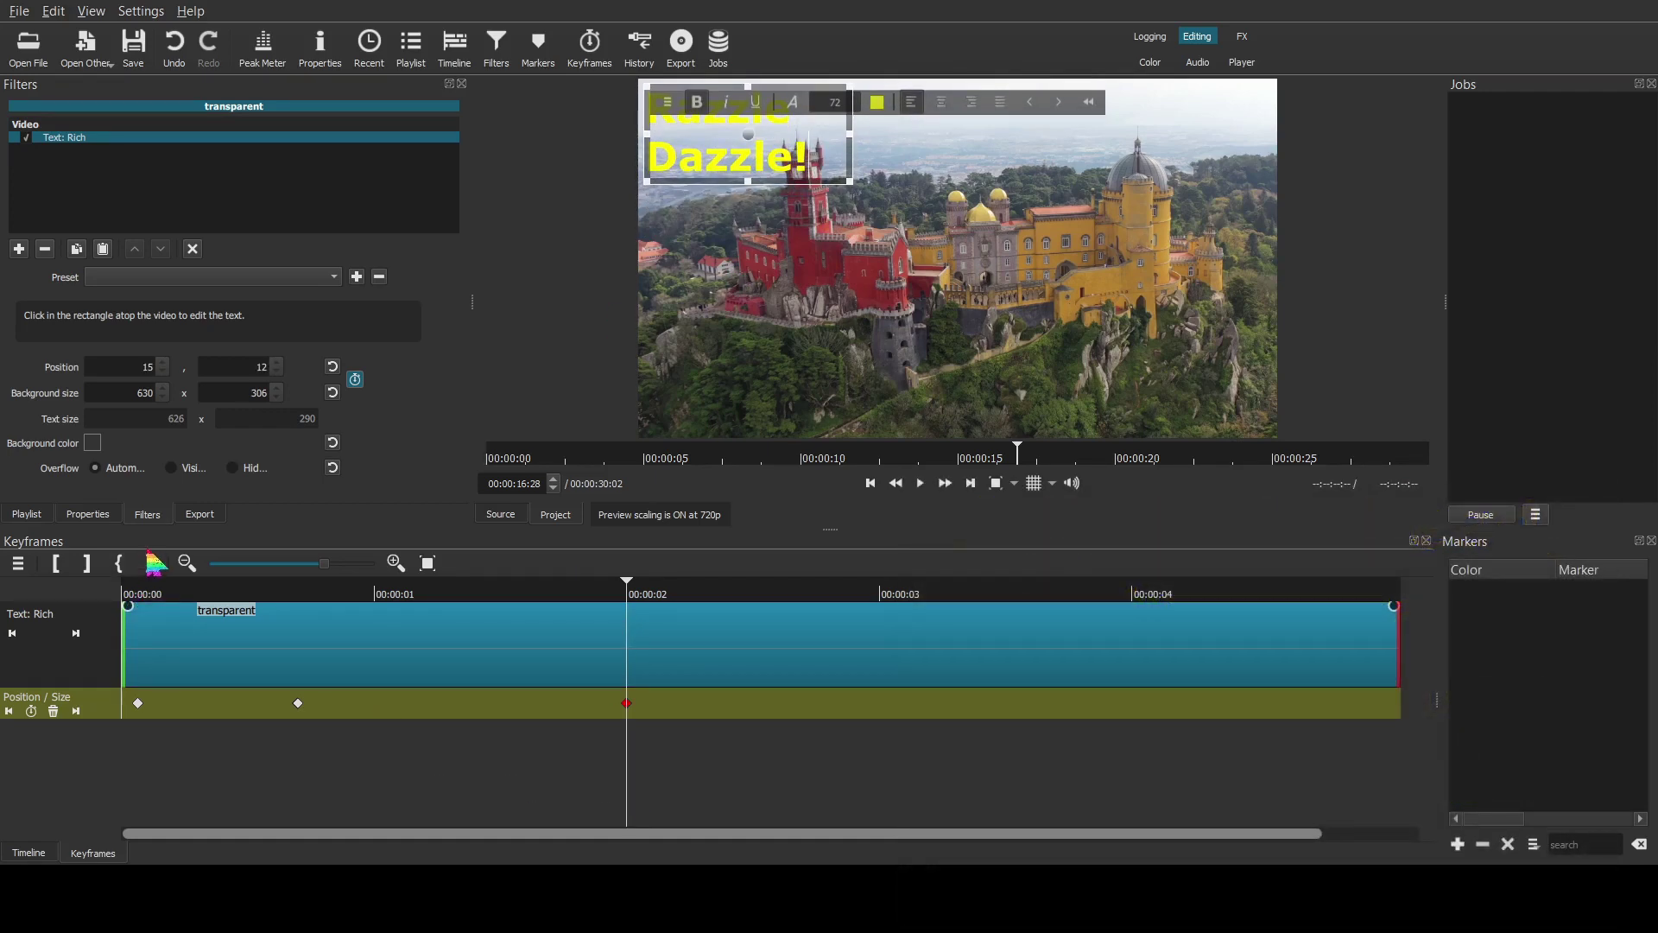
# Add a position keyframe at 00:00:17:28 and move the text box across the frame to about 1,259, 22
pyautogui.moveTo(630, 796); pyautogui.dragTo(884, 755)
pyautogui.click(32, 711)
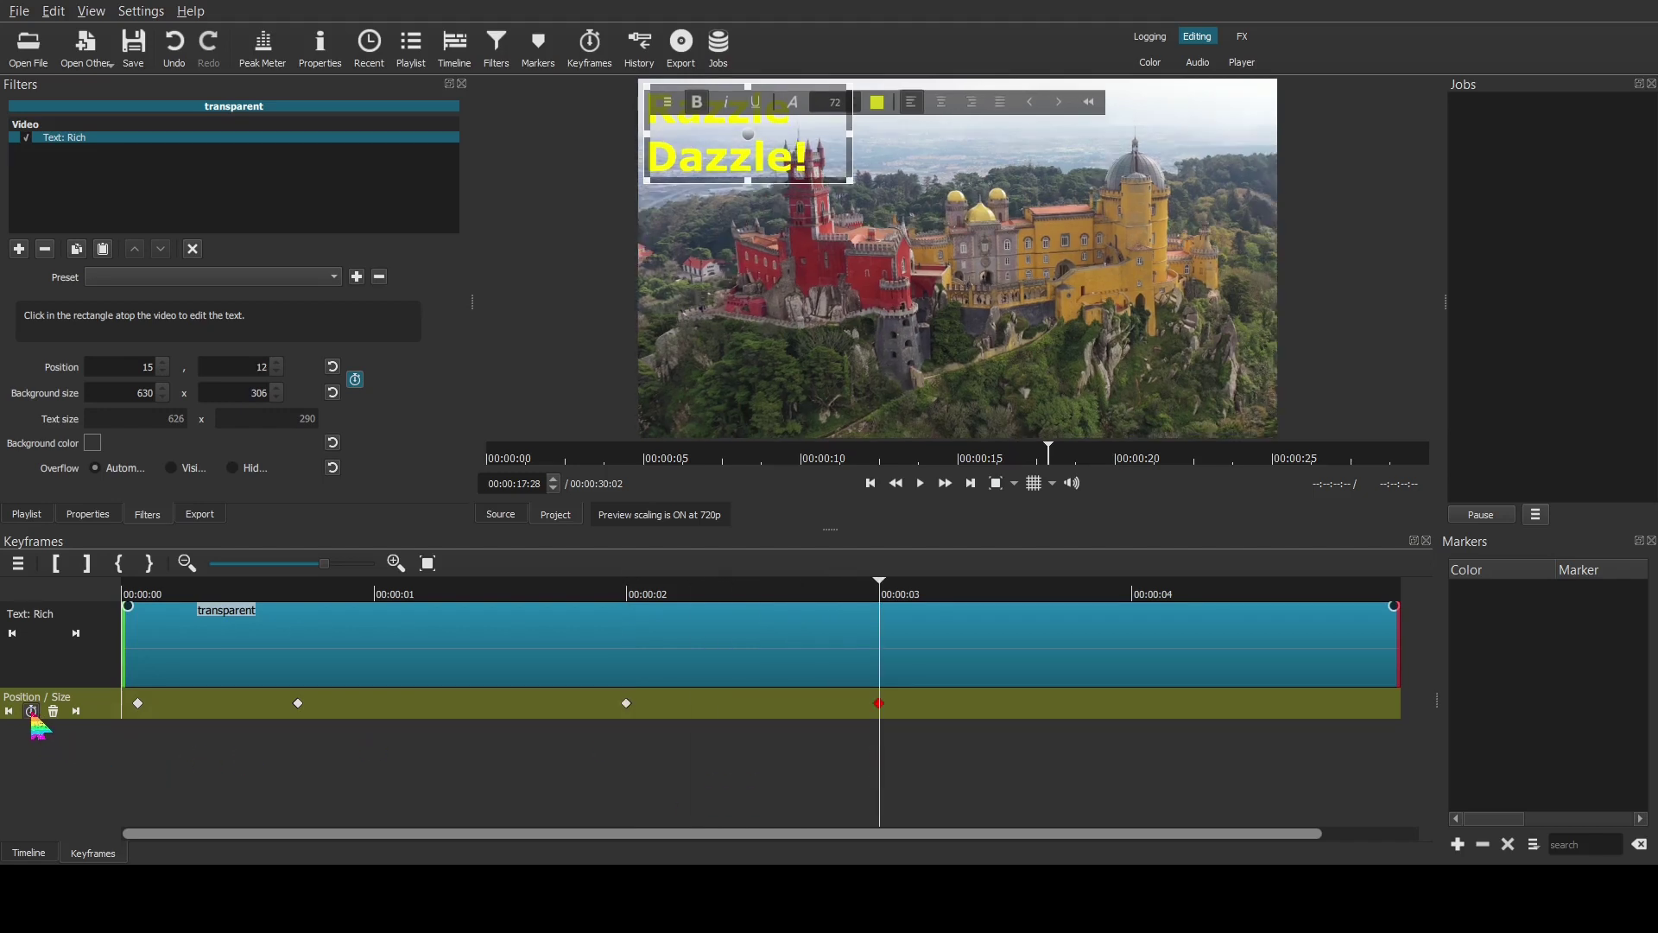
pyautogui.moveTo(756, 129); pyautogui.dragTo(1176, 138)
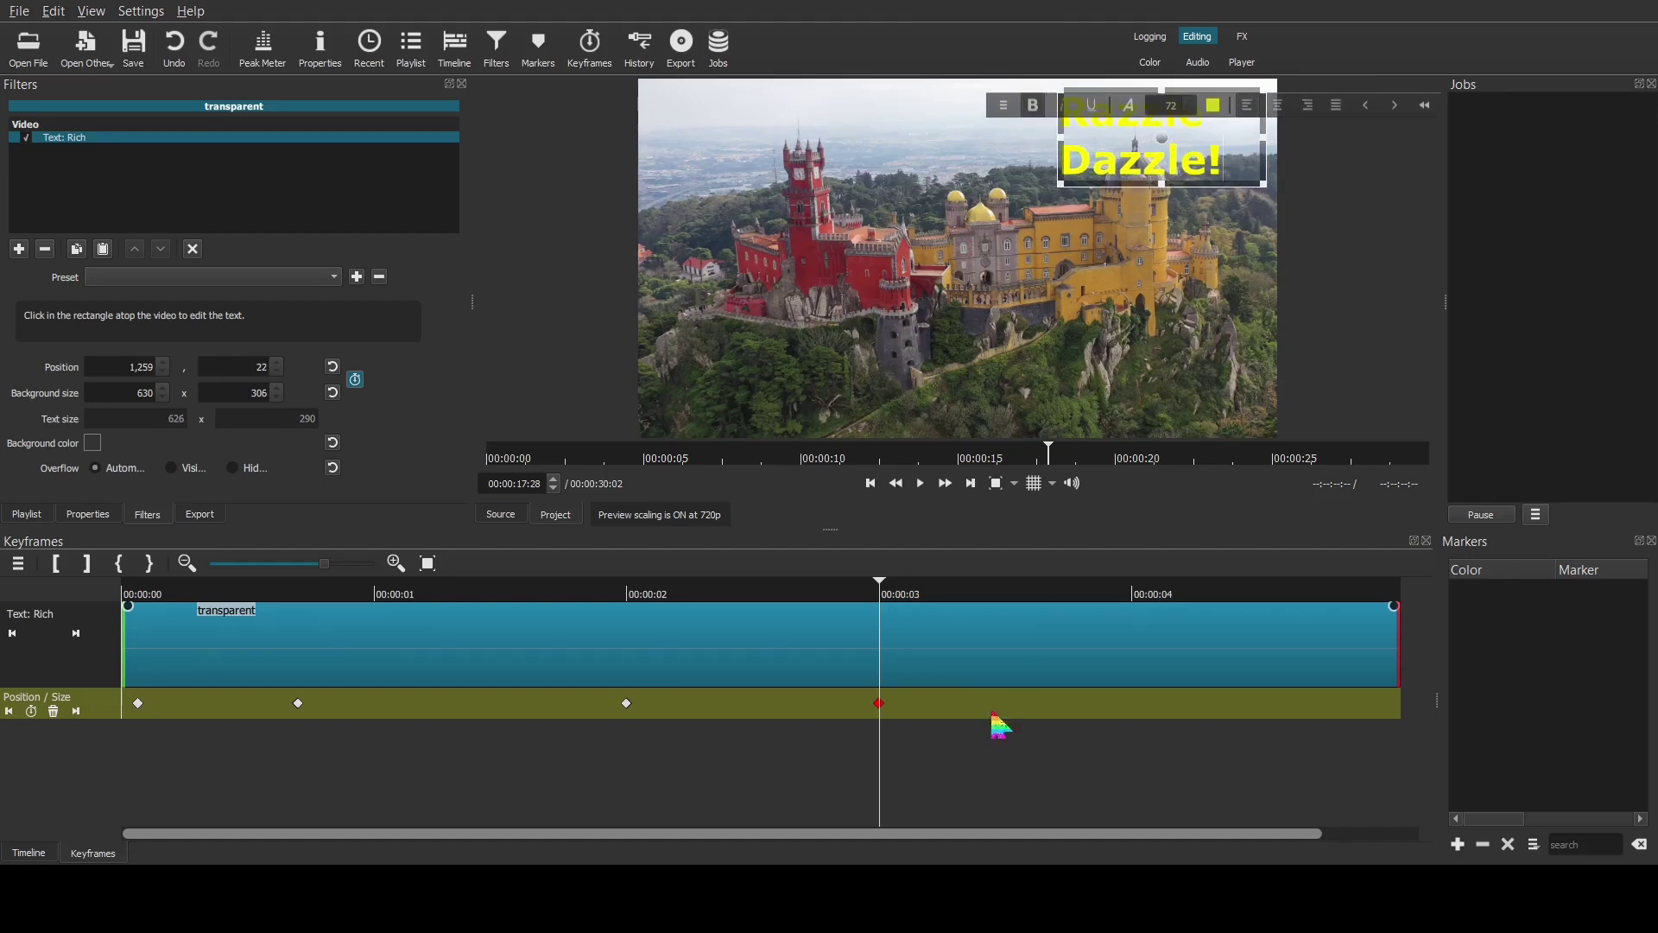
# Keyframe the text box lower in the frame at 00:00:18:28, then beyond the frame's right edge at about 1,926, 614 at 00:00:19:09
pyautogui.moveTo(888, 808); pyautogui.dragTo(1132, 781)
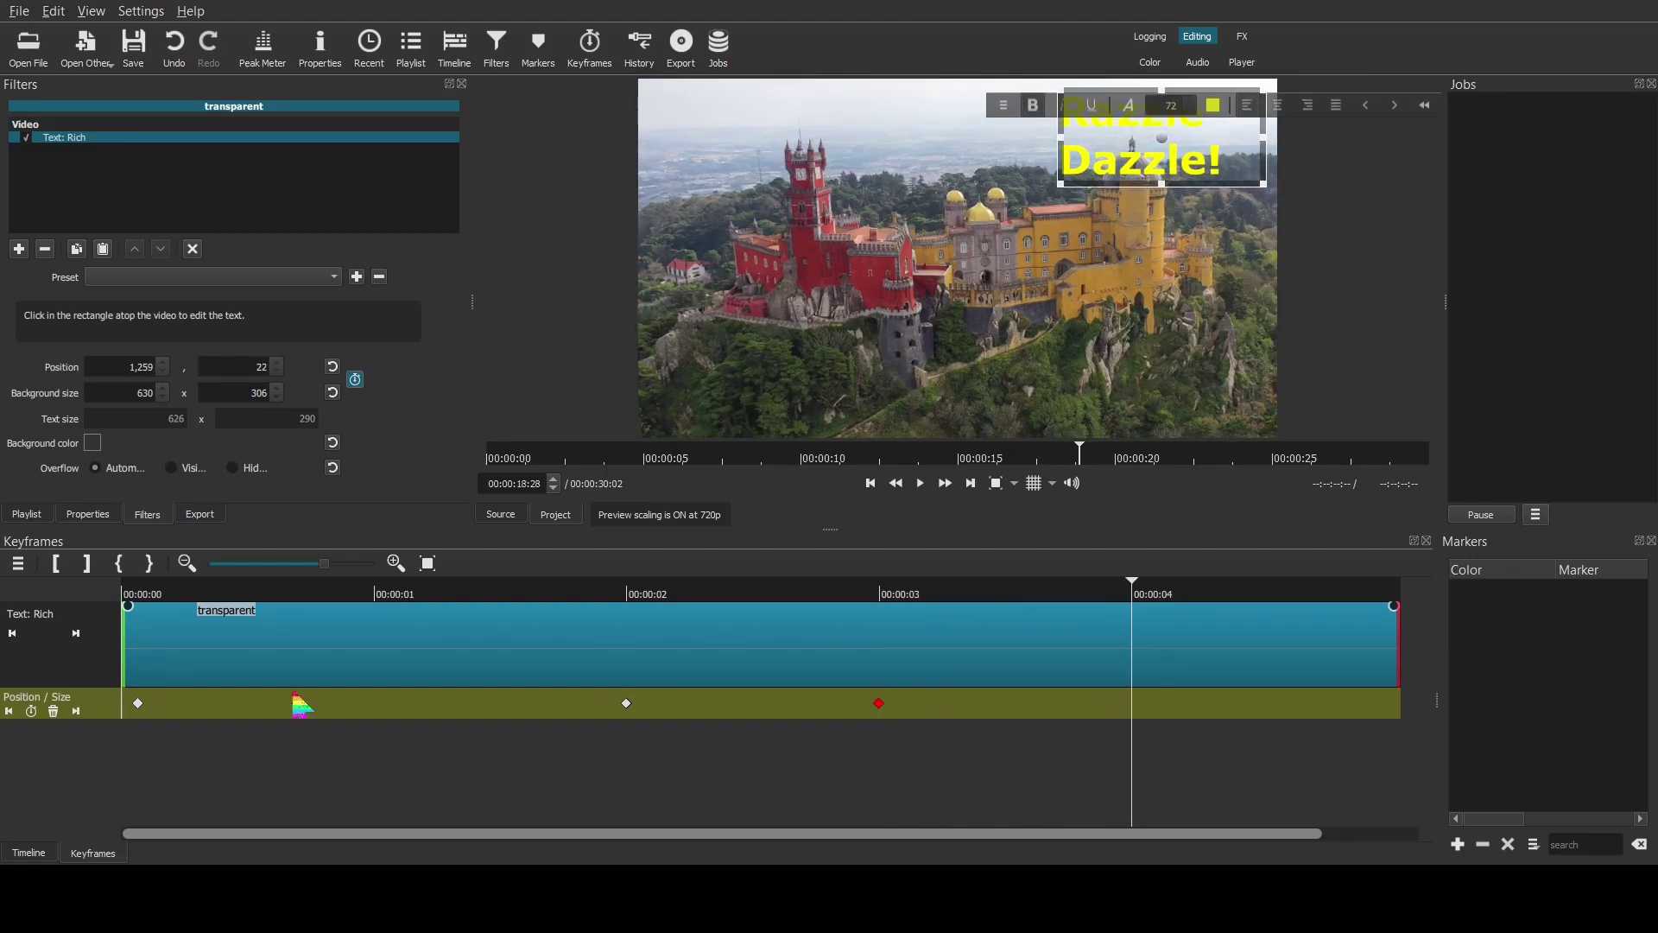
pyautogui.click(31, 711)
pyautogui.moveTo(1158, 138); pyautogui.dragTo(1410, 345)
pyautogui.click(1225, 781)
pyautogui.click(31, 711)
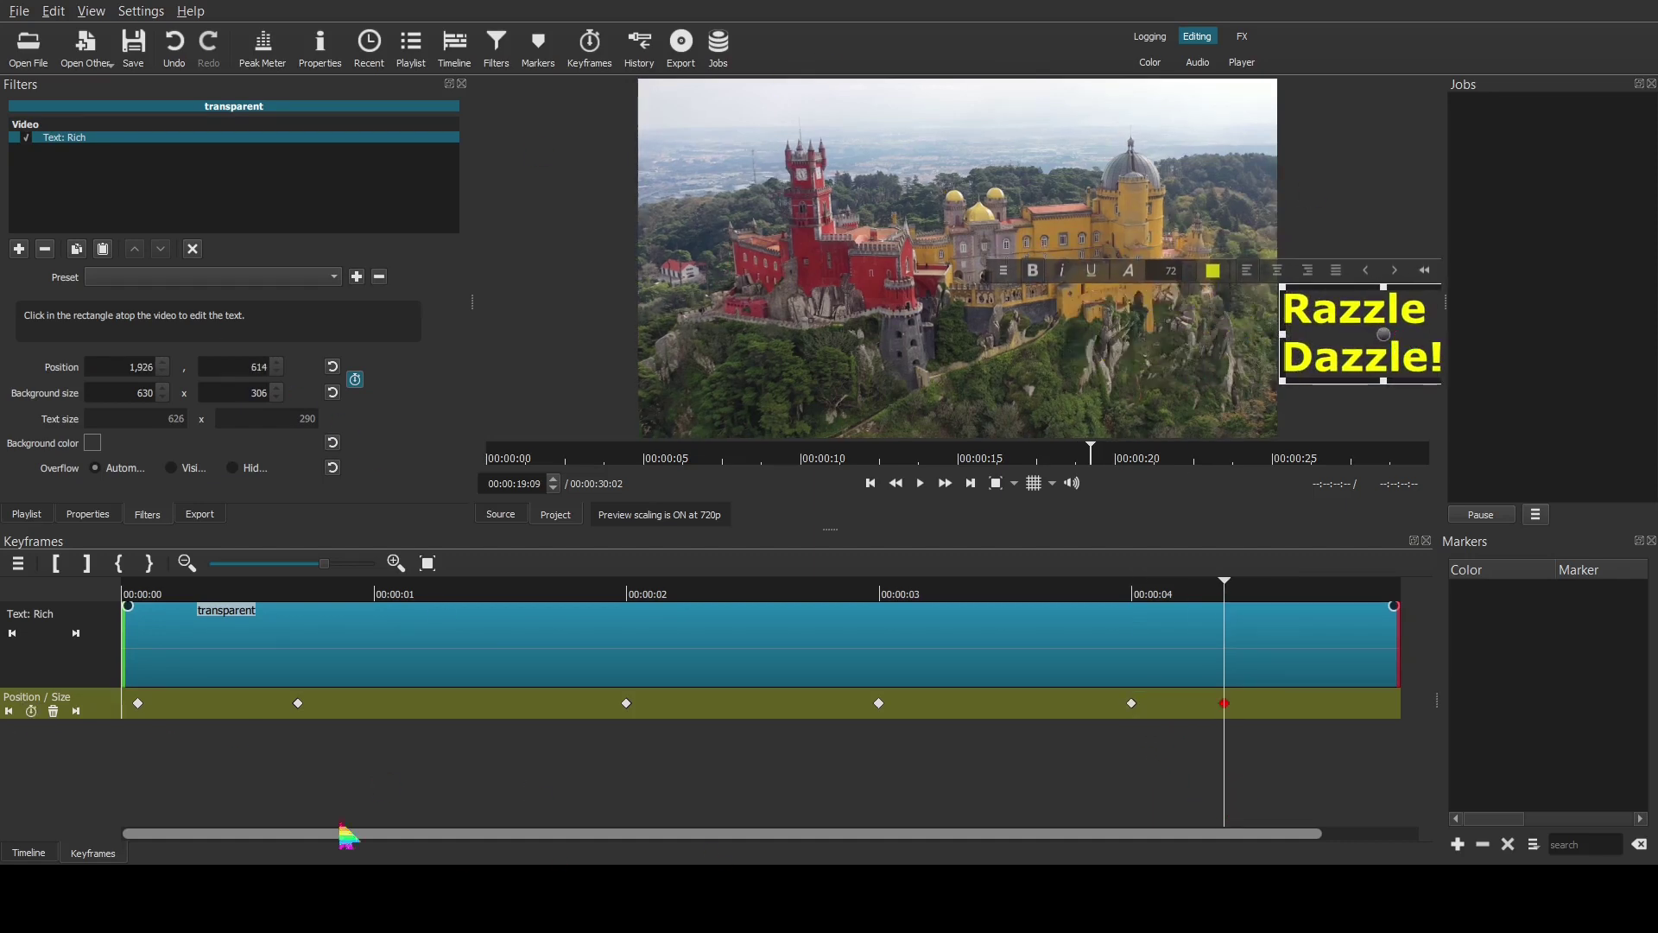
# Play the text's complete movement from the start of the transparent clip at 00:00:14:28
pyautogui.click(134, 786)
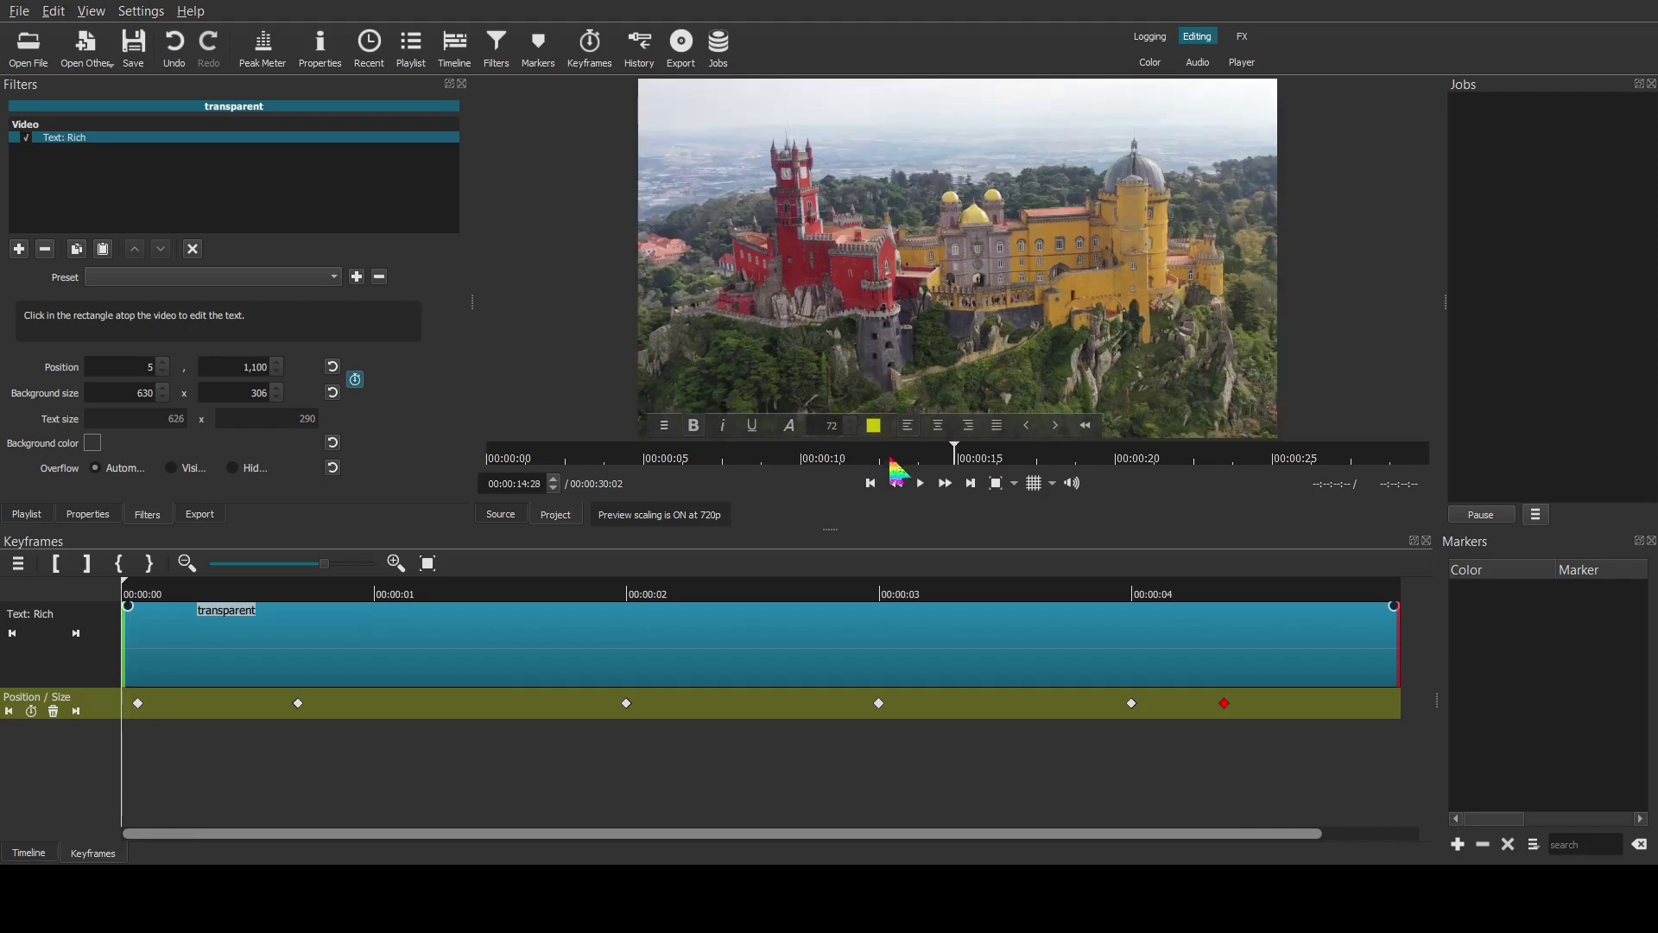
pyautogui.click(922, 486)
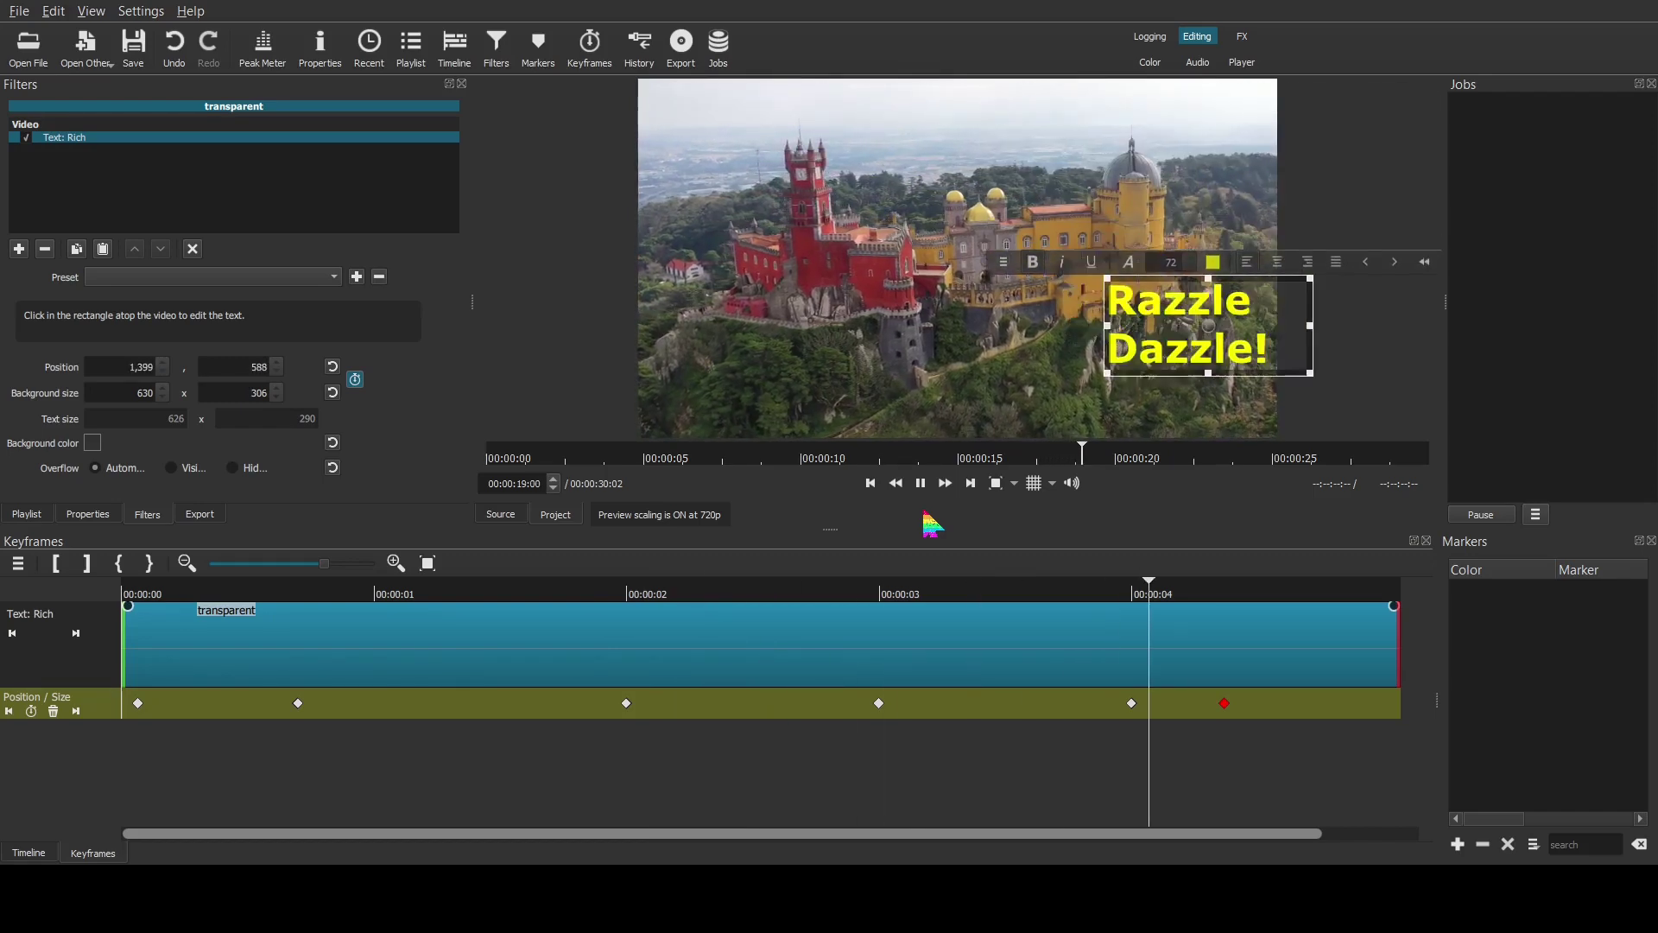
pyautogui.click(921, 485)
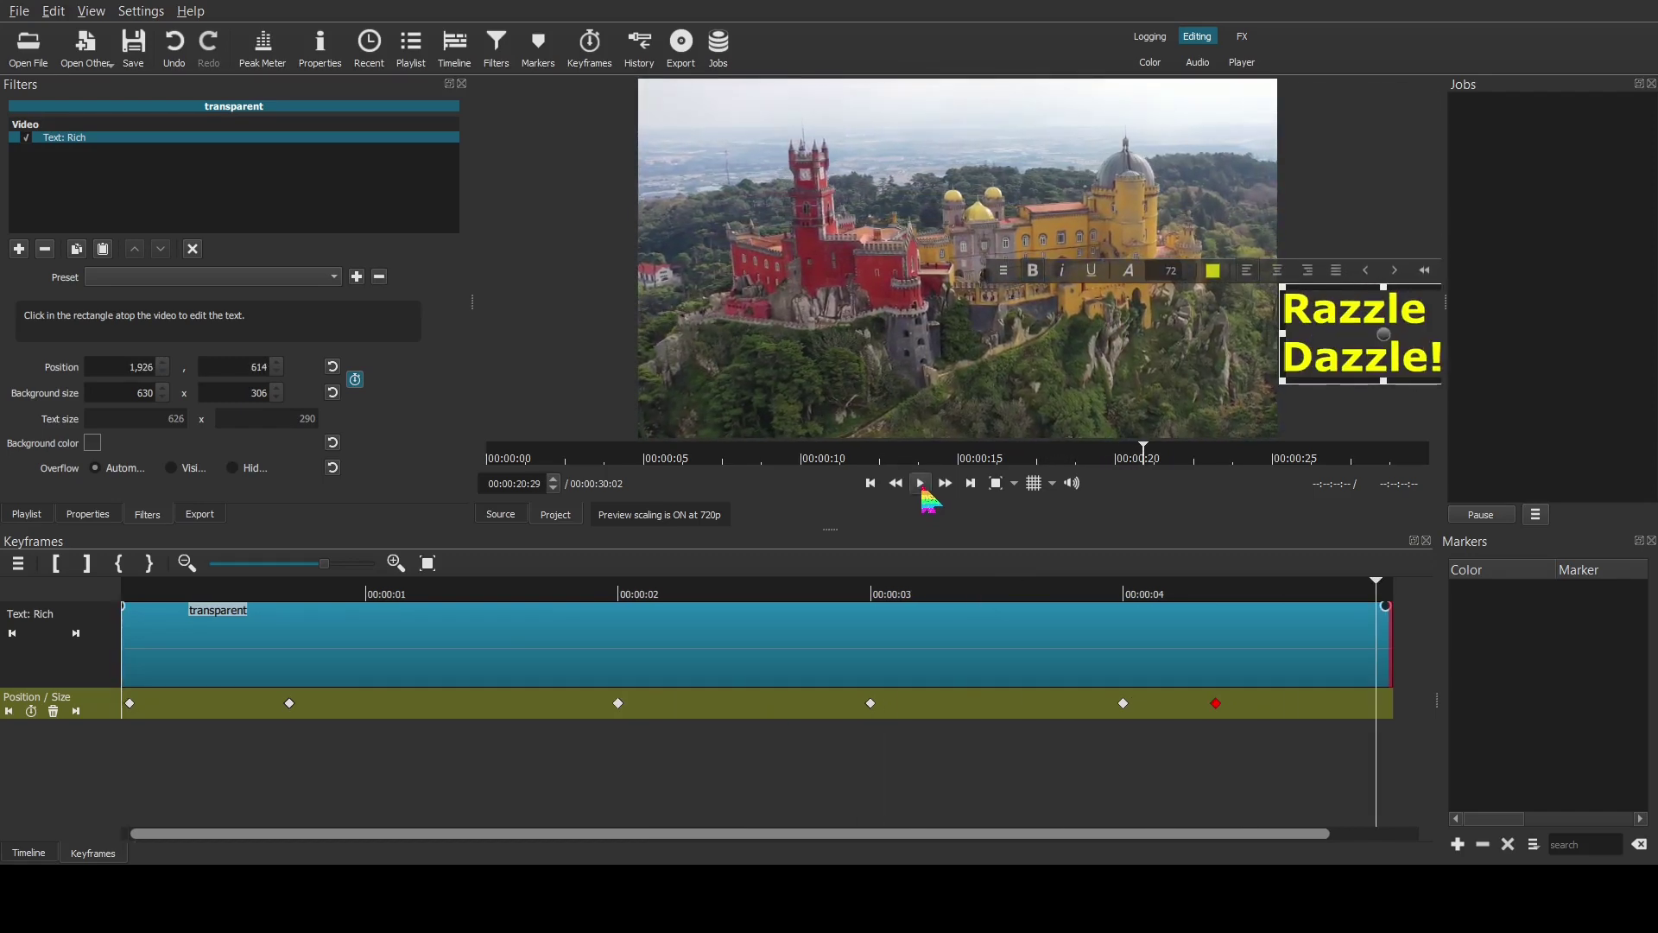
# Select track V1 in place of the transparent clip and play the project from 00:00:02:13 to its end
pyautogui.moveTo(268, 799); pyautogui.dragTo(185, 807)
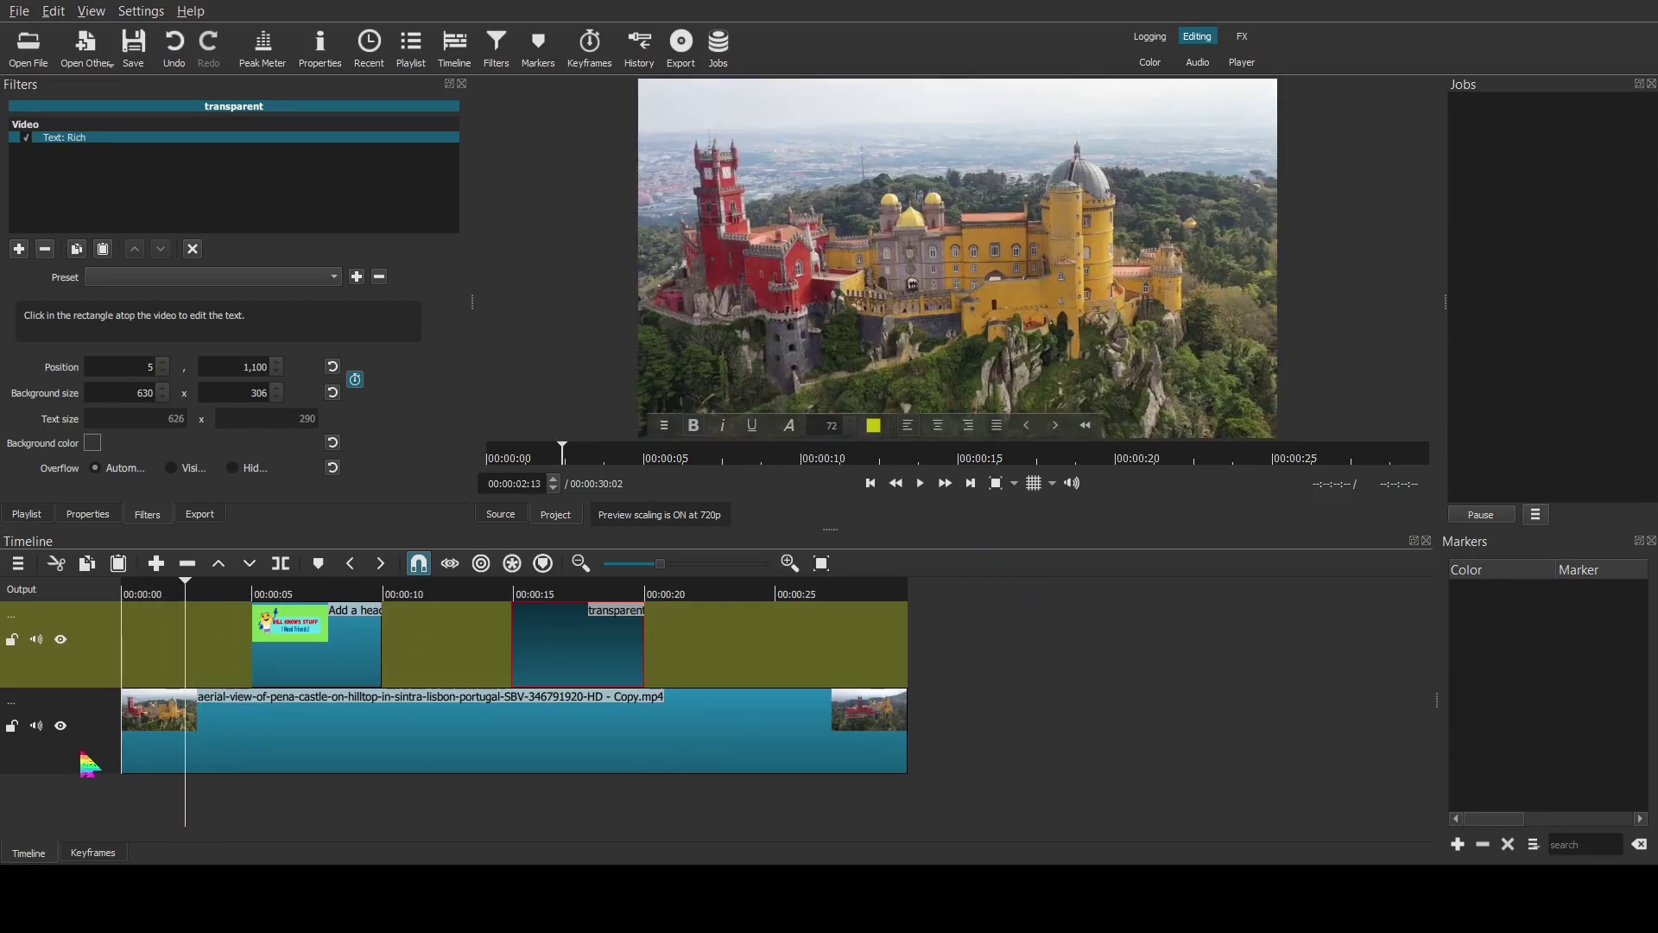
pyautogui.click(89, 763)
pyautogui.click(921, 483)
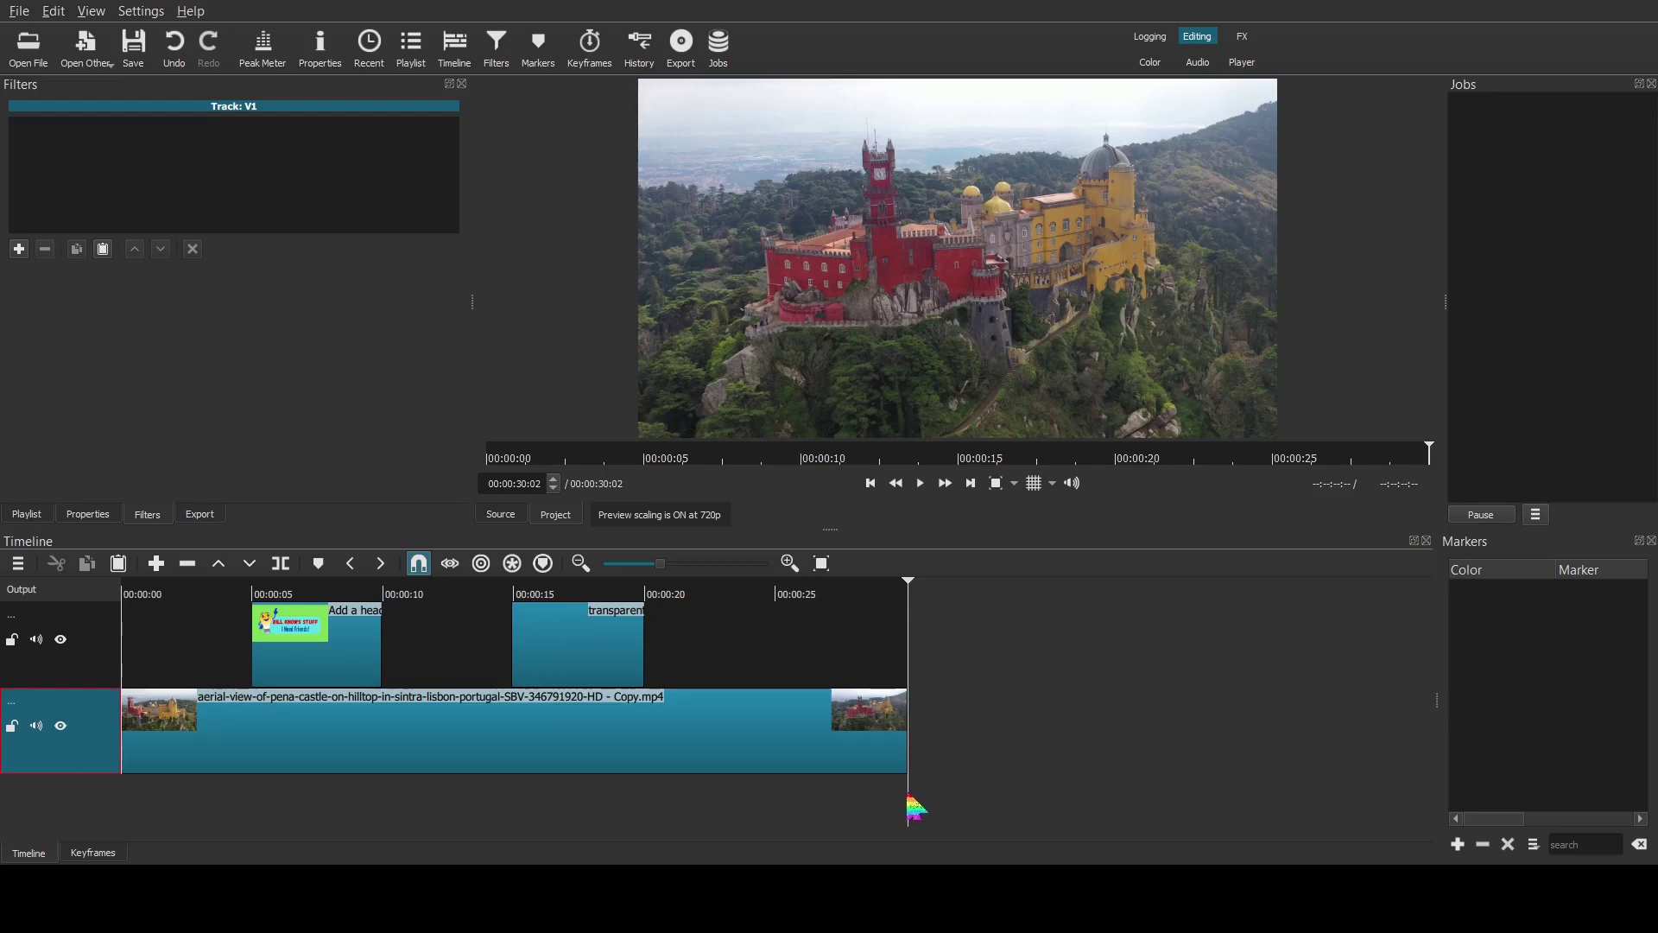
# Play the castle clip's closing section from 00:00:23:15 and pause at 00:00:26:18
pyautogui.moveTo(907, 795); pyautogui.dragTo(738, 789)
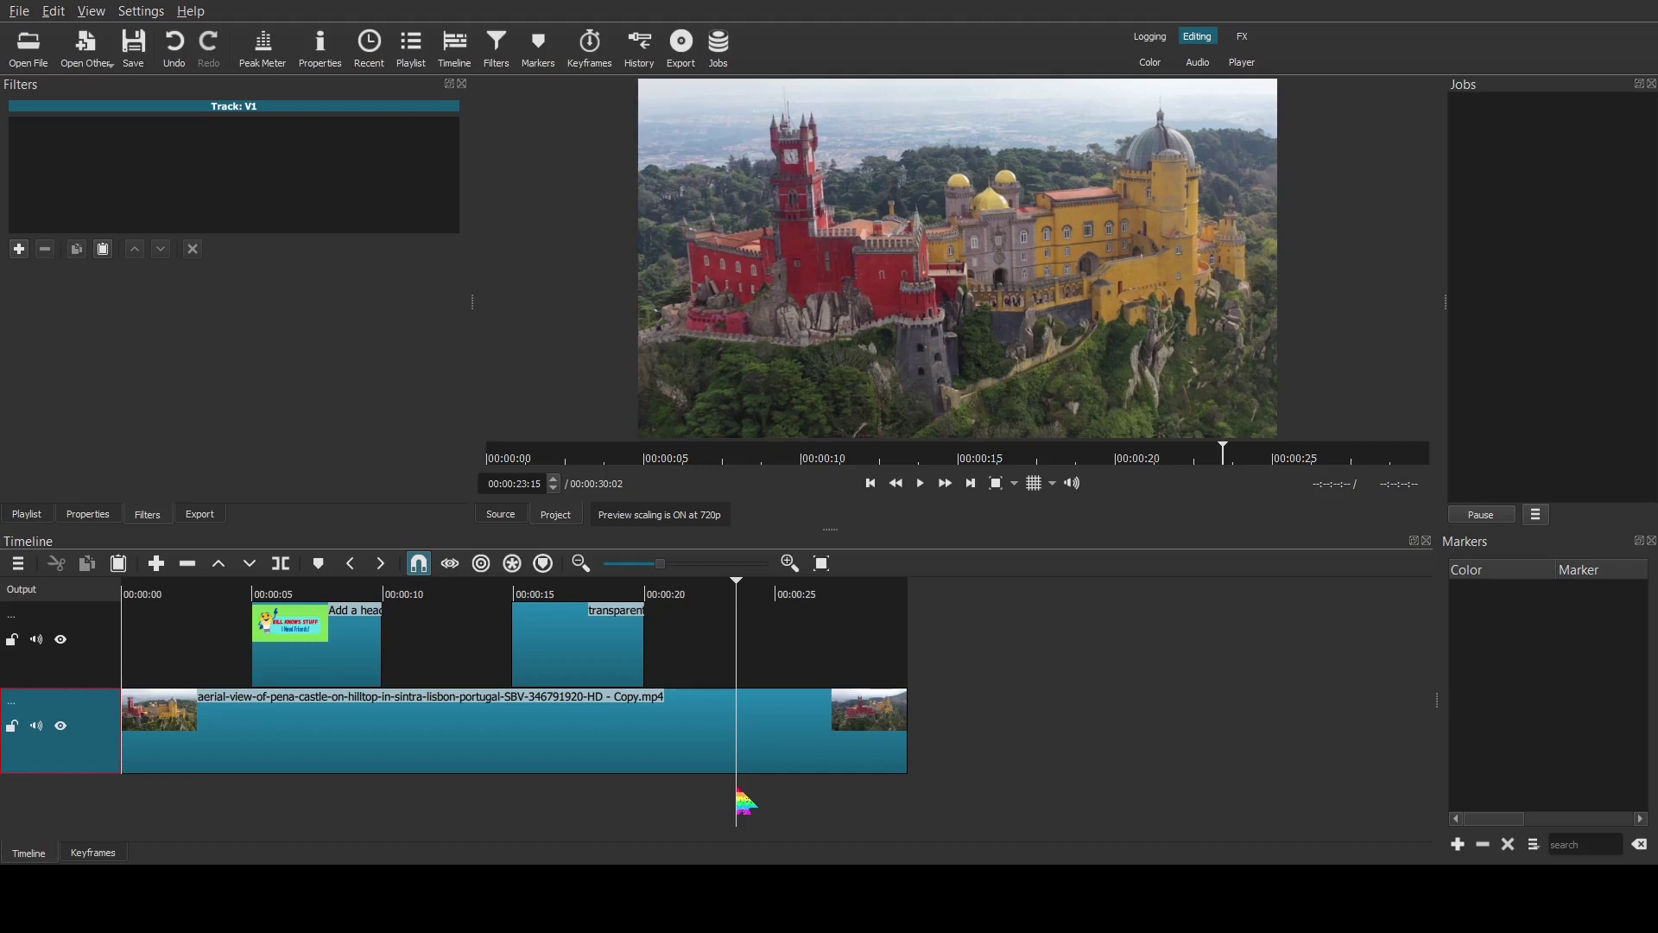
pyautogui.click(920, 484)
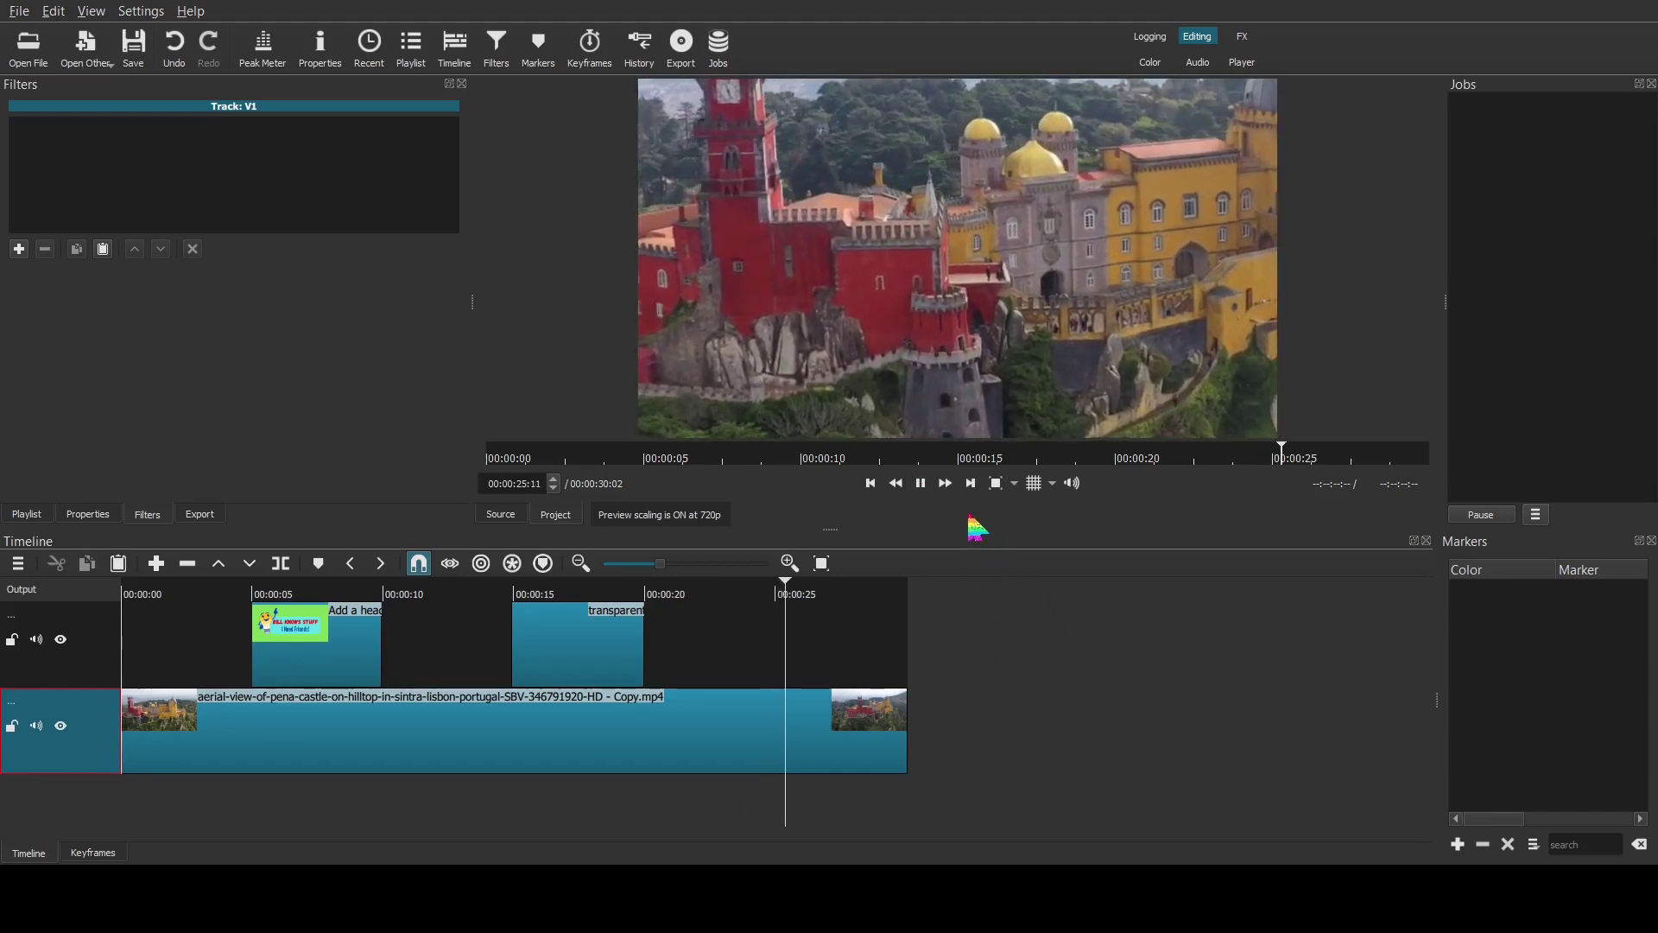
pyautogui.click(921, 484)
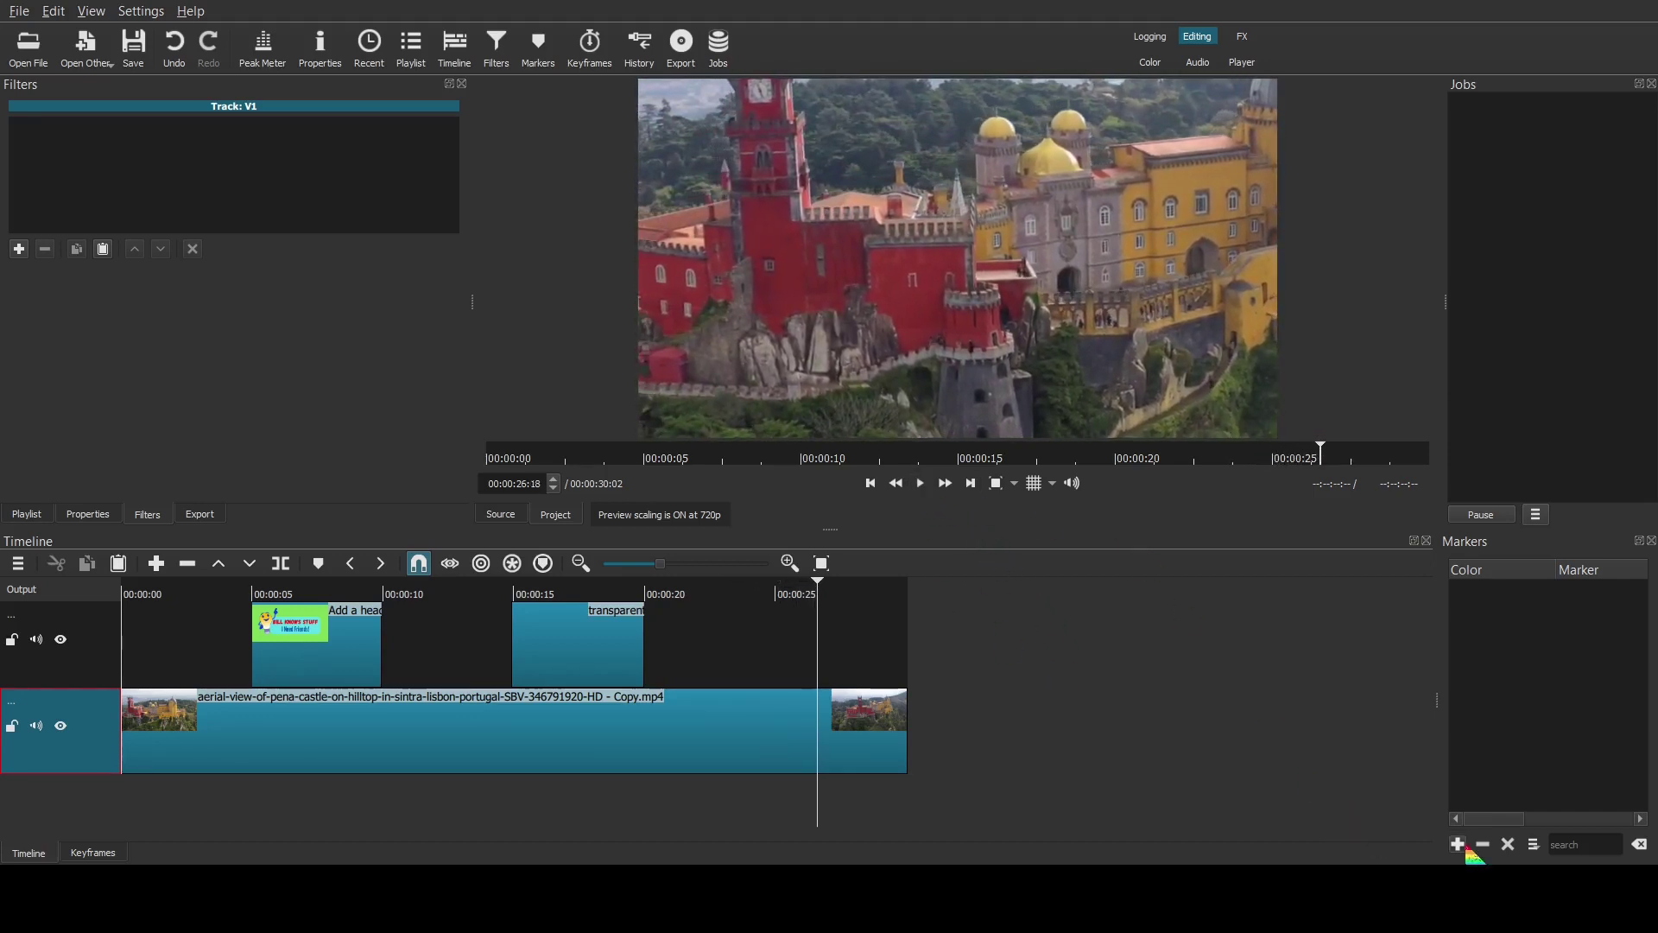